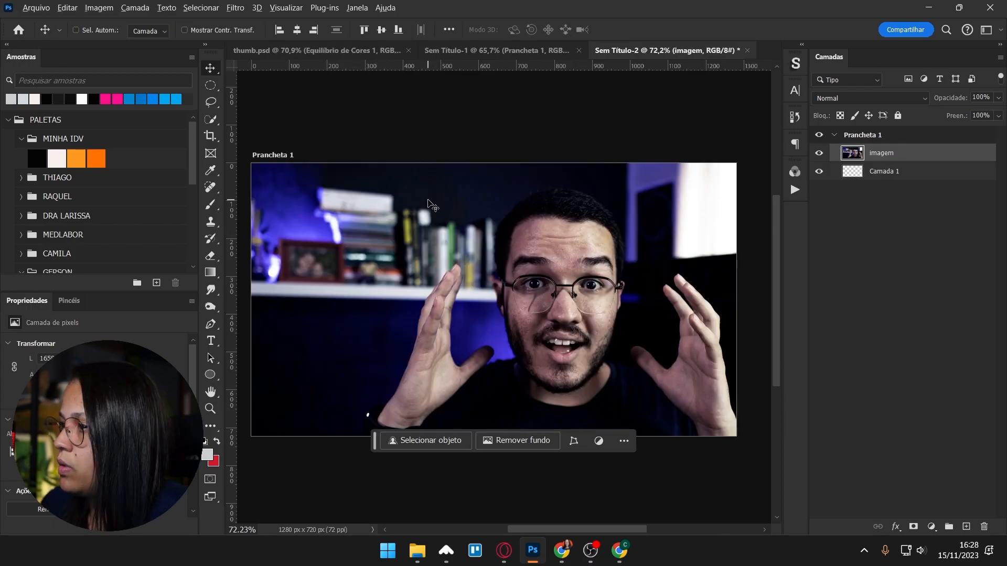
- Convert the "imagem" photo layer into a smart object
scroll(427, 203, down, 1)
scroll(481, 218, up, 1)
drag(551, 228, 547, 219)
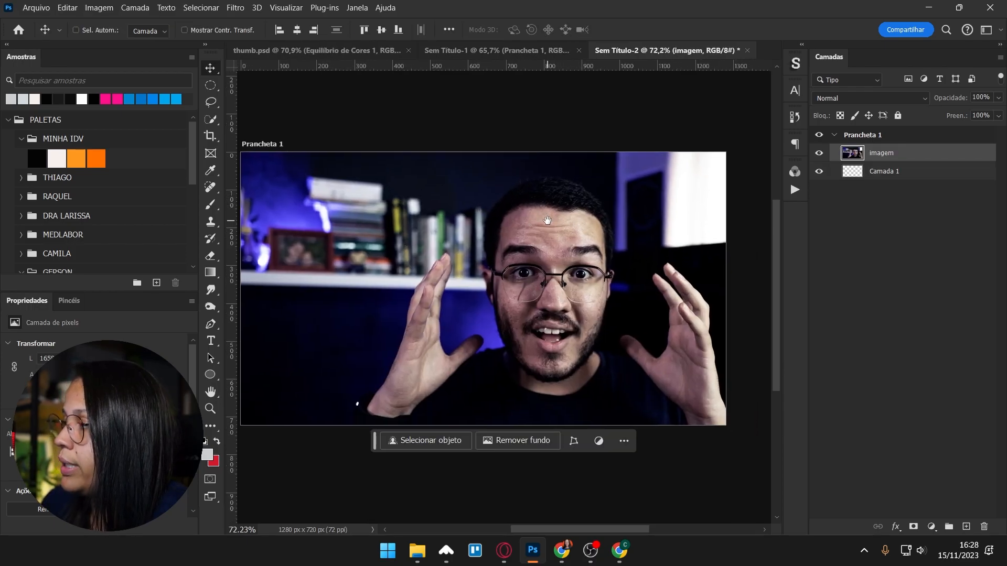
scroll(538, 235, up, 1)
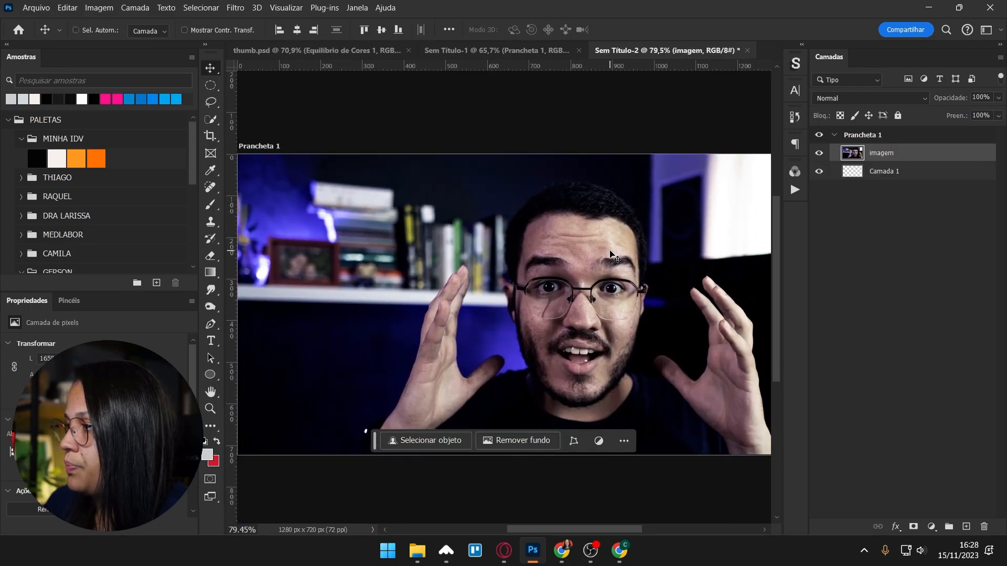
right_click(912, 153)
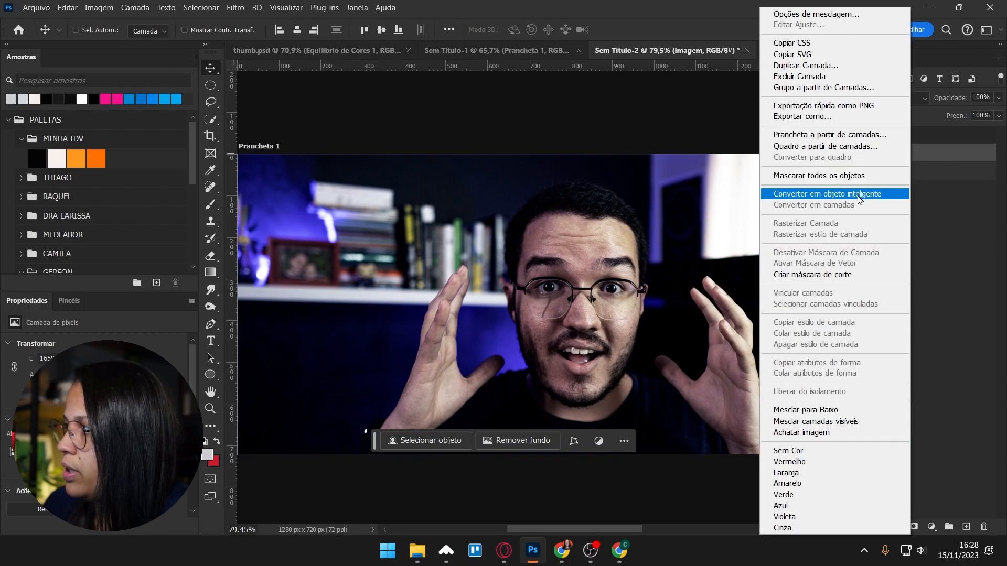
click(870, 194)
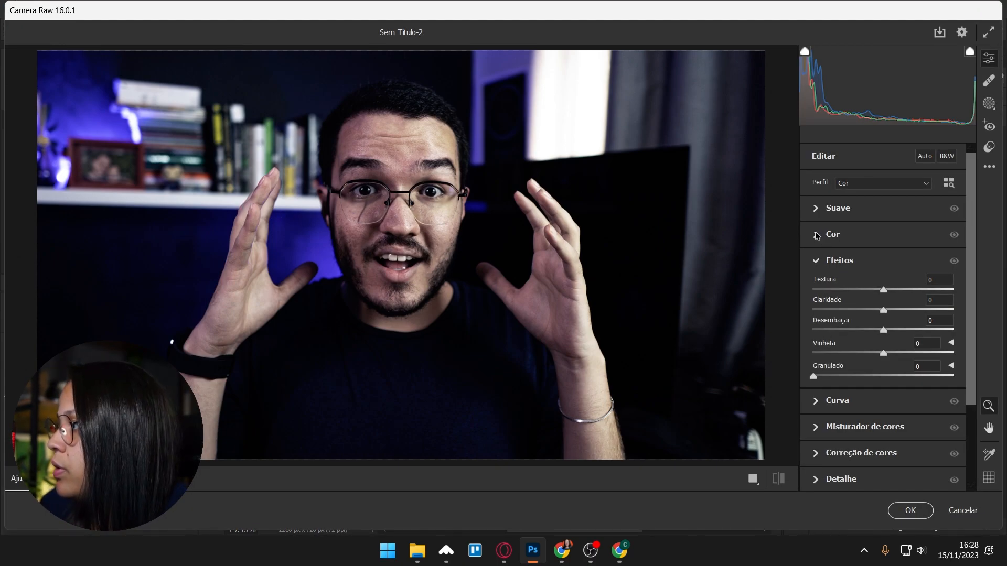
- Correct the photo's colour in Camera Raw with temperature +13 and tint -4, apply it and collapse the layer's smart filters
click(832, 234)
click(885, 286)
drag(885, 284, 893, 283)
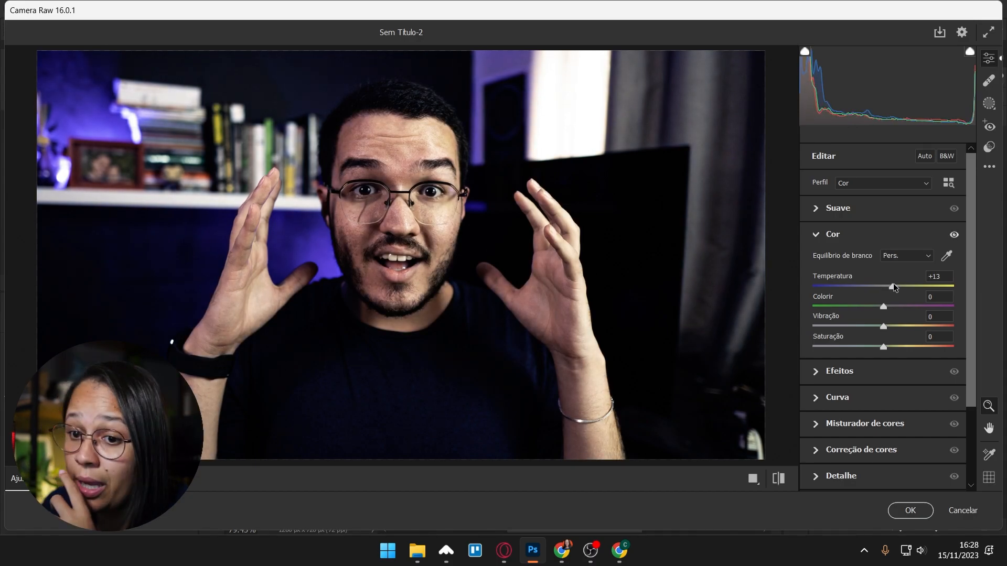
click(878, 306)
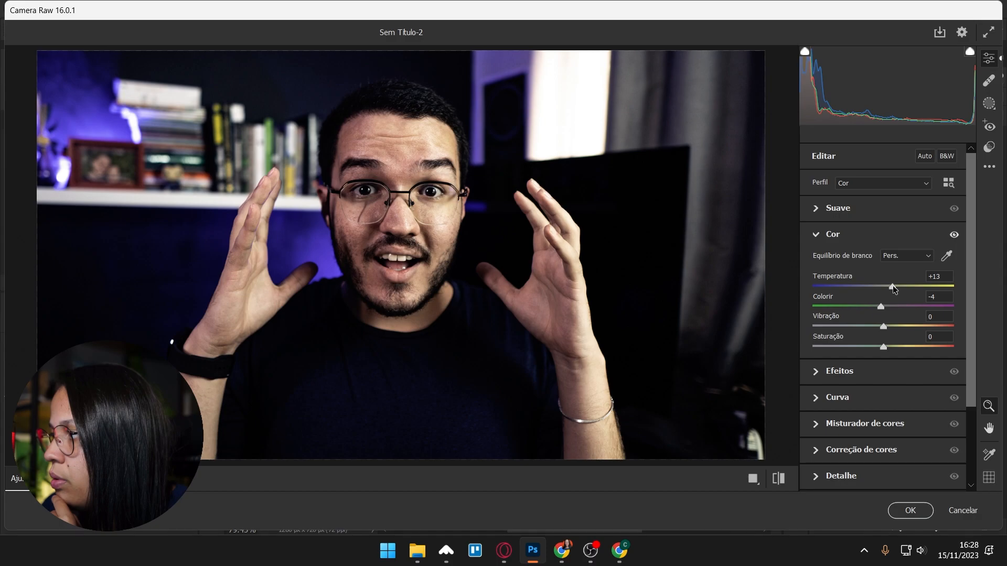
click(911, 511)
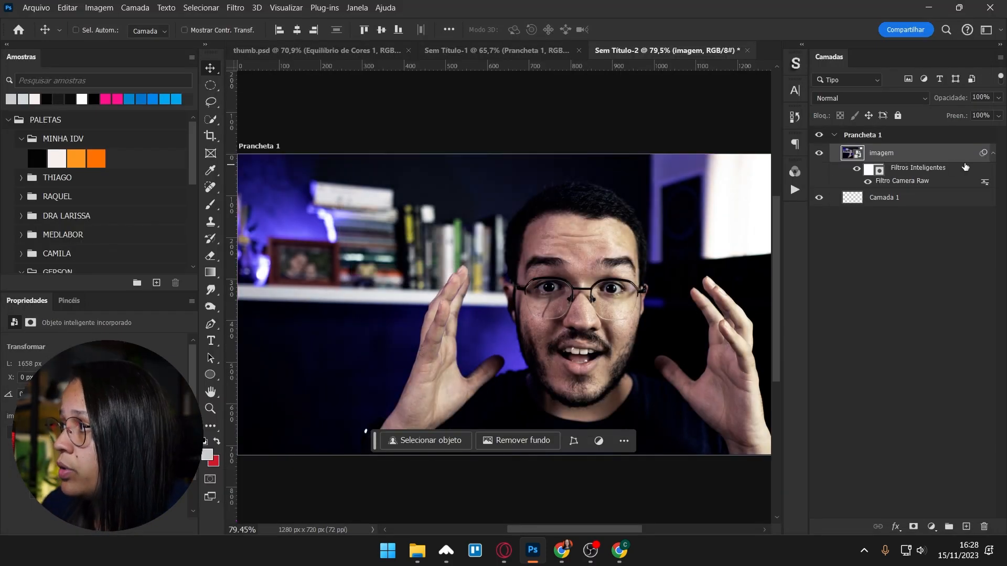
click(992, 153)
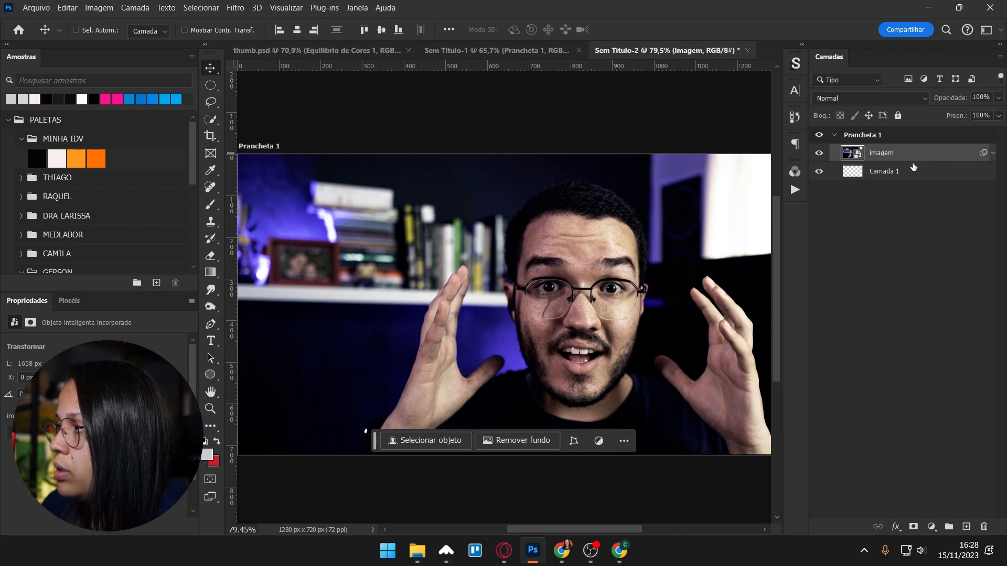
- Group the "imagem" and "Camada 1" layers and name the group "bg"
shift+click(909, 168)
key(ctrl+g)
double_click(874, 152)
text(bg)
key(Return)
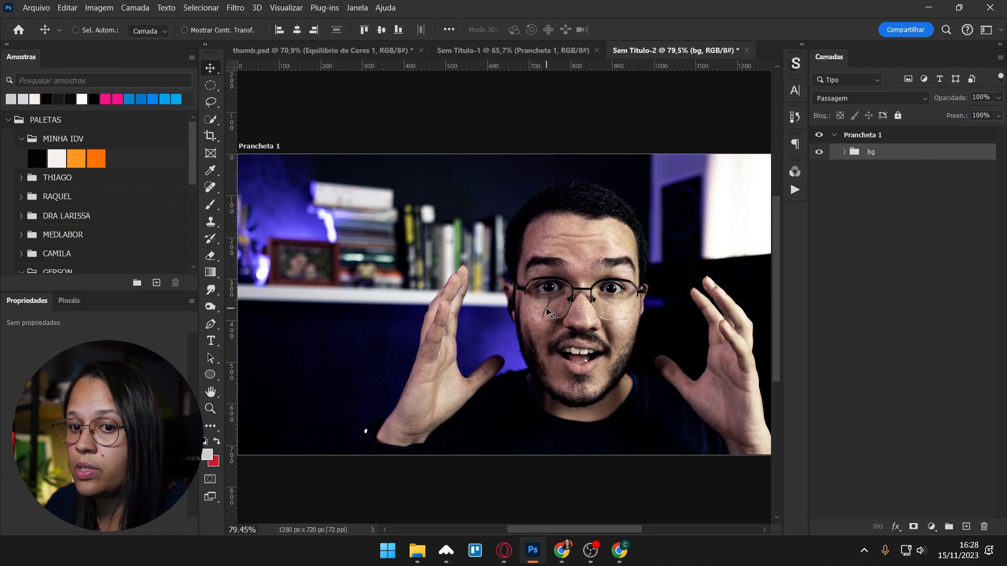
- Duplicate the "imagem" layer and move the copy out of the "bg" group, directly above it
click(844, 152)
click(910, 169)
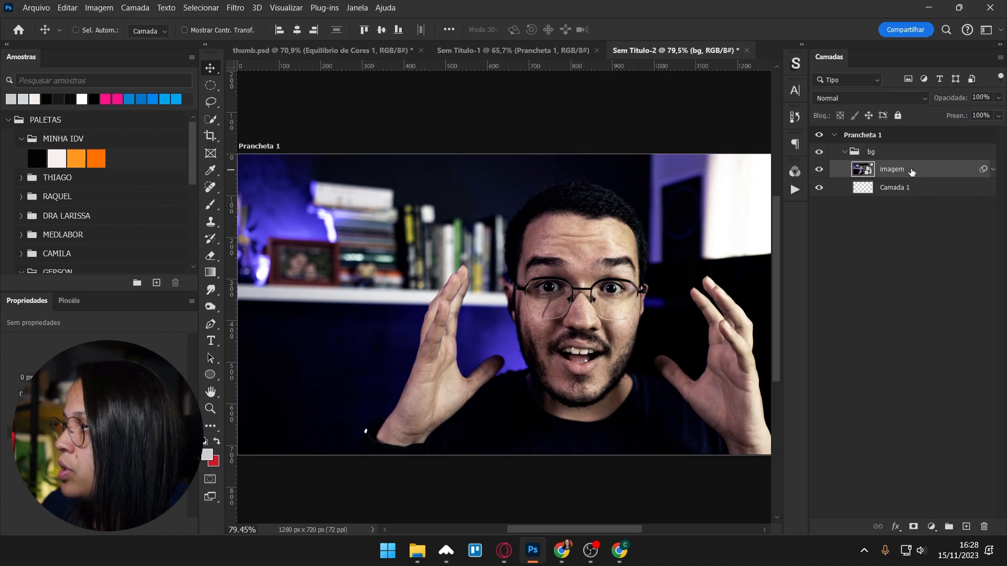
key(ctrl)
key(ctrl+j)
drag(898, 175, 863, 144)
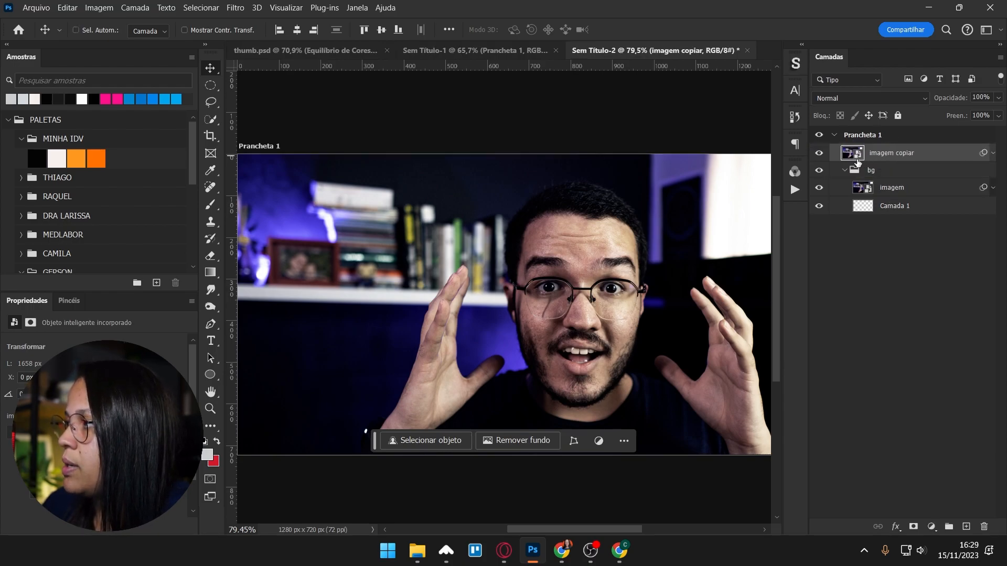
- Put the copied photo layer into its own group named "imagem"
click(844, 170)
key(ctrl)
key(ctrl+g)
double_click(879, 152)
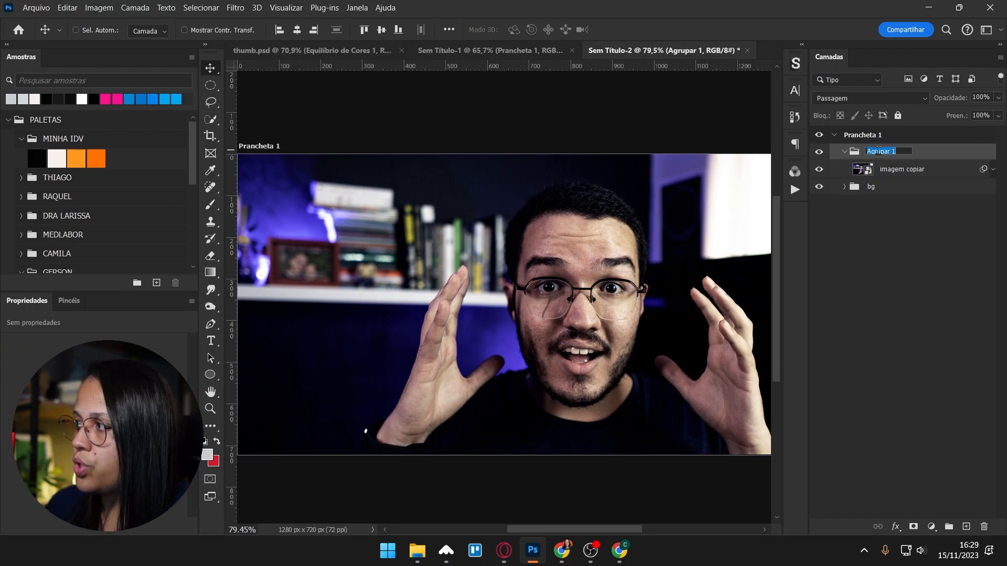
text(imagem)
key(Return)
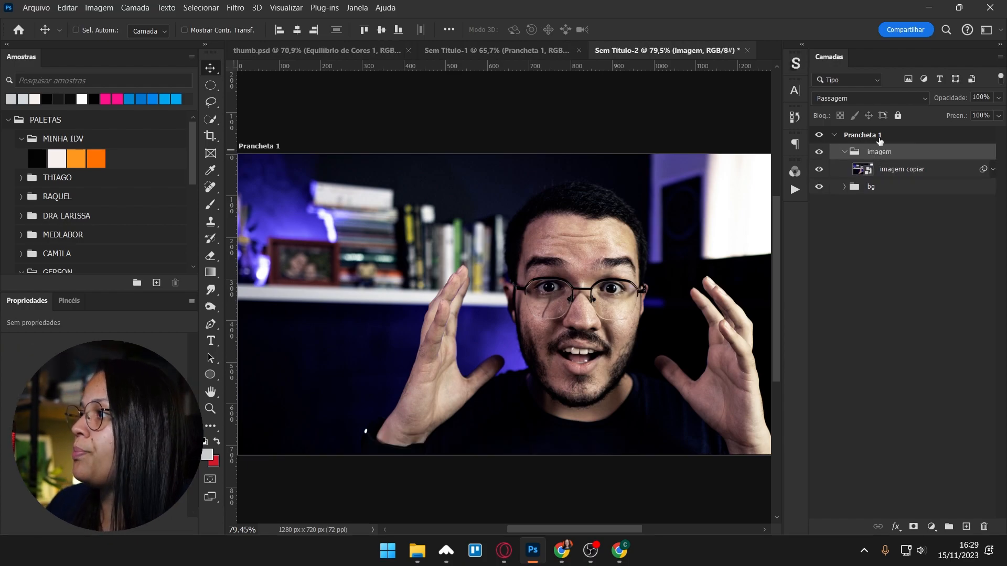
- Mask out the background of the "imagem copiar" layer and hide the original photo in the "bg" group to check the cutout
click(886, 172)
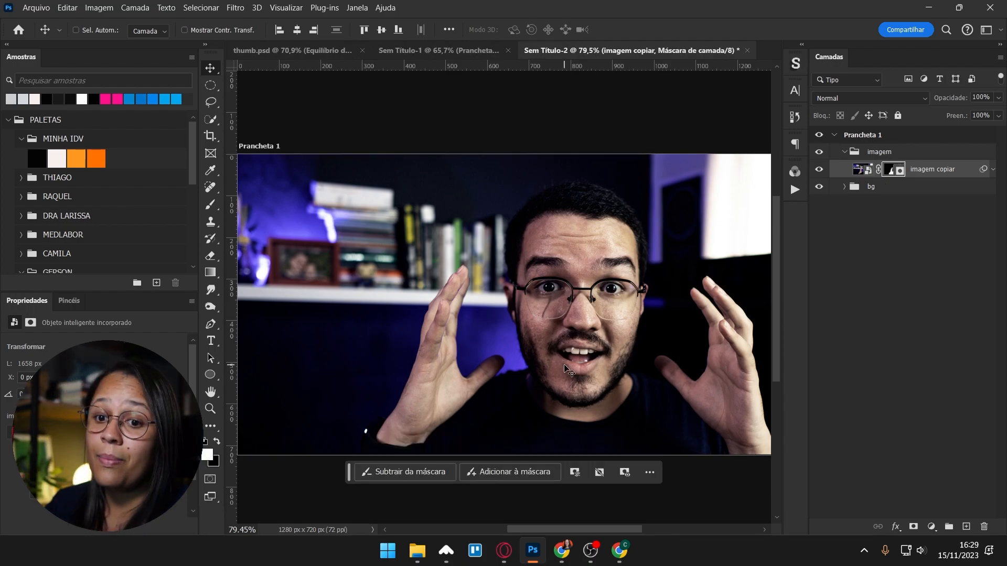
click(844, 187)
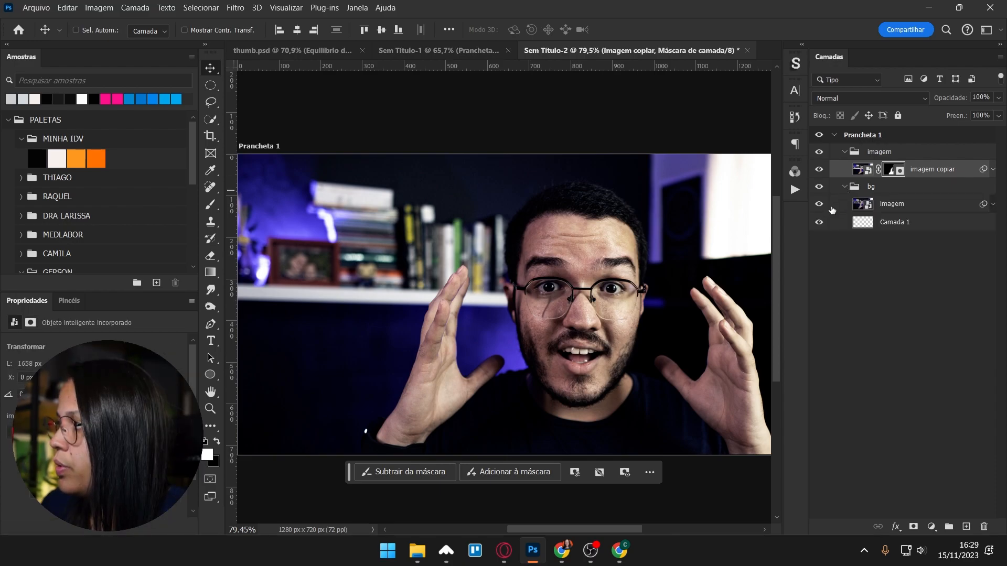
click(818, 206)
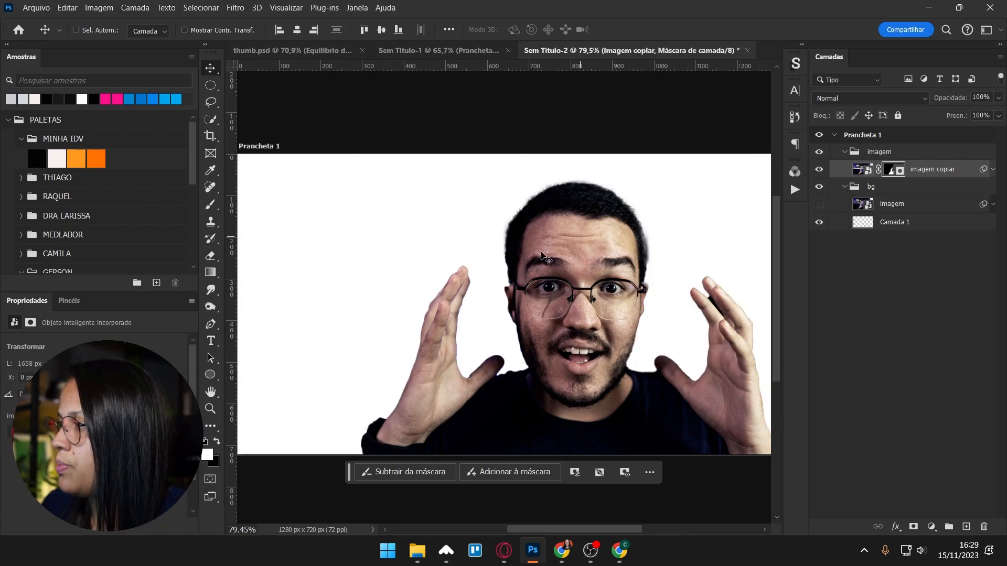
- Refine the cutout's layer mask around the man's hair and head with a 31 px white brush
scroll(655, 246, up, 4)
scroll(656, 246, up, 3)
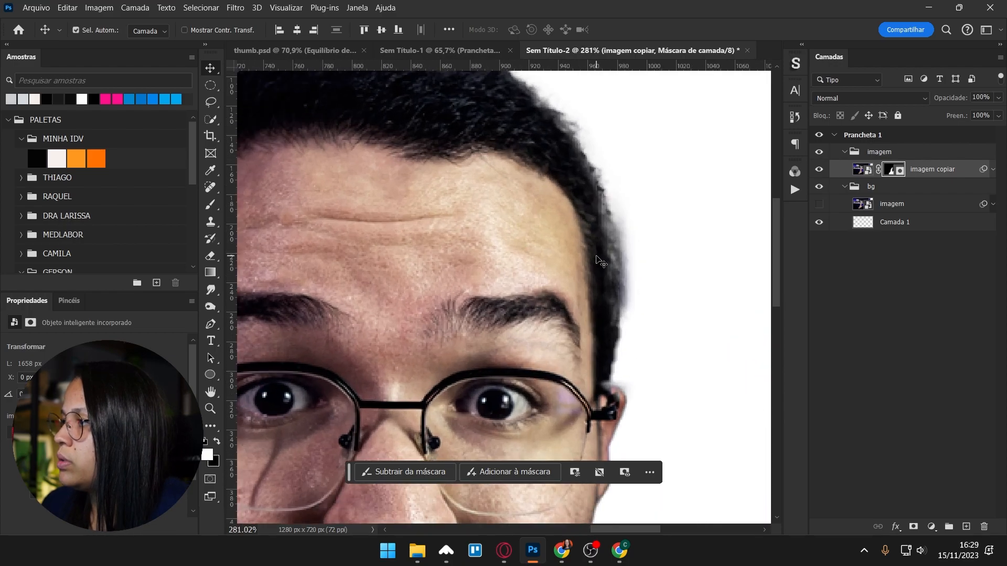
key(b)
key(bracketright)
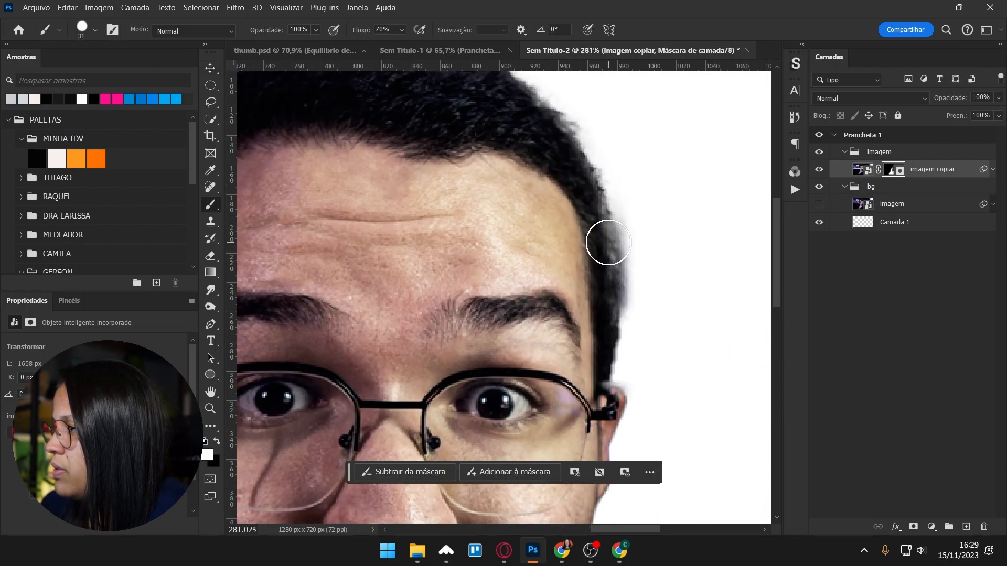
scroll(586, 229, up, 2)
mouse_move(591, 271)
mouse_down()
mouse_move(572, 198)
mouse_move(598, 318)
mouse_move(591, 290)
mouse_move(590, 382)
mouse_up()
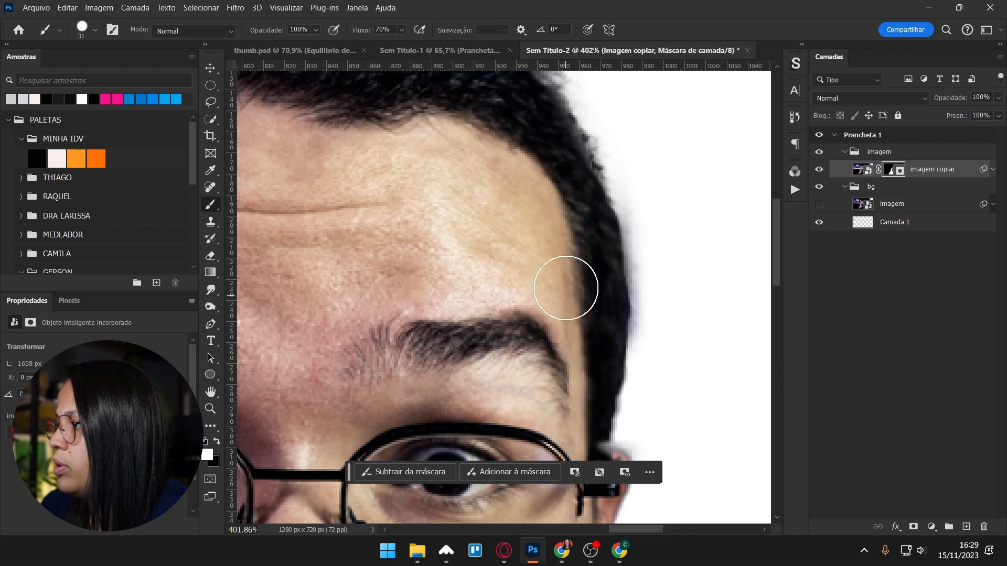
drag(520, 165, 582, 393)
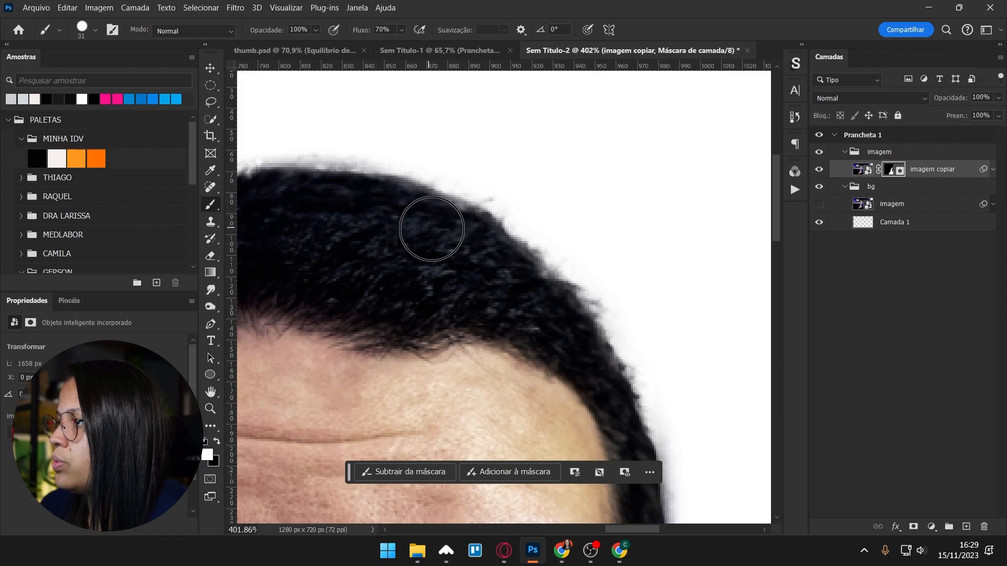
drag(443, 231, 648, 241)
drag(356, 314, 608, 131)
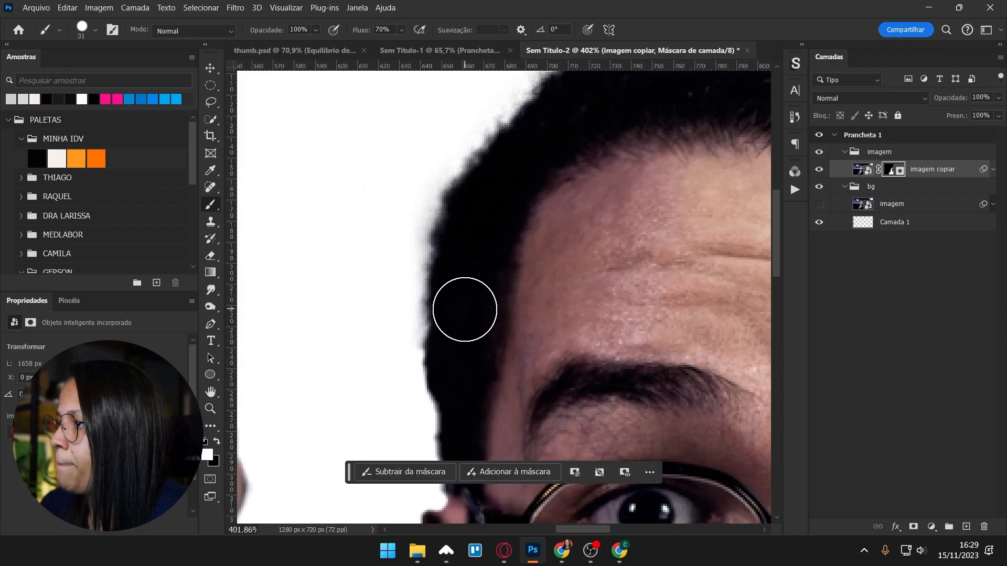
scroll(456, 258, down, 5)
mouse_move(417, 358)
mouse_down()
mouse_move(430, 274)
mouse_move(414, 302)
mouse_move(410, 294)
mouse_move(427, 273)
mouse_move(427, 183)
mouse_move(450, 174)
mouse_up()
scroll(482, 224, down, 7)
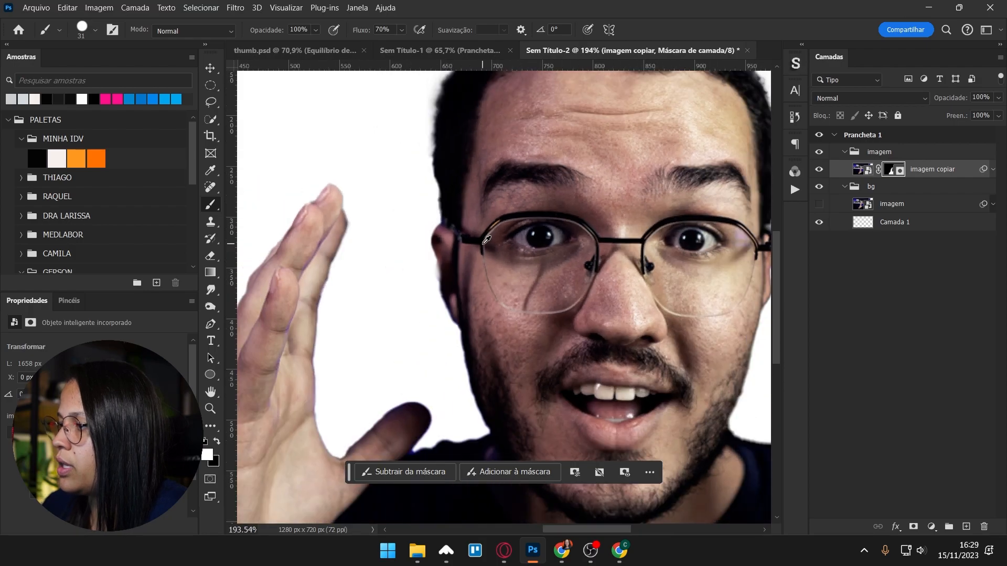
scroll(485, 327, down, 3)
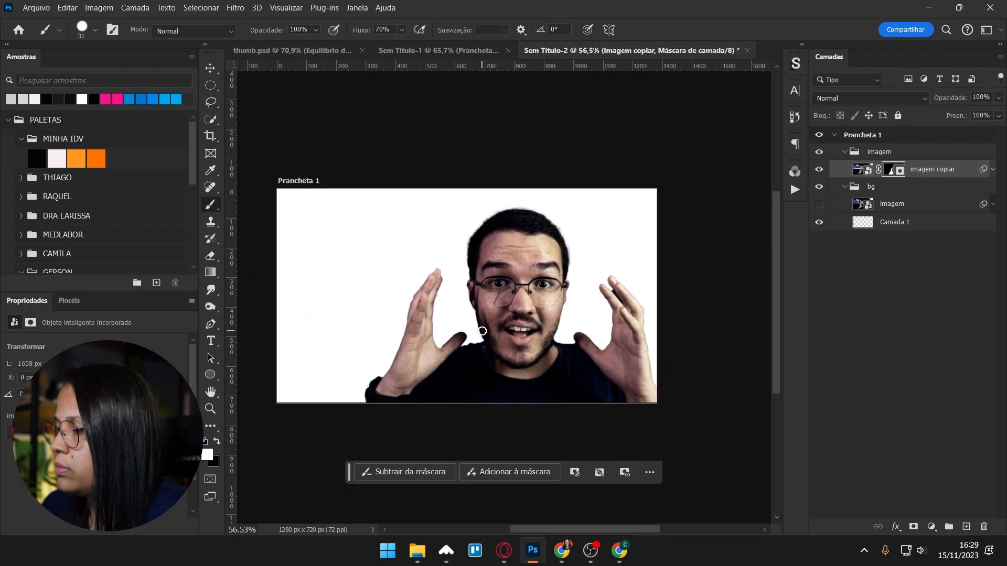
- Show the original "imagem" photo in the "bg" group again
key(v)
click(819, 203)
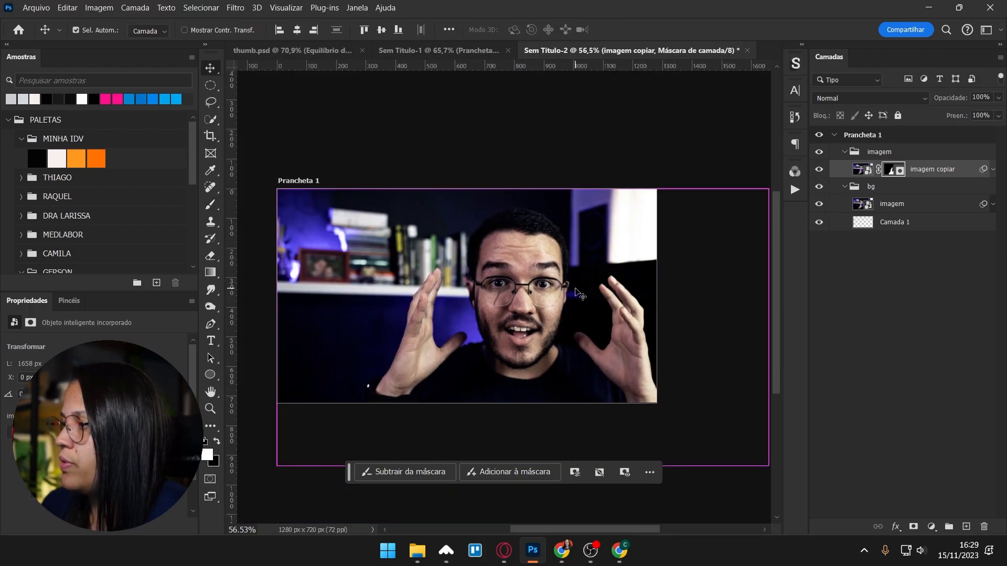
scroll(582, 296, up, 2)
- Paste the cannabis plant photo above the "imagem" layer inside the "bg" group, behind the cut-out man
click(890, 202)
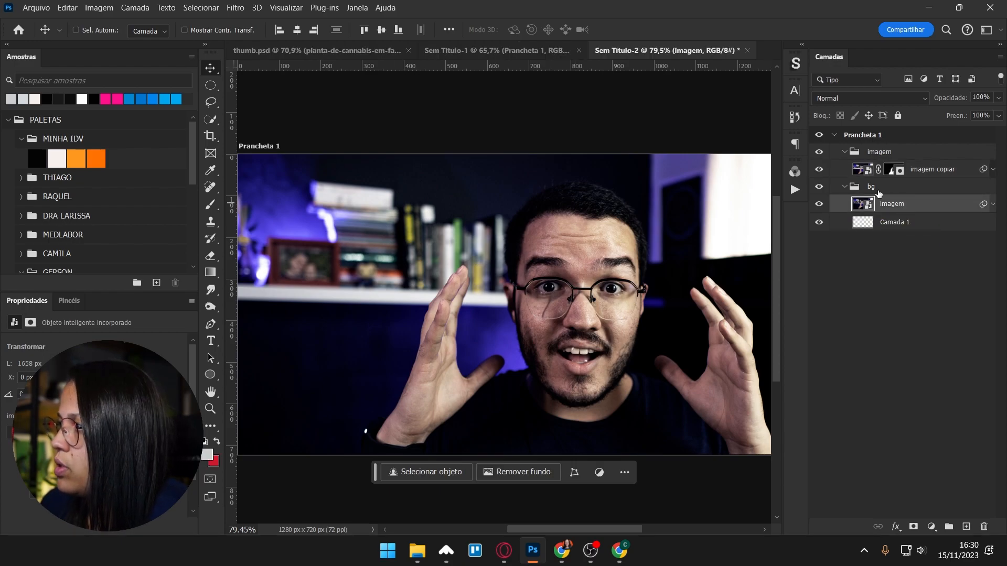
click(845, 152)
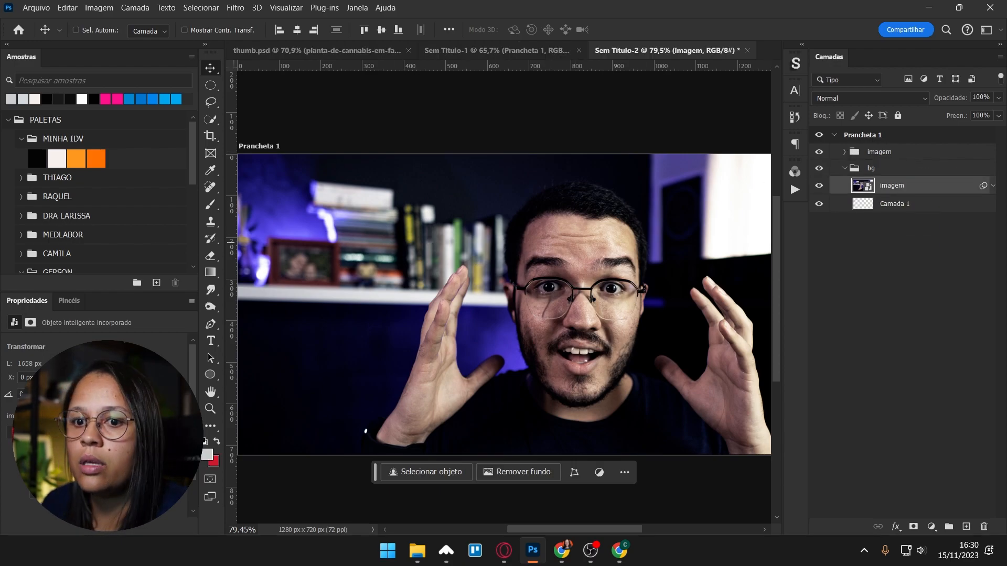
key(ctrl+v)
scroll(540, 315, down, 1)
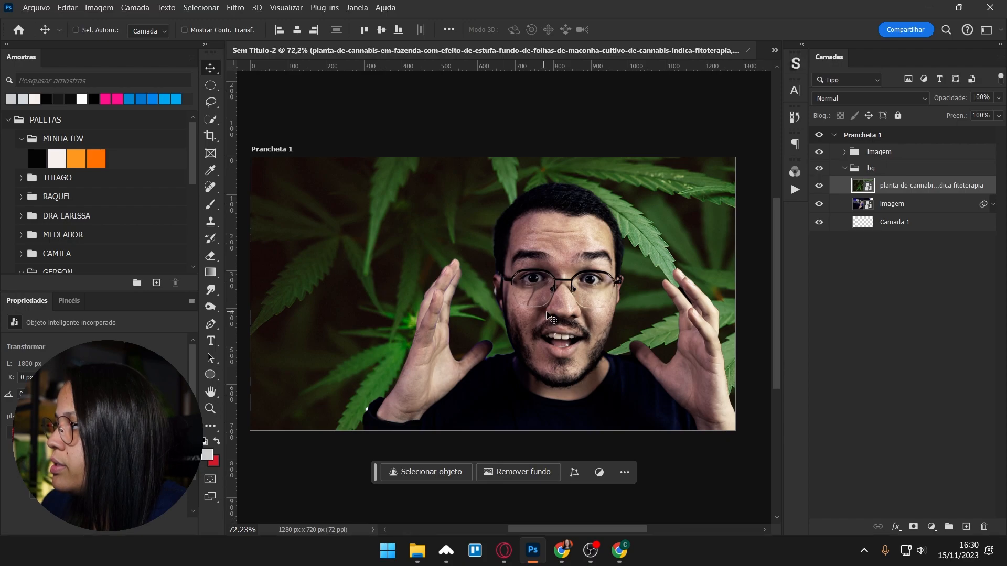
- Transform and reposition the cannabis plant photo so its leaves fill the artboard behind the man
scroll(542, 315, down, 1)
key(ctrl+t)
drag(553, 252, 593, 245)
key(Return)
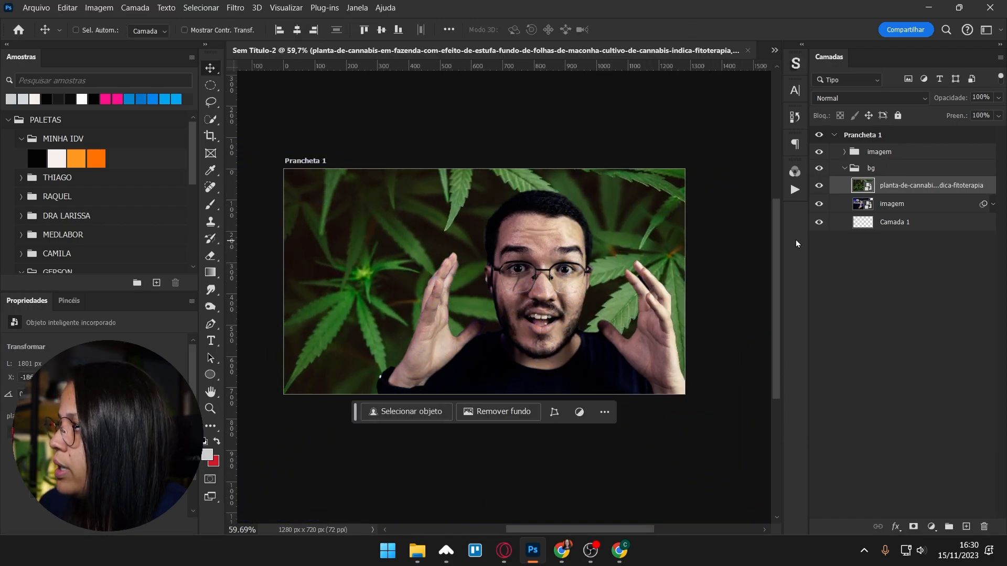
drag(535, 276, 501, 306)
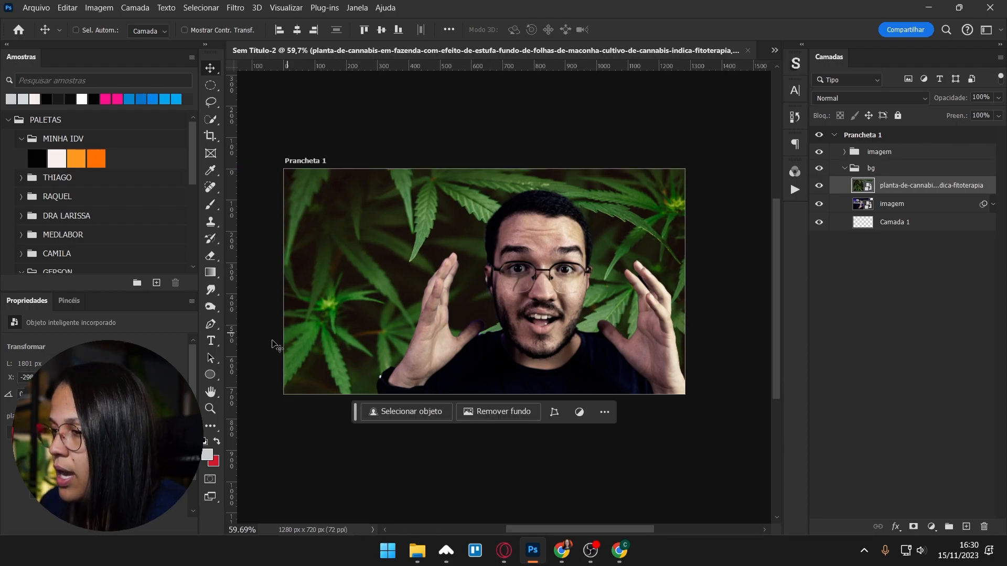
- Sample a green from the cannabis leaves beside the man with the Eyedropper as the foreground colour
key(i)
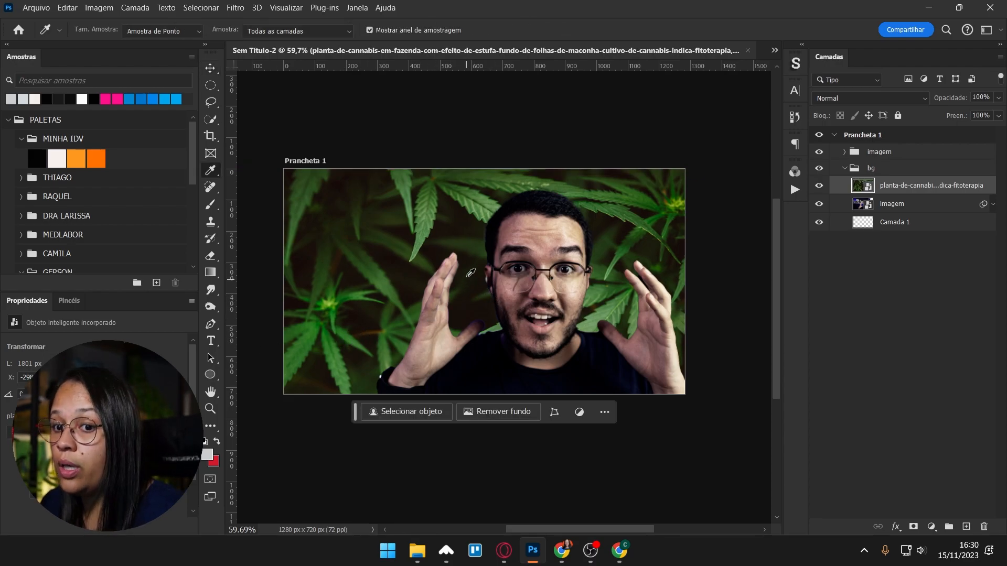
scroll(474, 200, up, 3)
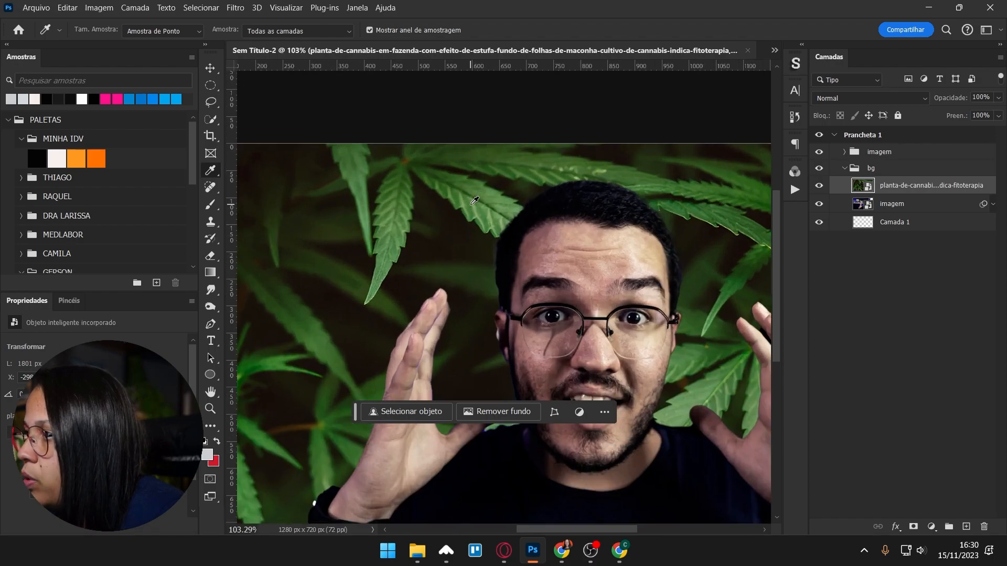
click(475, 202)
click(489, 216)
click(493, 216)
click(497, 217)
click(504, 203)
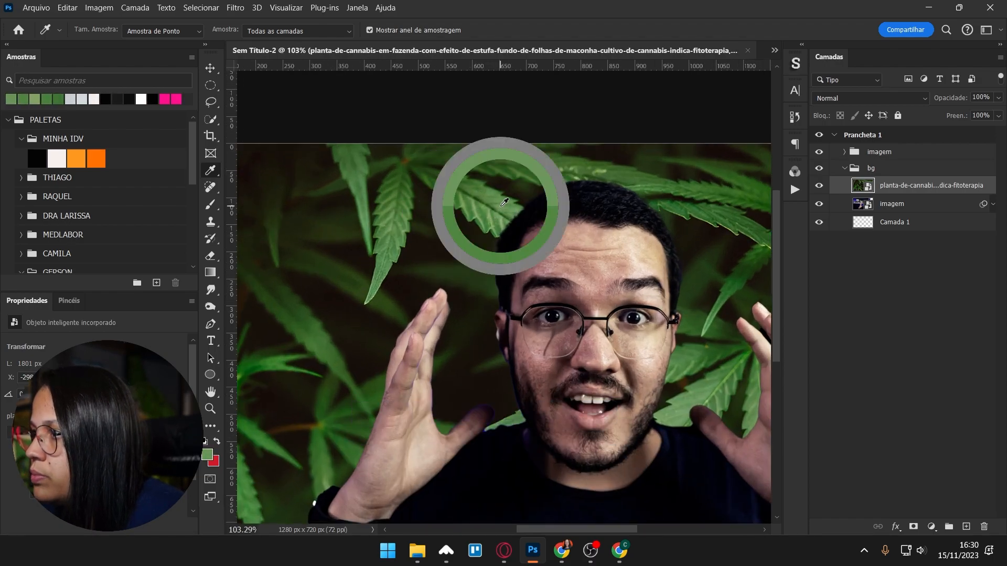
scroll(504, 203, down, 3)
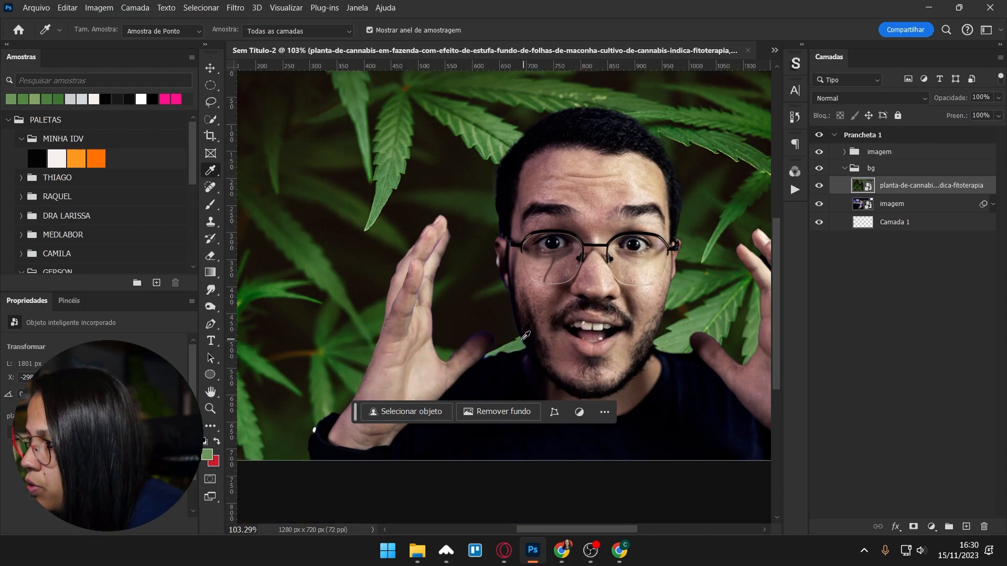
click(511, 343)
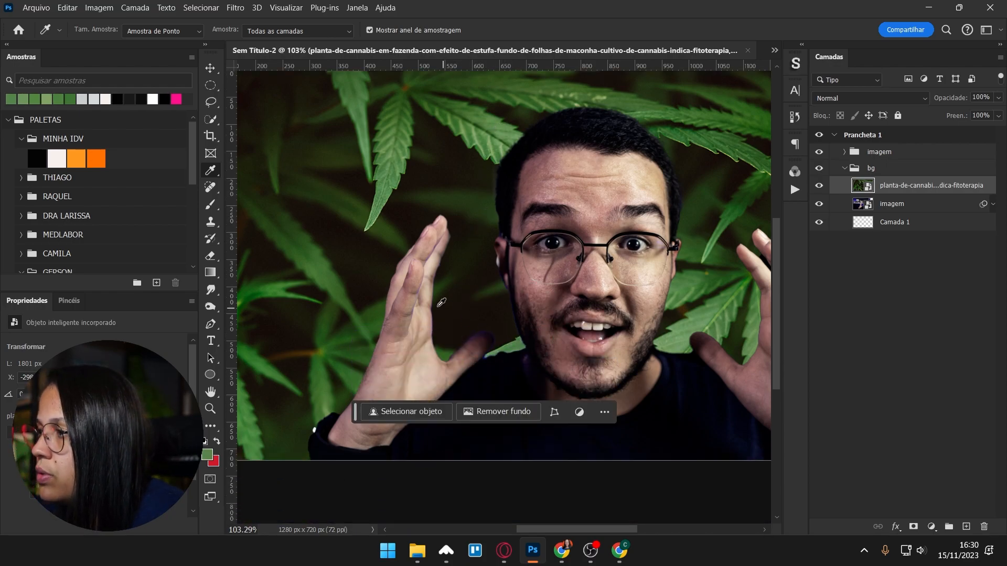
- Brighten the foreground colour to the lighter green #8ac465
scroll(415, 298, down, 3)
click(208, 455)
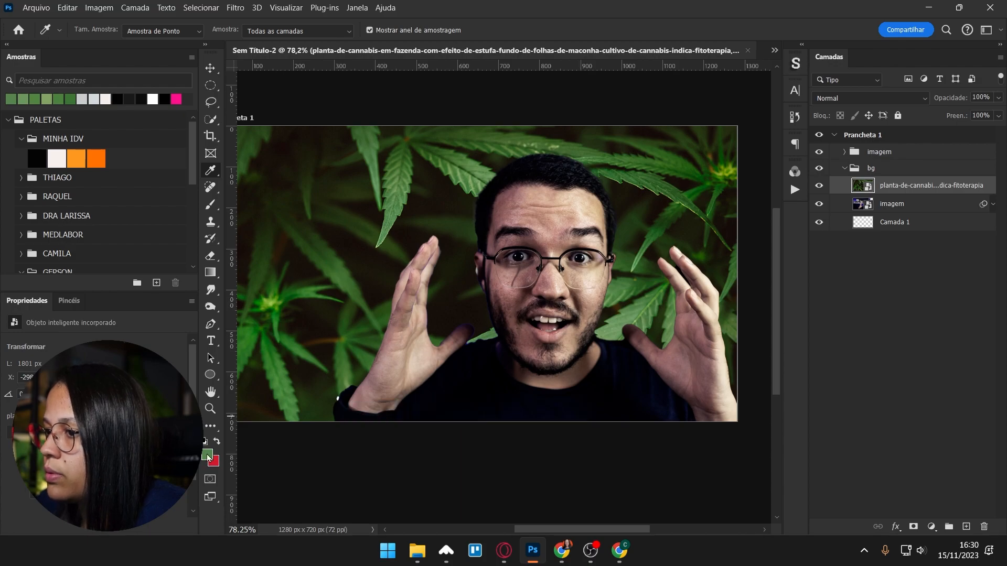
click(739, 349)
mouse_move(738, 349)
mouse_down()
mouse_move(755, 341)
mouse_move(725, 345)
mouse_up()
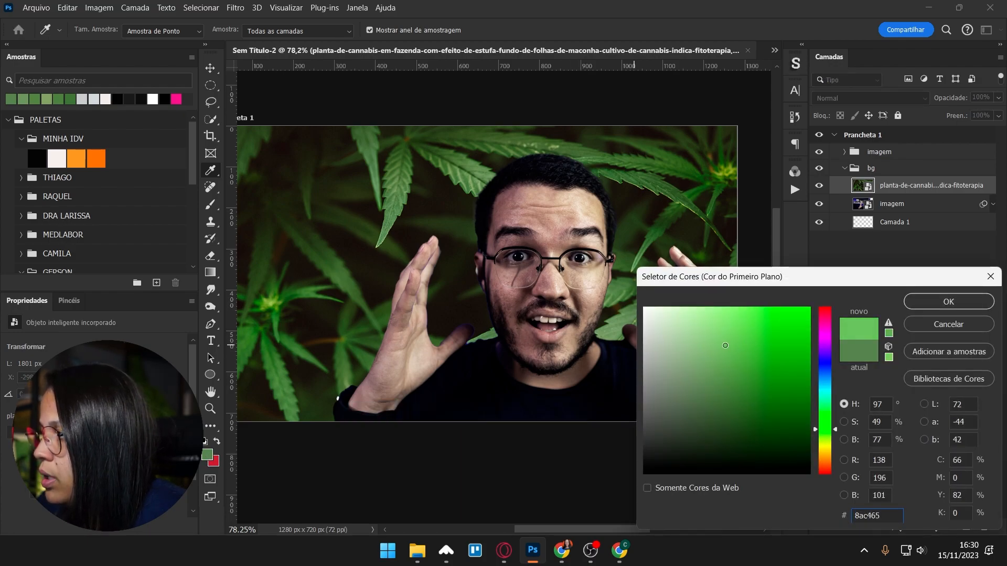
click(948, 303)
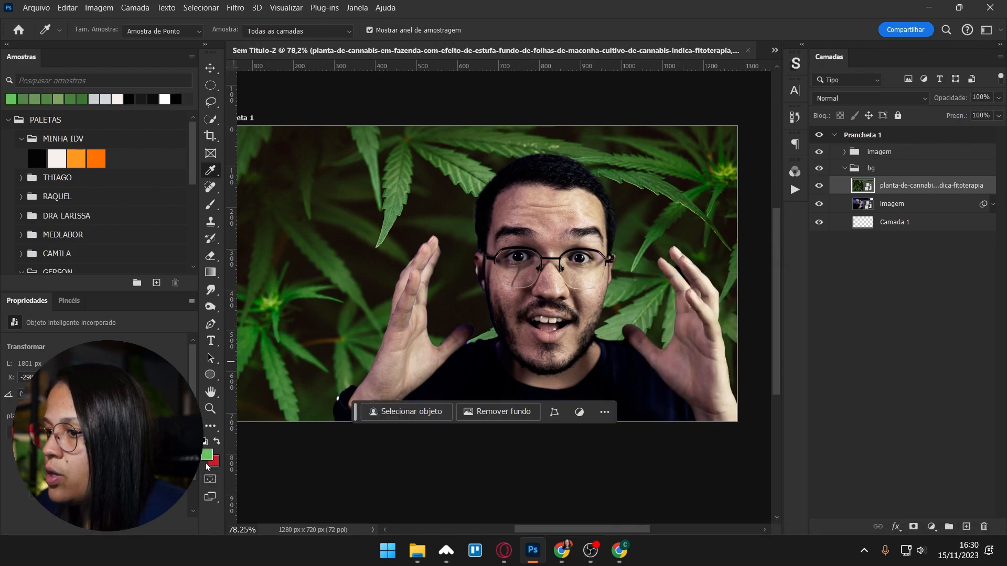
- Set the foreground colour to the black from the "MINHA IDV" palette, with the bright green as background colour
key(x)
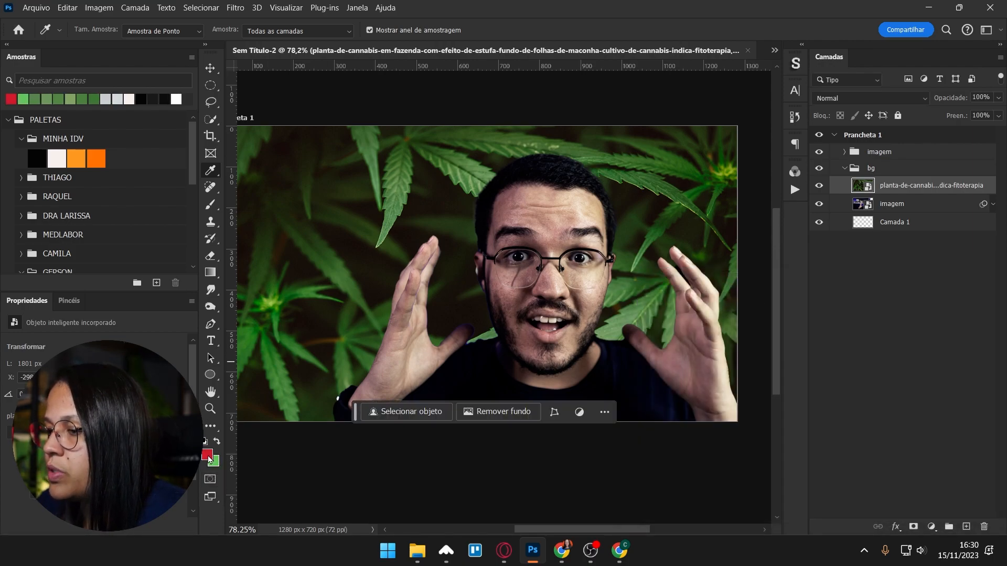
click(38, 158)
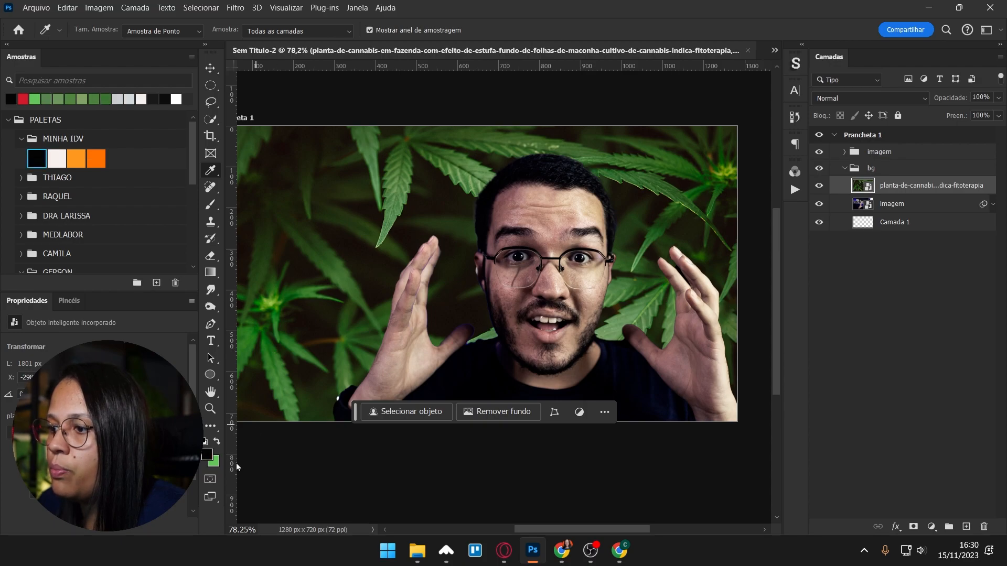
key(x)
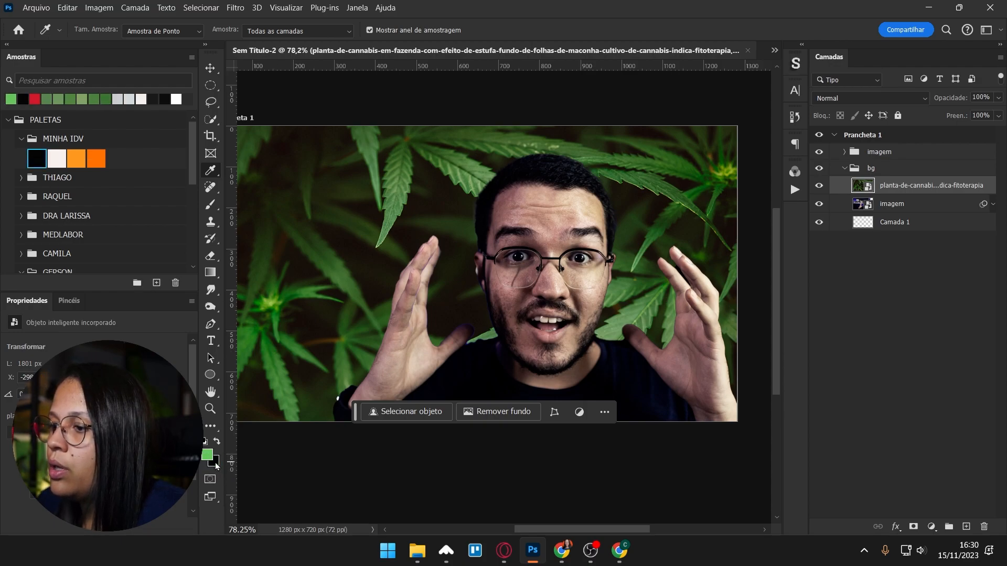
key(x)
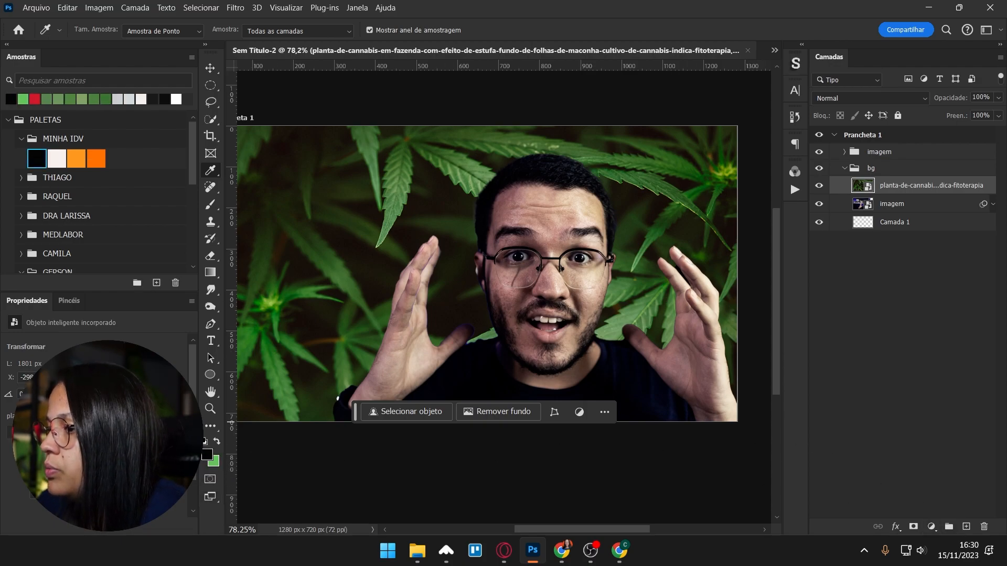
- Add a black-to-green Gradient Map adjustment layer above the cannabis plant photo in the "bg" group
click(931, 526)
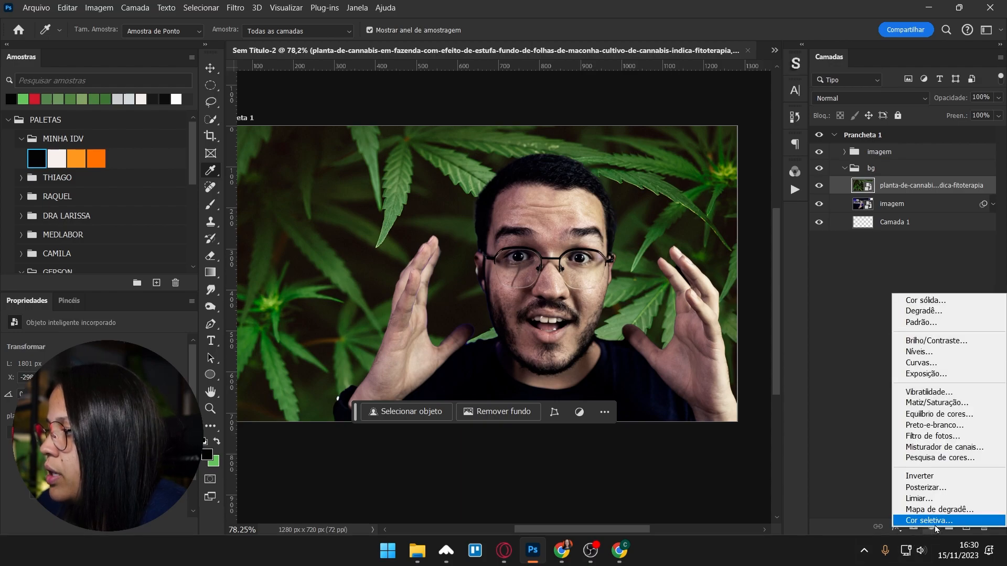
click(938, 510)
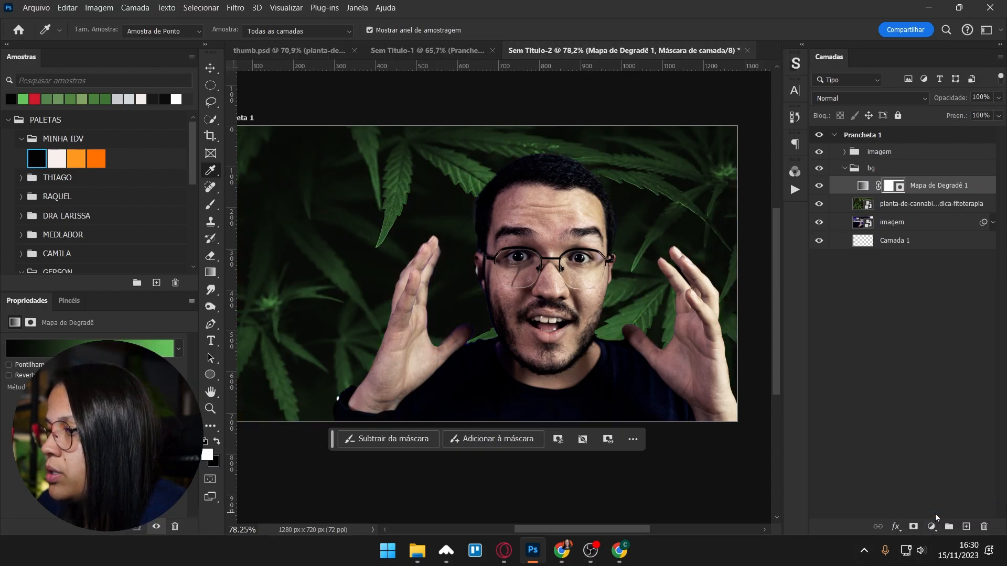
scroll(504, 251, down, 1)
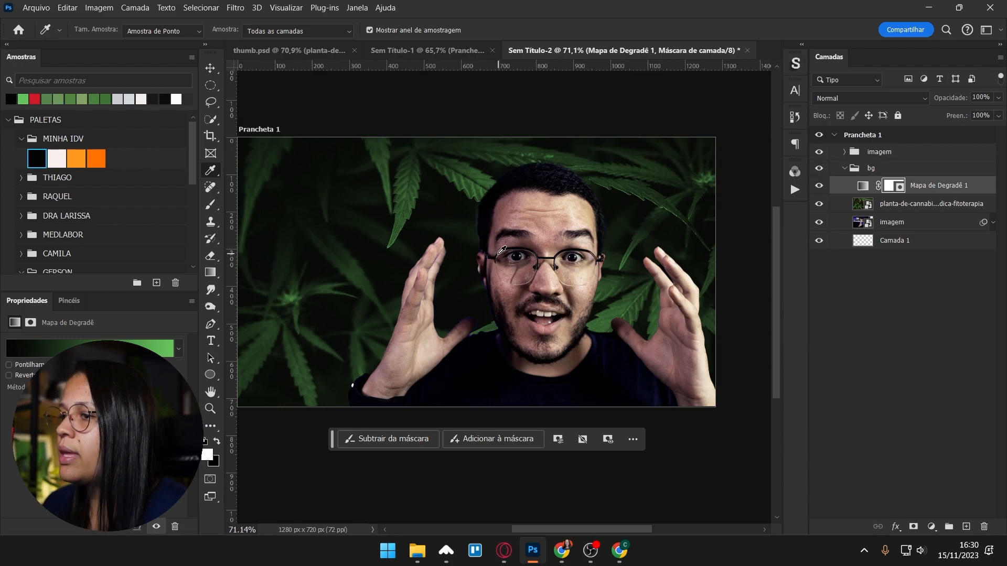
key(v)
scroll(451, 256, up, 1)
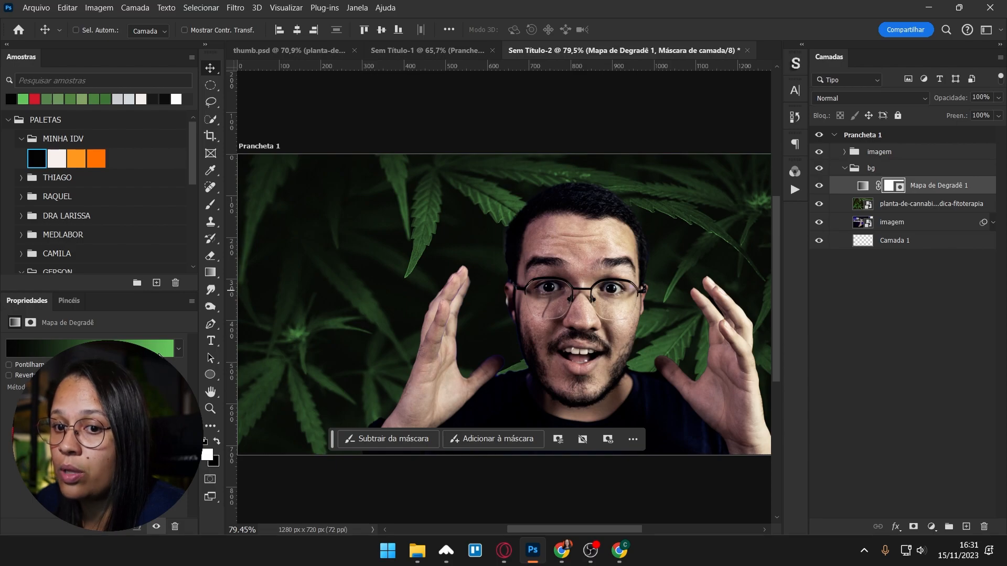
- Temporarily hide the cannabis plant photo to examine the gradient map on the original room background, then show it again
click(869, 211)
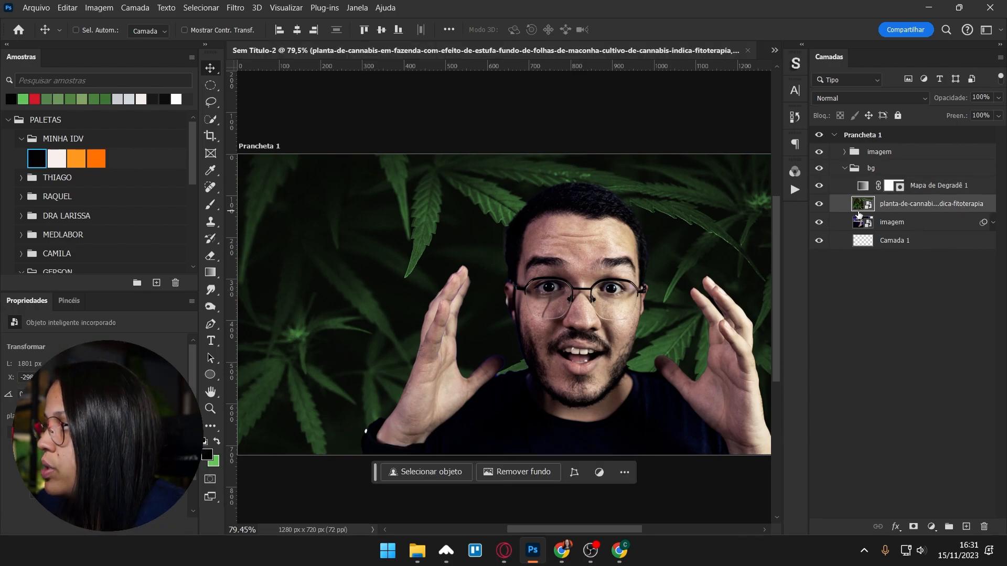
click(818, 204)
scroll(444, 230, down, 1)
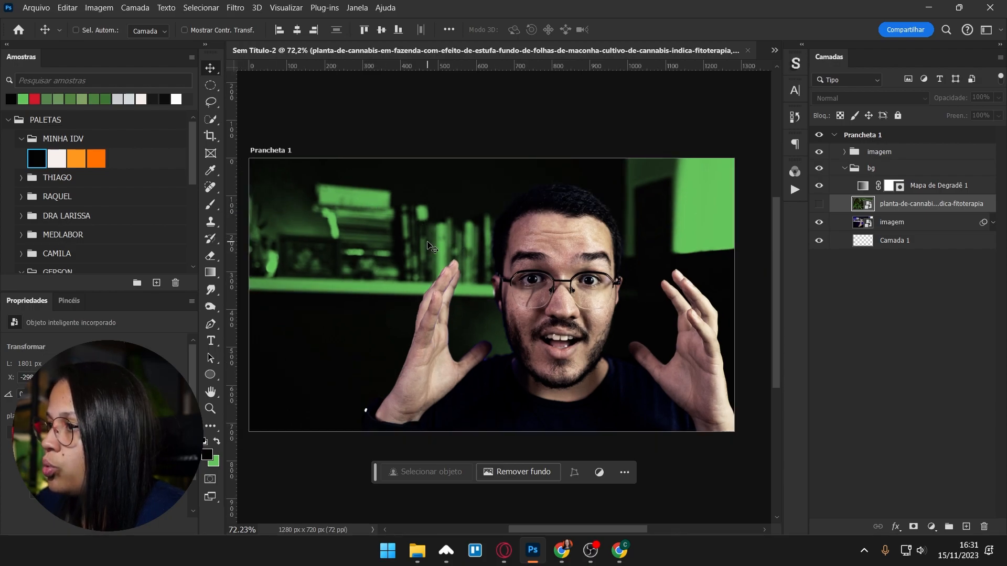
scroll(419, 270, up, 1)
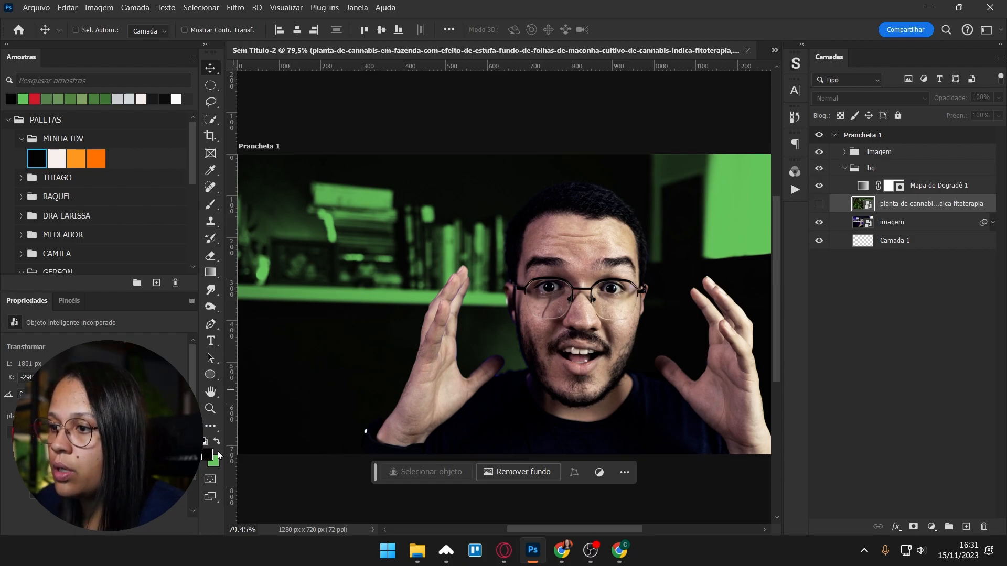
click(910, 187)
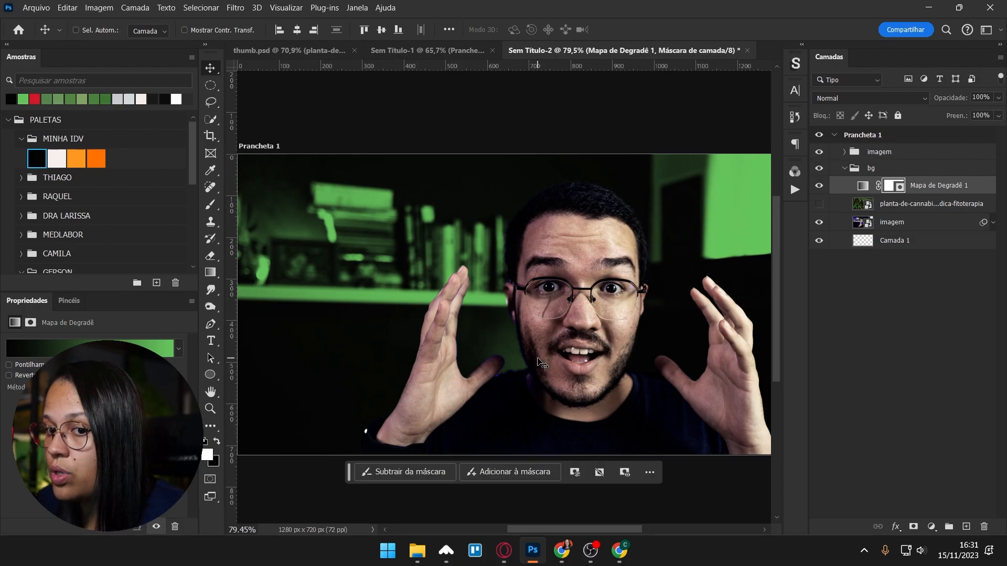
click(818, 204)
- Add a layer mask to the cannabis plant photo and fade out its right side with a linear gradient across the artboard
click(923, 204)
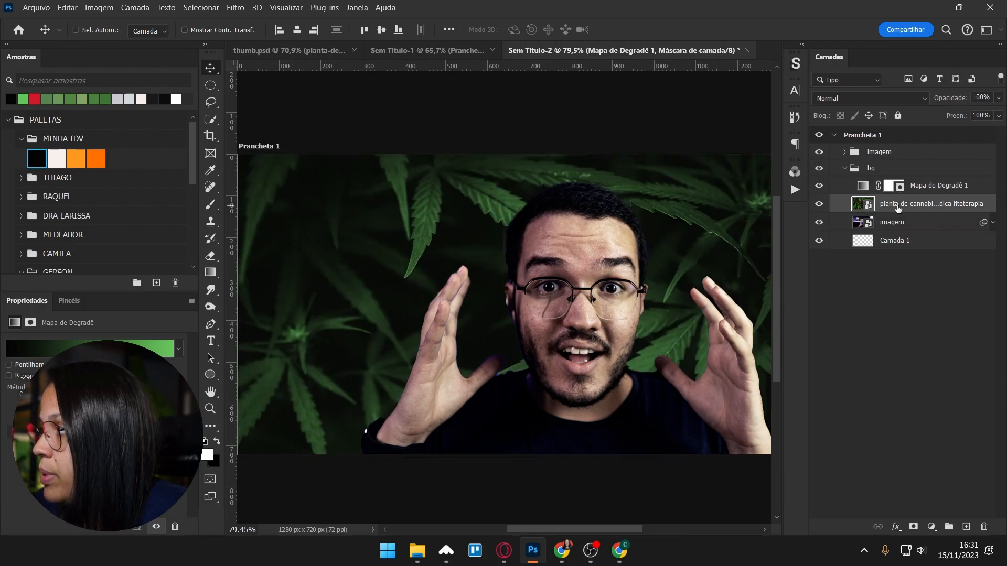
key(ctrl+0)
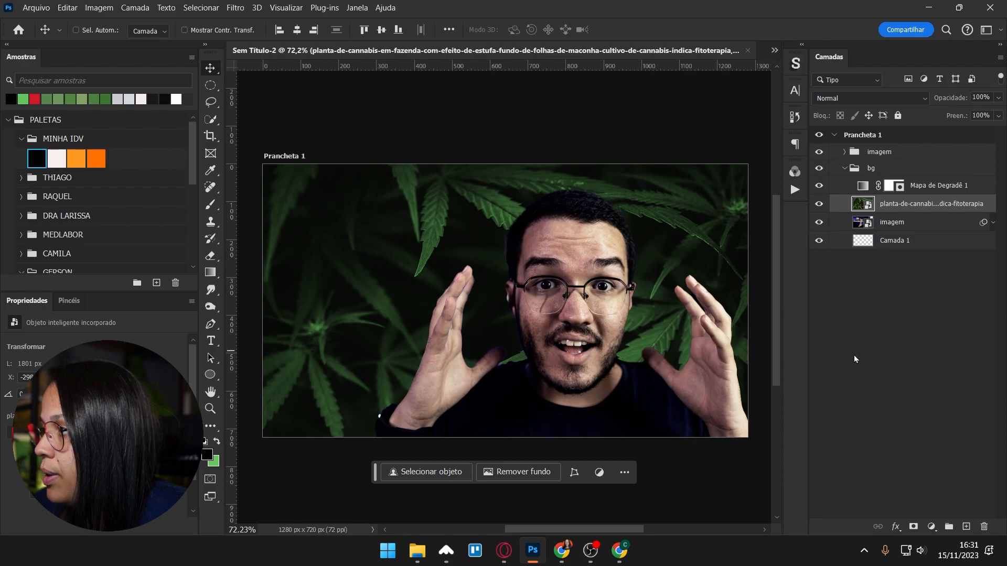
click(912, 527)
key(g)
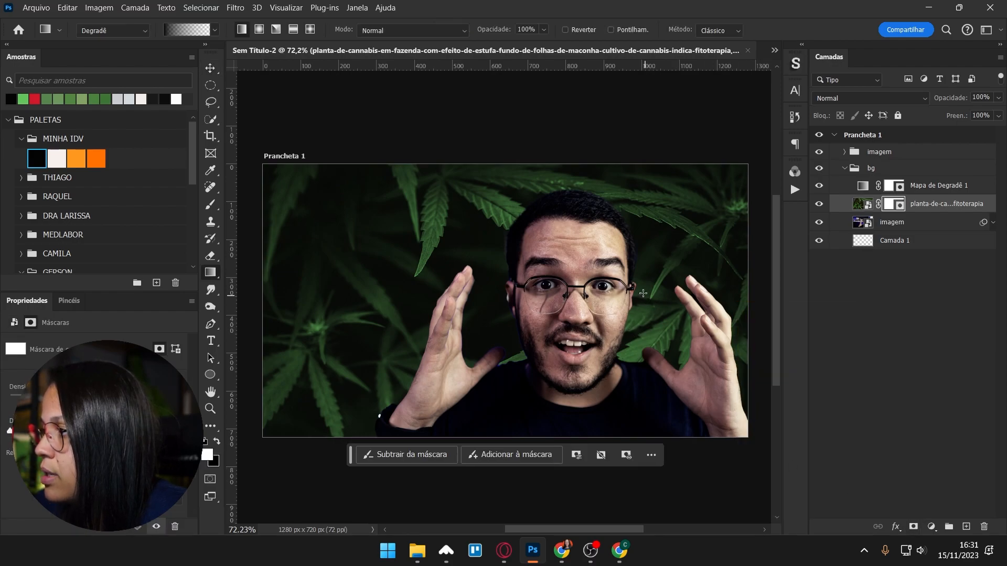
drag(694, 287, 299, 313)
key(Return)
key(v)
scroll(422, 281, down, 1)
scroll(422, 281, up, 2)
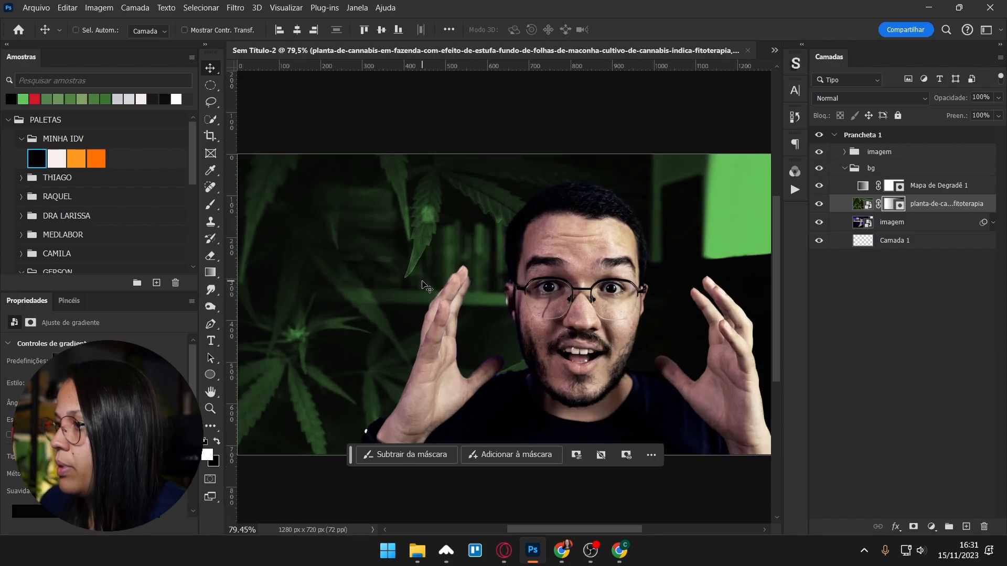
- Move the "imagem copiar" cutout and the original "imagem" photo together slightly to the right
click(844, 168)
click(844, 152)
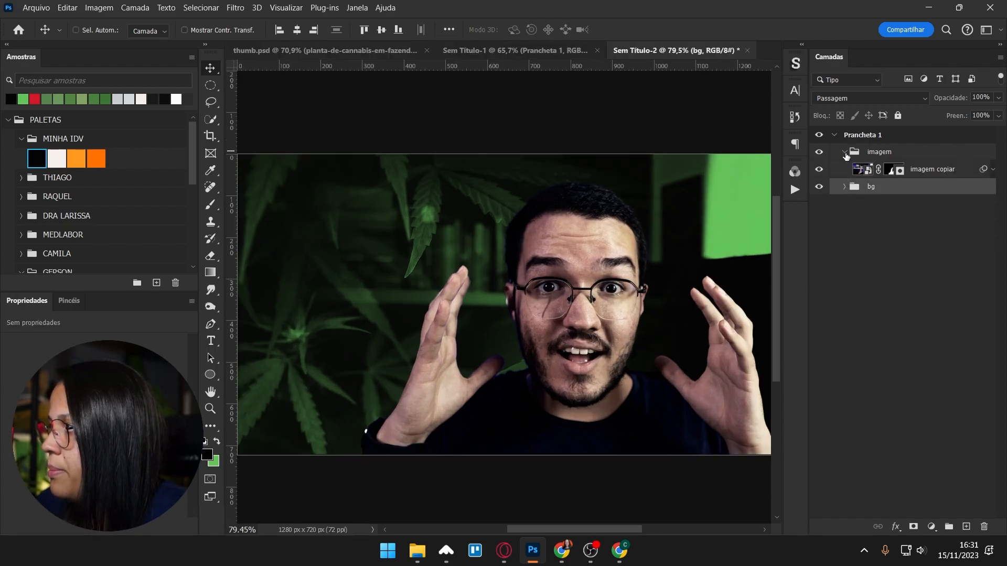
click(844, 186)
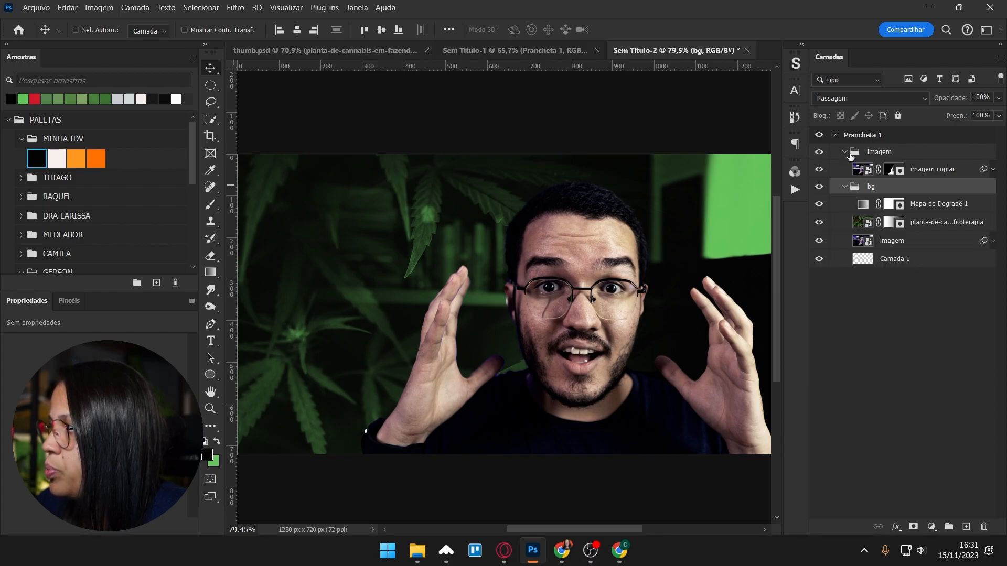
click(924, 168)
ctrl+click(891, 240)
drag(549, 297, 582, 294)
scroll(496, 297, down, 2)
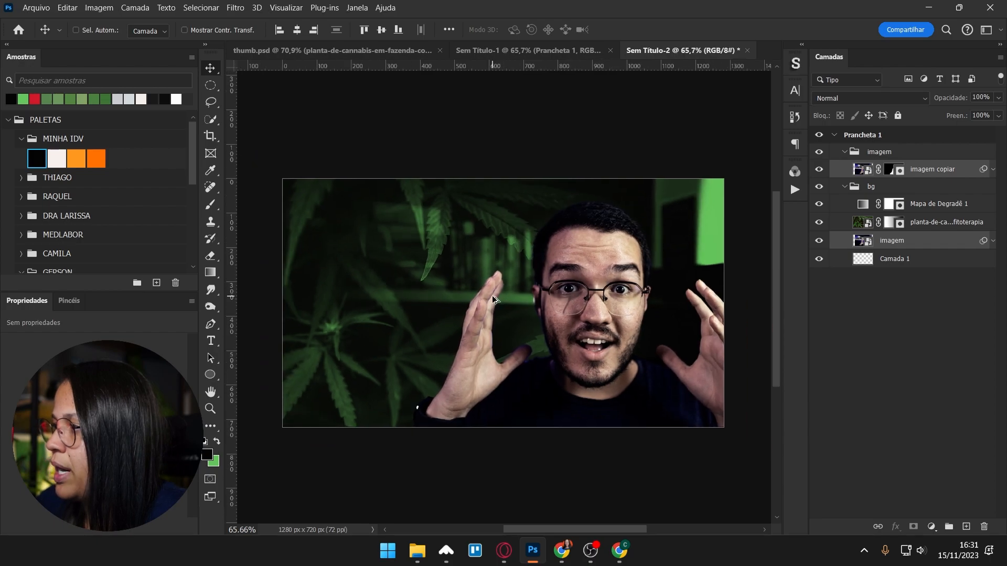
- Add a Hue/Saturation adjustment layer above "imagem copiar" and clip it to that cutout
scroll(560, 311, up, 1)
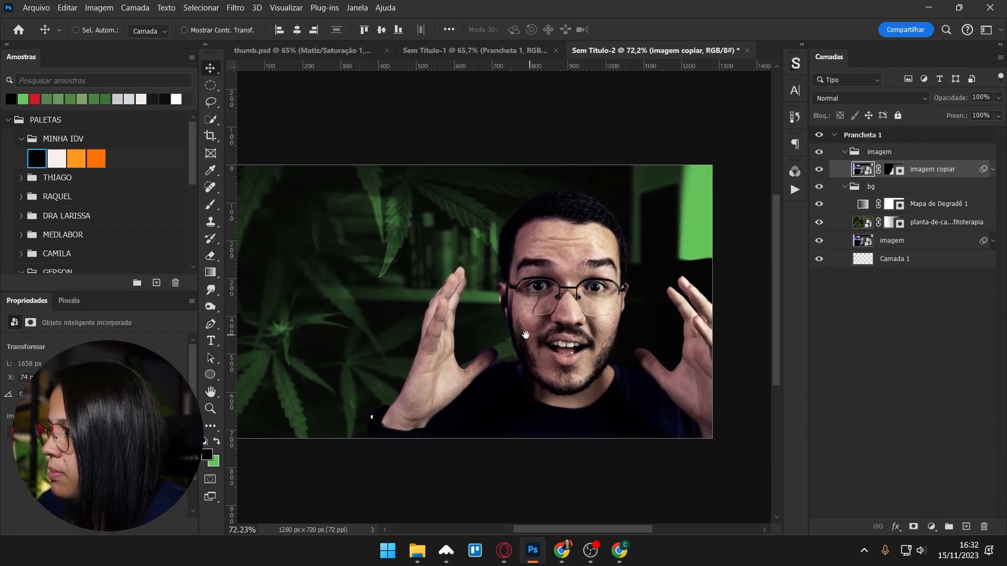
scroll(543, 389, up, 1)
scroll(548, 367, up, 1)
scroll(549, 366, up, 1)
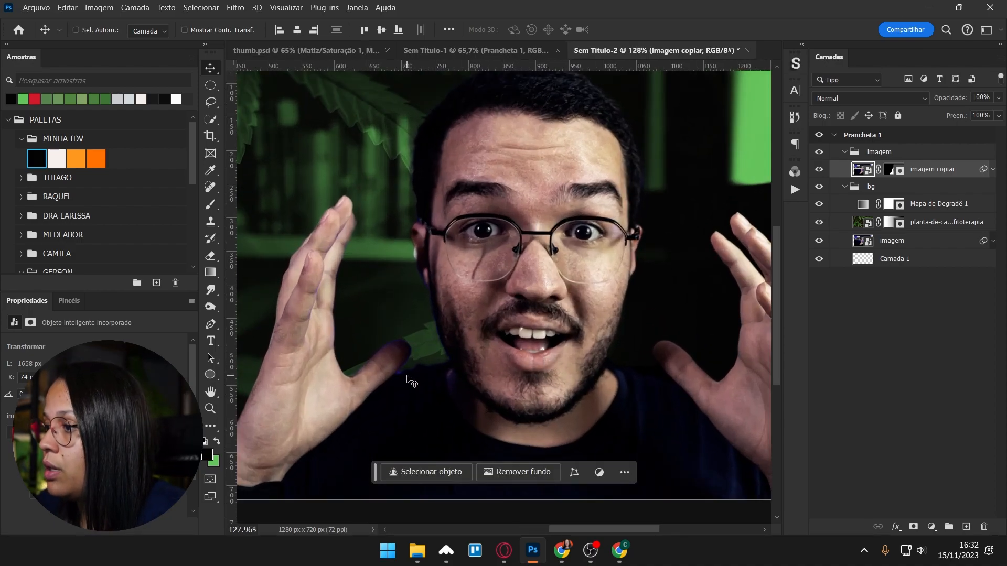
scroll(438, 295, down, 1)
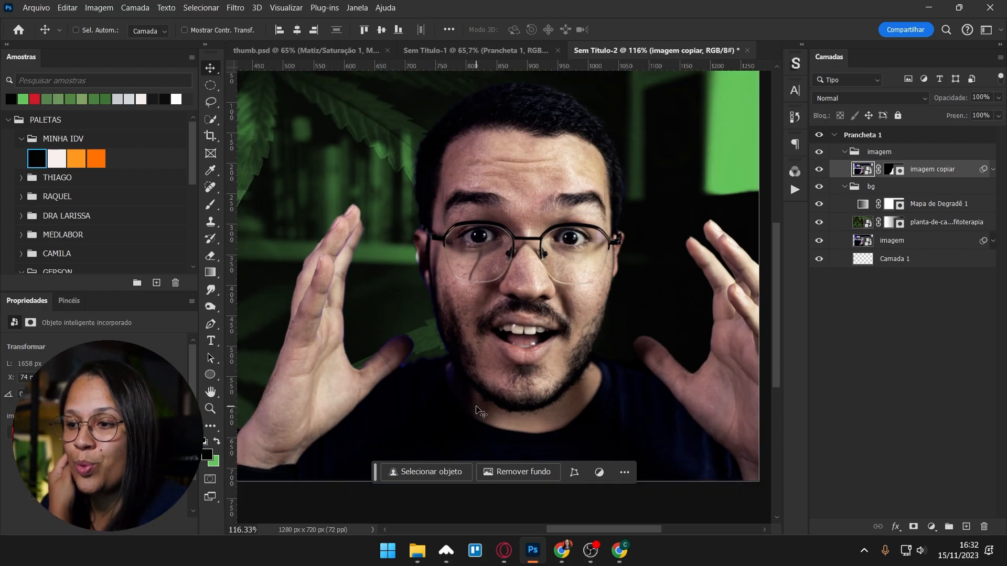
click(931, 527)
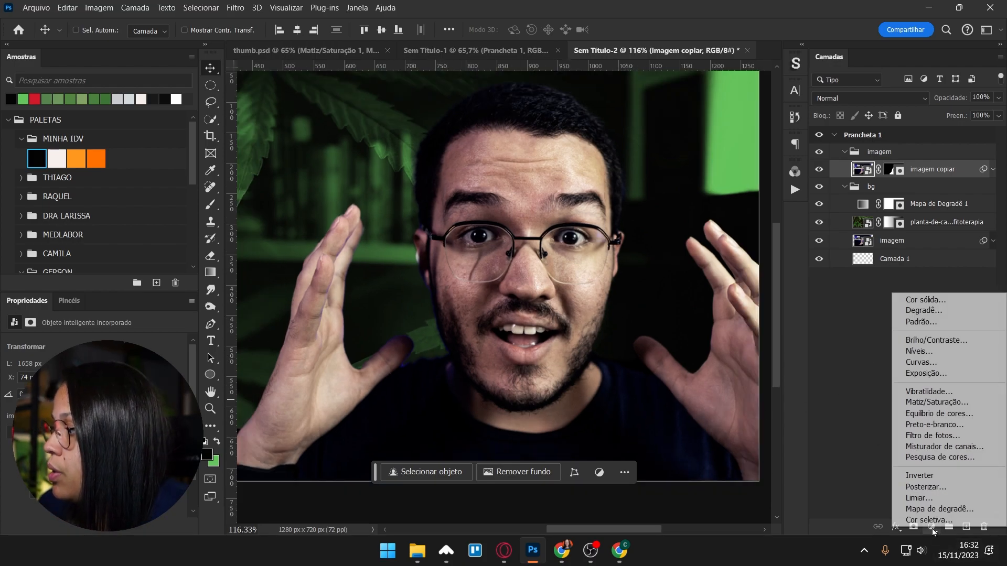
click(936, 402)
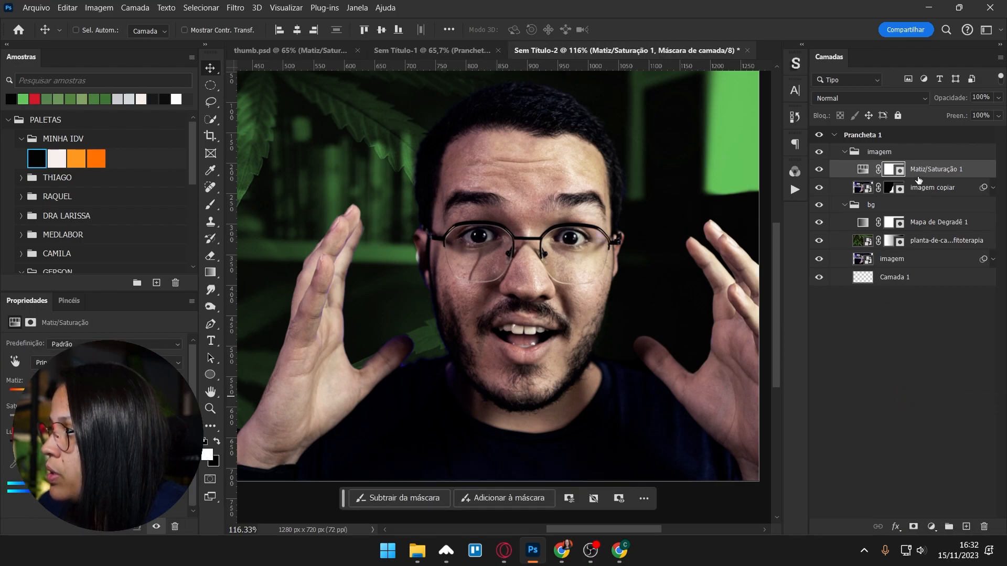
key(ctrl+alt+g)
- In the cutout's Hue/Saturation adjustment, sample the blue of the shirt and set the Blues hue to -122 with saturation 0
click(873, 170)
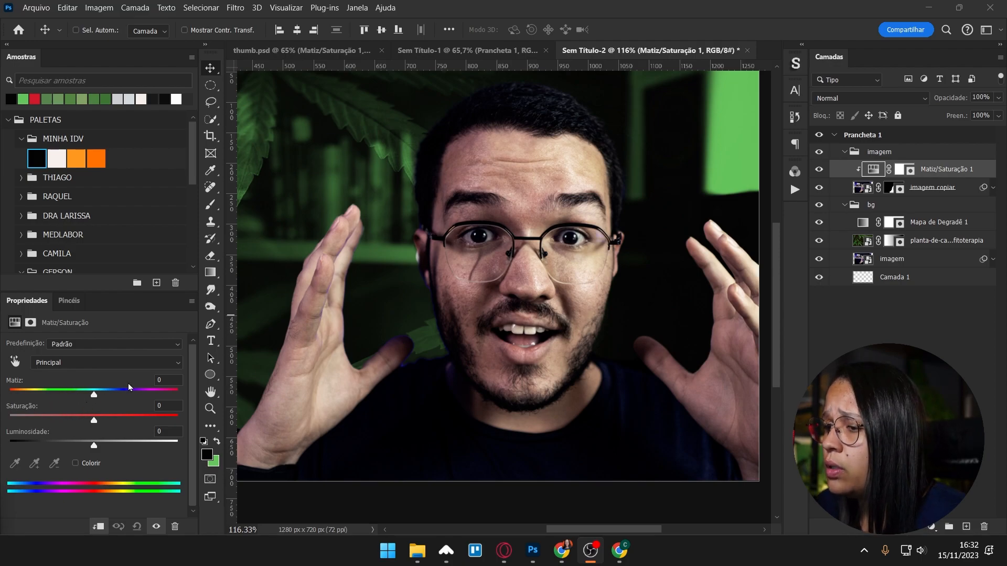
click(14, 362)
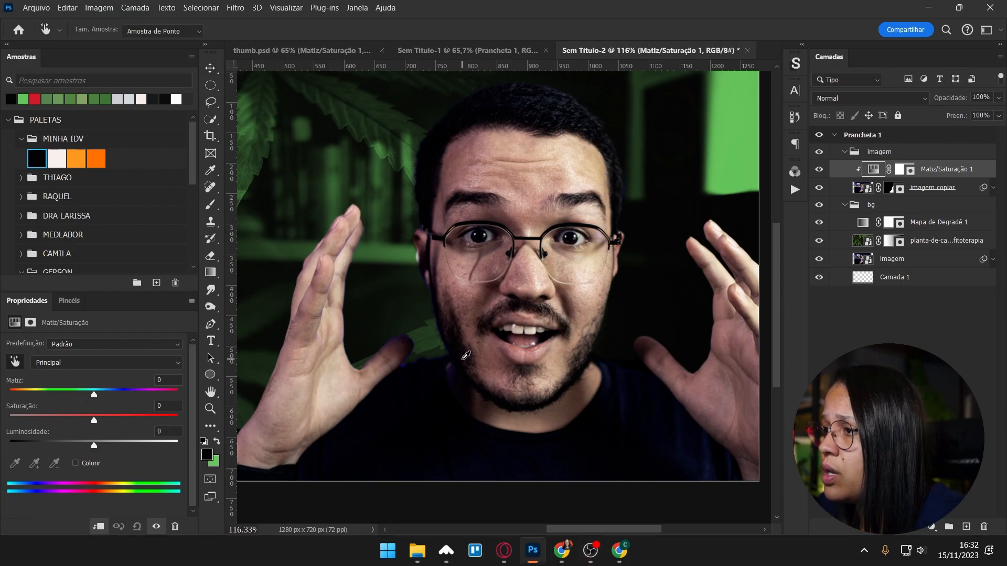
click(408, 362)
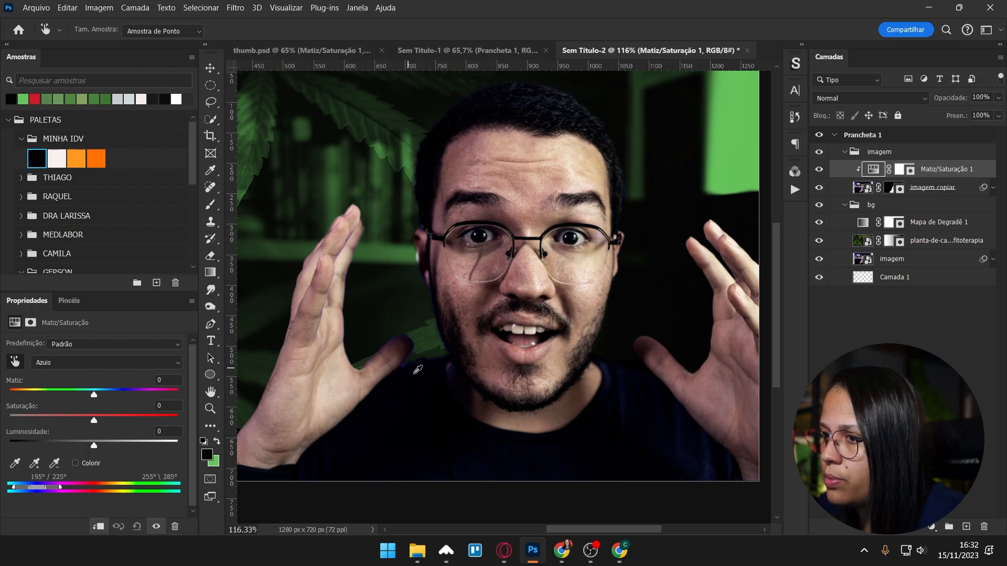
drag(97, 395, 71, 419)
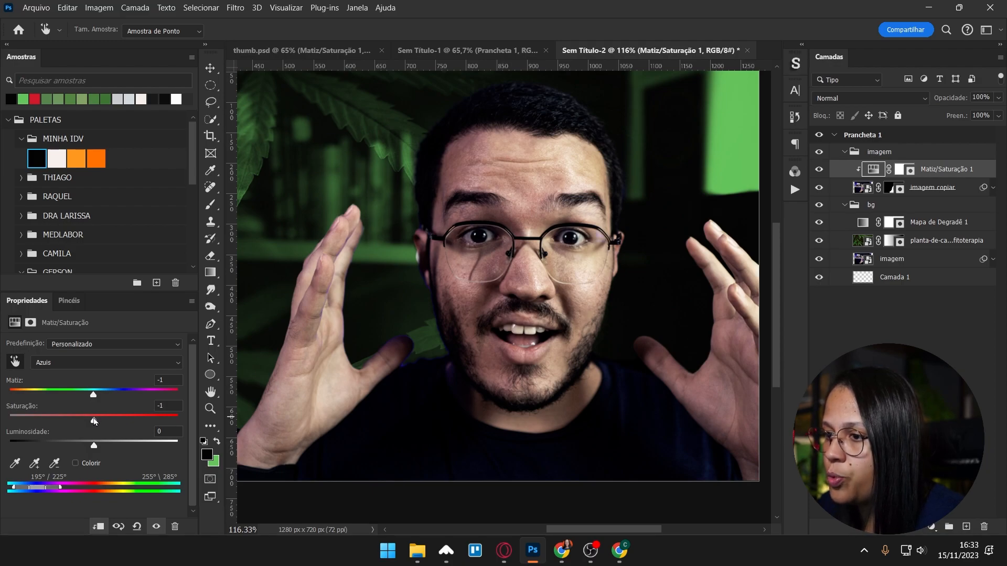
drag(167, 405, 30, 395)
text(0)
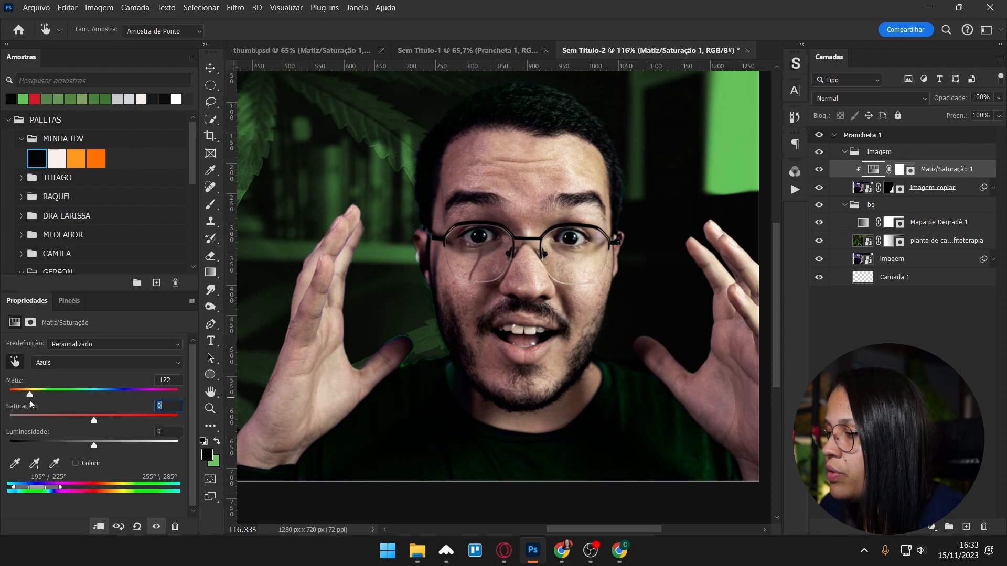
click(210, 68)
- Paint out the white spot beside the man's ear in black on the "imagem copiar" layer mask
scroll(435, 309, up, 2)
scroll(436, 312, up, 2)
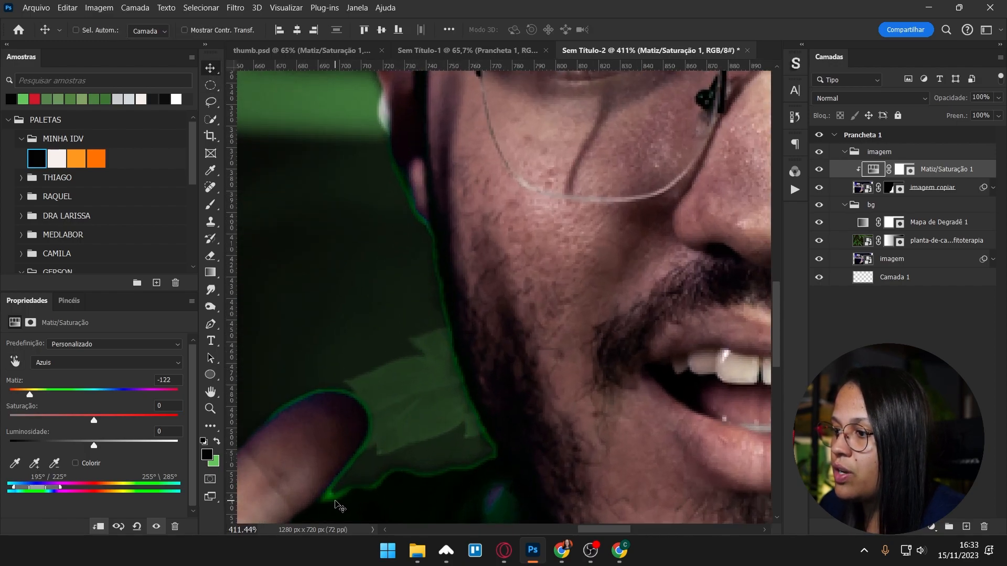
scroll(380, 417, down, 4)
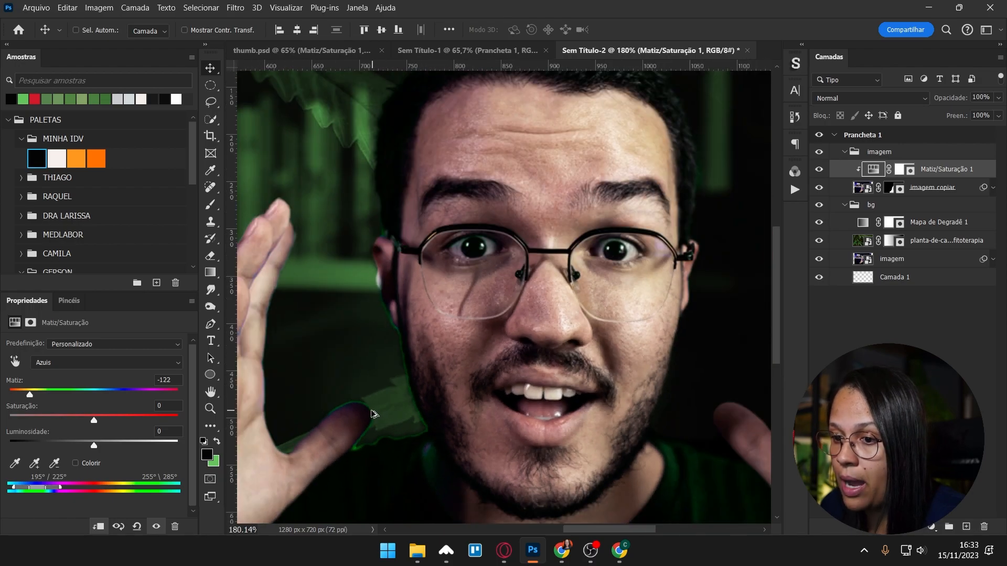
scroll(386, 330, up, 5)
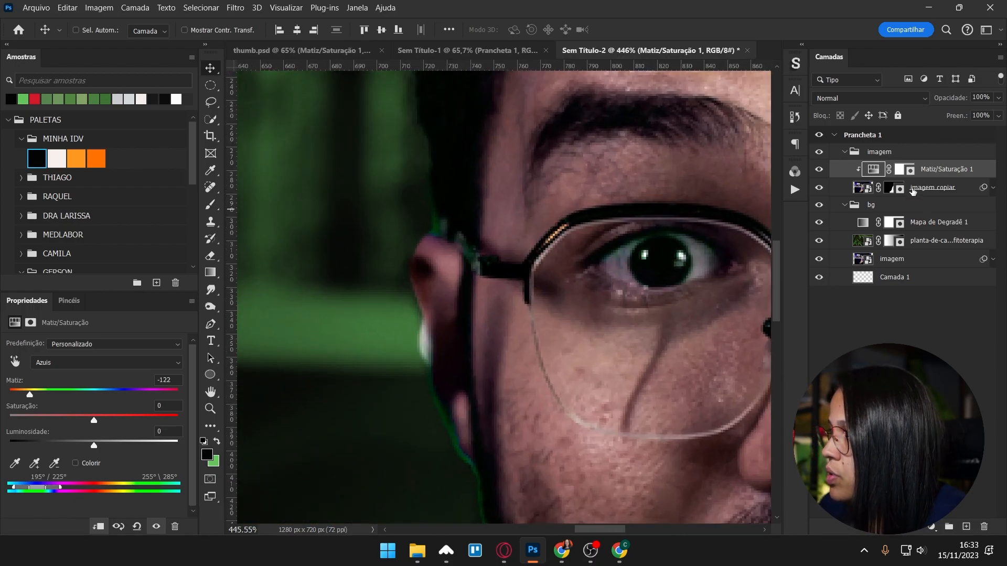
click(912, 190)
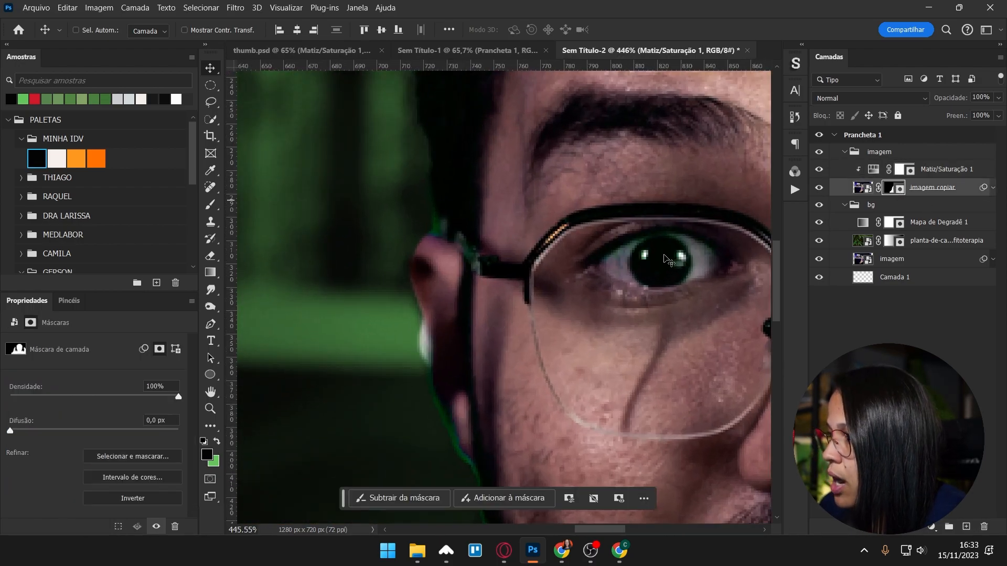
key(b)
key(x)
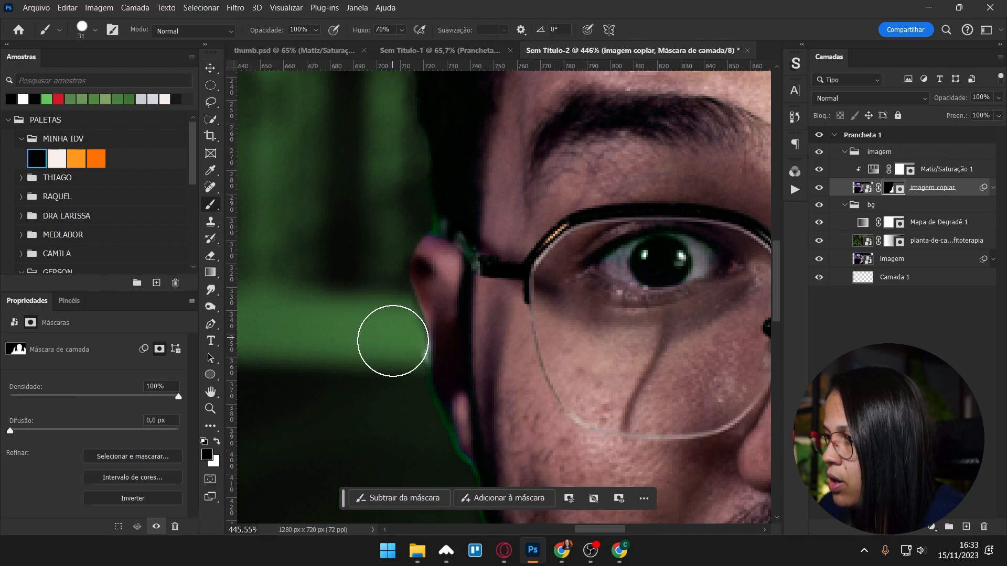
scroll(382, 356, down, 2)
scroll(400, 359, down, 3)
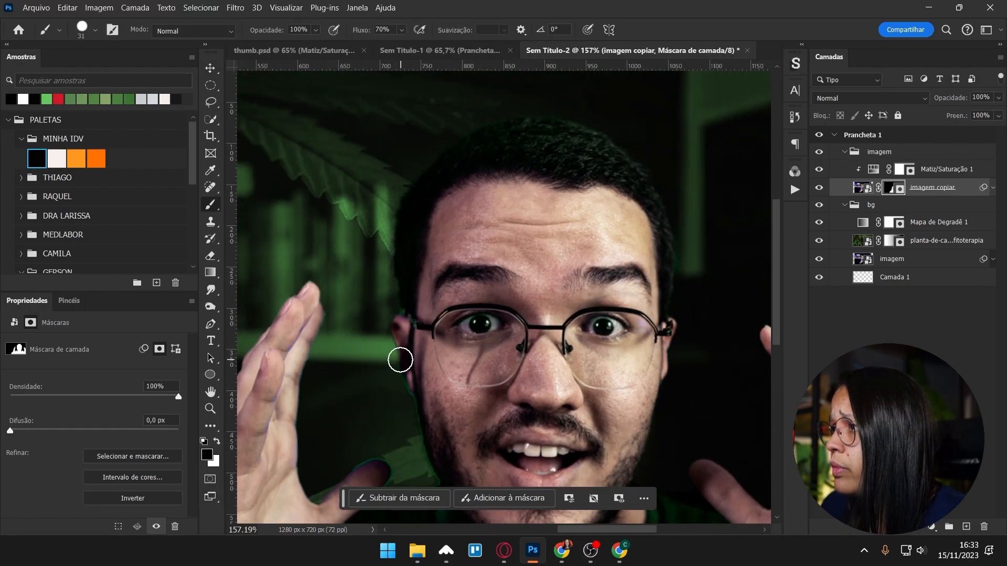
key(v)
- Sample the bluish fringe between the raised fingers with the Hue/Saturation adjustment's on-image tool
scroll(299, 308, down, 2)
scroll(299, 308, up, 3)
scroll(369, 300, up, 4)
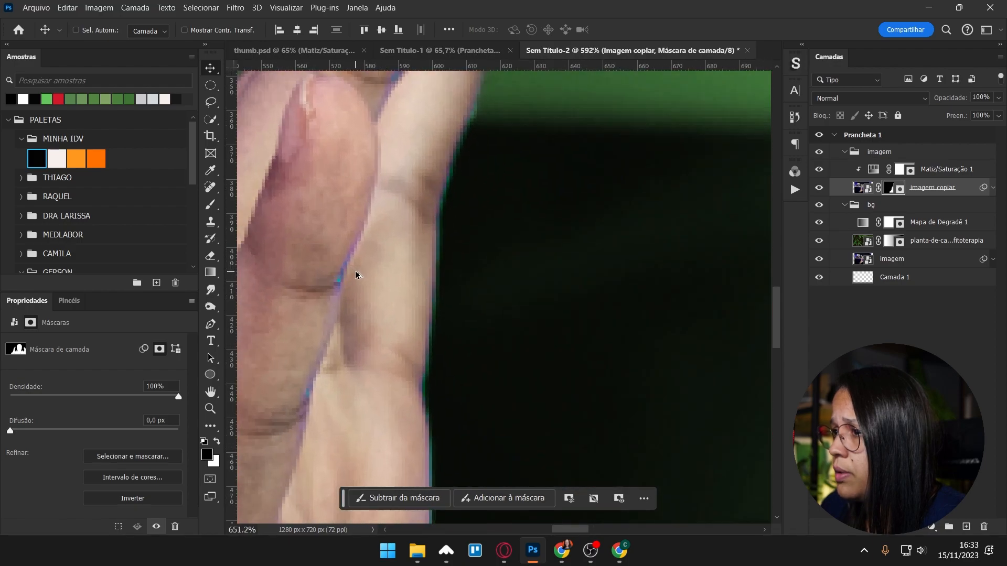
click(943, 169)
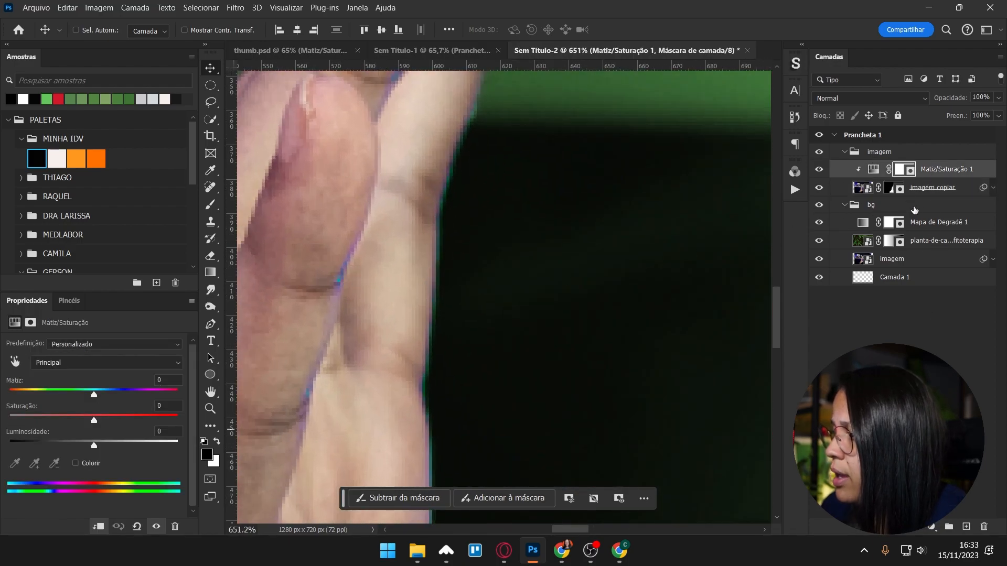
click(872, 169)
key(i)
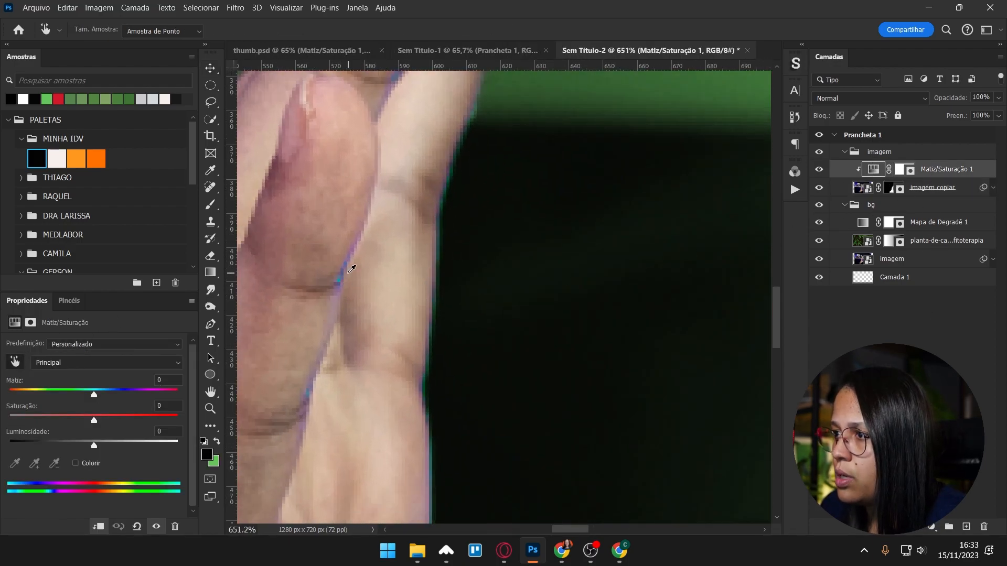
click(339, 281)
scroll(365, 274, down, 3)
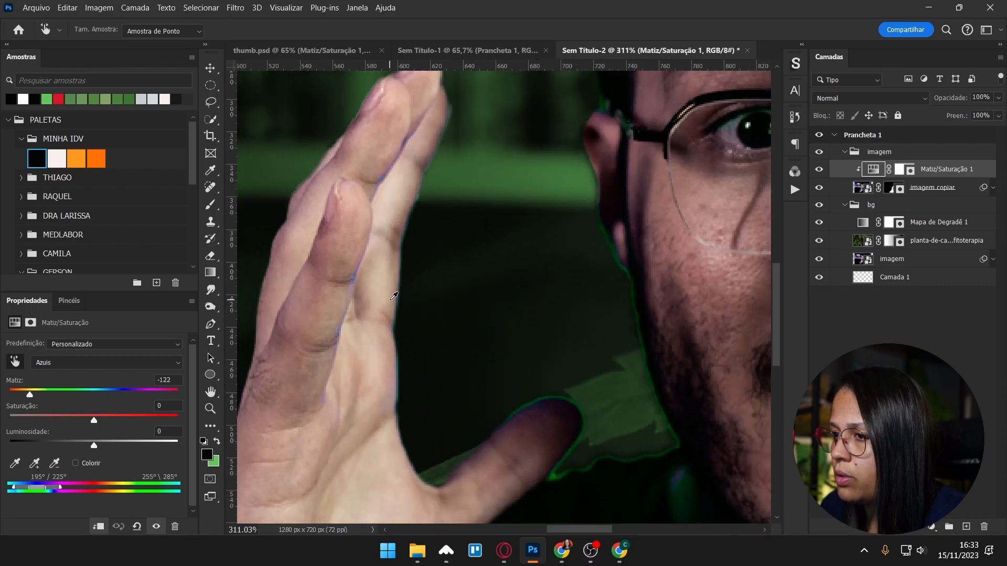
scroll(467, 288, down, 2)
- Set the Cyans hue to -36 in the cutout's Hue/Saturation adjustment
click(59, 363)
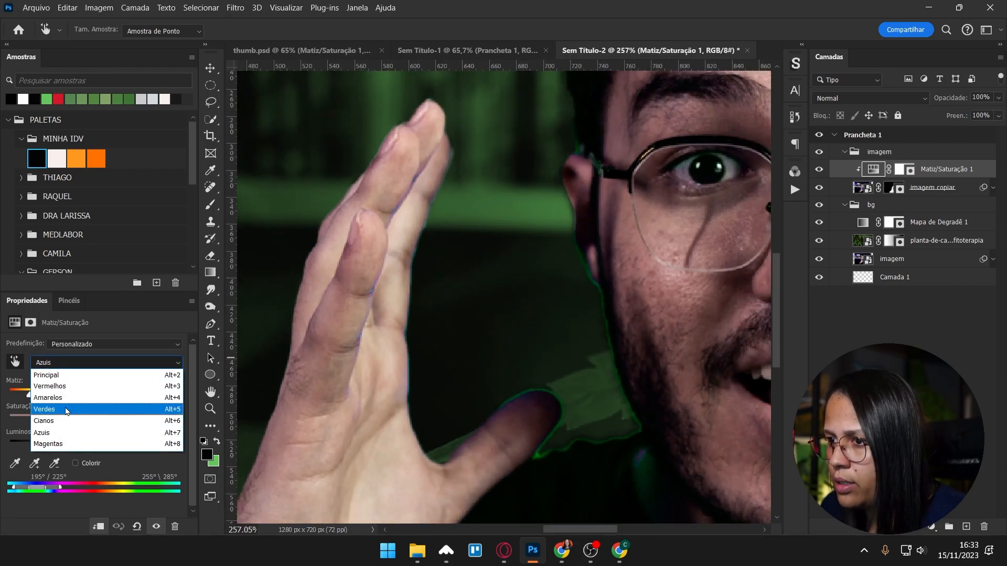
click(62, 426)
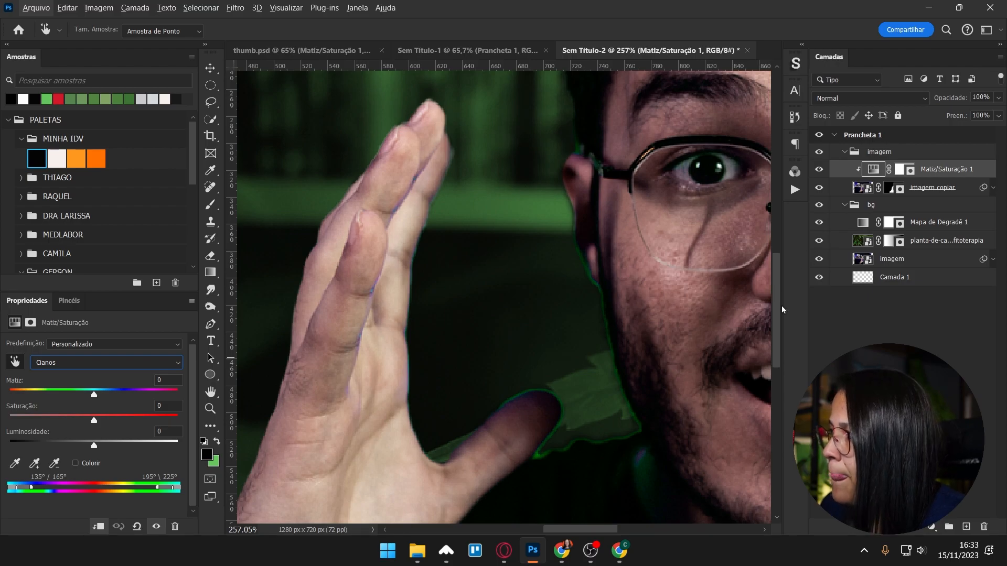
key(ctrl+0)
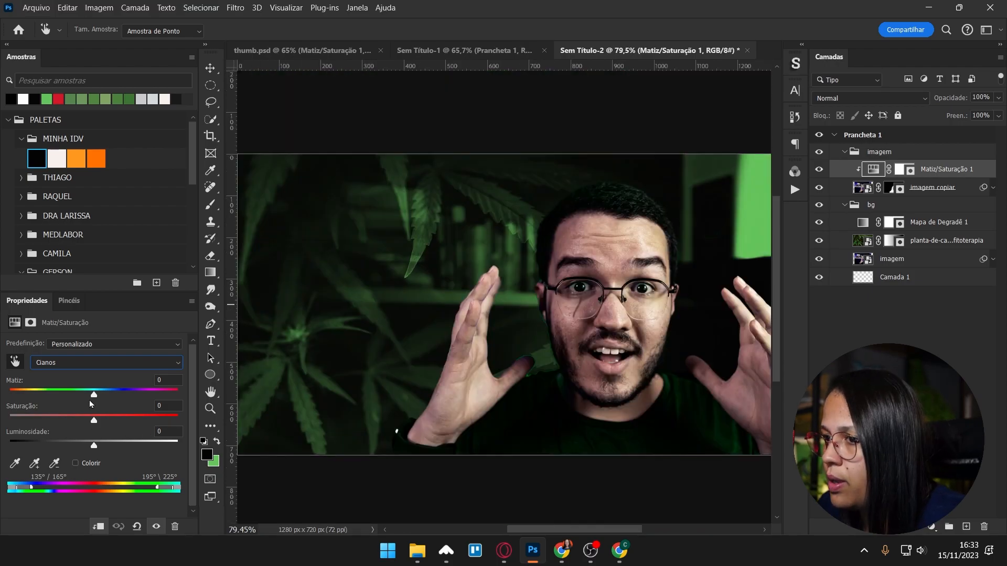
mouse_move(51, 398)
mouse_down()
mouse_move(135, 394)
mouse_move(64, 401)
mouse_up()
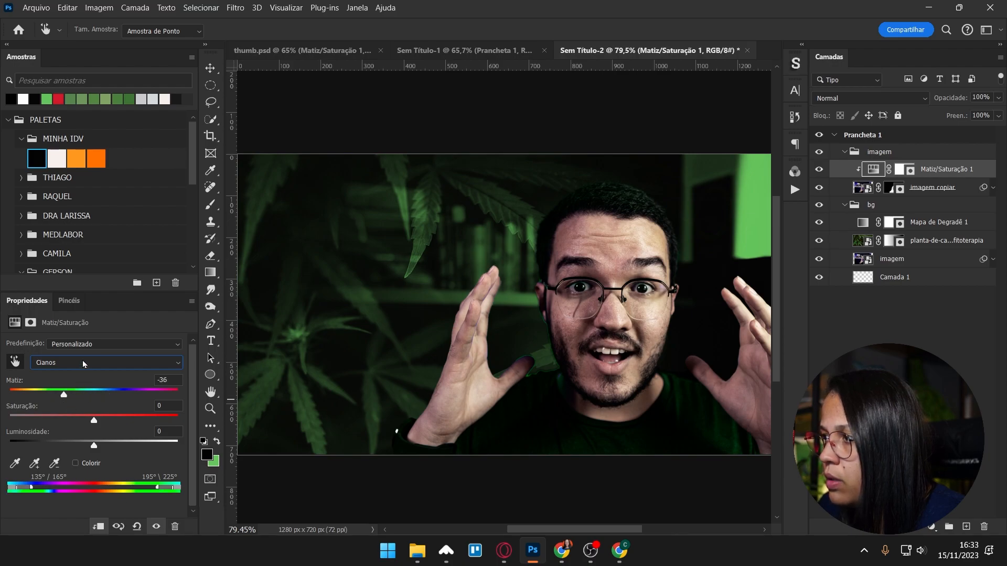
- Set the Magentas hue to +128 in the same Hue/Saturation adjustment, checking the result along the hand's edges
click(83, 364)
click(87, 443)
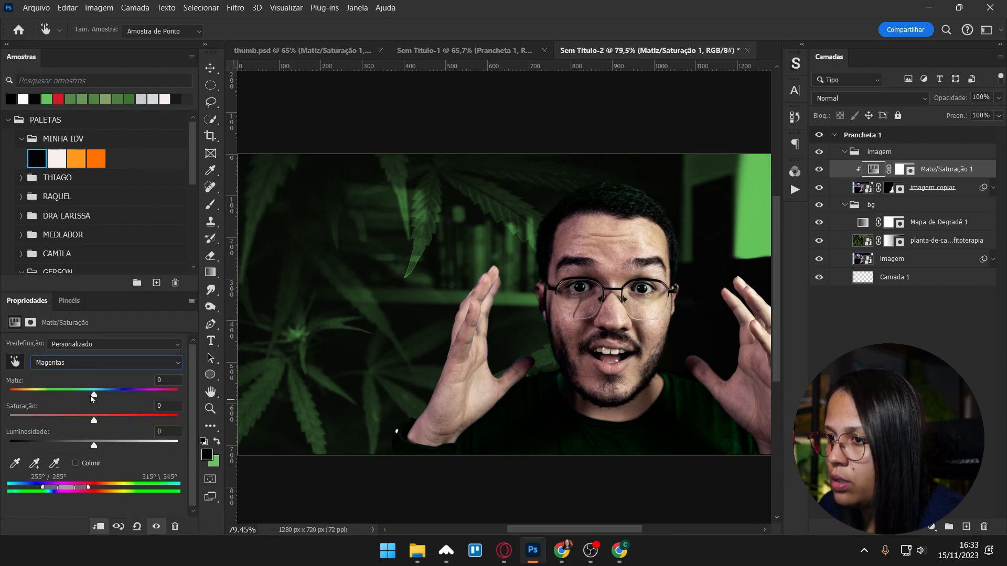
drag(83, 396, 18, 394)
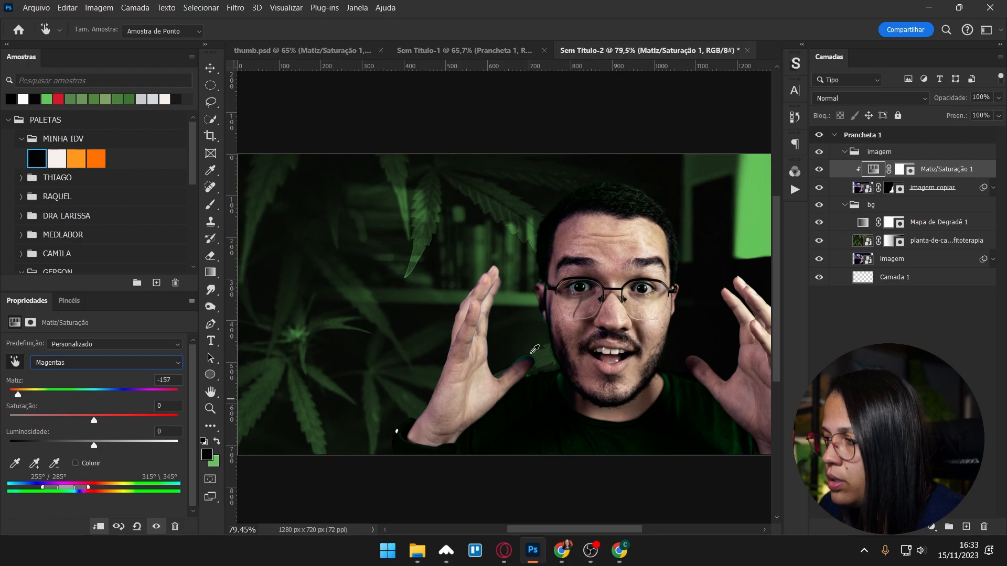
click(210, 68)
scroll(535, 367, up, 5)
drag(21, 396, 160, 397)
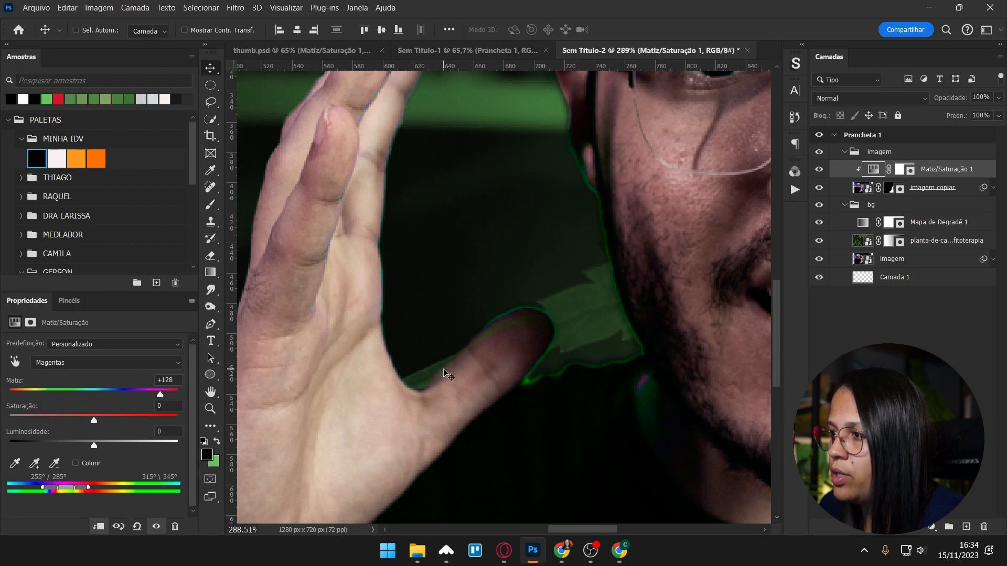
key(ctrl+0)
scroll(603, 335, up, 3)
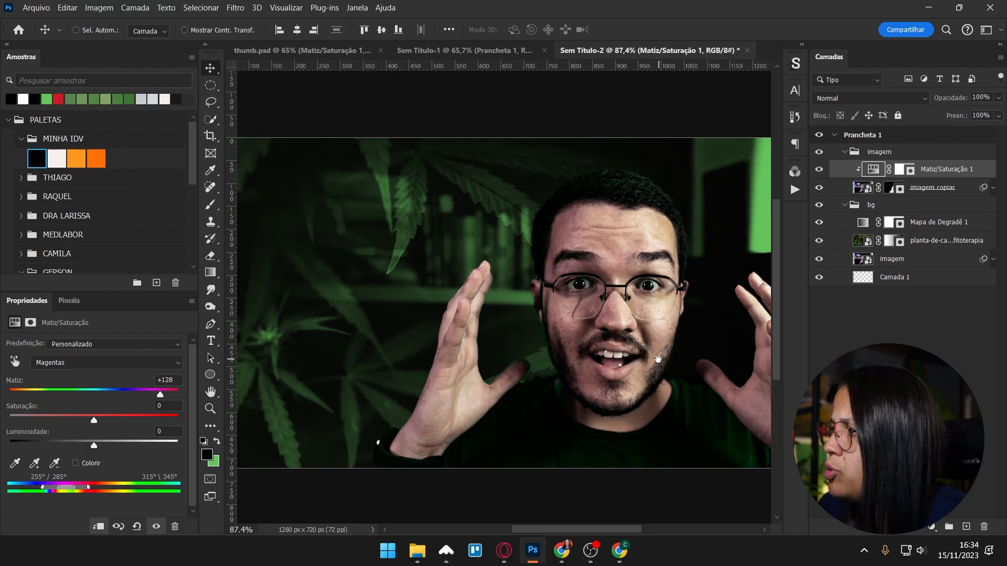
- Add a clipped Color Balance adjustment to the cutout with midtones at +3 red, +6 green and -8 yellow, and compare it on and off
click(931, 526)
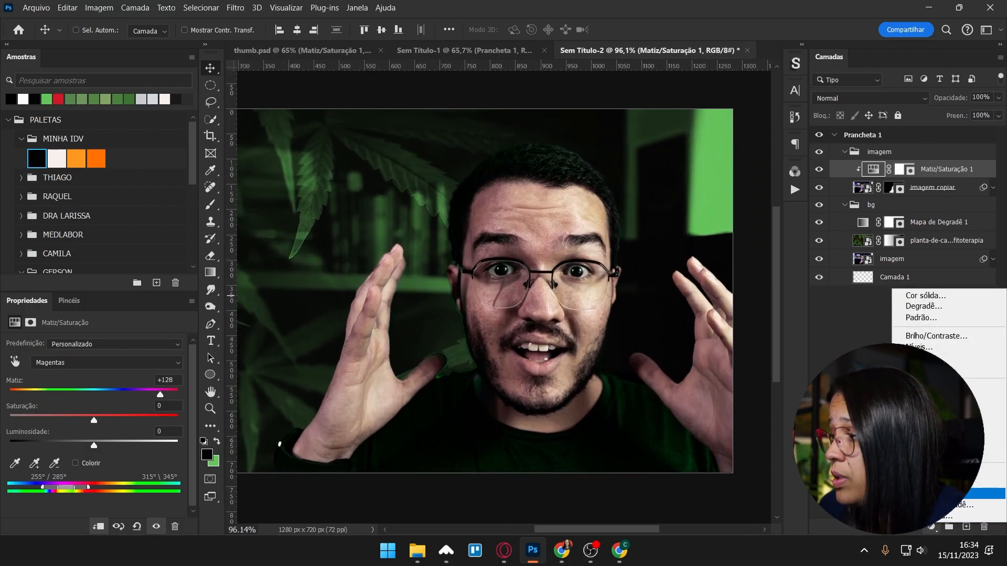
click(943, 409)
key(ctrl+alt+g)
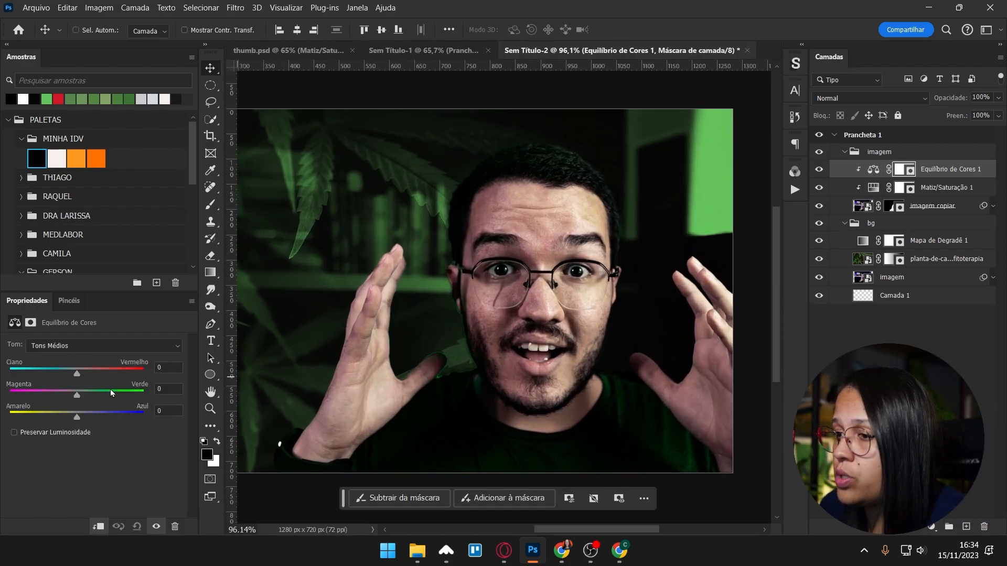
drag(73, 417, 74, 416)
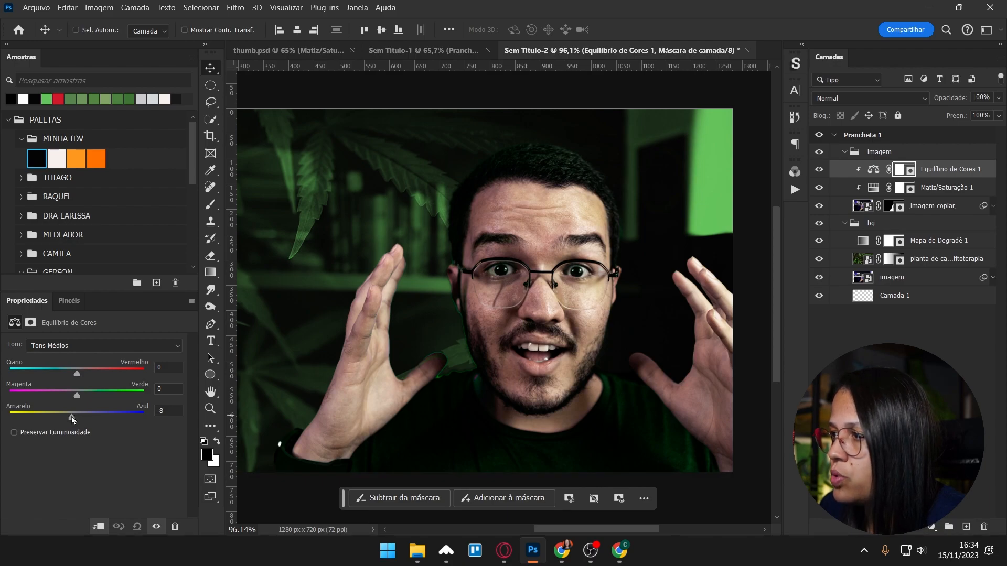
click(79, 398)
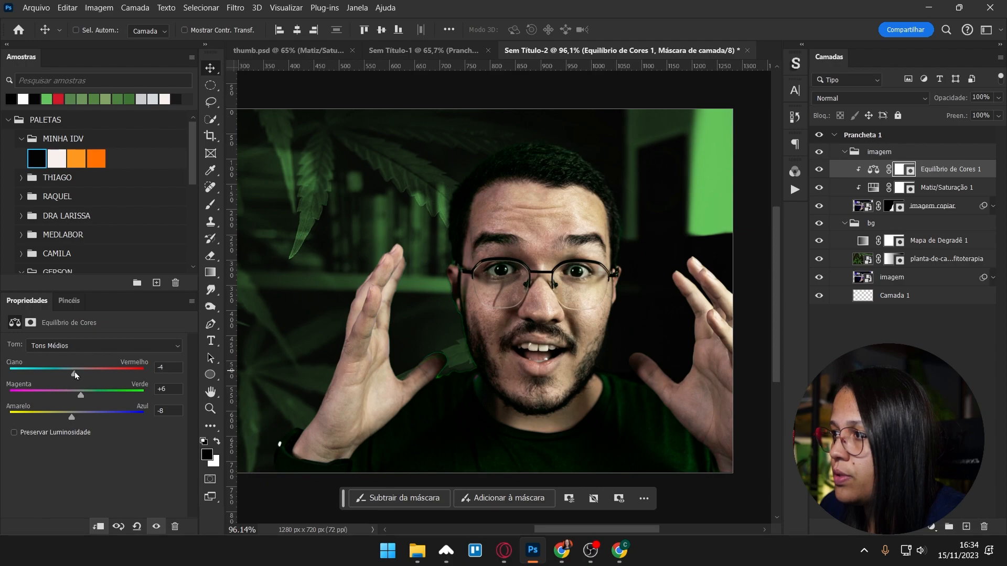
click(818, 169)
click(818, 168)
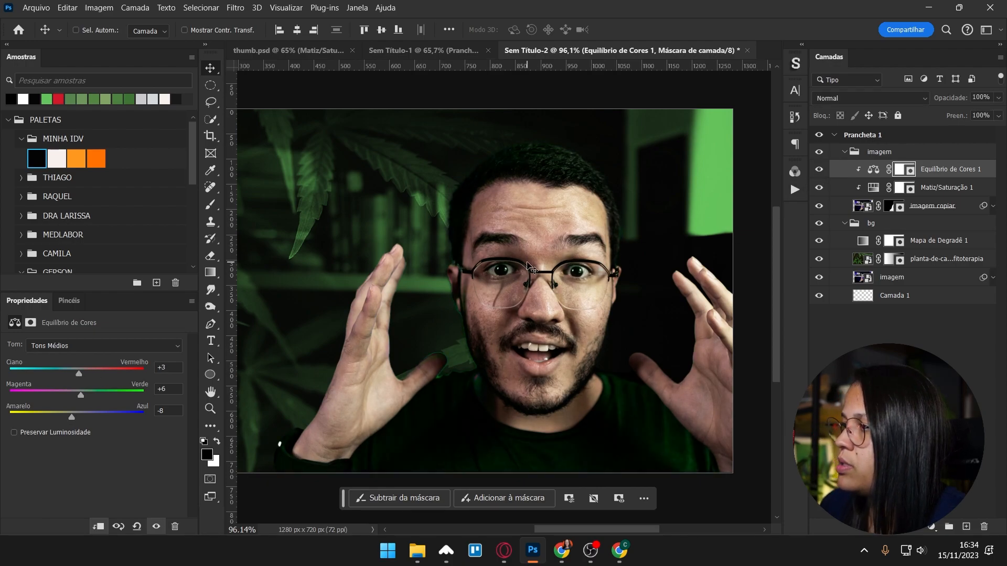
scroll(530, 268, down, 2)
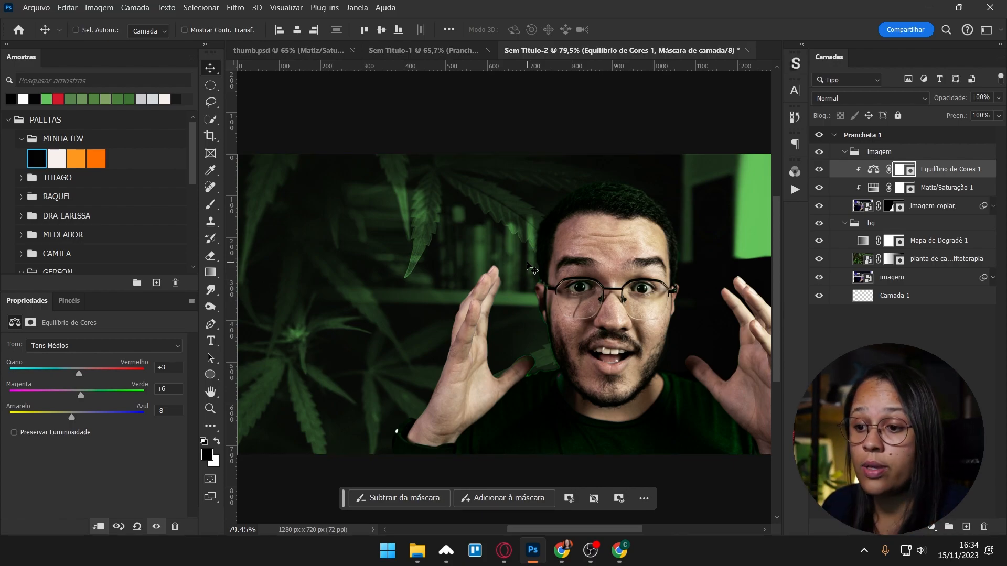
- Collapse the "imagem" and "bg" layer groups
click(845, 152)
click(843, 169)
scroll(506, 314, down, 1)
scroll(508, 317, up, 1)
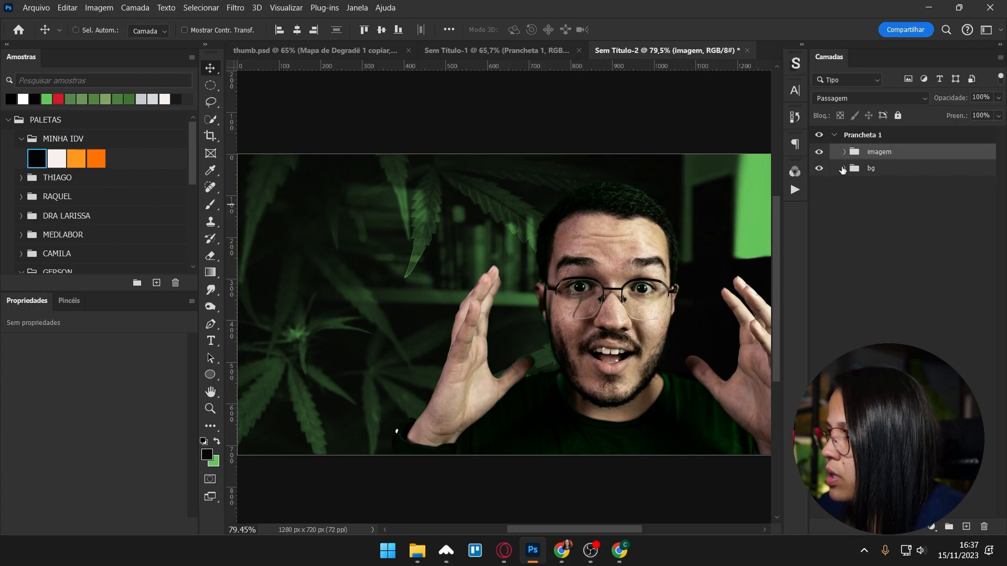
- Change the end colour of the background's gradient map to a vivid, saturated green and collapse the "bg" group again
click(844, 169)
click(943, 188)
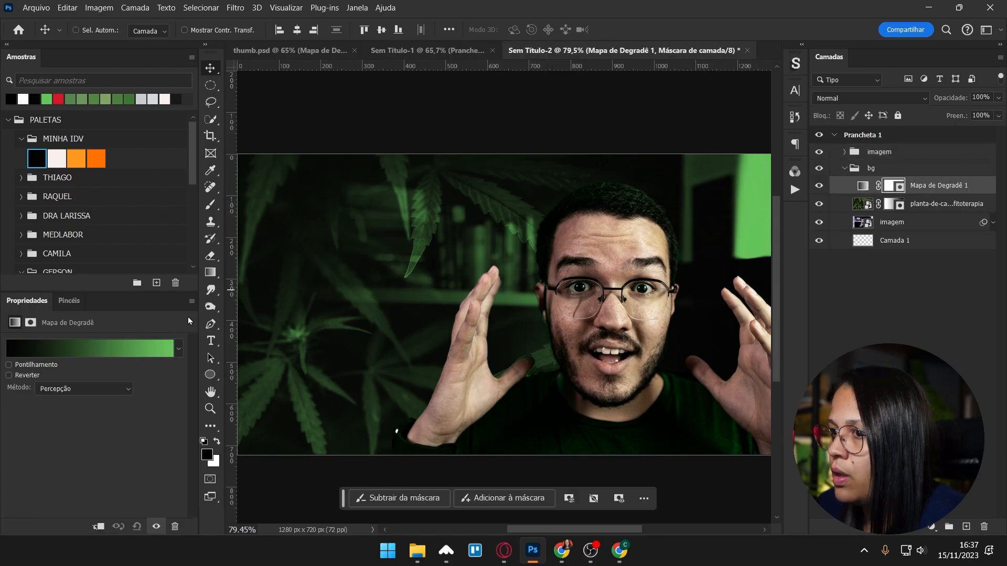
click(137, 352)
double_click(978, 394)
mouse_move(781, 345)
mouse_down()
mouse_move(787, 333)
mouse_move(791, 351)
mouse_move(804, 349)
mouse_move(806, 331)
mouse_up()
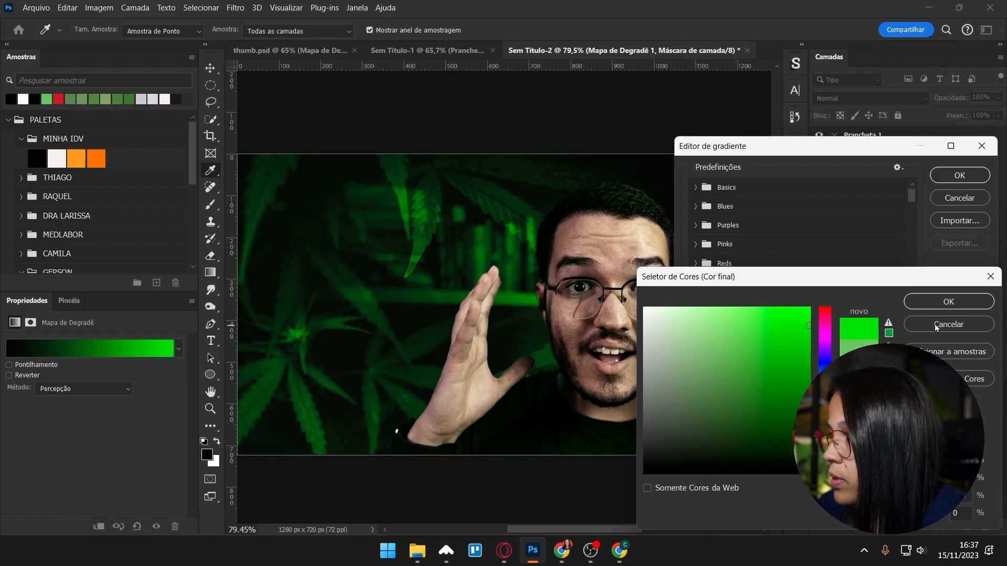
click(950, 303)
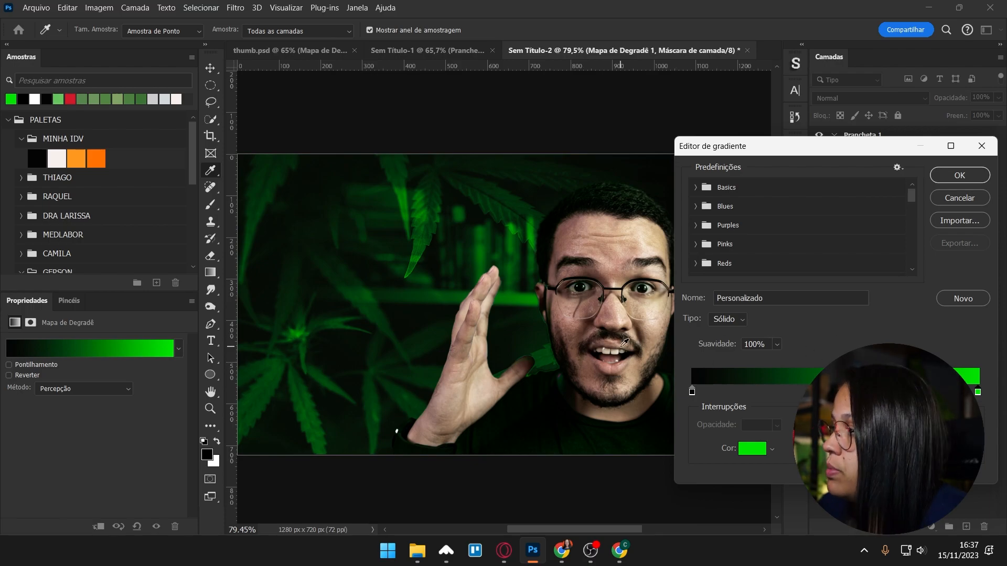
click(948, 178)
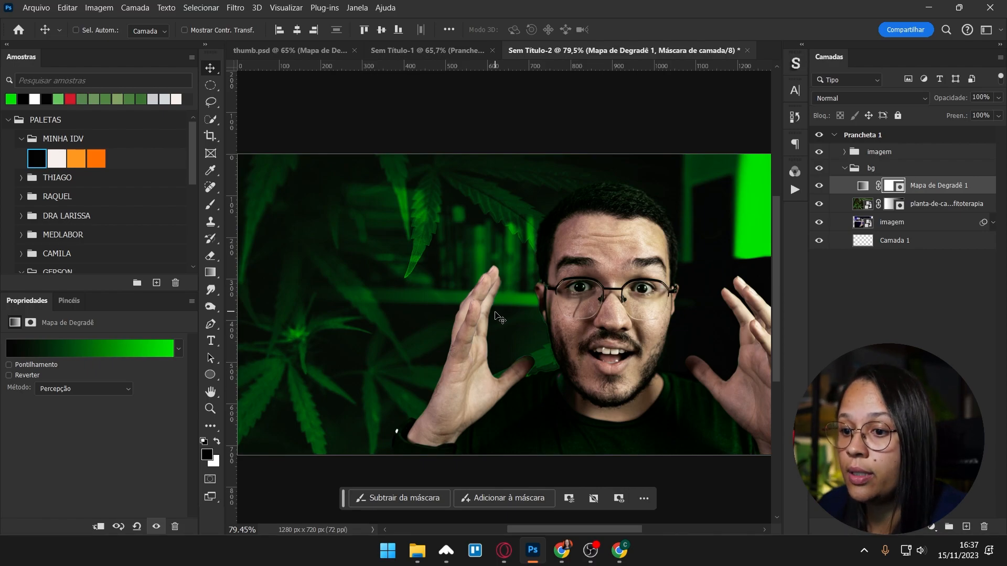
click(843, 169)
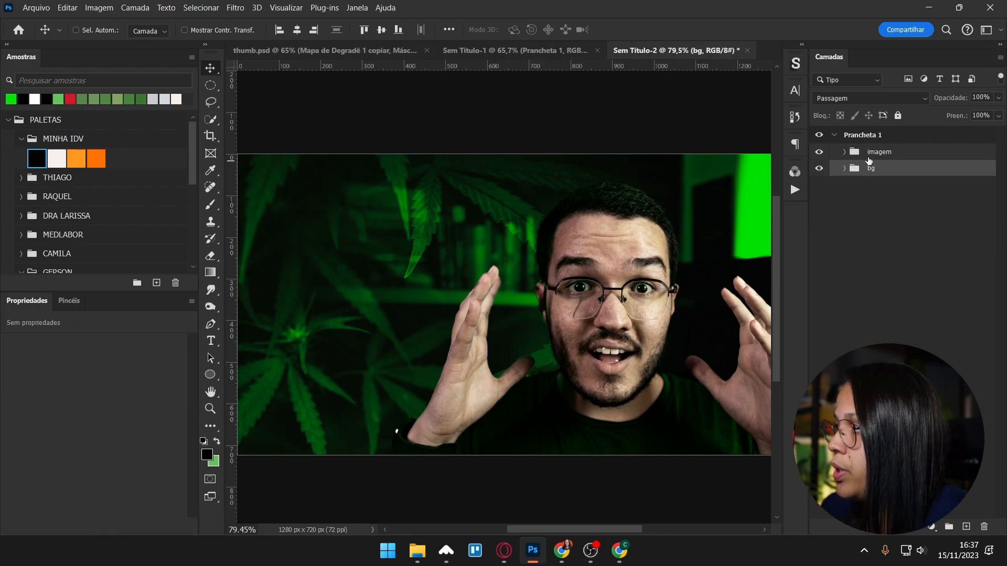
- Select the "imagem" group, switch to the Opera browser and look through Freepik's premium "efeito de texto" results
click(887, 151)
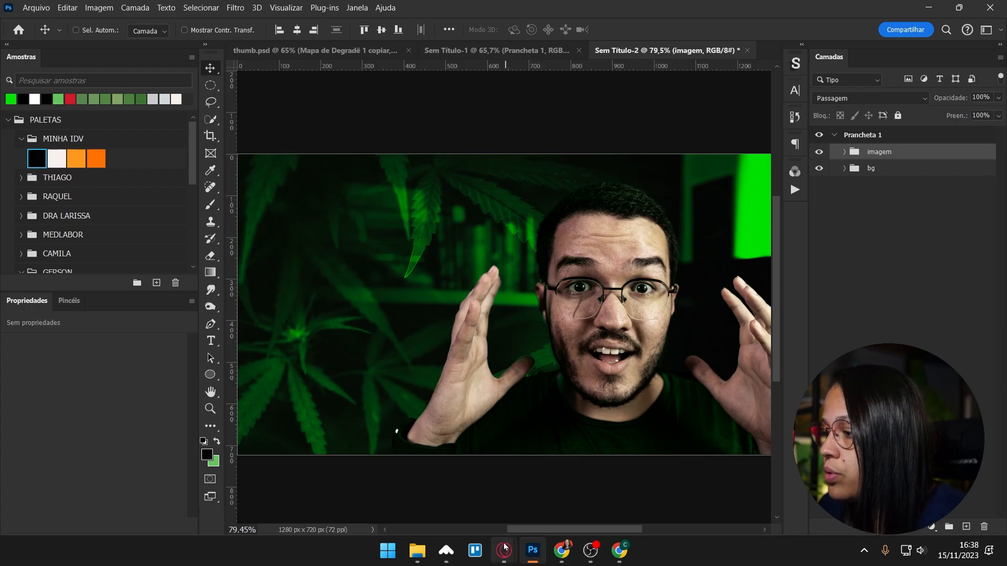
mouse_move(504, 550)
click(574, 504)
scroll(572, 504, up, 7)
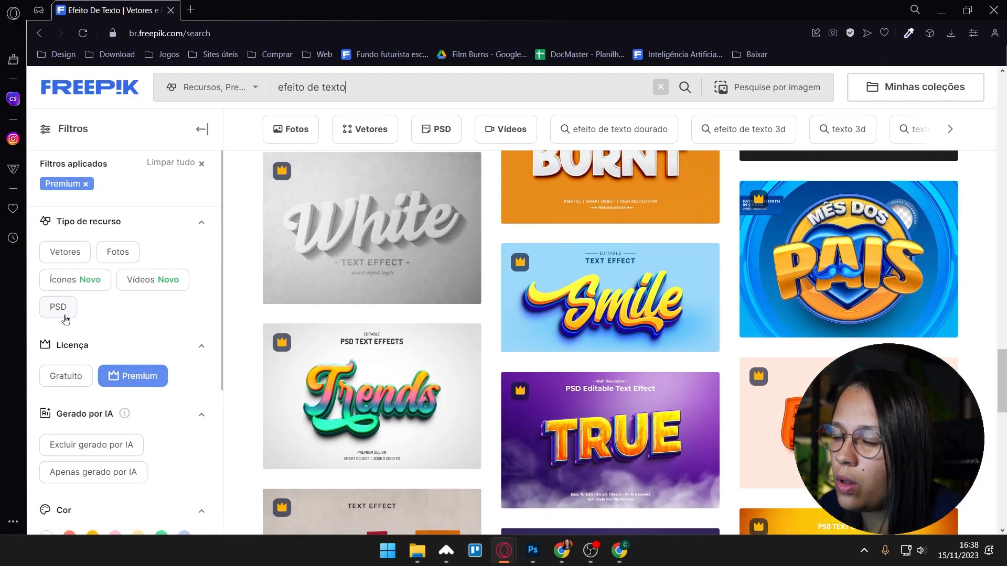
scroll(424, 305, down, 5)
scroll(424, 305, down, 5)
scroll(430, 283, up, 7)
scroll(441, 266, down, 7)
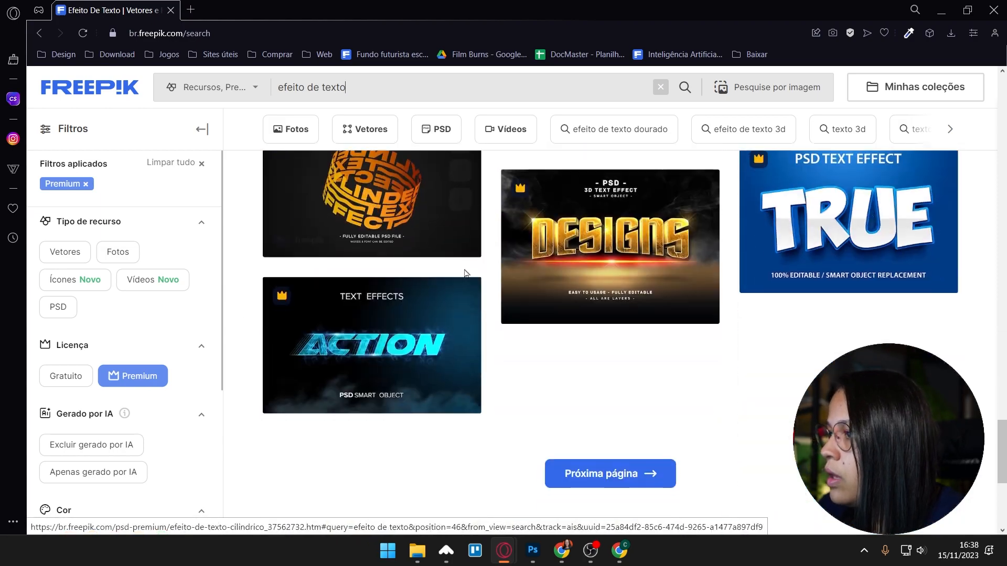
- Open the white-and-blue "TRUE" PSD text effect on Freepik, examine its preview and return to the search results
click(803, 231)
scroll(361, 312, down, 1)
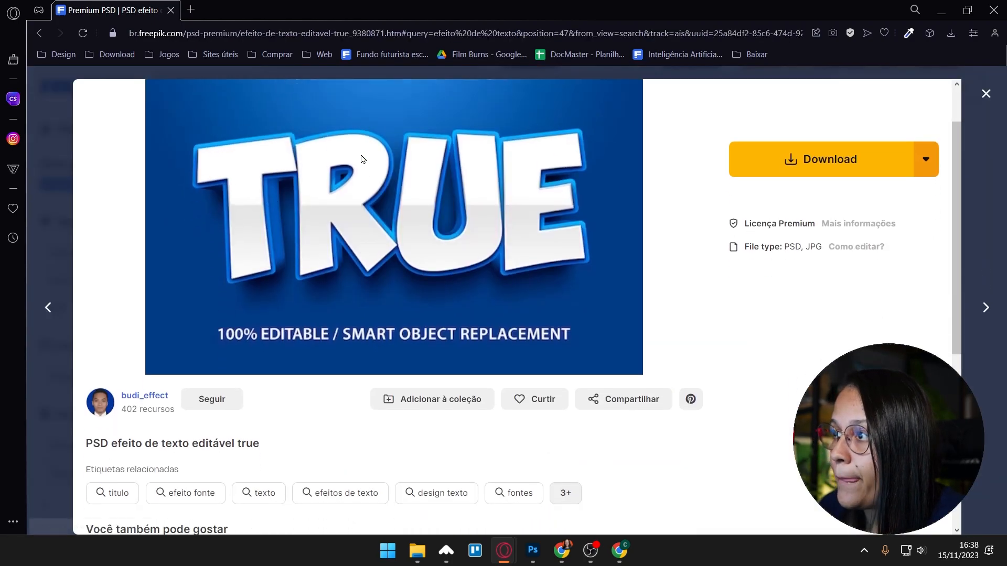
scroll(482, 196, up, 1)
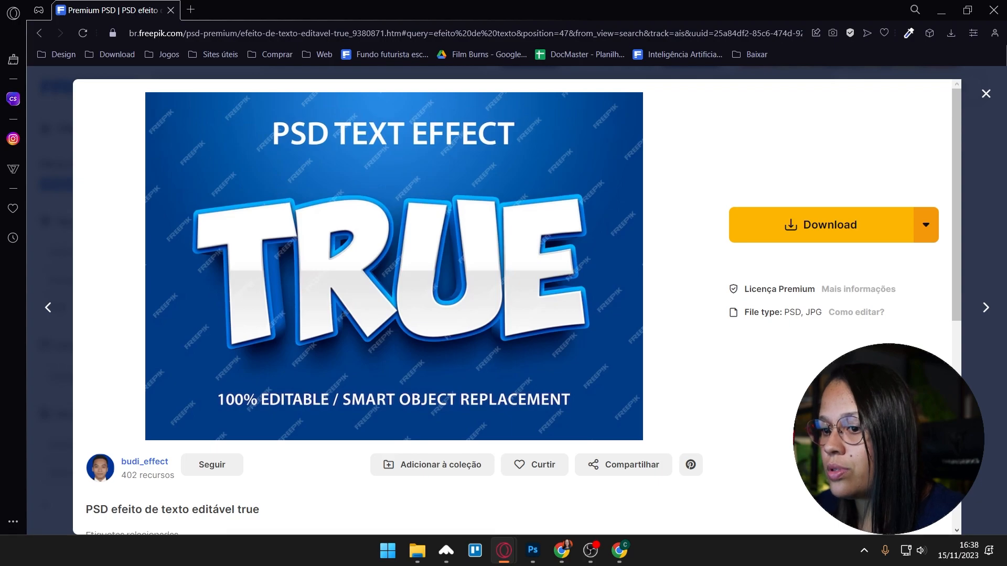
click(986, 94)
drag(353, 89, 243, 96)
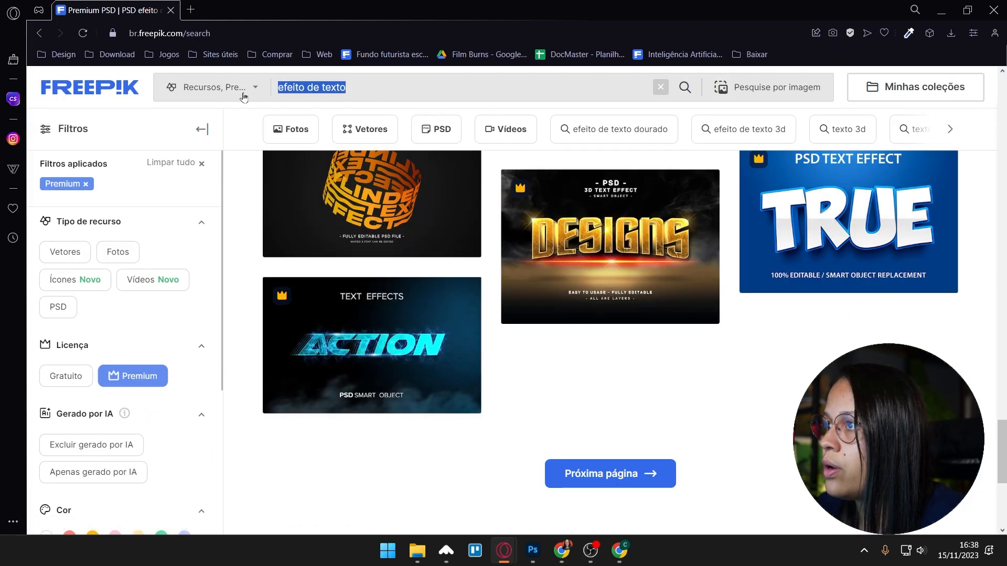
- Open 200.psd in Photoshop with its embedded colour profile and check what the Background, Shadow and Color Correction groups contribute
click(581, 396)
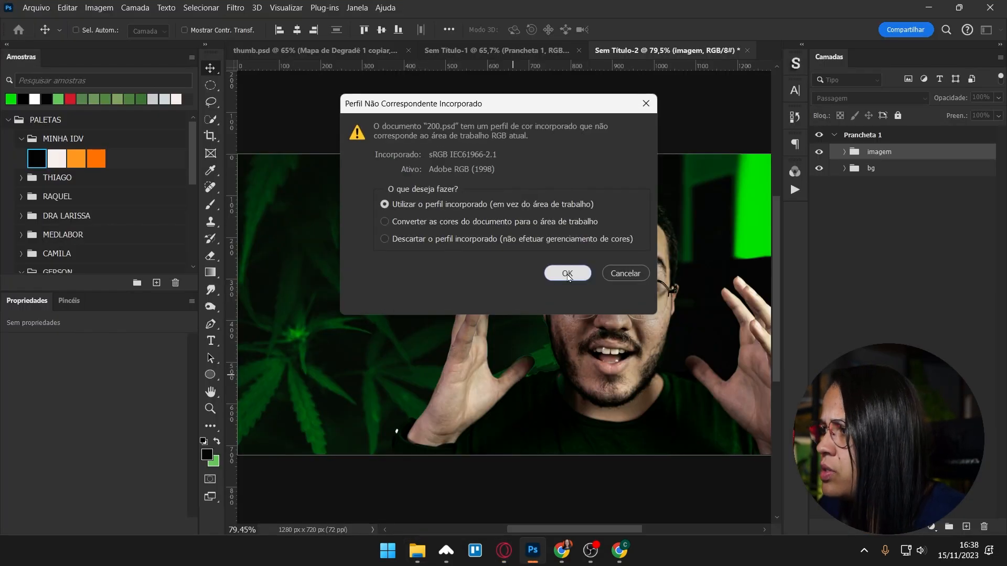
click(568, 273)
click(818, 234)
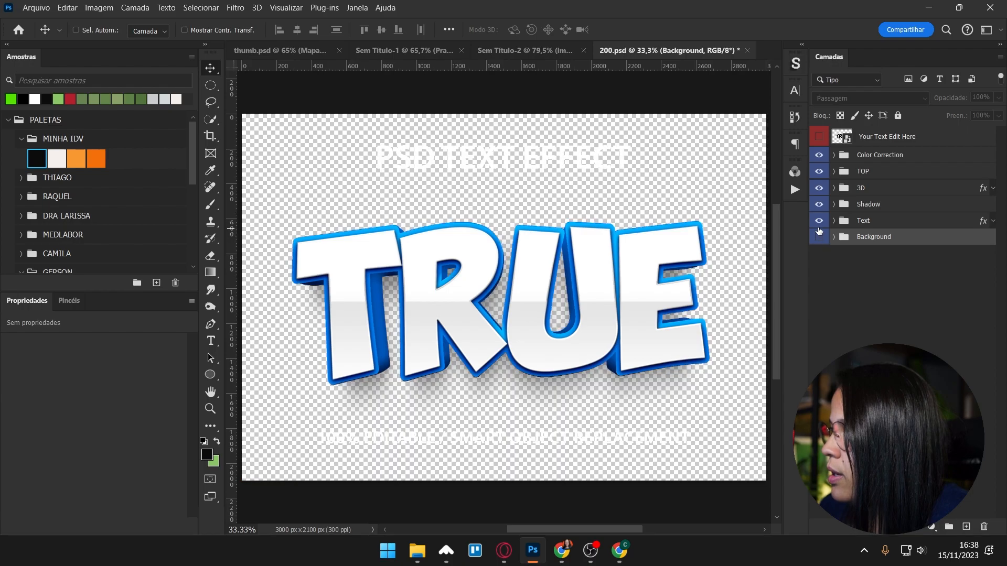
click(821, 234)
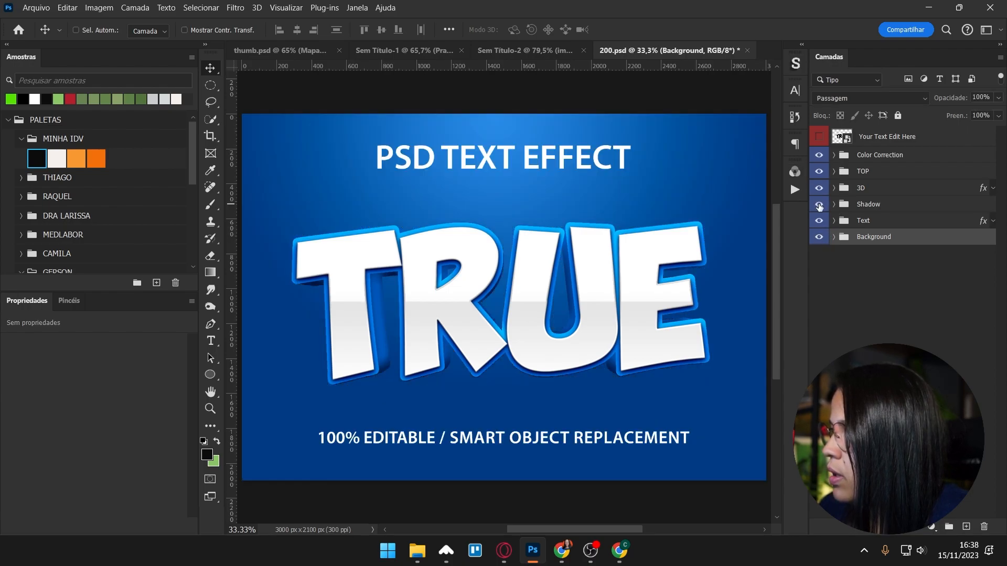
click(819, 205)
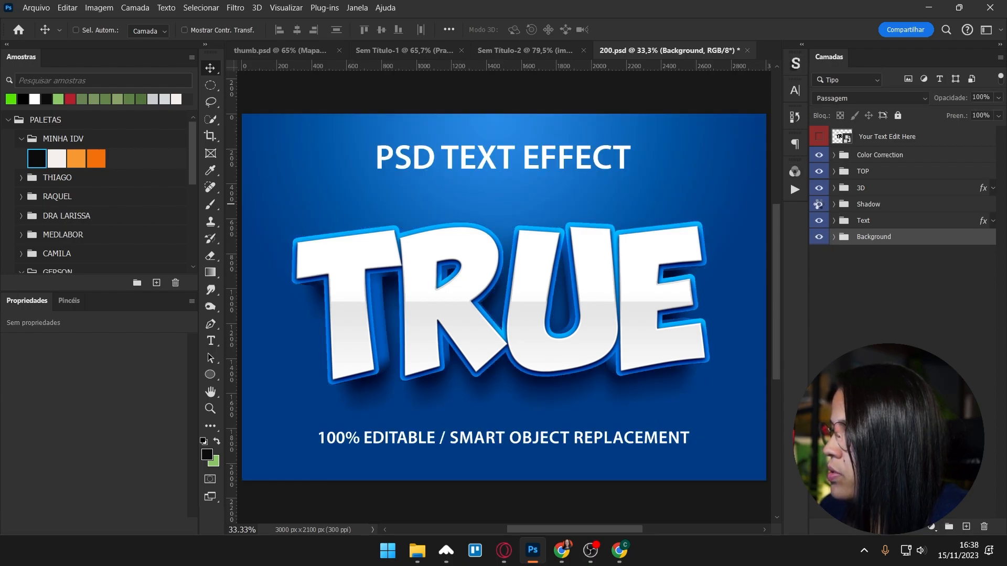
click(819, 156)
click(819, 157)
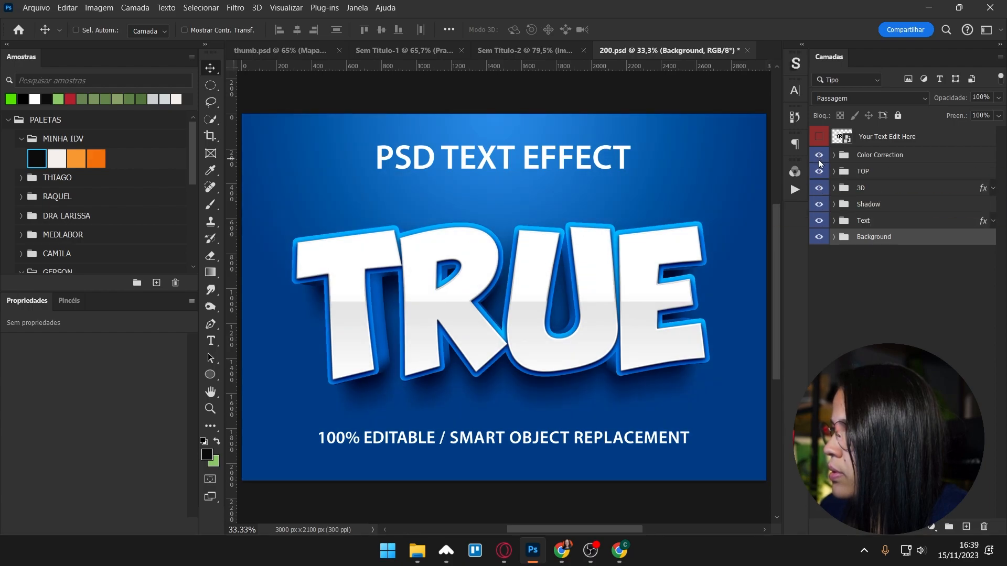
- Inspect the Brightness/Contrast adjustment in the Color Correction group, and hide both that group and the Text group
click(907, 177)
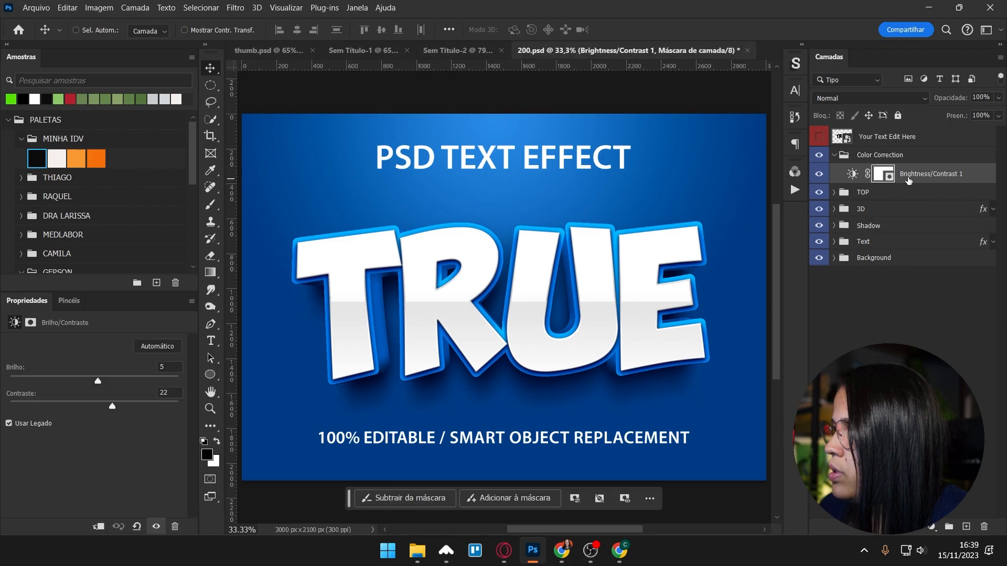
click(833, 155)
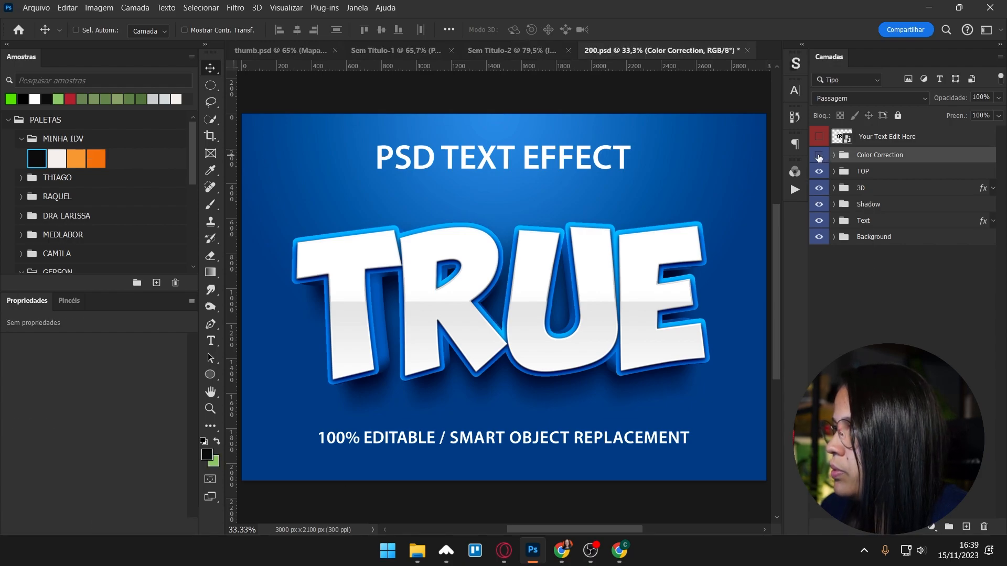
click(819, 156)
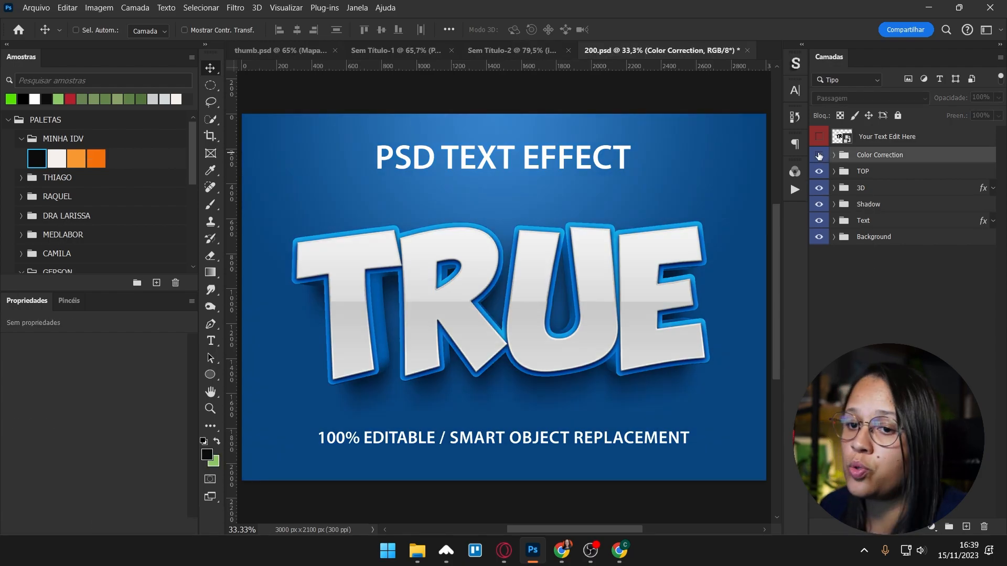
click(819, 222)
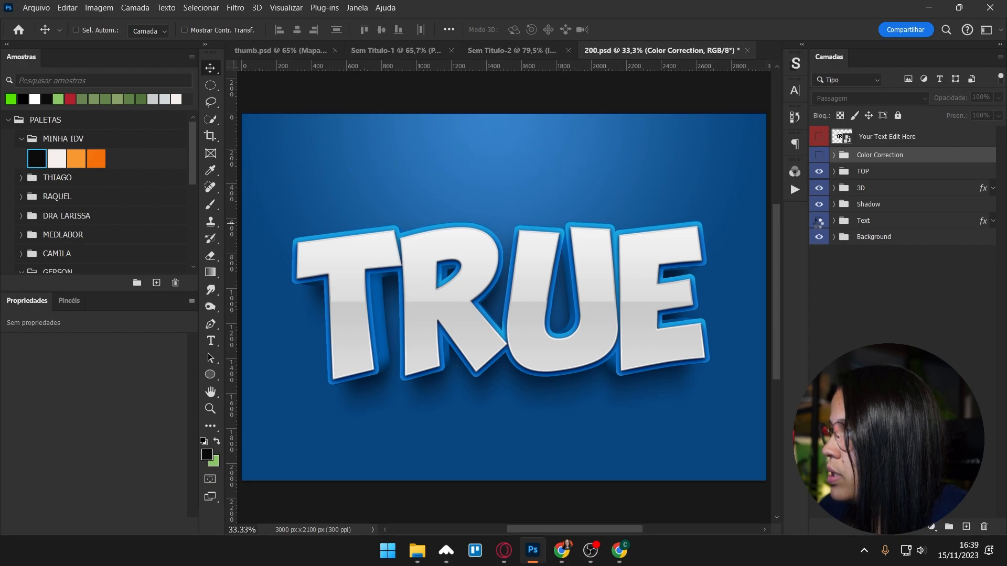
- Open the Main Text smart object of the TRUE lettering for editing, using its embedded colour profile
ctrl+click(540, 265)
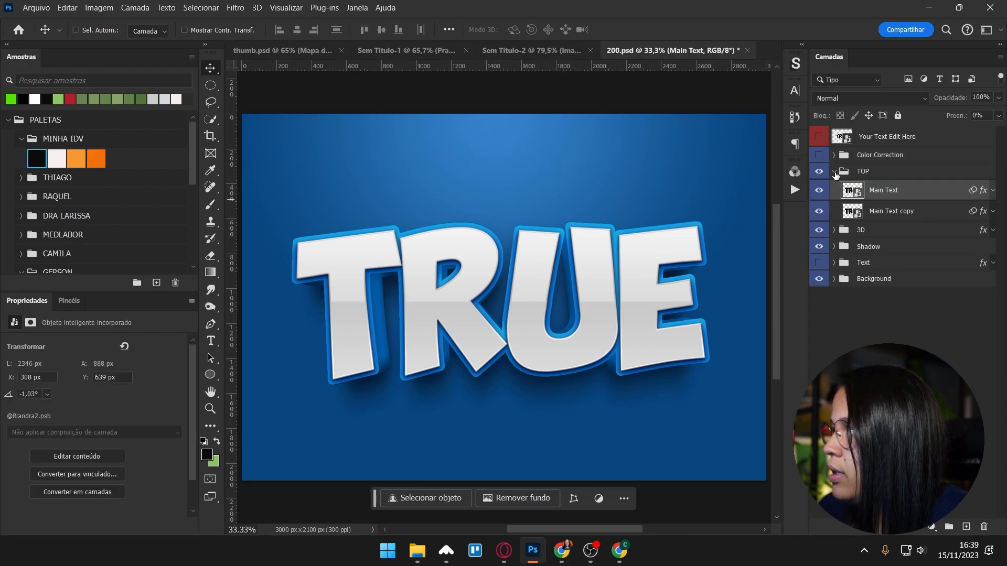
double_click(852, 192)
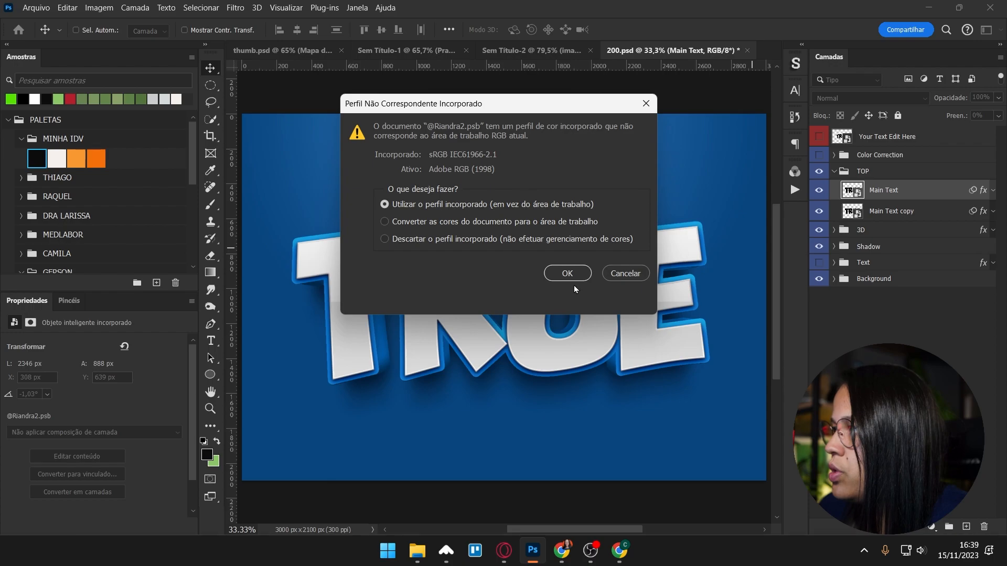
click(568, 276)
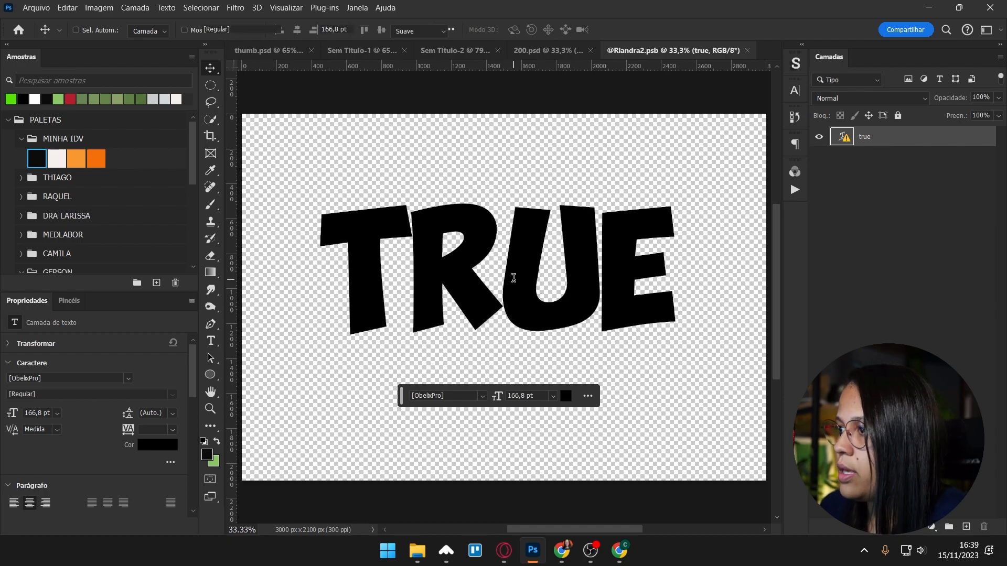
- Start editing the TRUE text layer and substitute the missing ObelixPro font with the default font
click(211, 345)
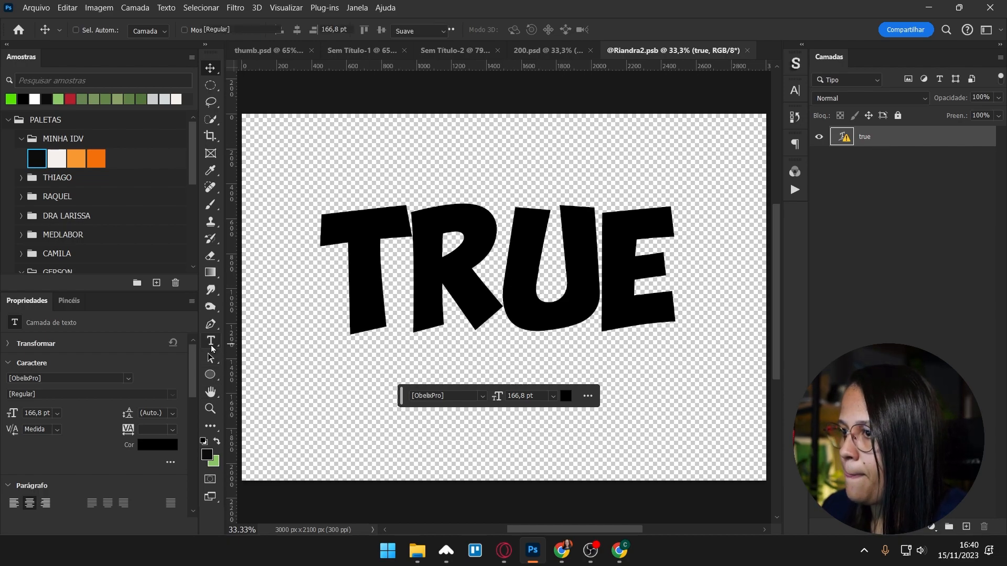
click(396, 314)
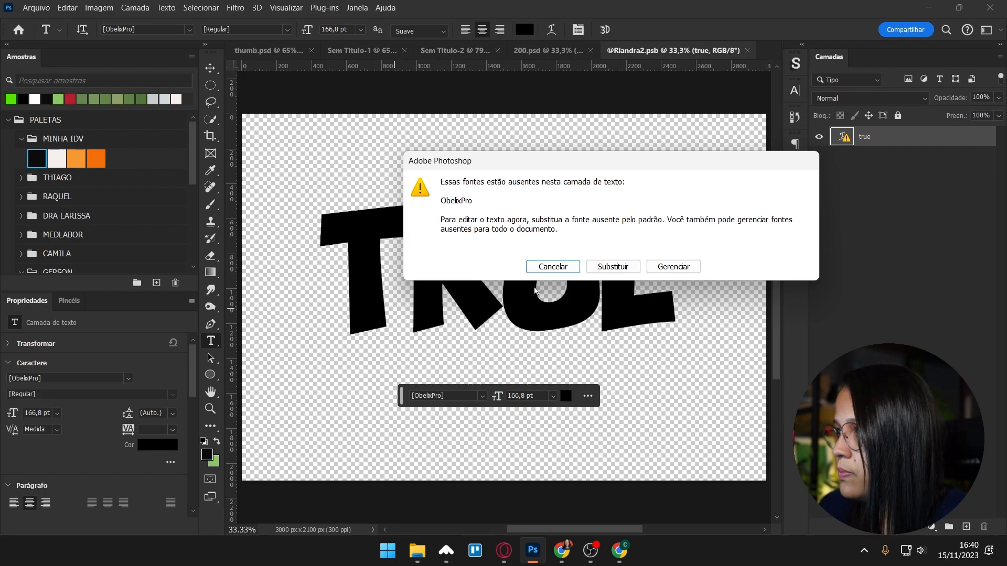
click(543, 269)
click(406, 284)
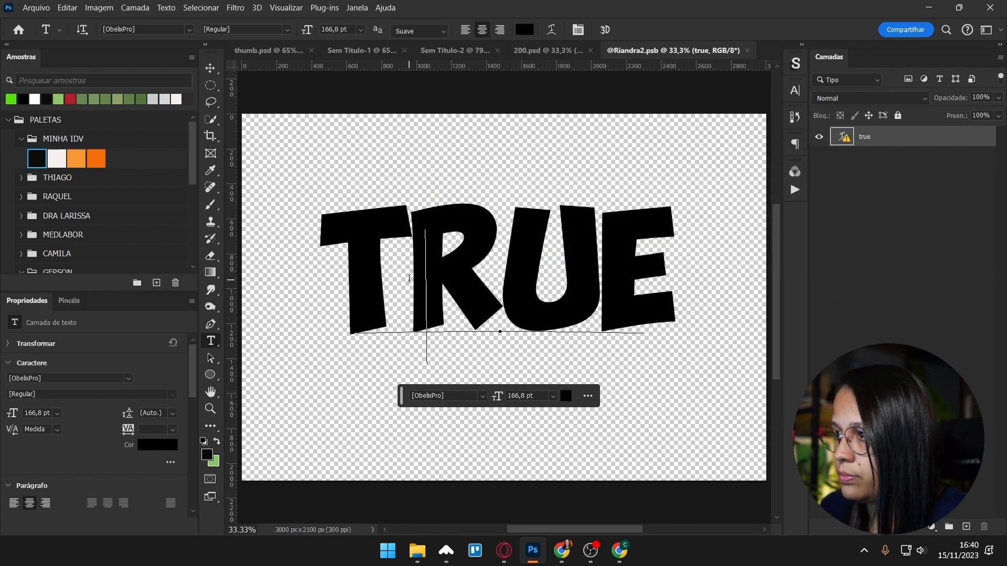
click(611, 267)
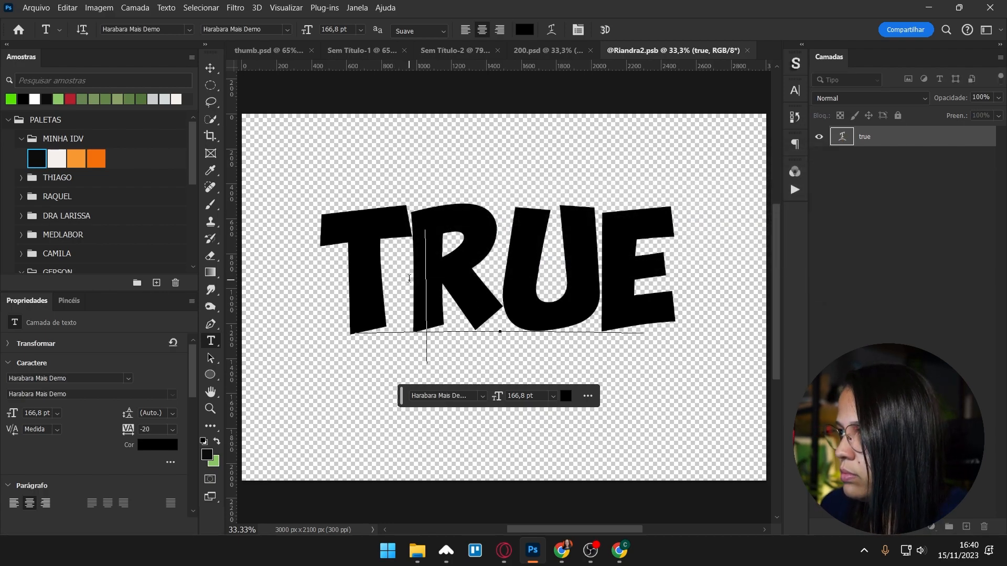
- Replace the word TRUE with CANABIDIOL in the text layer
key(ctrl+a)
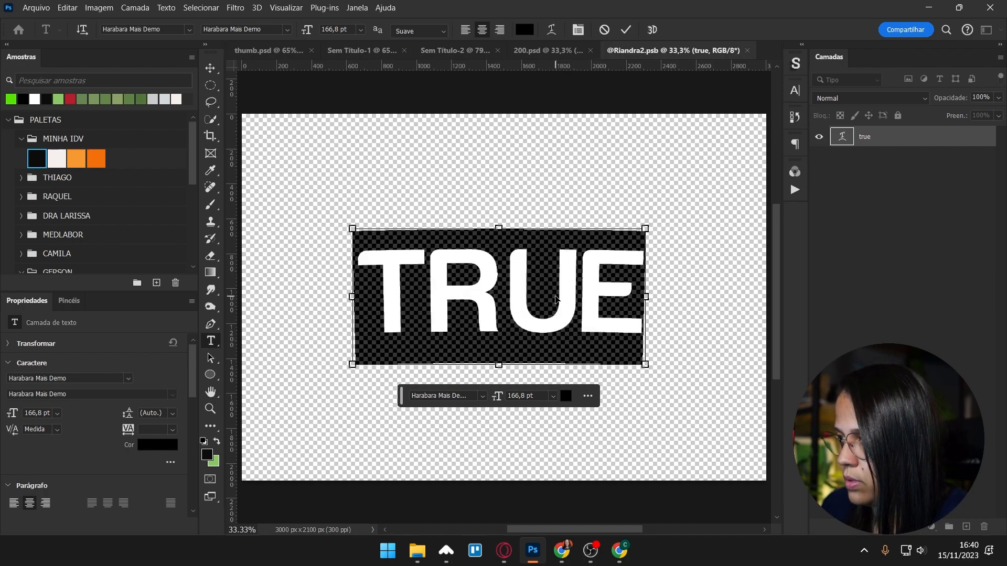
text(CANABIL)
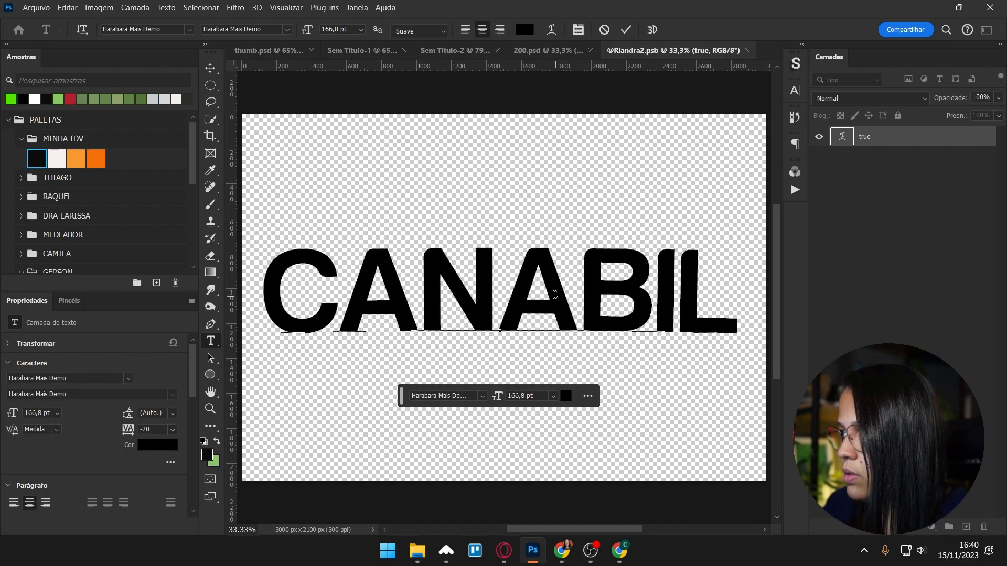
key(BackSpace)
text(DIO)
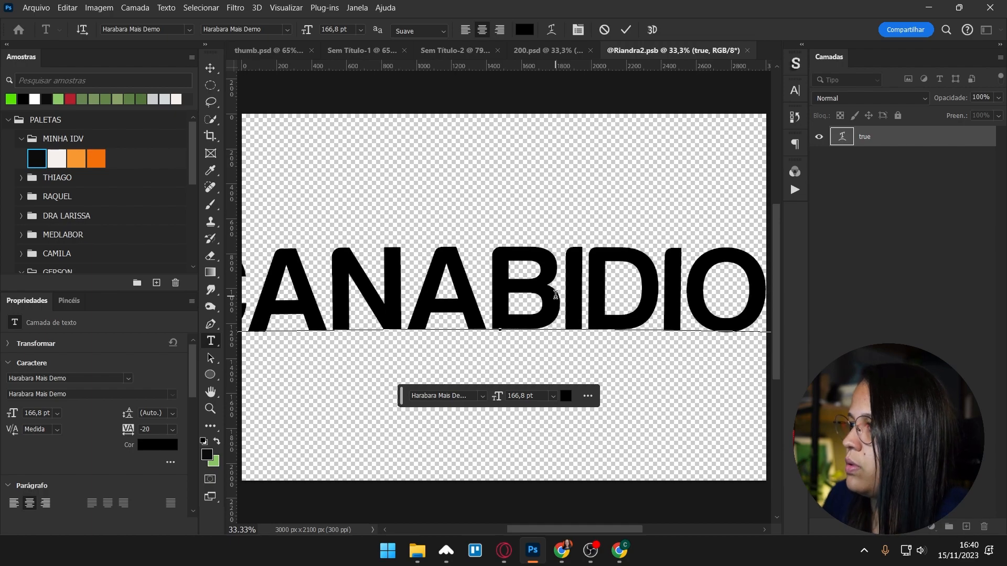
- Set the CANABIDIOL text in Kaneda Gothic ExtraBold and scale it up to 115,36%
click(81, 380)
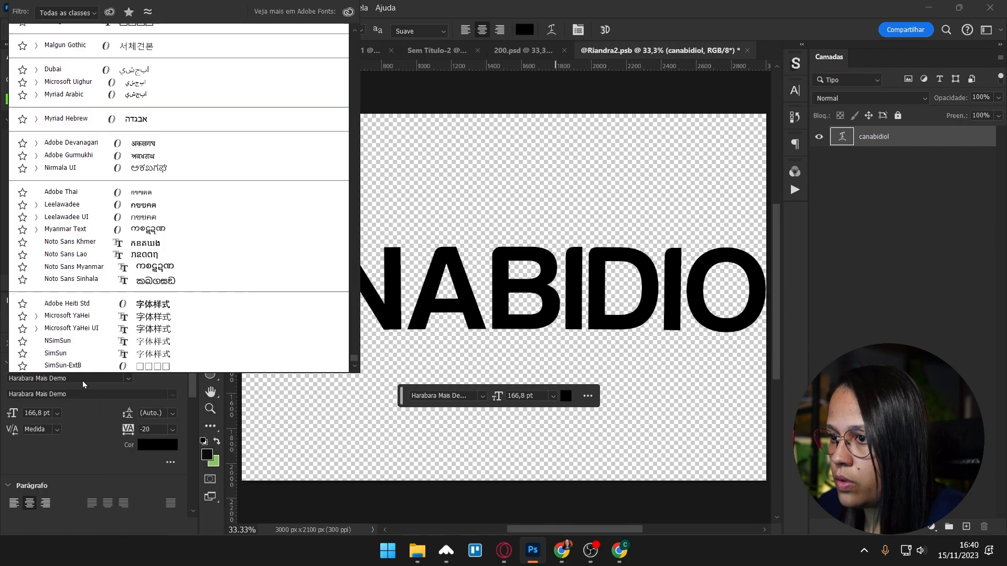
text(kane)
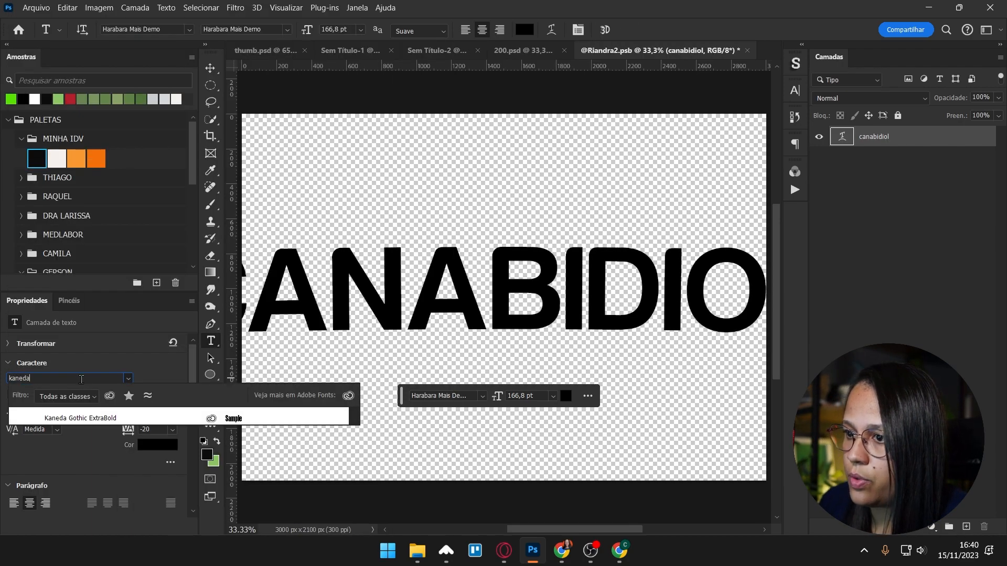
text(da)
click(102, 422)
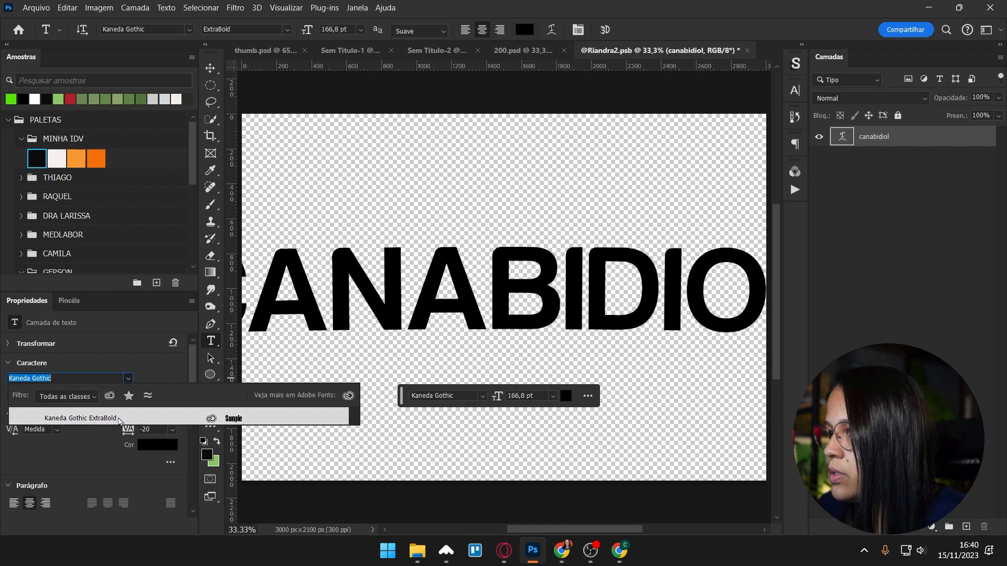
key(ctrl+t)
drag(669, 303, 695, 302)
key(Return)
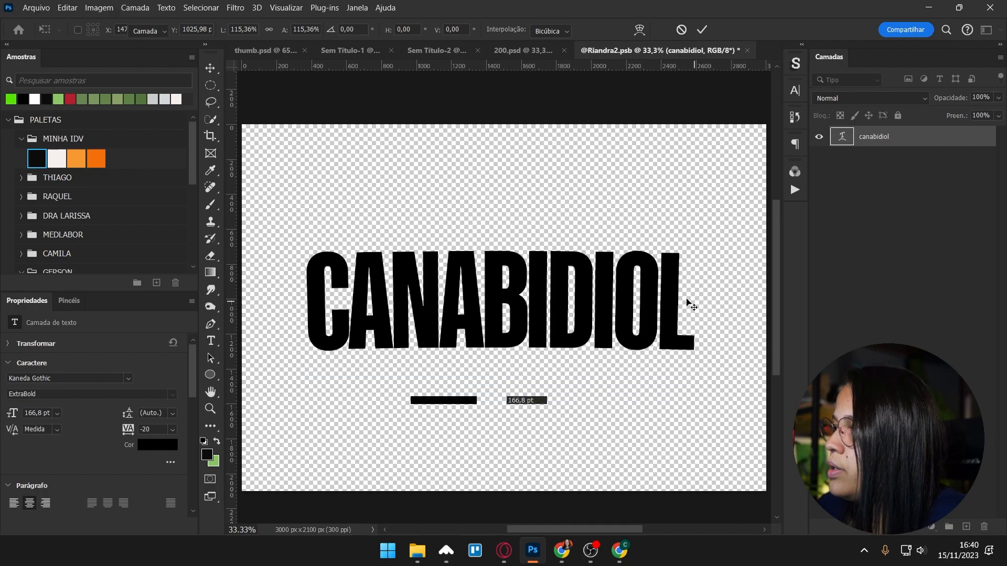
- Save and close the text smart object, and check what the Main Text layer contributes to the updated effect
key(ctrl+s)
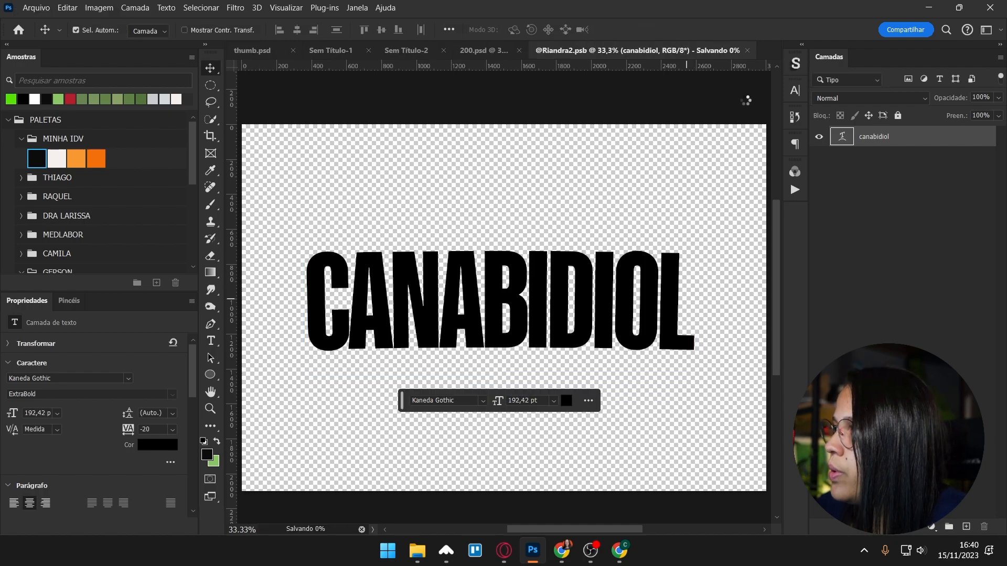
click(746, 51)
scroll(405, 262, down, 1)
scroll(435, 276, up, 1)
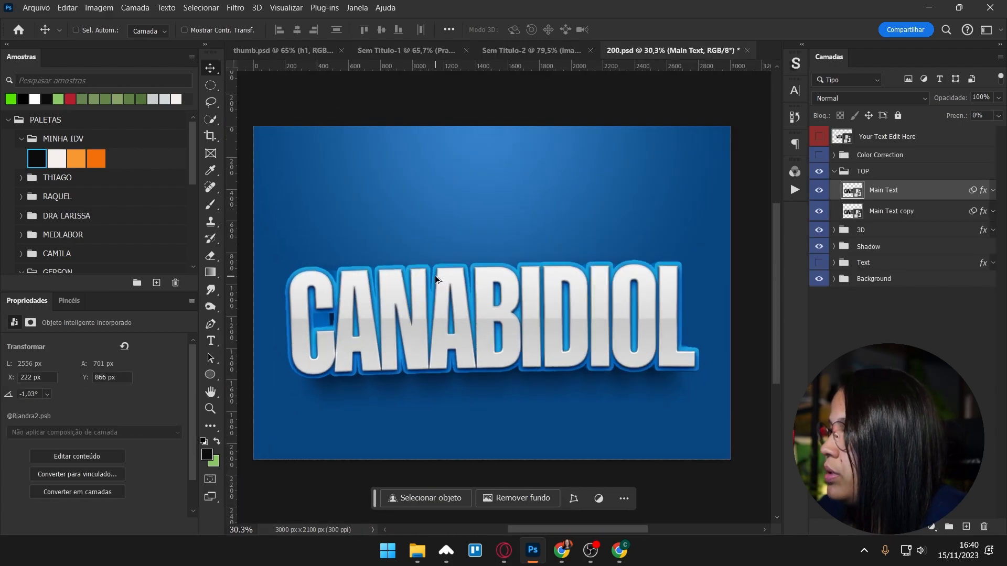
click(820, 190)
click(820, 188)
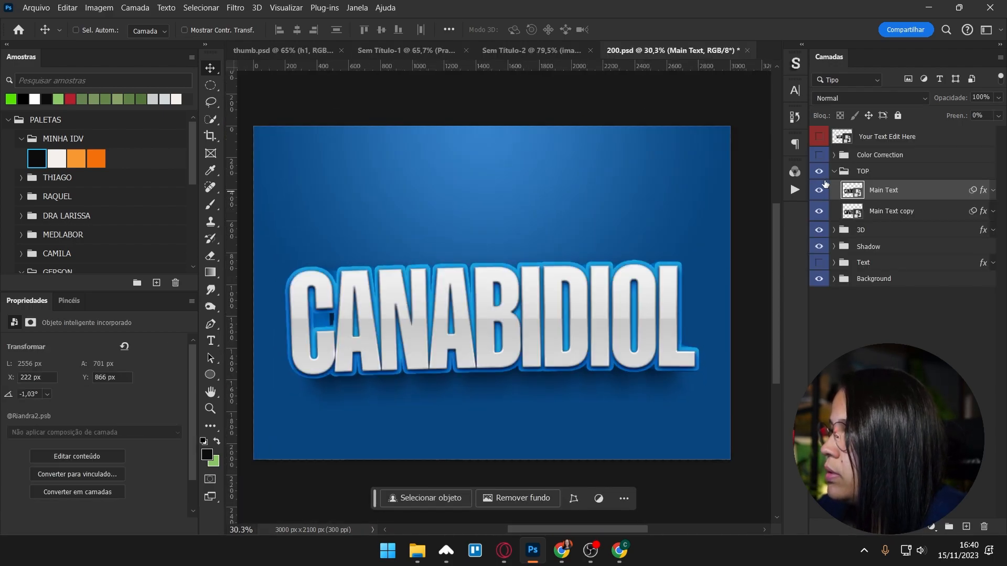
- Collapse the TOP group and put the TOP, 3D and Shadow groups together into one new group
click(834, 172)
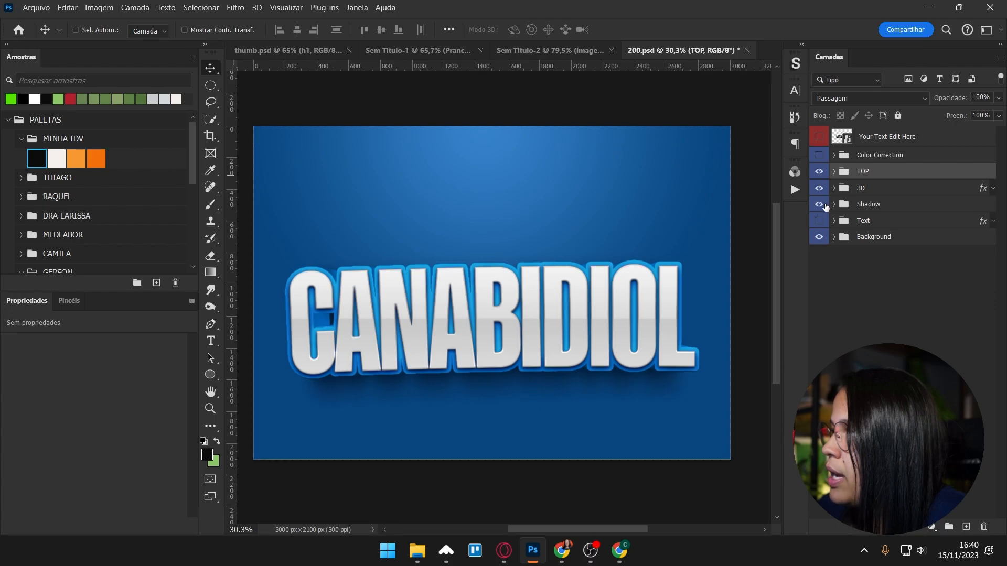
click(856, 206)
click(871, 190)
click(869, 174)
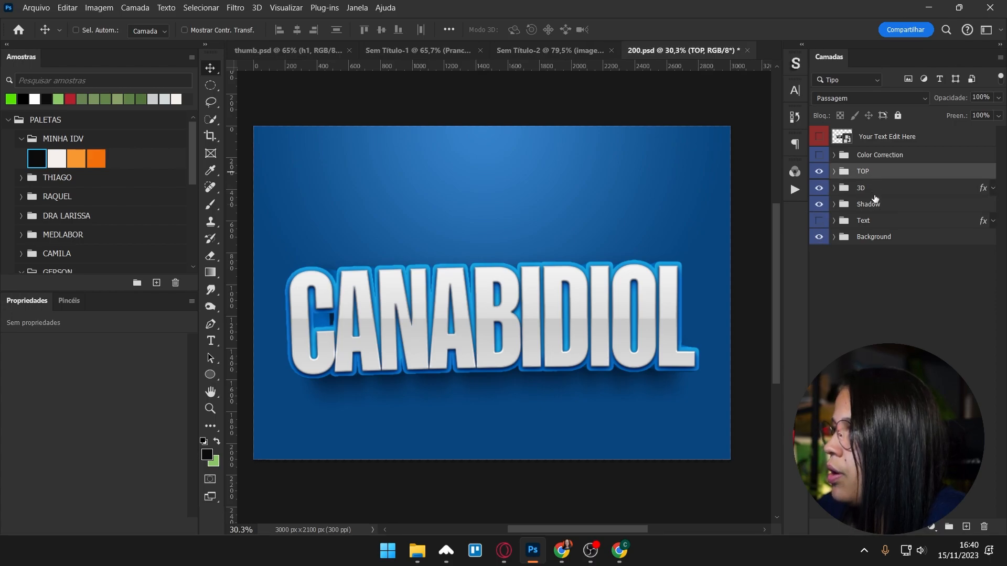
shift+click(873, 204)
key(ctrl+g)
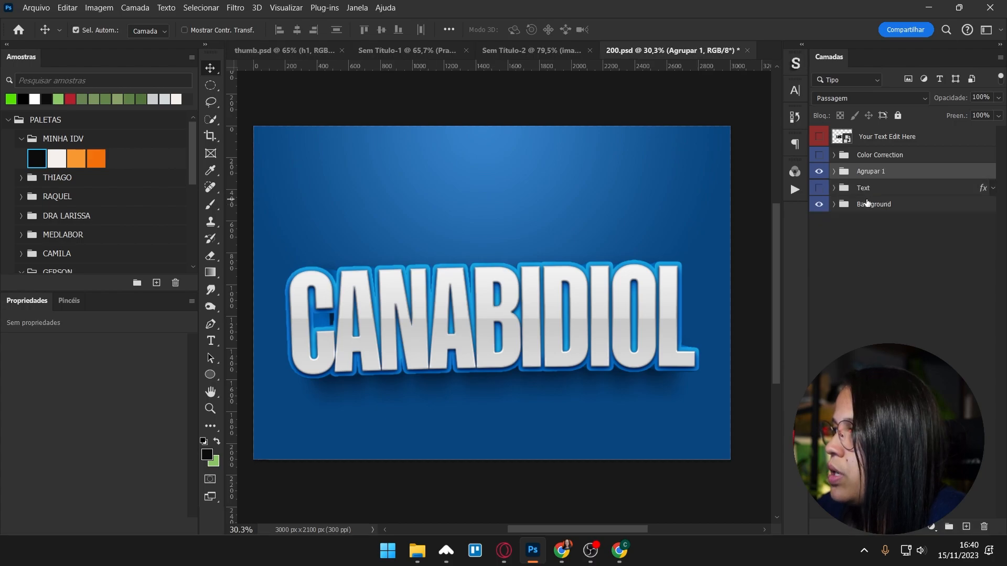
- Copy the new group holding the CANABIDIOL effect from 200.psd and paste it into the Sem Título-2 thumbnail document
click(819, 172)
click(818, 172)
key(ctrl)
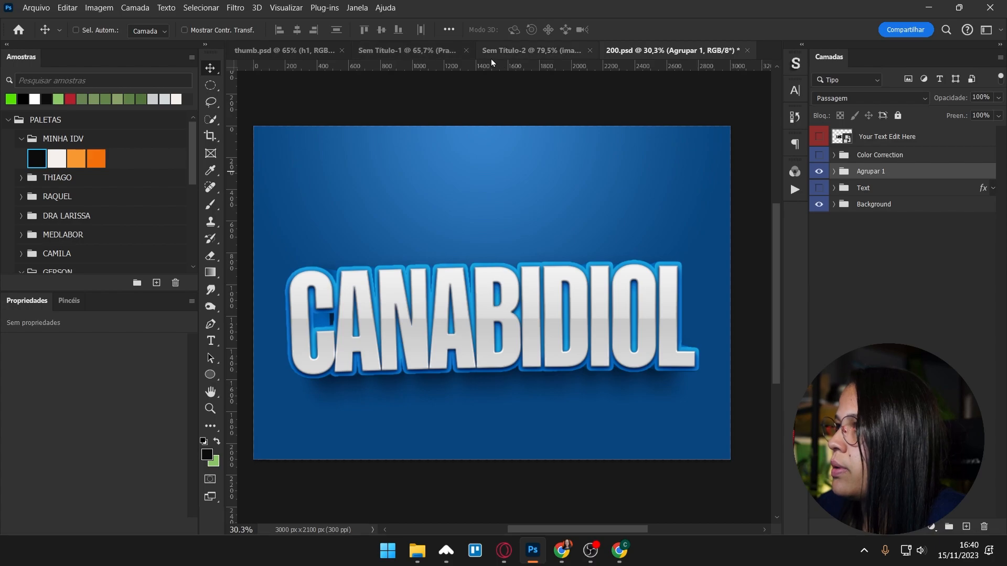
click(518, 51)
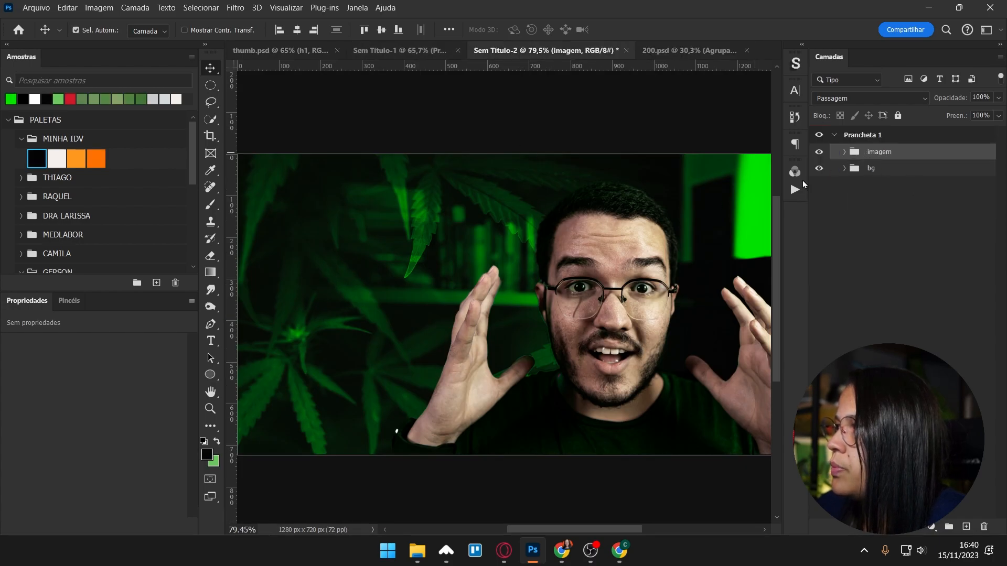
key(ctrl+v)
scroll(489, 258, down, 2)
scroll(490, 258, down, 2)
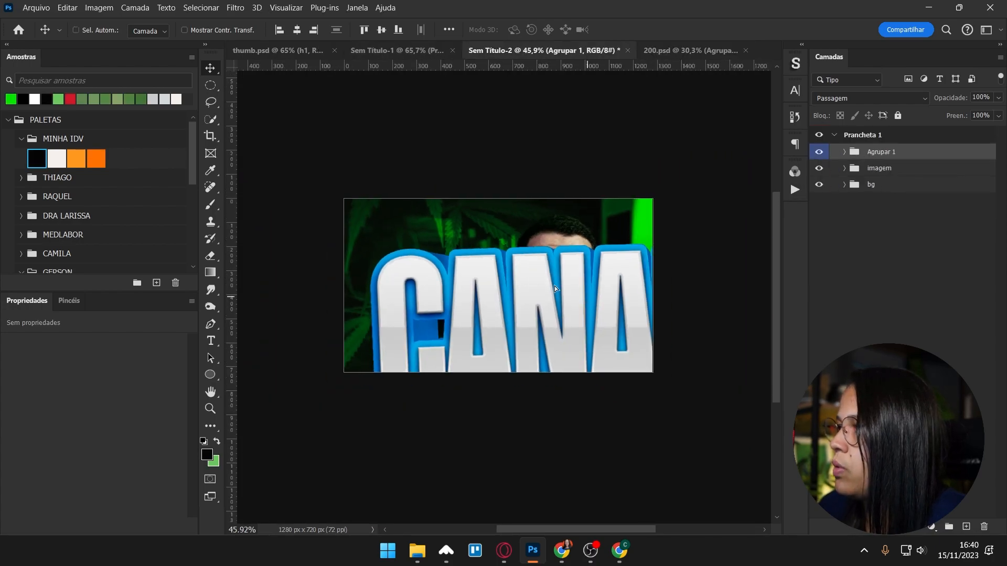
- Shift the pasted Agrupar 1 group across the artboard and convert it into a smart object
drag(571, 290, 423, 258)
drag(671, 297, 466, 303)
drag(590, 310, 658, 302)
drag(451, 301, 642, 296)
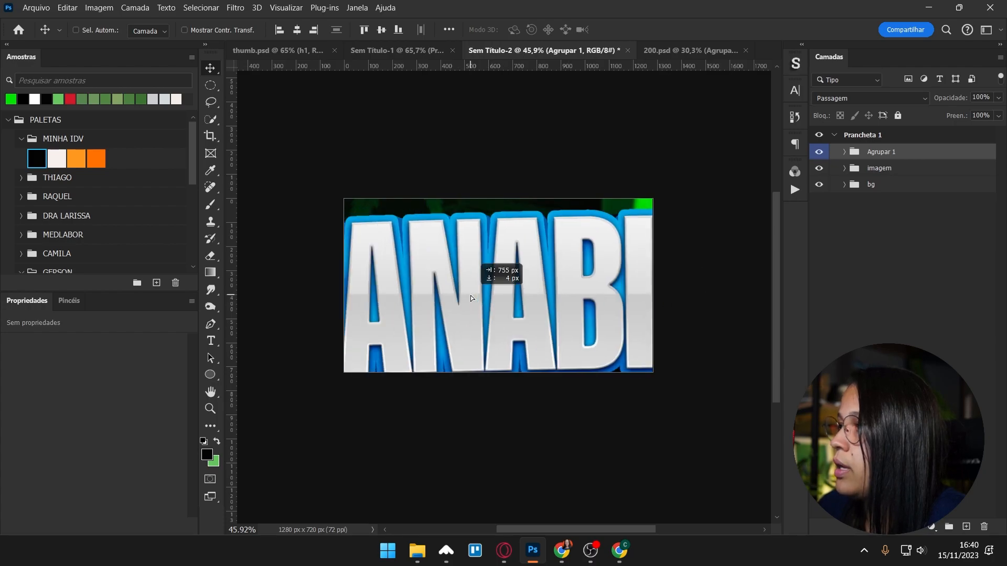
right_click(894, 155)
click(781, 177)
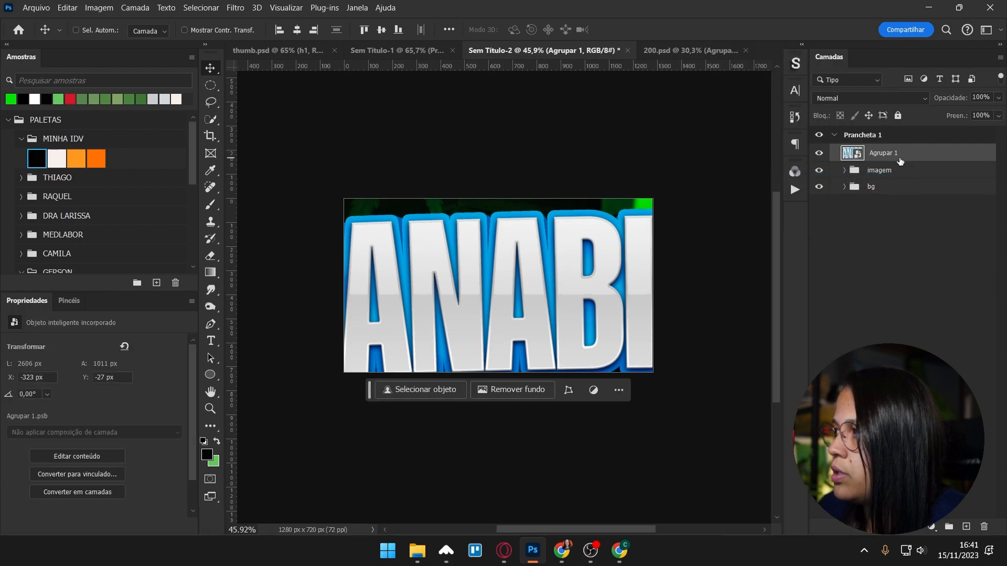
- Scale the CANABIDIOL smart object down to about 442 x 171 px and place it beside the man's raised hand, around X 39, Y 236 px
key(ctrl+t)
drag(580, 192, 444, 286)
drag(537, 297, 468, 298)
key(Return)
scroll(570, 278, up, 3)
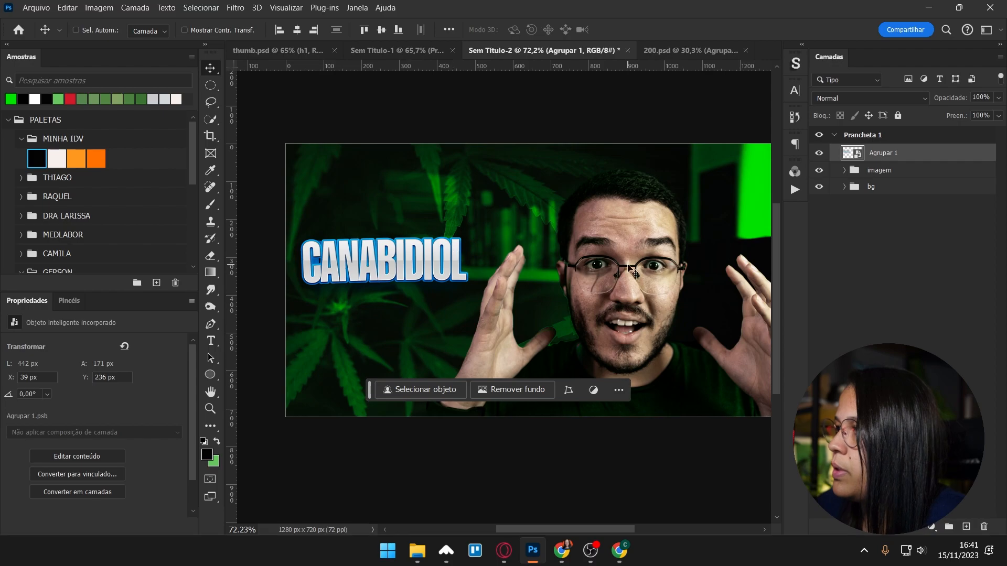
right_click(910, 159)
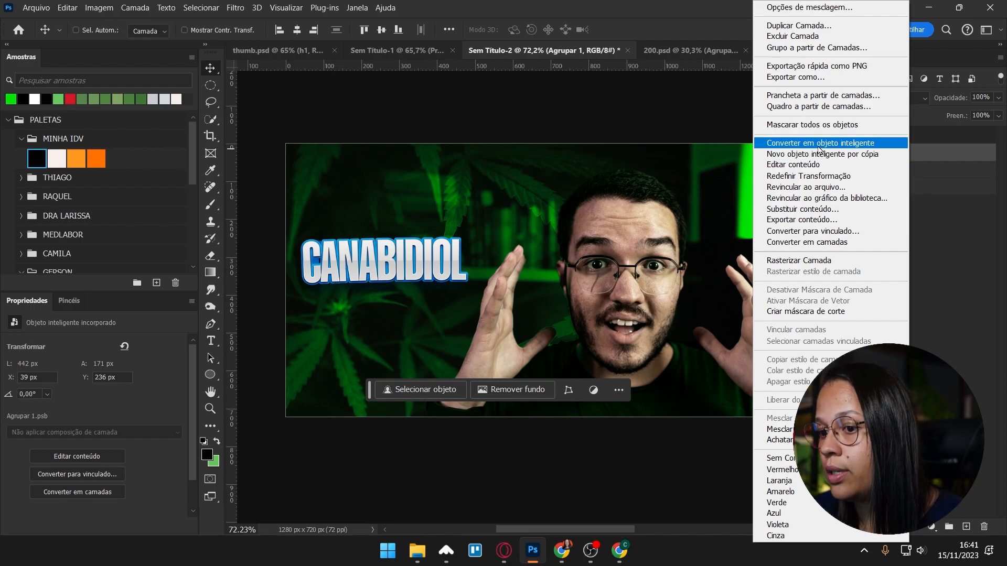
click(922, 156)
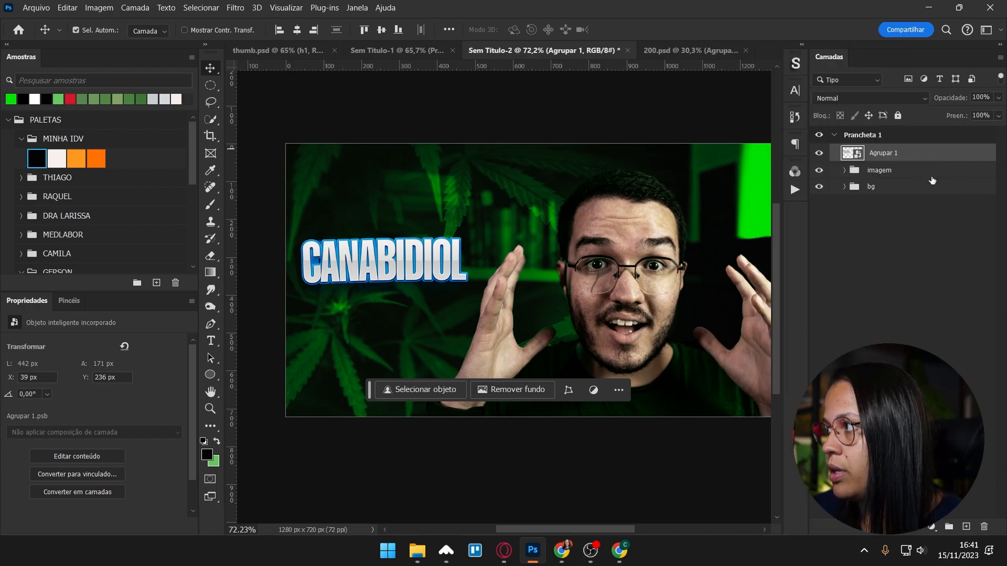
right_click(887, 154)
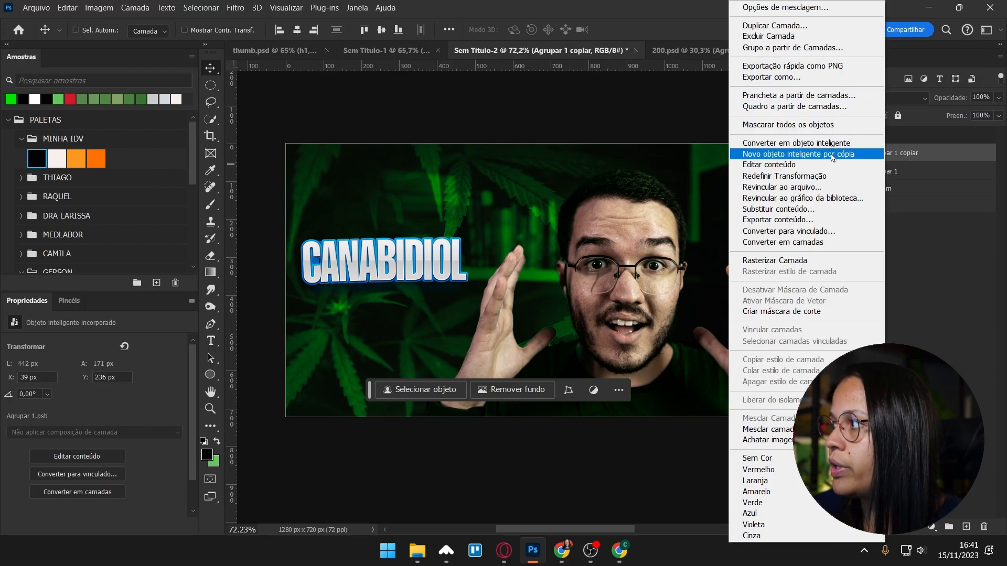
click(919, 154)
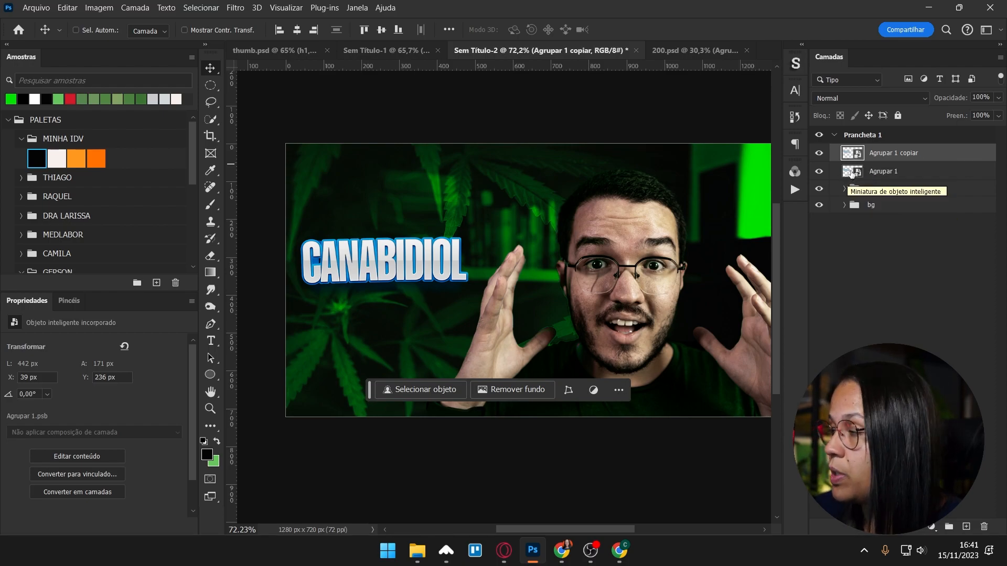
key(Delete)
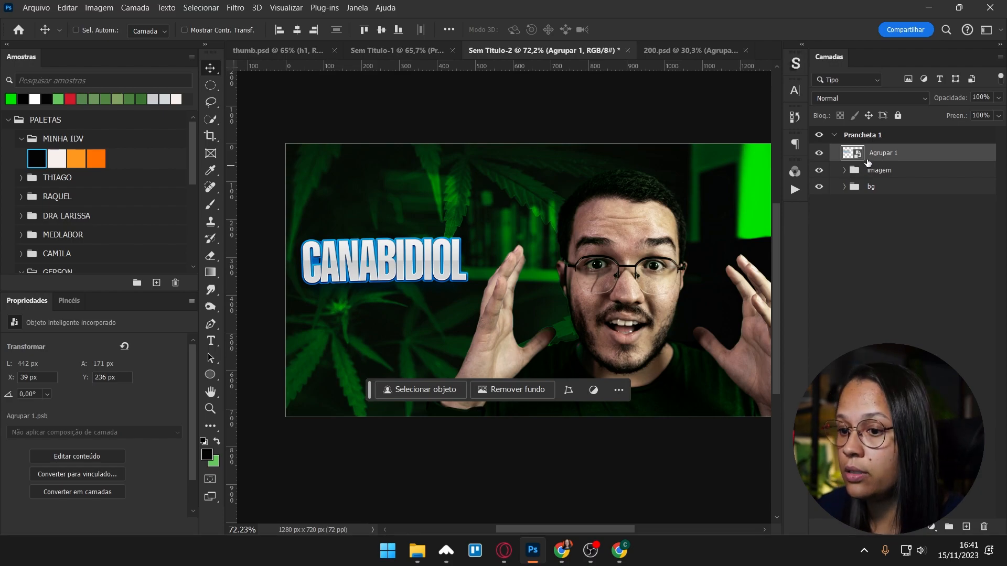
- Create an independent smart object copy of the CANABIDIOL title and move it straight down to about Y 407 px
right_click(882, 156)
click(837, 155)
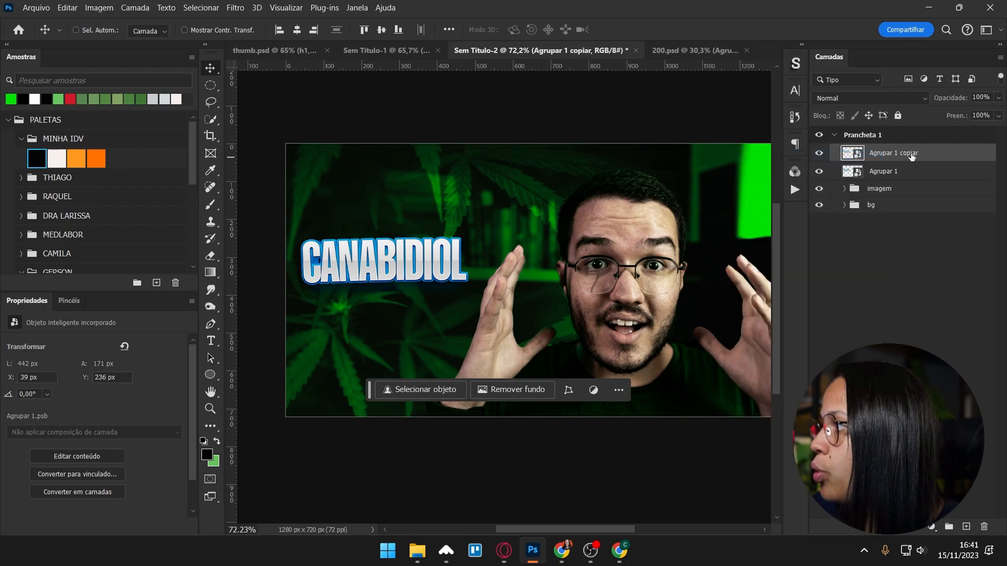
drag(462, 254, 475, 319)
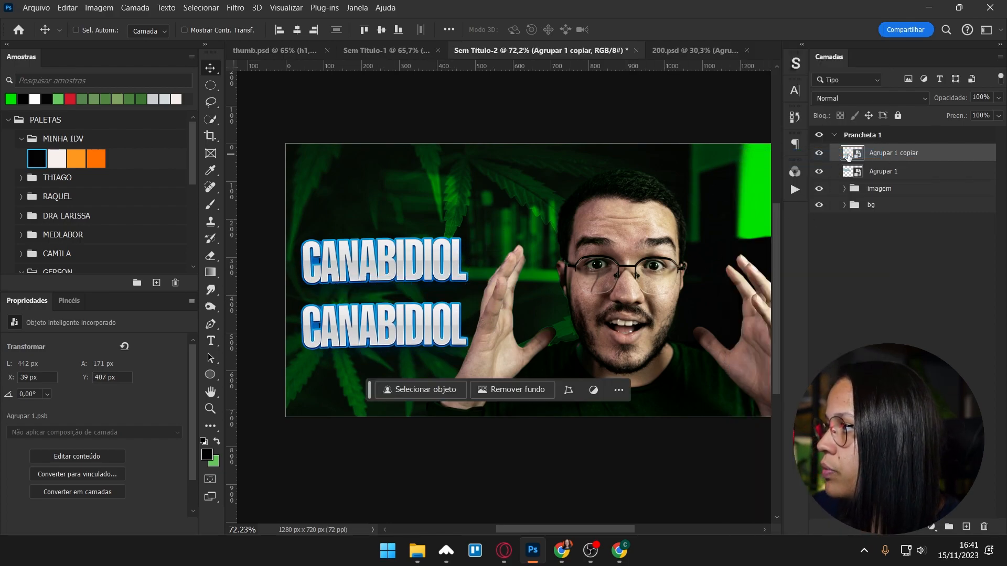
- Open the contents of the copied title and, inside its TOP group, open the Main Text smart object with its embedded colour profile
double_click(848, 156)
click(569, 258)
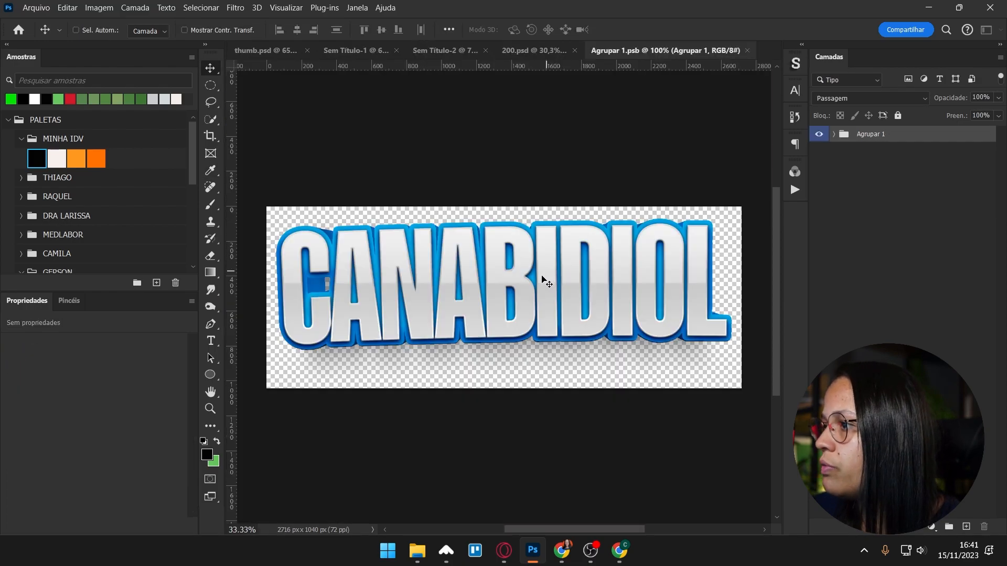
click(834, 135)
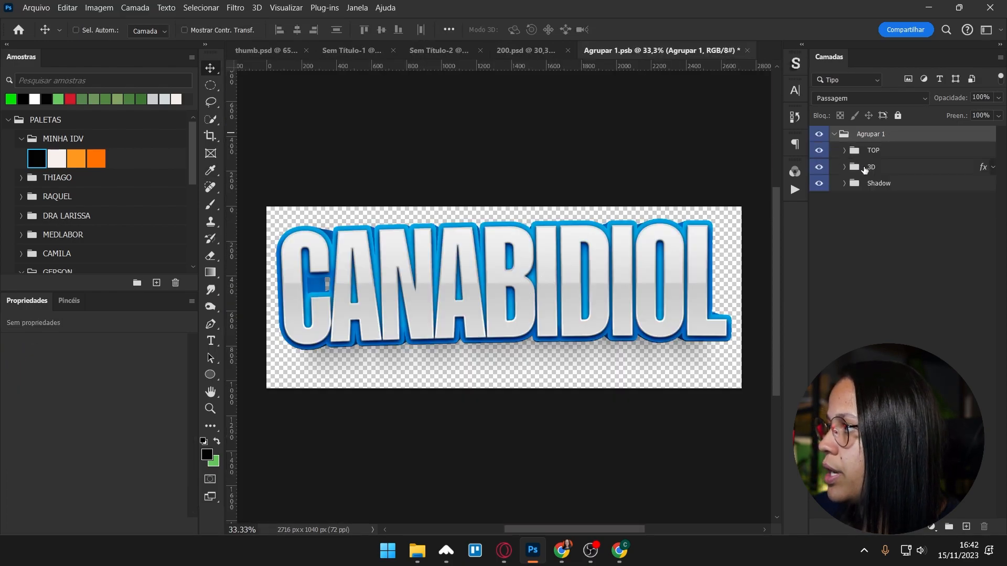
click(844, 151)
double_click(865, 168)
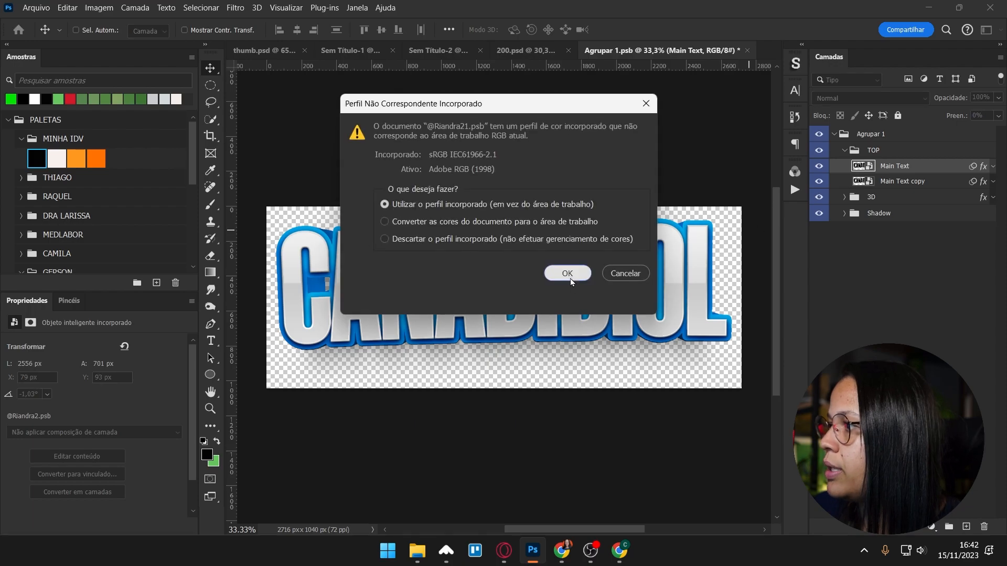
click(571, 275)
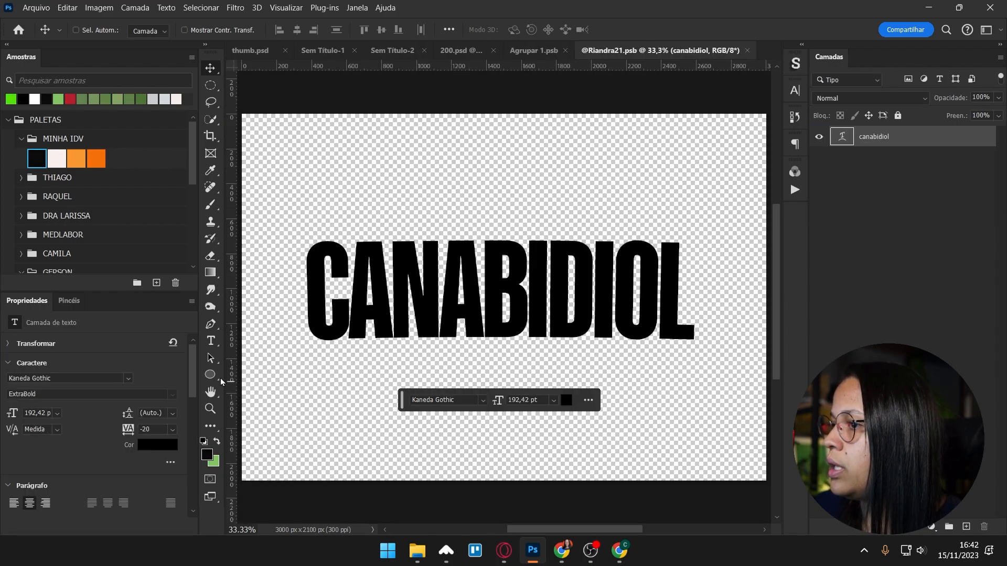
- Replace the word CANABIDIOL with ANSIEDADE in the text layer
click(210, 341)
click(412, 295)
key(ctrl+a)
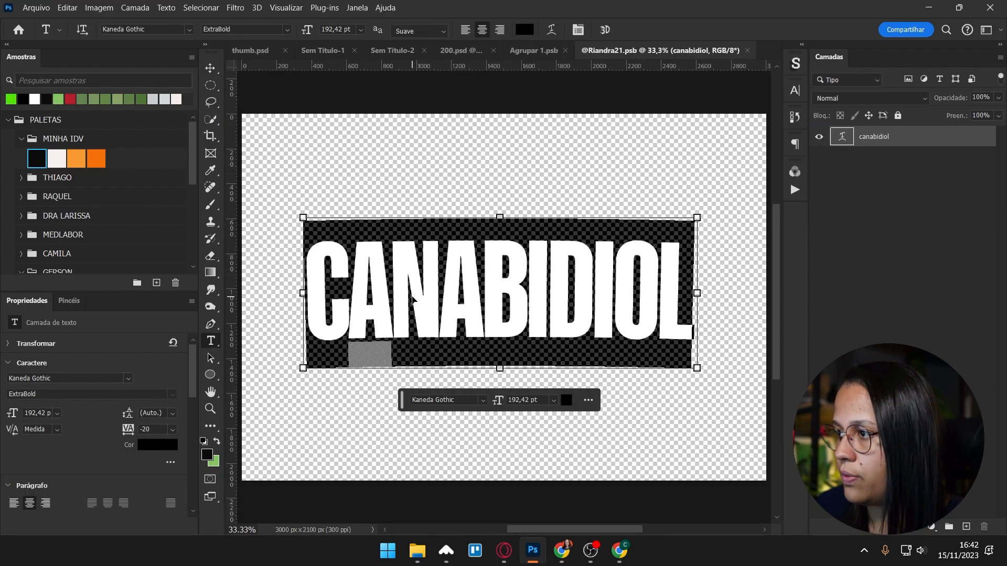
text(ANSIEDADE)
key(ctrl+Return)
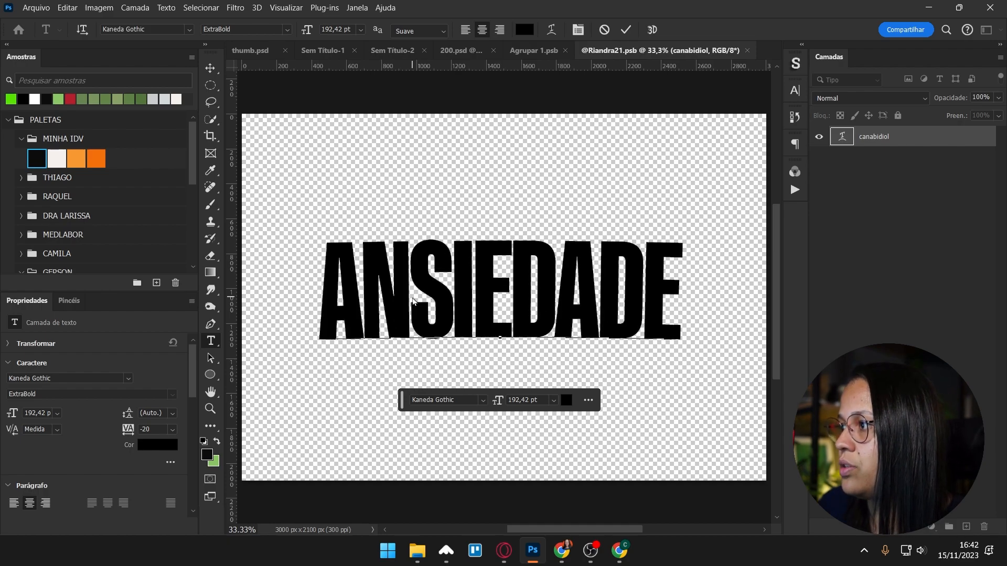
- Save and close the text smart object and its parent Agrupar 1.psb so the second title updates in the thumbnail
key(ctrl+s)
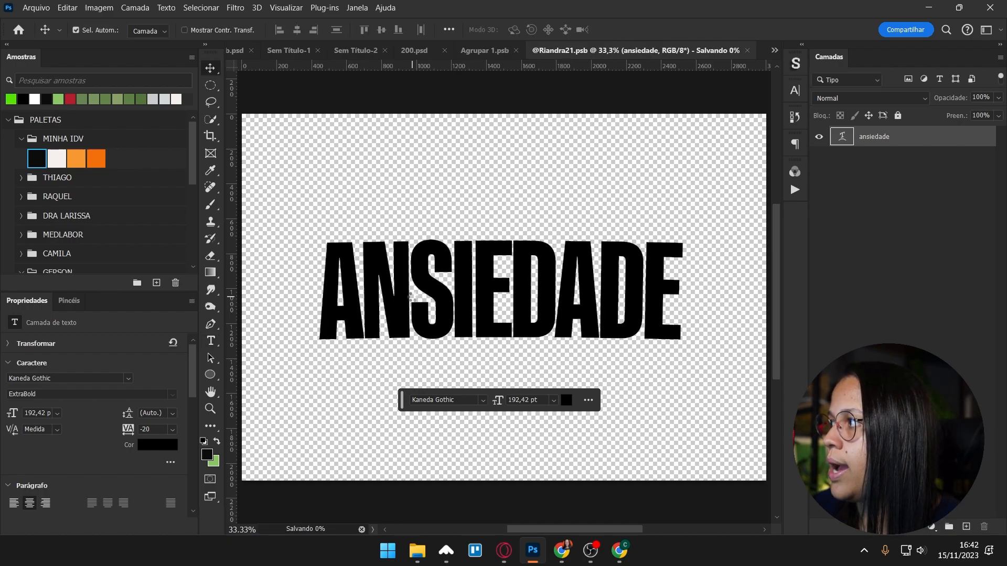
key(ctrl+w)
key(ctrl+s)
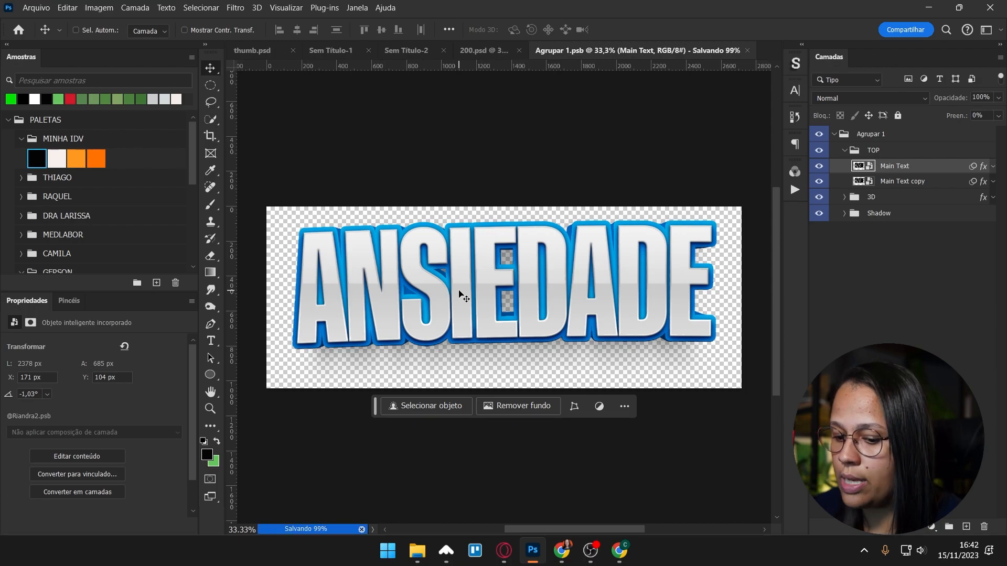
key(ctrl+w)
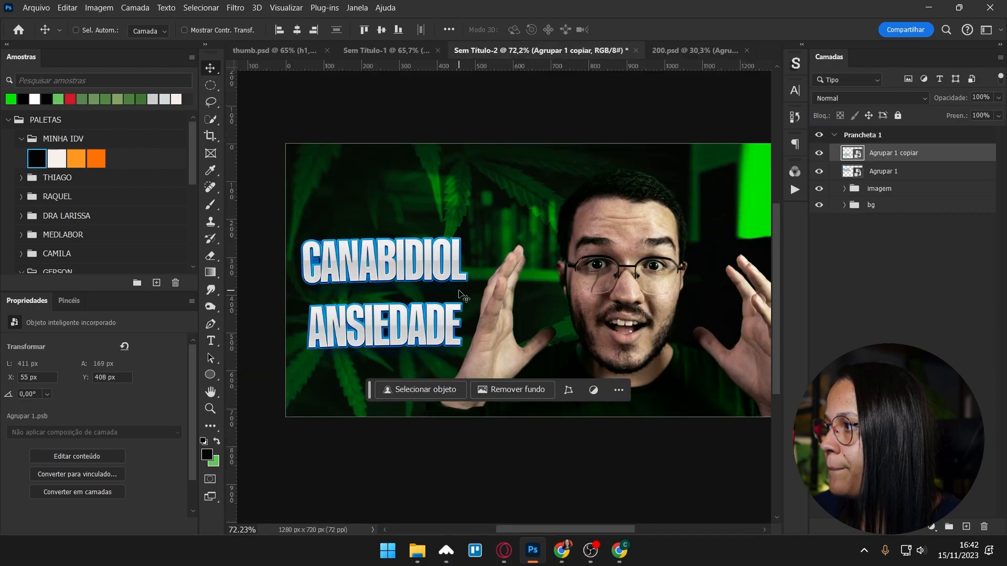
- Lower the ANSIEDADE title to about Y 451 px and draw a bright green rectangle of about 444 x 75 px between the two titles
drag(392, 278, 405, 325)
scroll(401, 323, up, 2)
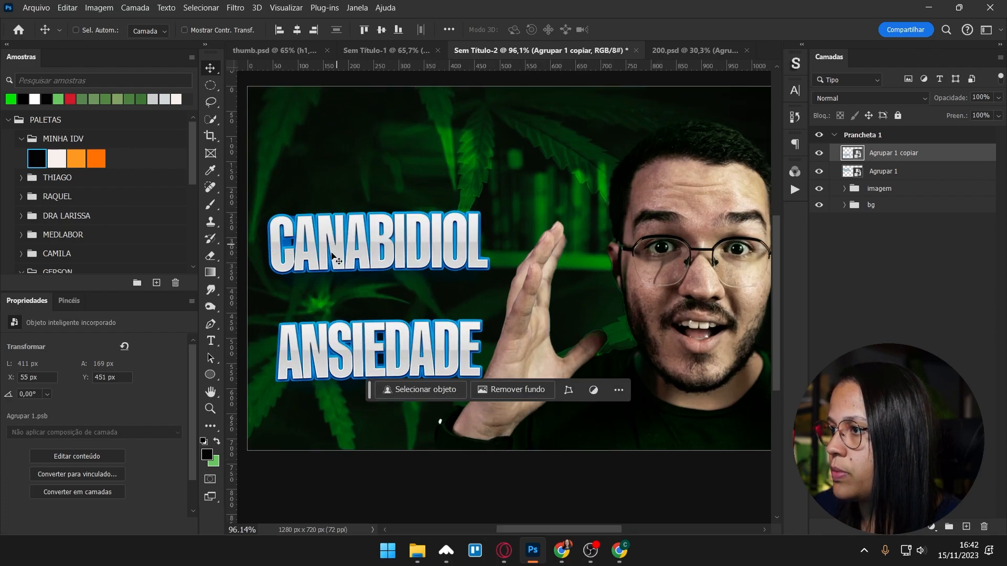
click(216, 377)
key(shift+u)
drag(272, 278, 495, 314)
click(11, 99)
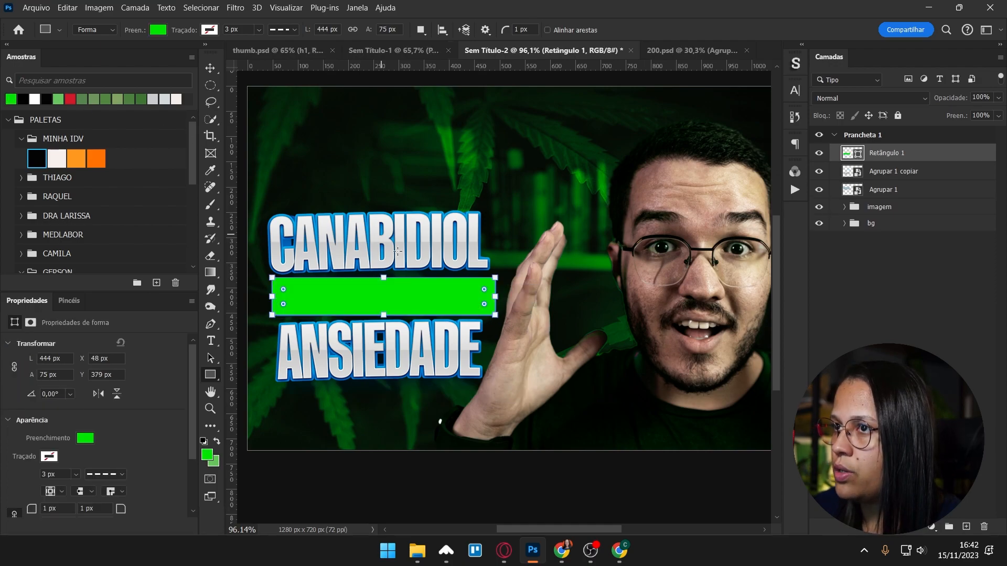
- Change the rectangle's fill colour to the green 82b500
key(v)
click(85, 438)
click(179, 315)
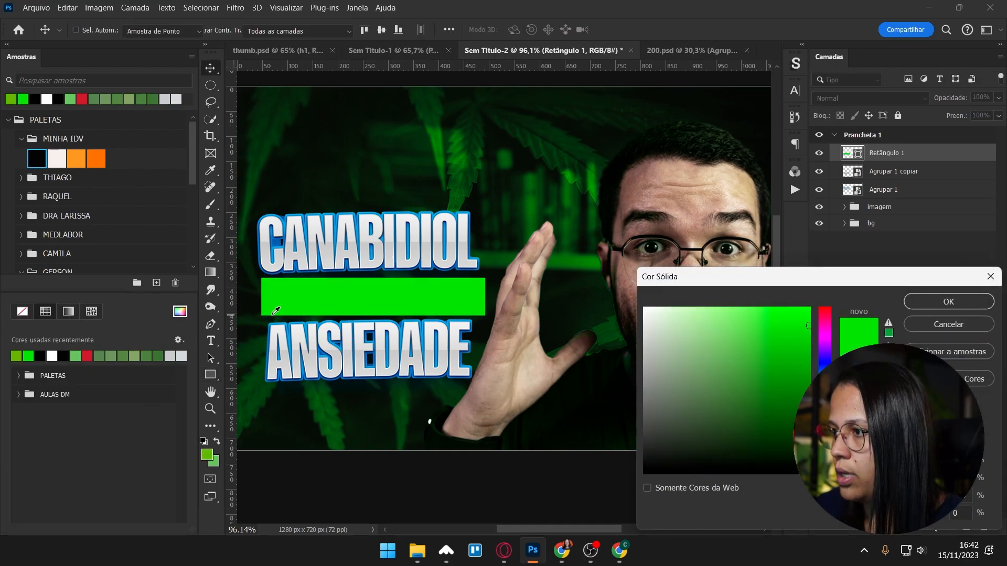
drag(838, 284, 595, 210)
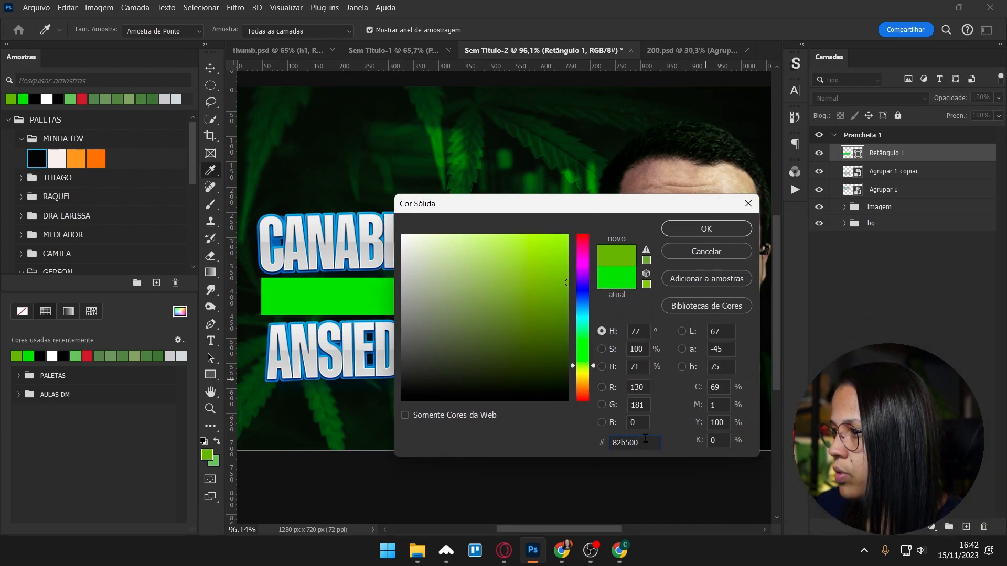
click(702, 228)
scroll(407, 298, up, 1)
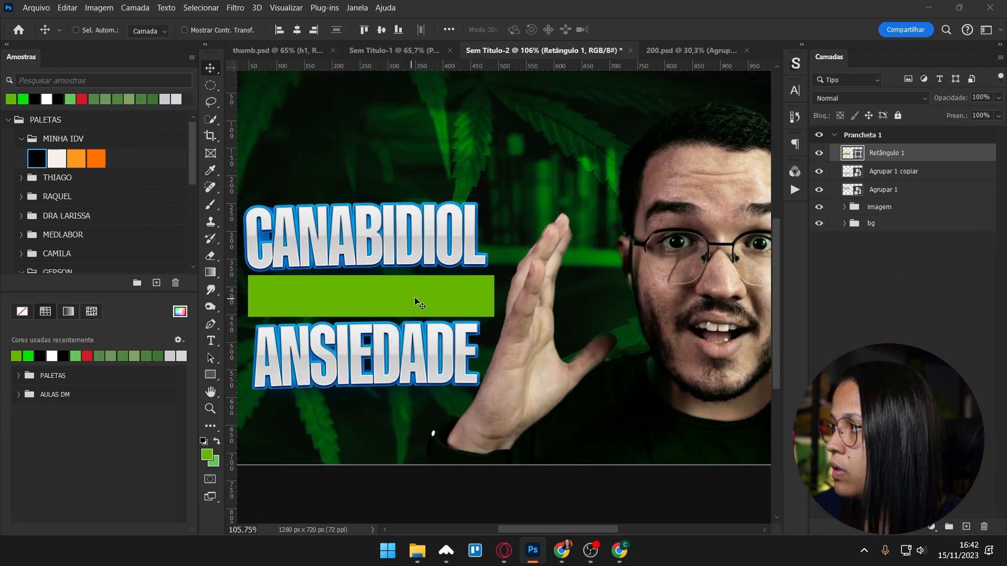
- Add the text MELHORA A in the palette's off-white and move it onto the green rectangle
key(t)
click(413, 140)
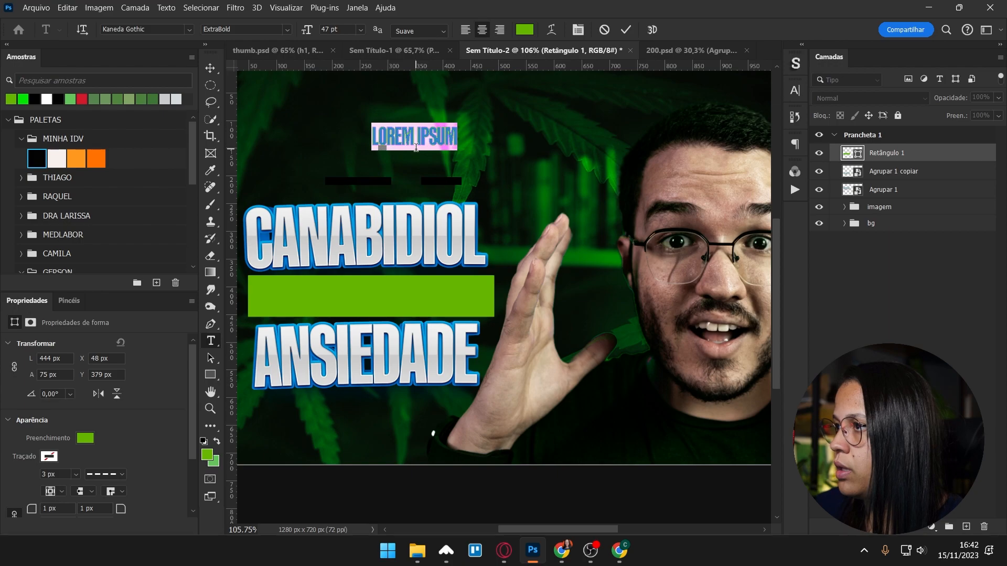
text(MELHORA A)
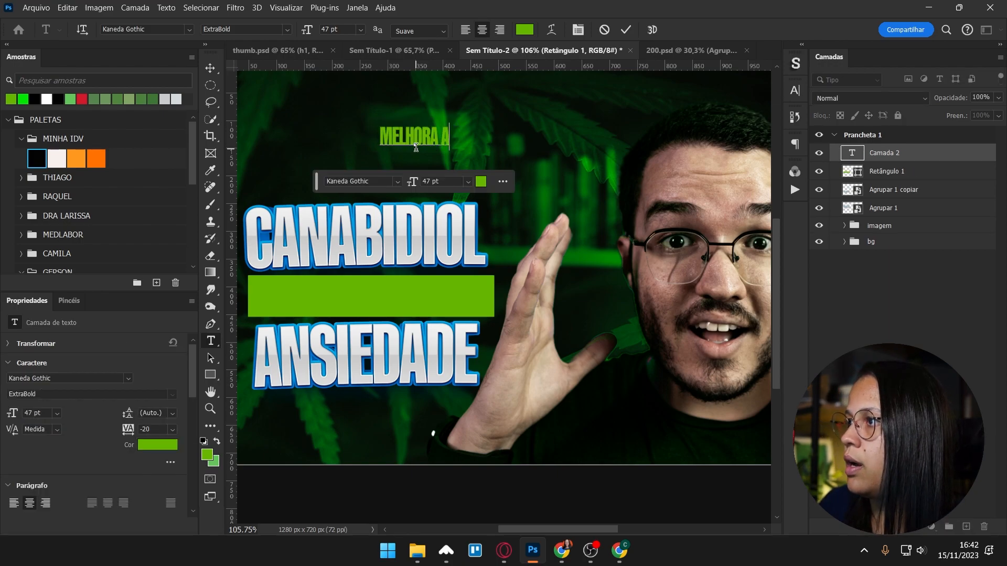
click(57, 158)
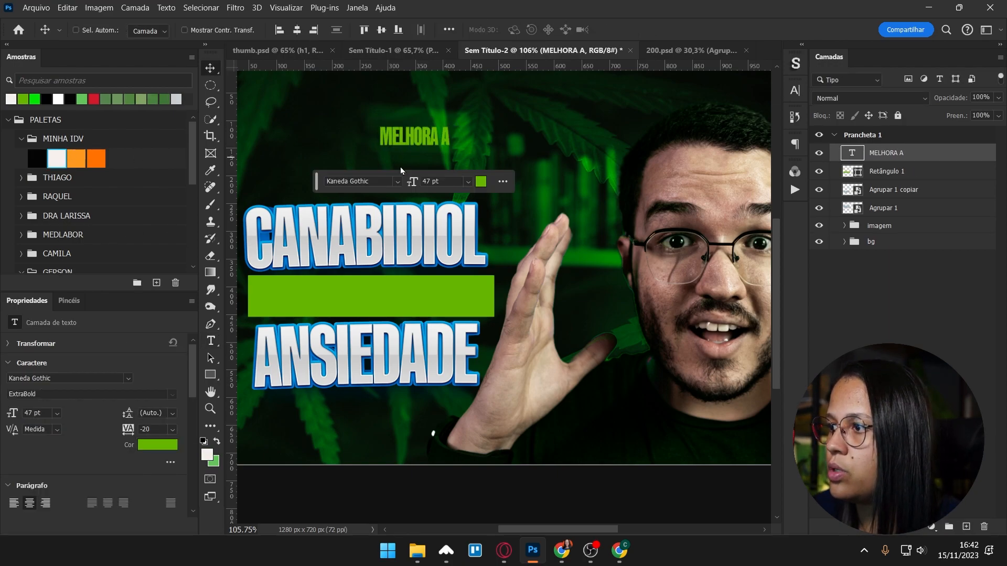
key(ctrl+Return)
drag(443, 135, 389, 297)
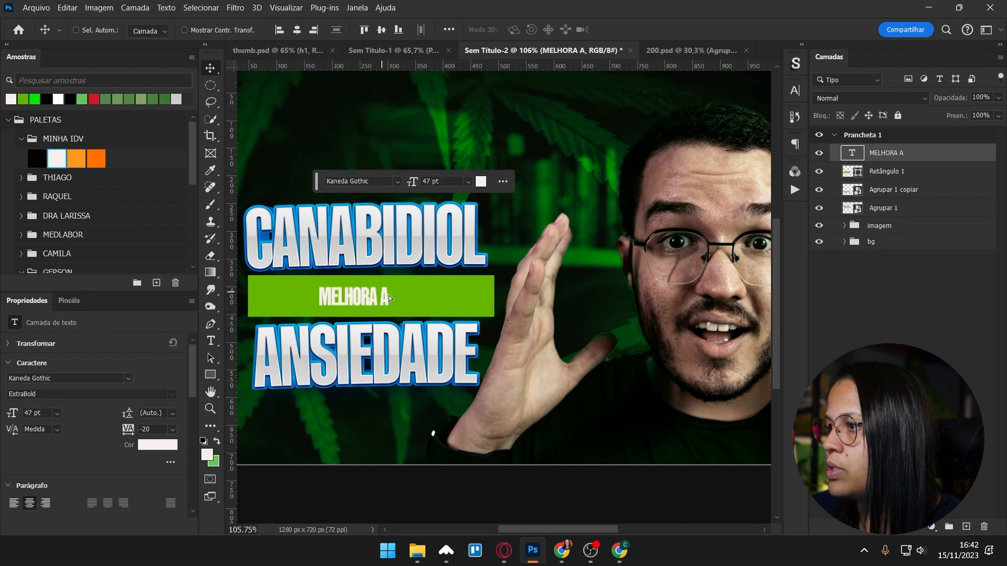
- Set the MELHORA A text in black Poppins SemiBold and scale it up by 143,62% to 67,5 pt
click(87, 379)
text(POP)
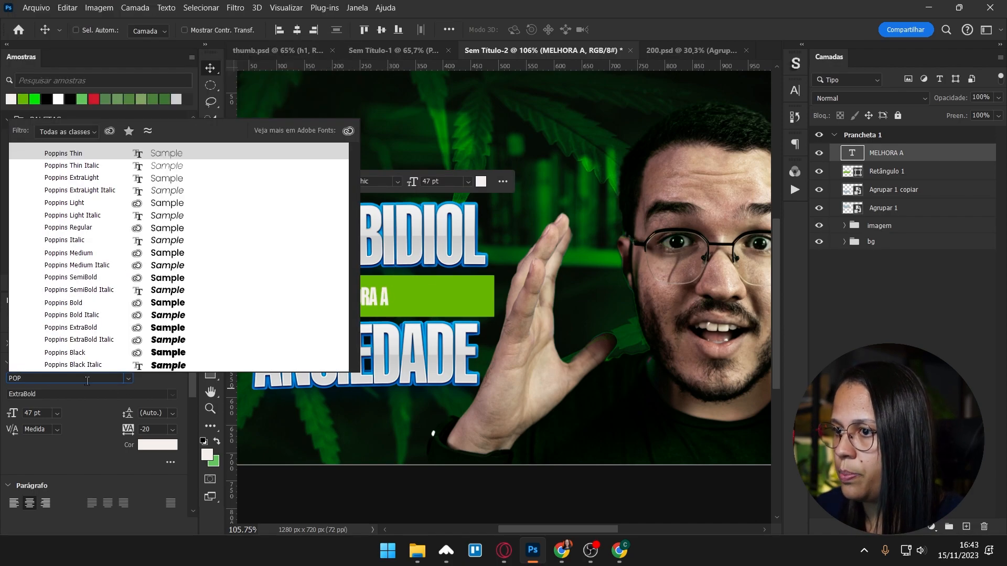
click(86, 278)
drag(37, 158, 493, 298)
key(ctrl+t)
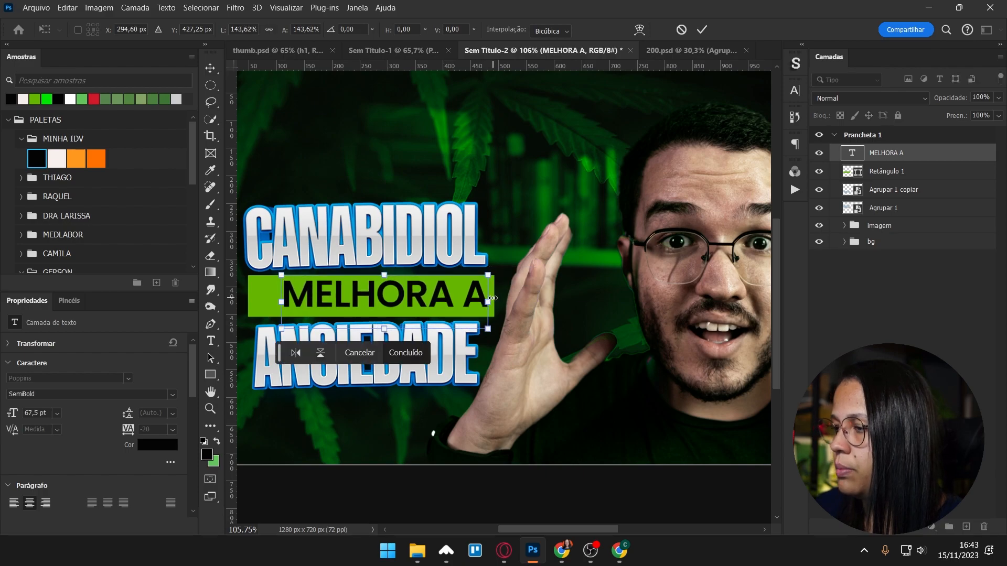
key(Return)
- Centre the MELHORA A text on the green bar and arrange the bar and both titles as one aligned block near the artboard's left edge
ctrl+click(886, 171)
click(297, 30)
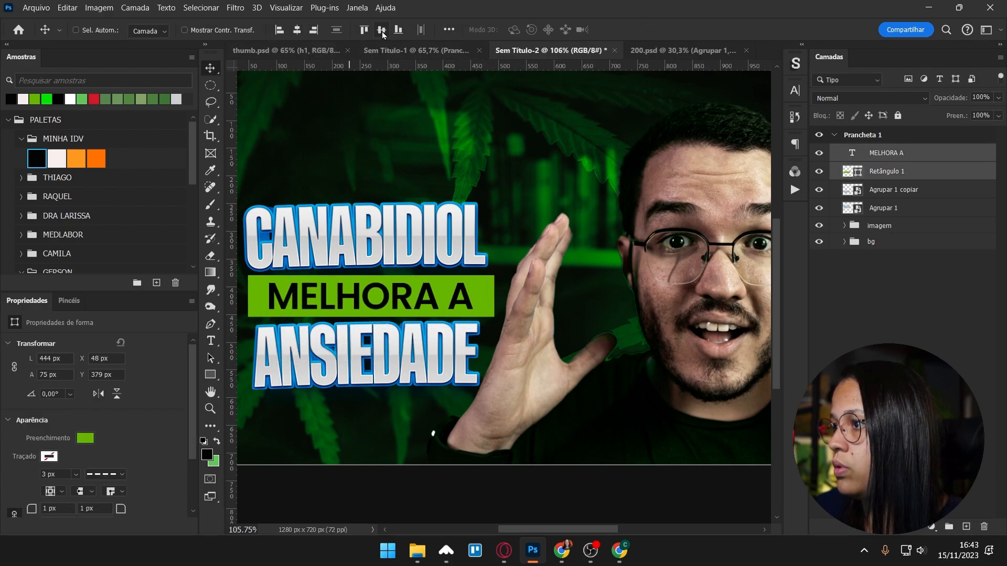
drag(441, 315, 483, 290)
scroll(427, 256, up, 1)
drag(367, 243, 431, 231)
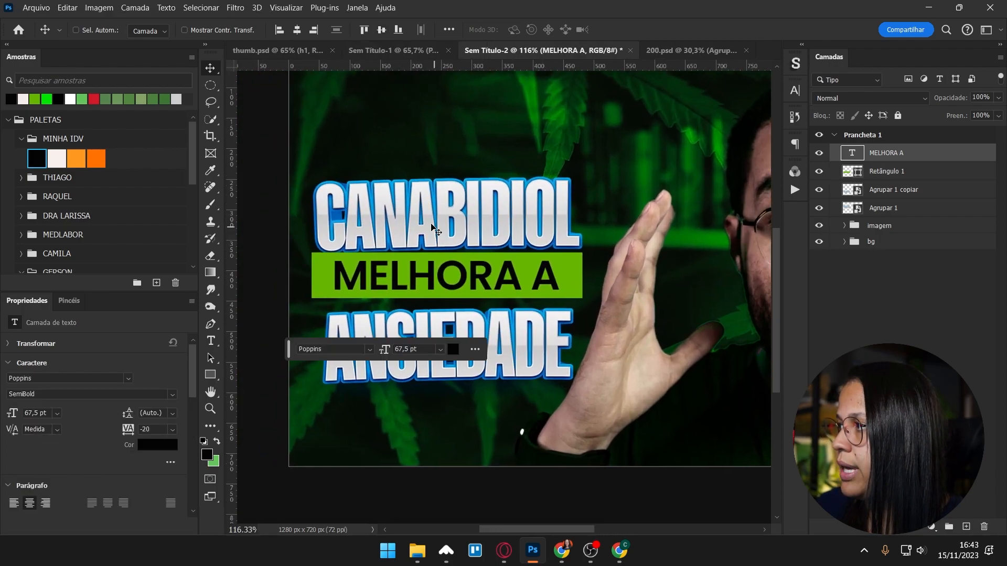
- Move the CANABIDIOL title slightly down, closer to the green MELHORA A bar
scroll(435, 230, up, 1)
ctrl+click(444, 222)
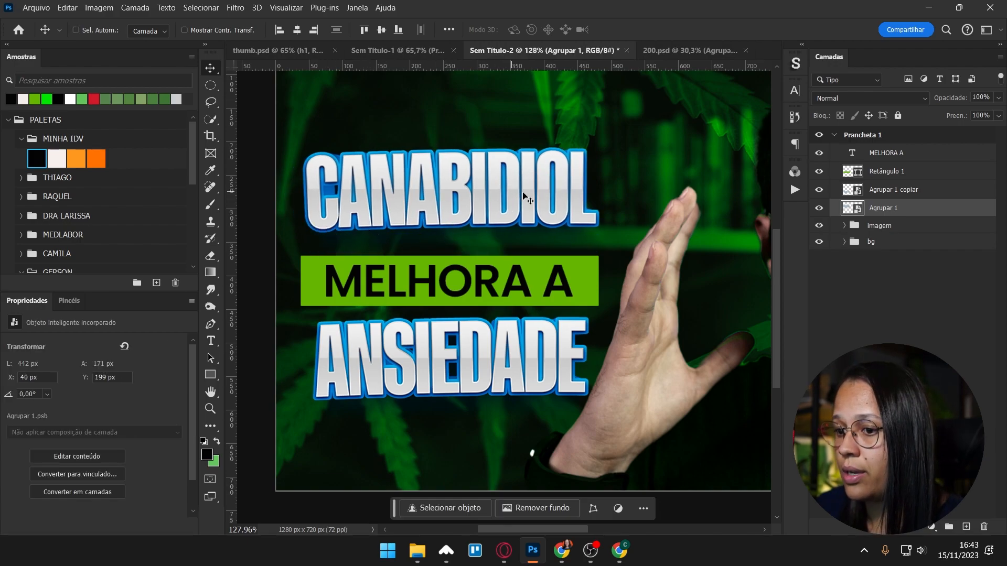
drag(427, 197, 426, 206)
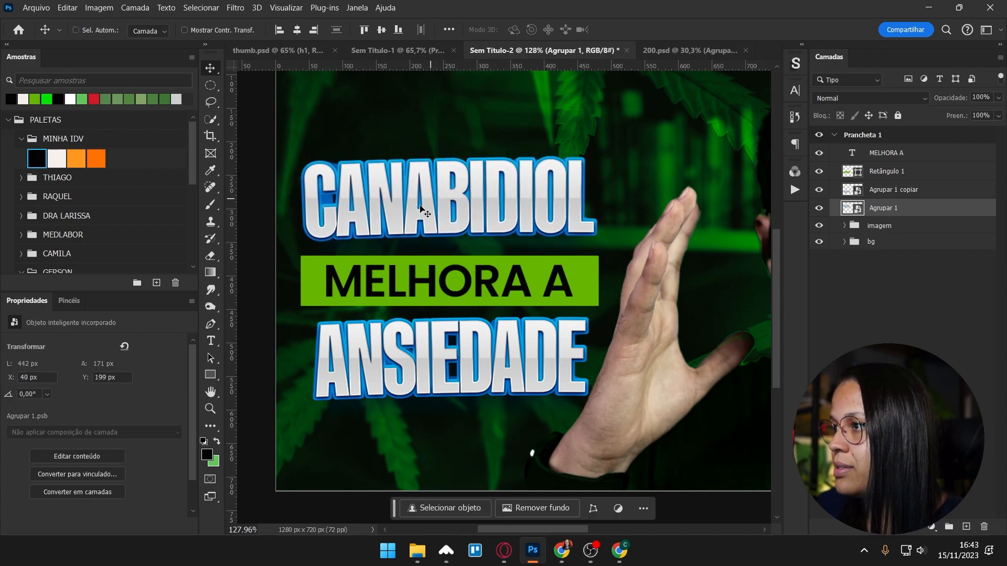
- Open the CANABIDIOL smart object and the nested Main Text smart object inside its TOP group
double_click(853, 208)
click(568, 262)
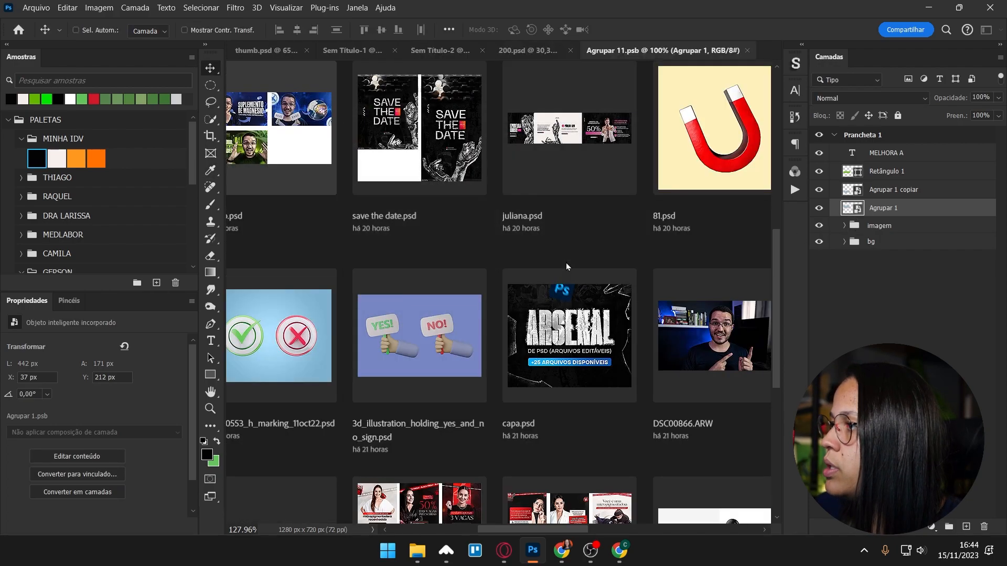
click(833, 135)
click(844, 150)
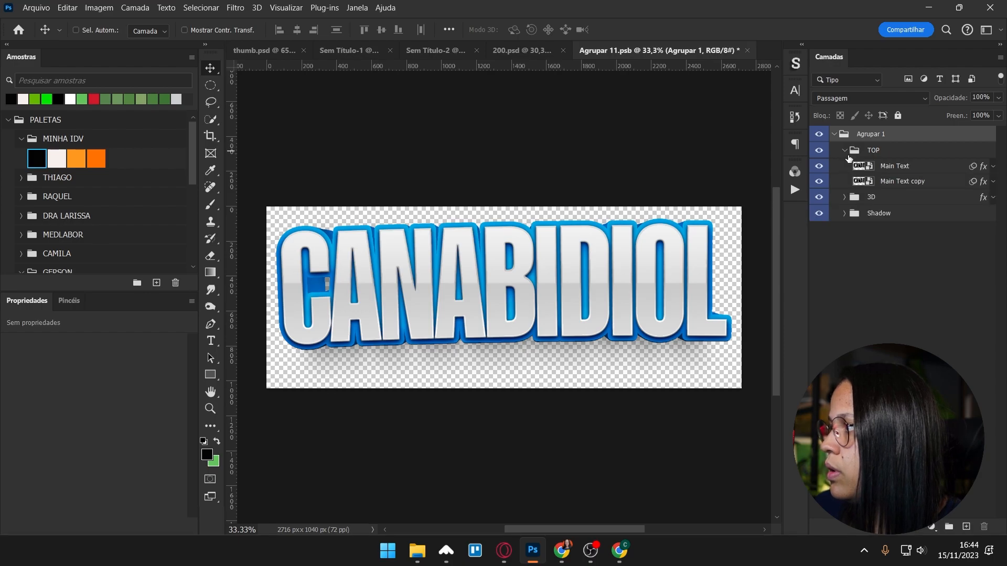
click(860, 167)
double_click(859, 167)
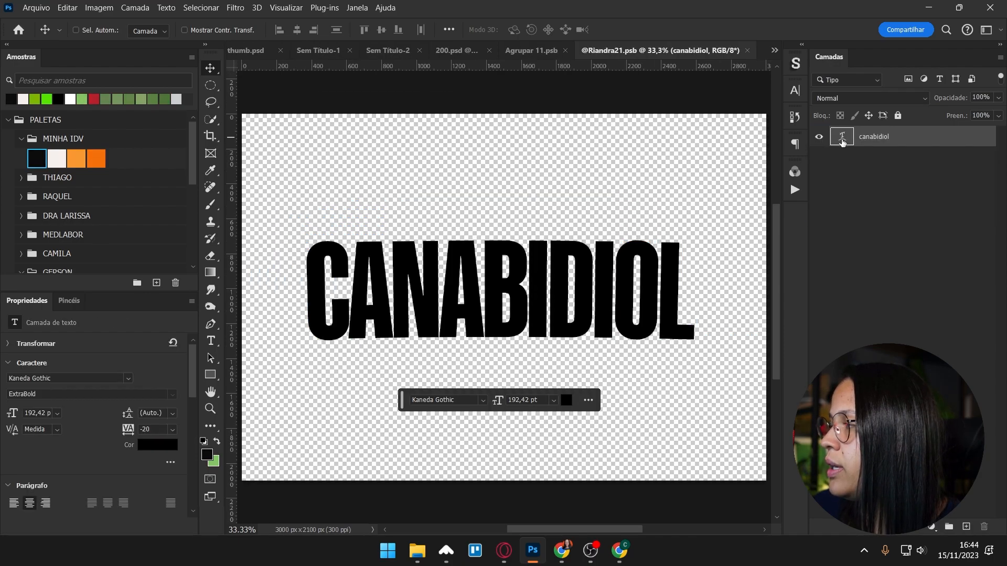
- Check the text warp settings of the CANABIDIOL text, cancel the dialog and close both smart object documents without saving
click(210, 342)
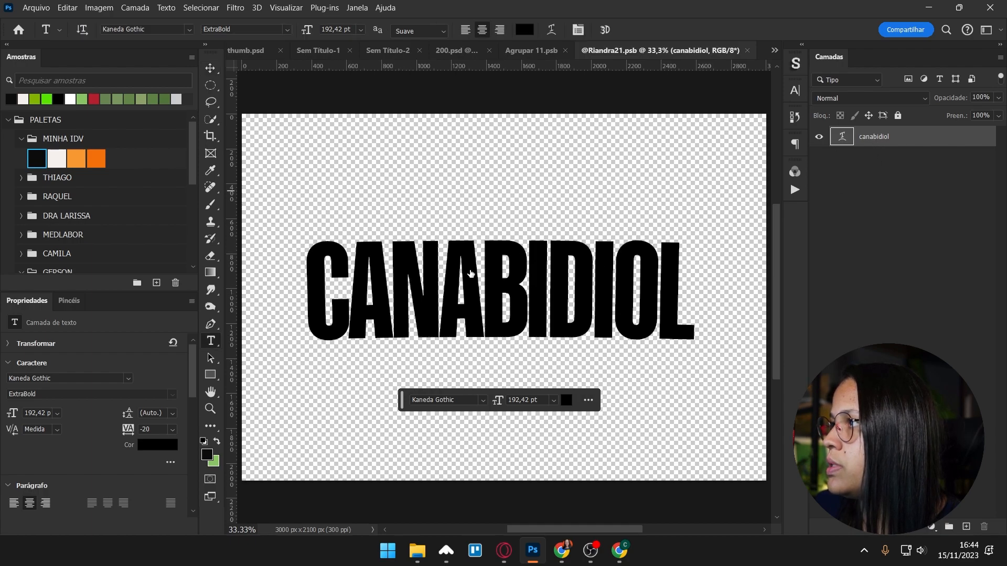
click(552, 30)
drag(657, 139, 624, 136)
click(706, 208)
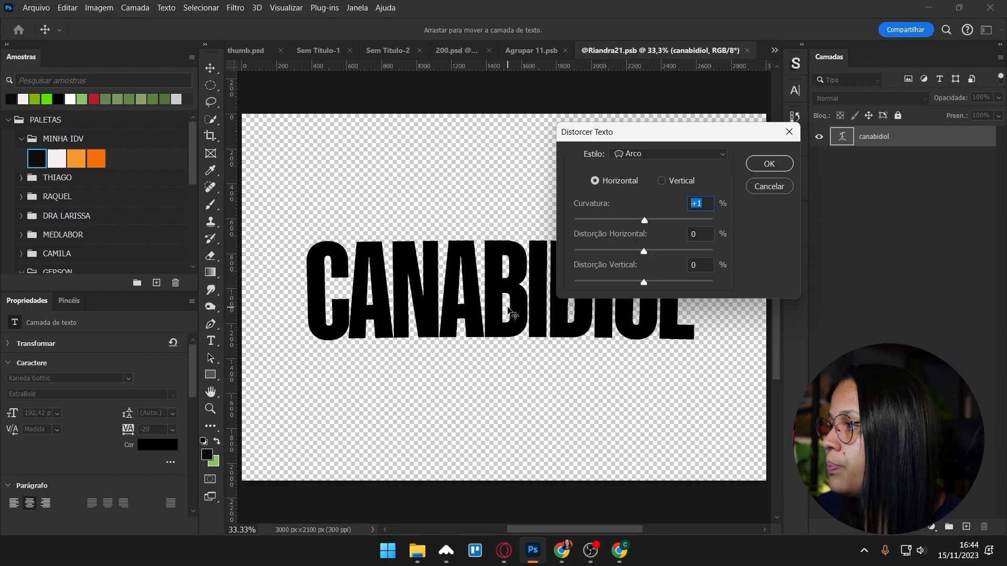
click(768, 189)
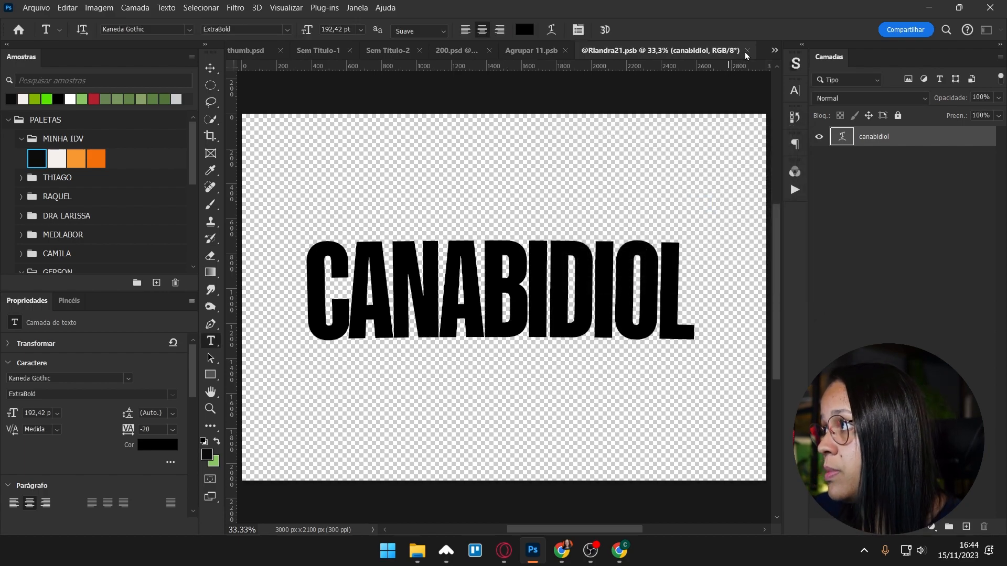
click(747, 51)
click(747, 50)
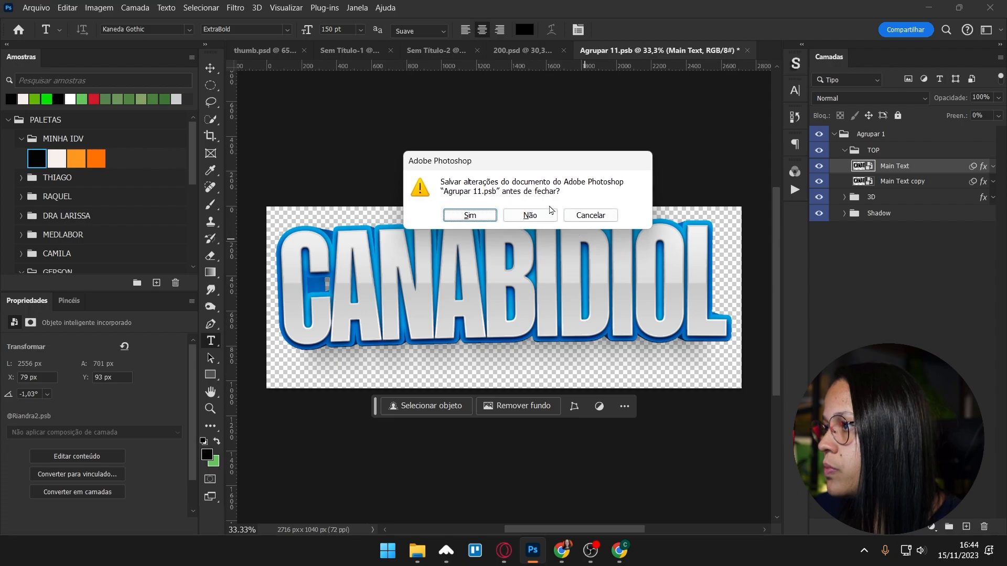
click(550, 213)
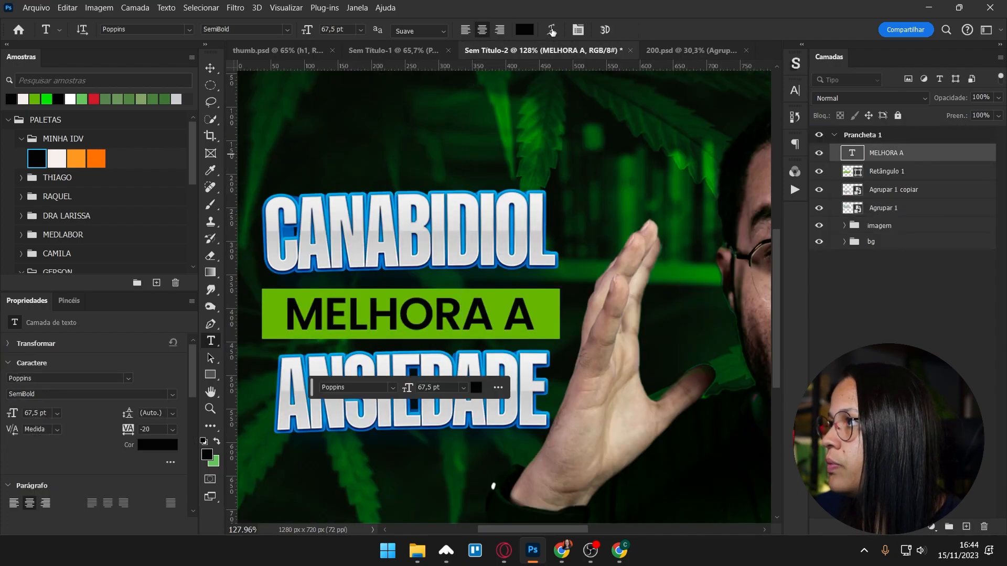
- Warp the MELHORA A text with the Arco style at a horizontal bend of 1%
click(551, 30)
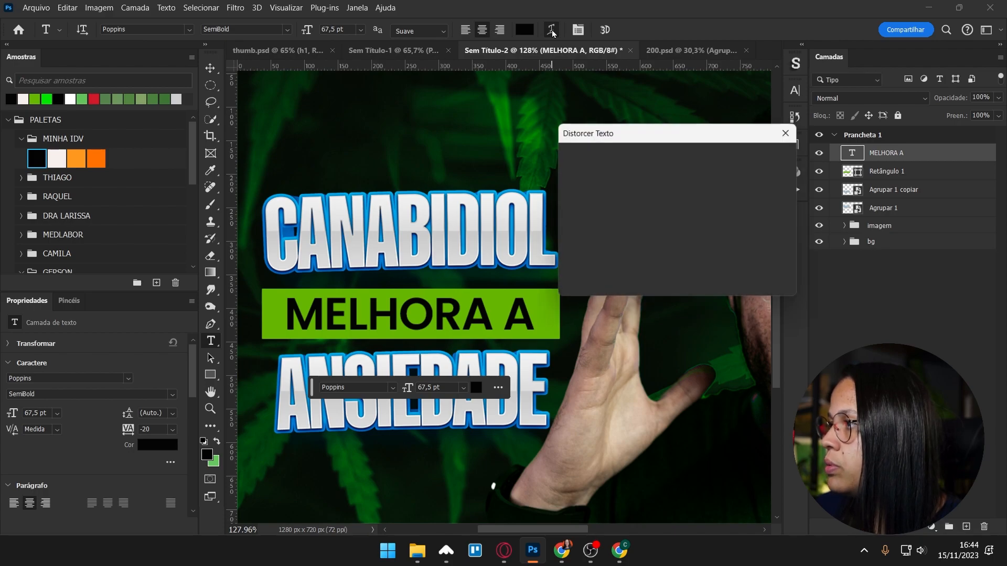
click(662, 155)
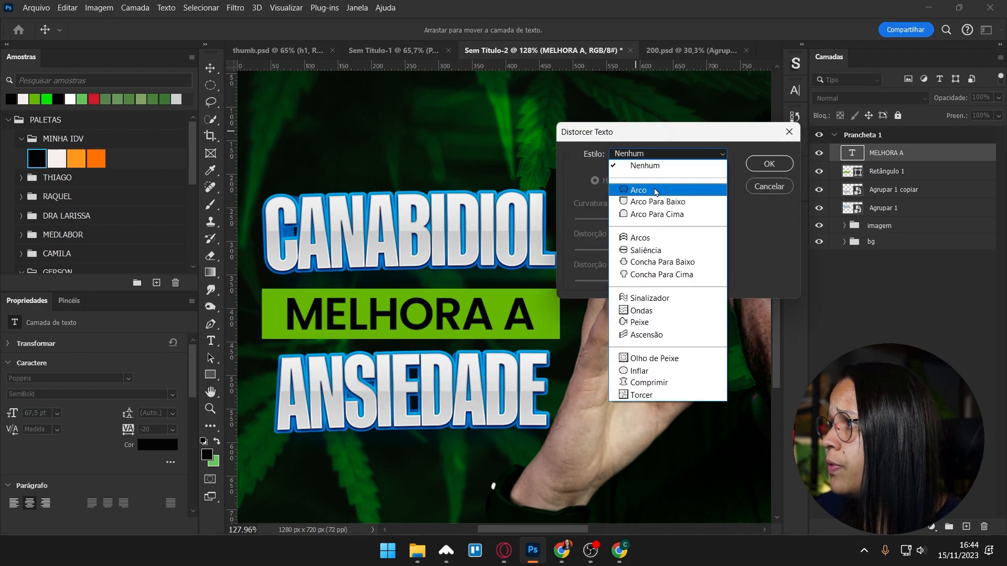
click(653, 179)
double_click(710, 204)
text(1)
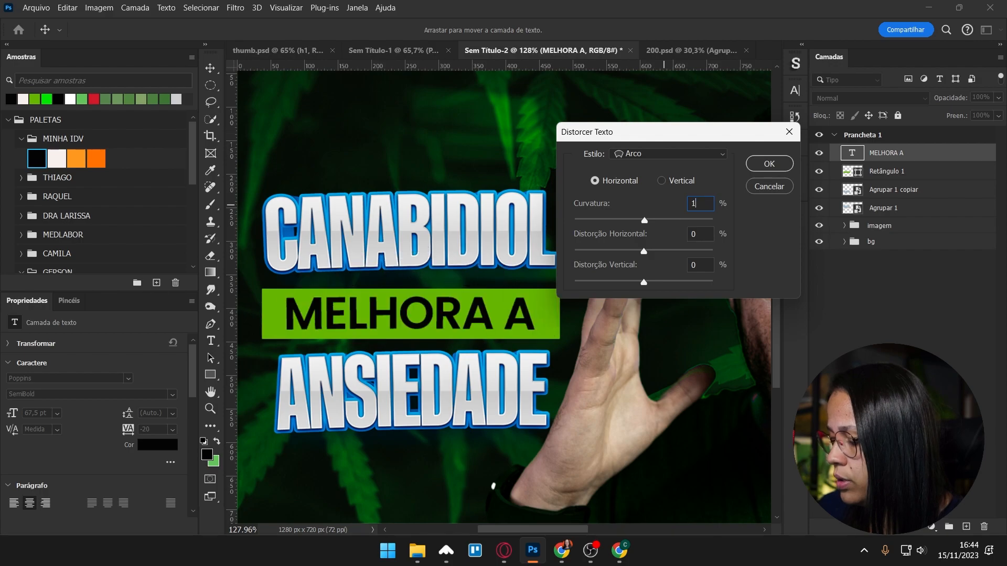
- Try bends of 2, -1, -2, -3 and again -1% on the MELHORA A text warp
text(2)
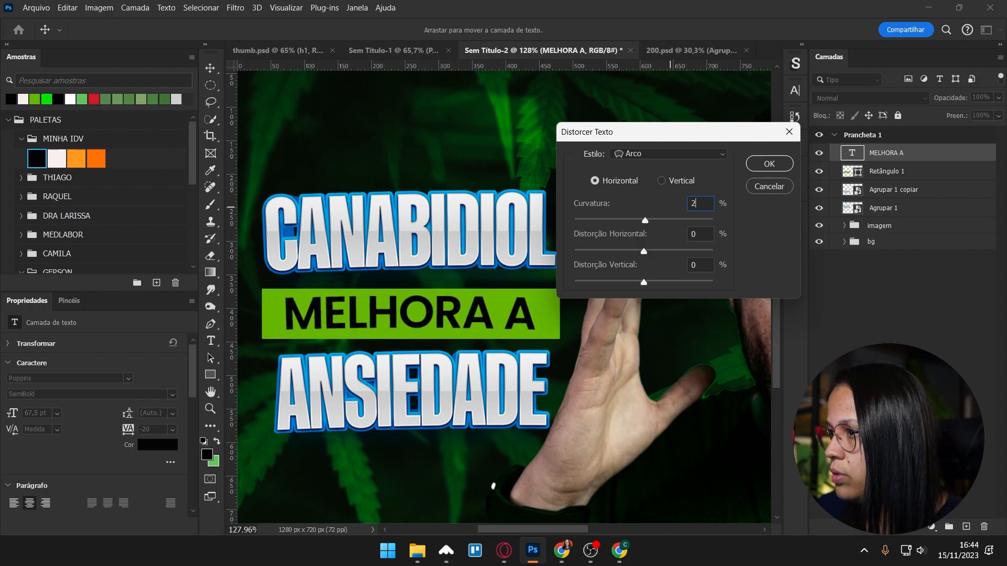
text(-1)
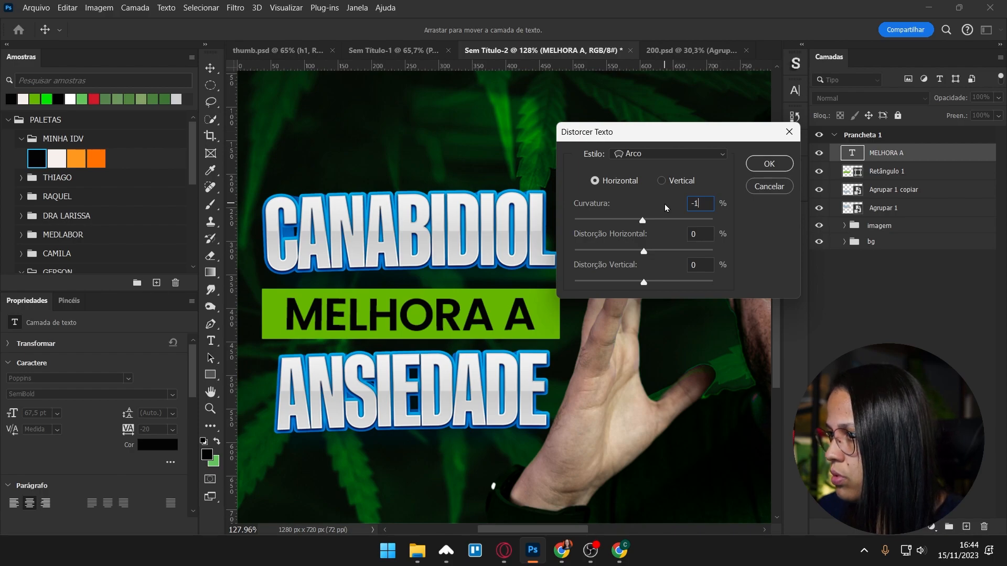
text(2)
text(-3)
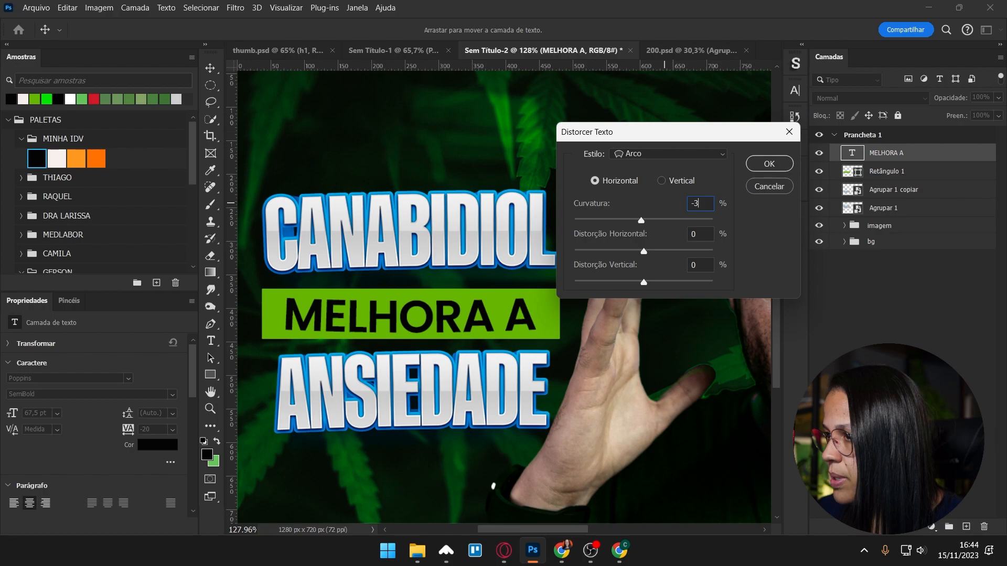
text(-)
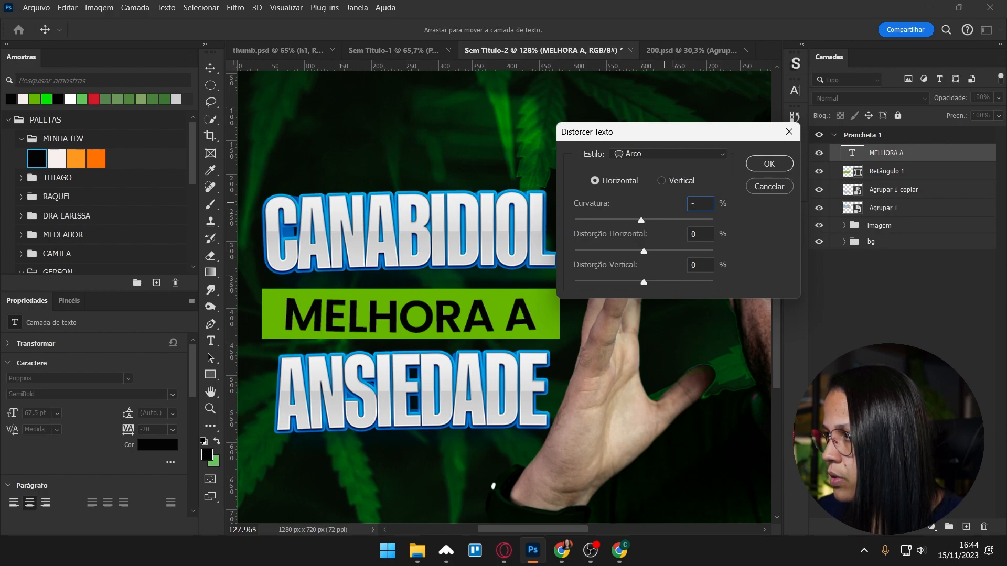
text(1)
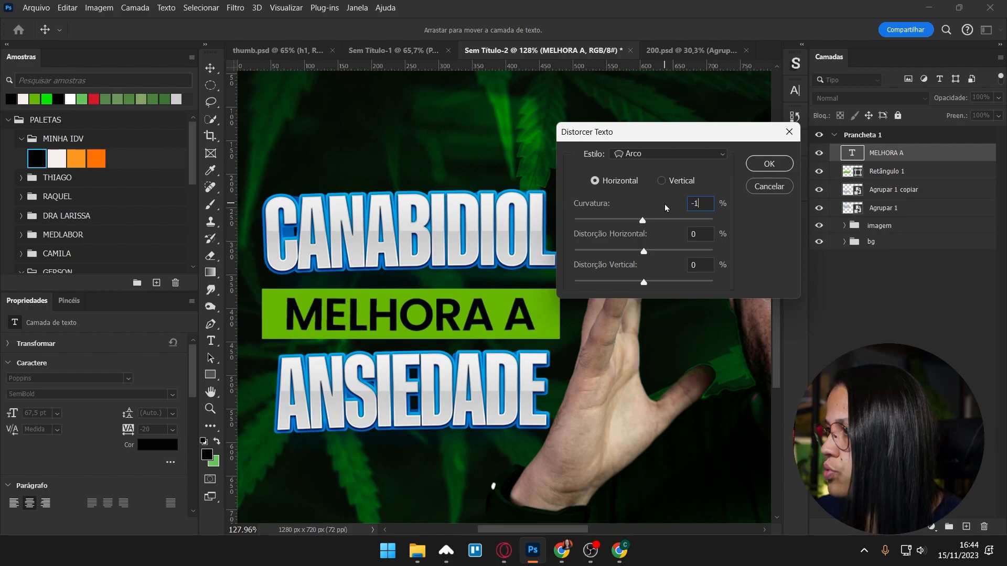
- Set the MELHORA A text warp's bend to +1% and apply the warp
key(Up)
key(Up)
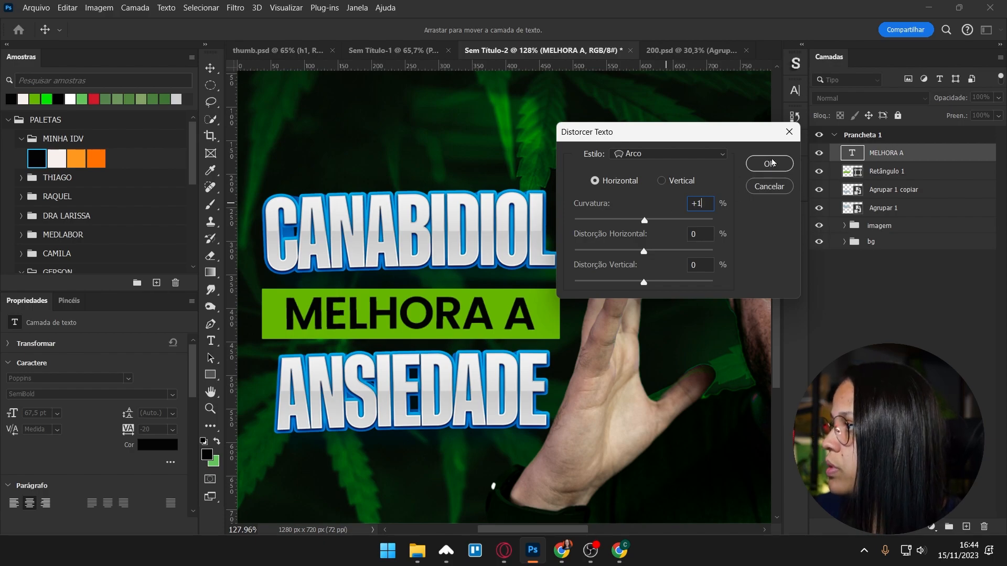
click(769, 163)
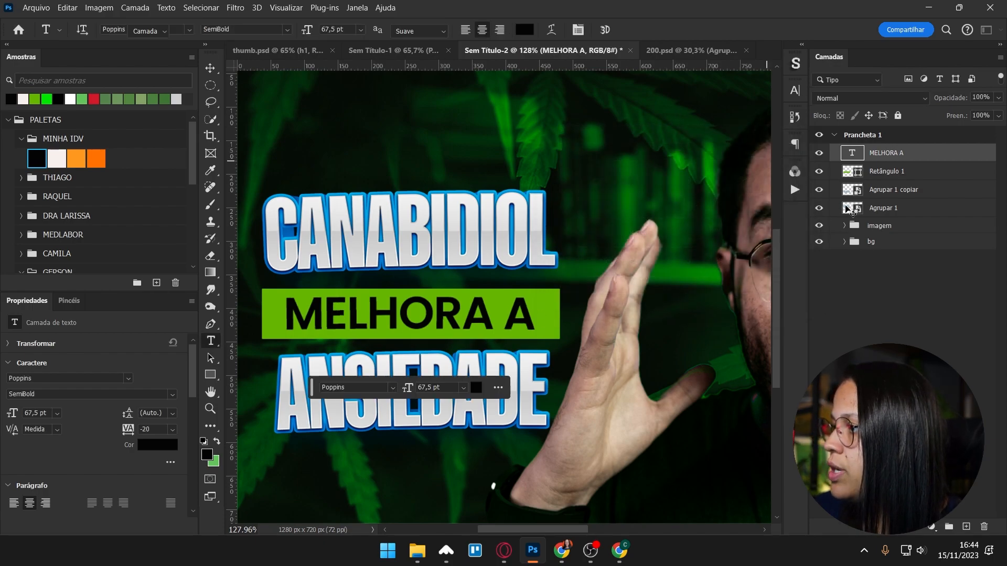
- Narrow the green bar behind MELHORA A evenly from both sides to 411 px wide, matching the ANSIEDADE title
key(v)
click(884, 171)
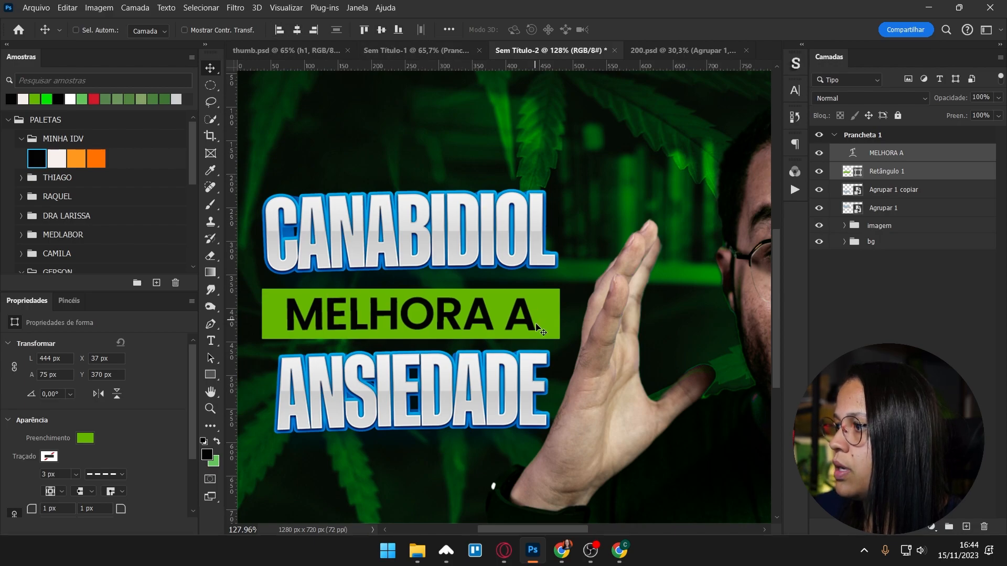
scroll(536, 327, up, 2)
drag(510, 327, 603, 296)
click(885, 172)
key(ctrl+t)
drag(286, 295, 297, 296)
key(Return)
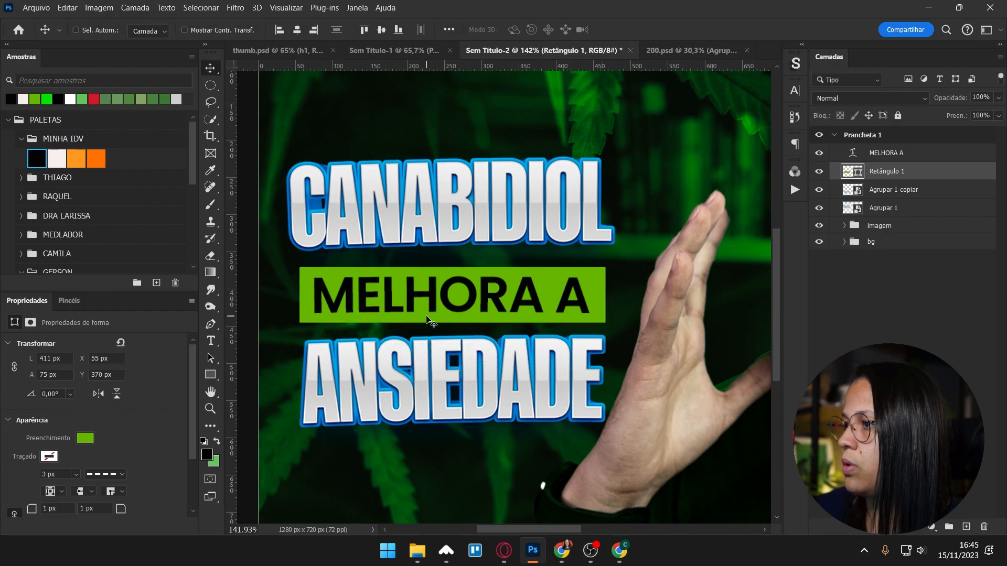
- Warp the green bar freely so that its middle bends slightly upward like the titles
scroll(423, 325, down, 1)
key(ctrl+t)
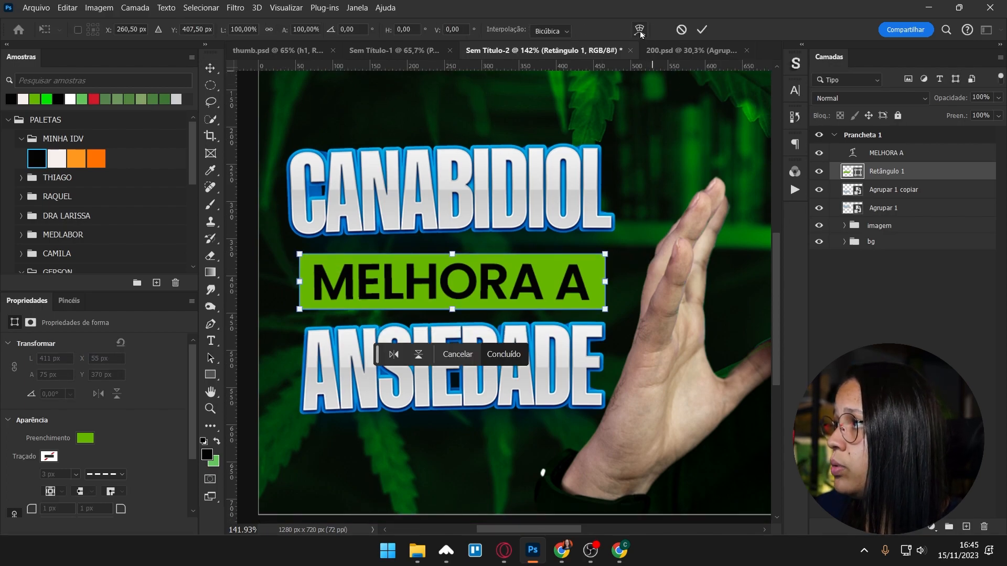
click(640, 30)
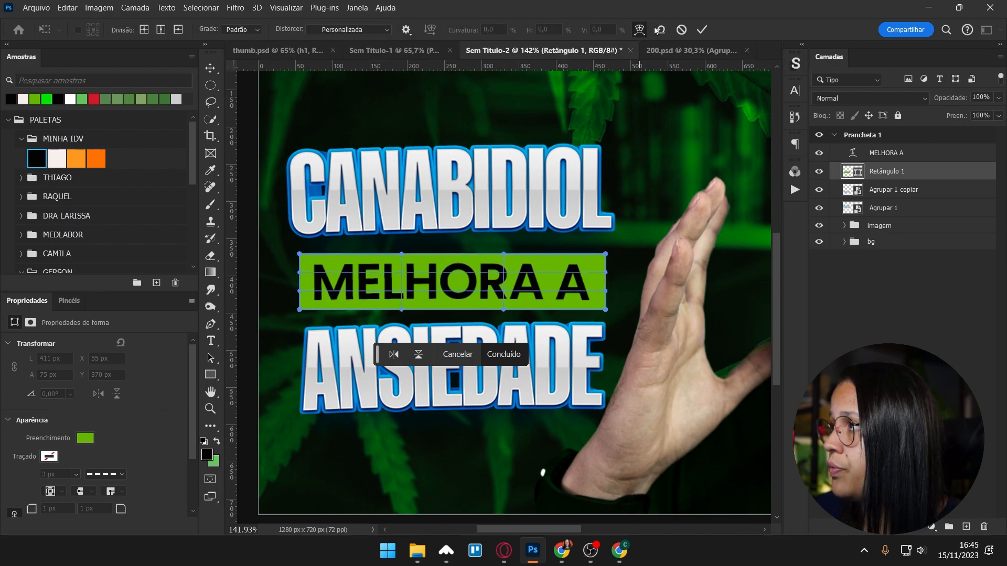
drag(443, 296, 450, 263)
key(Return)
scroll(470, 280, down, 4)
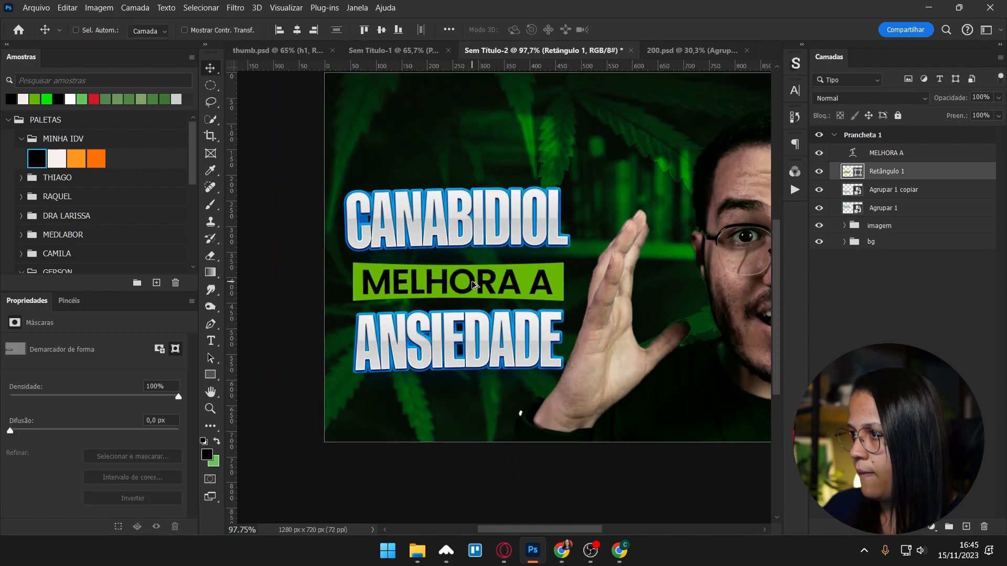
- Group the MELHORA A text together with its green bar
scroll(469, 279, up, 3)
shift+click(887, 154)
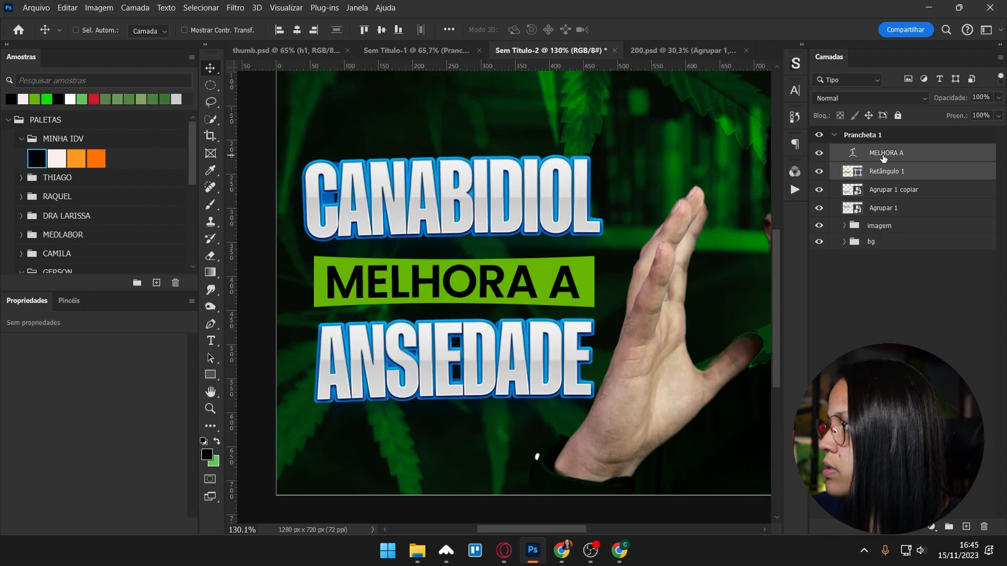
key(ctrl+g)
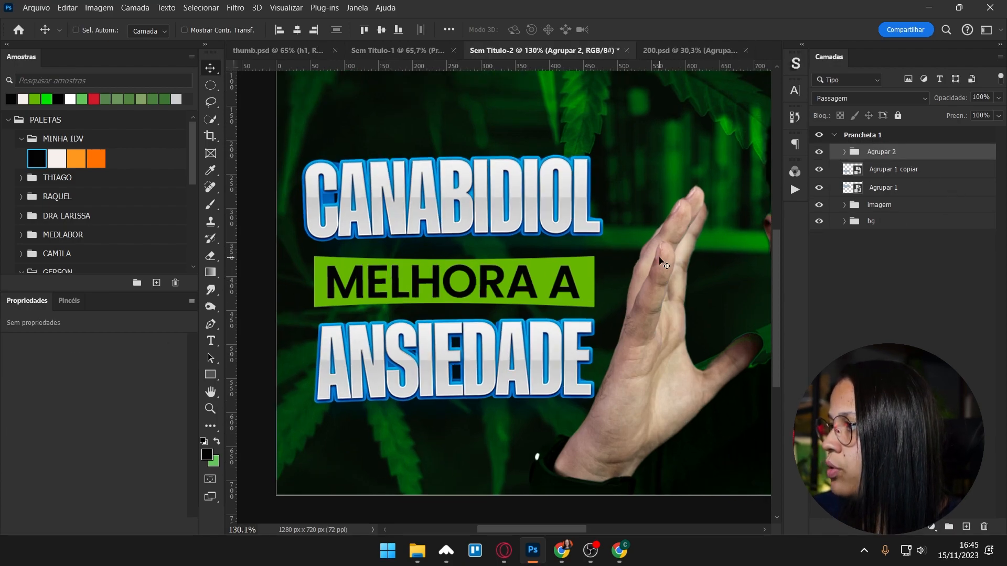
- Move the MELHORA A group up close beneath CANABIDIOL and tilt it slightly counter-clockwise
drag(621, 290, 621, 261)
key(ctrl+t)
key(Return)
drag(415, 258, 480, 245)
scroll(479, 245, down, 2)
- Move the ANSIEDADE title up to Y 429 px, close beneath the green bar
click(890, 169)
drag(506, 311, 506, 291)
scroll(324, 326, down, 3)
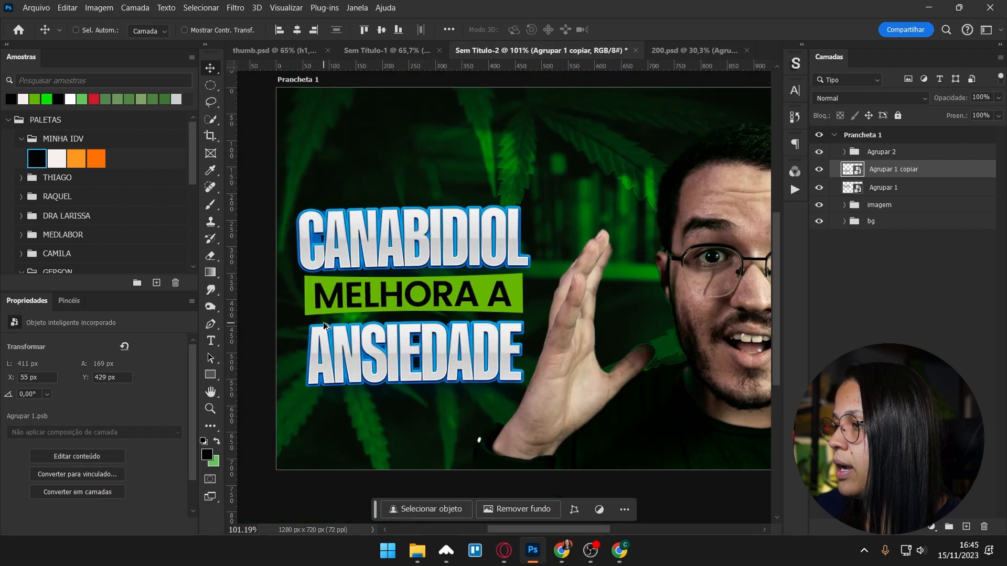
scroll(598, 226, up, 1)
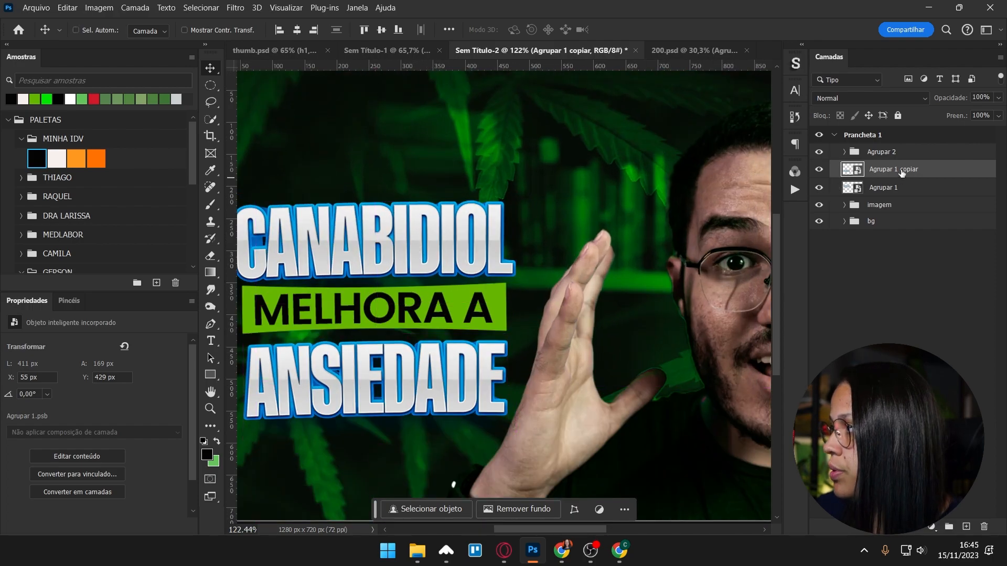
click(931, 526)
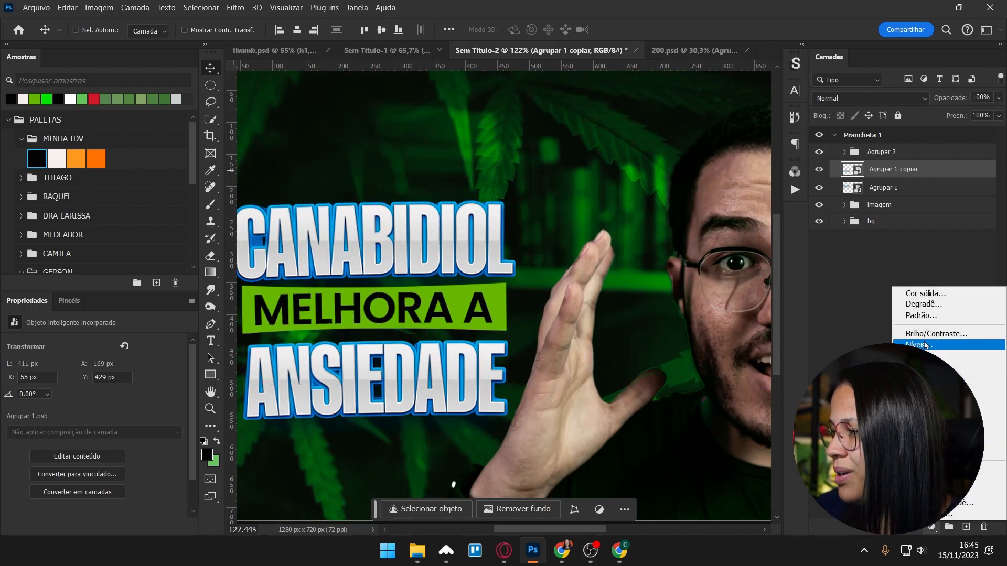
click(592, 297)
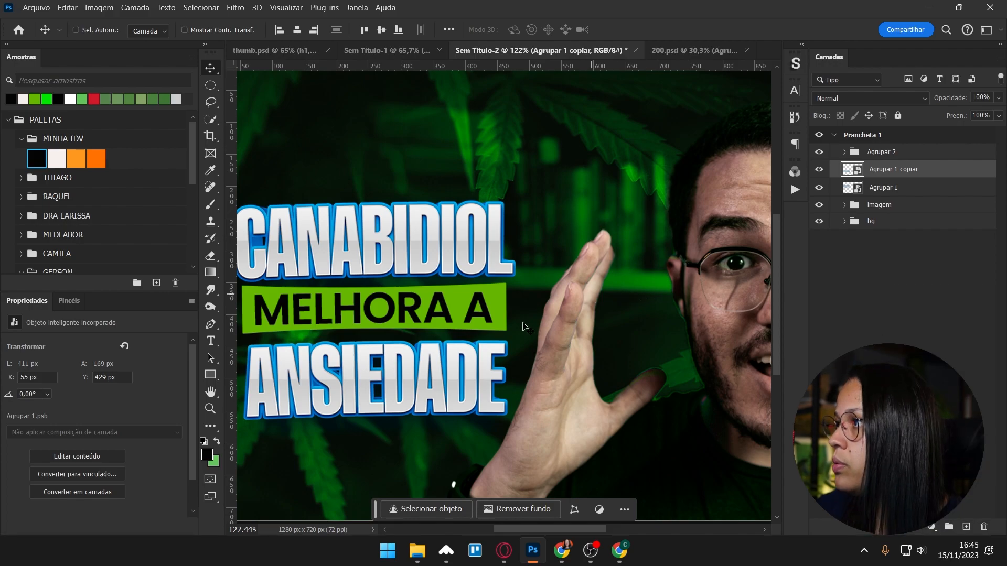
- Open 200.psd with its embedded profile, examine the Brightness/Contrast adjustment in the Color Correction group and close the file without saving
click(416, 552)
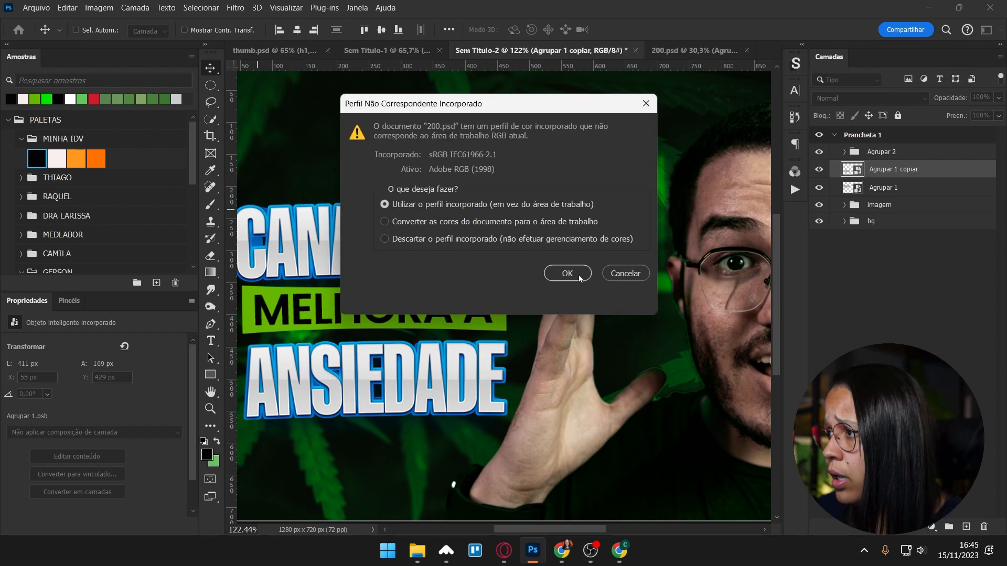
click(567, 273)
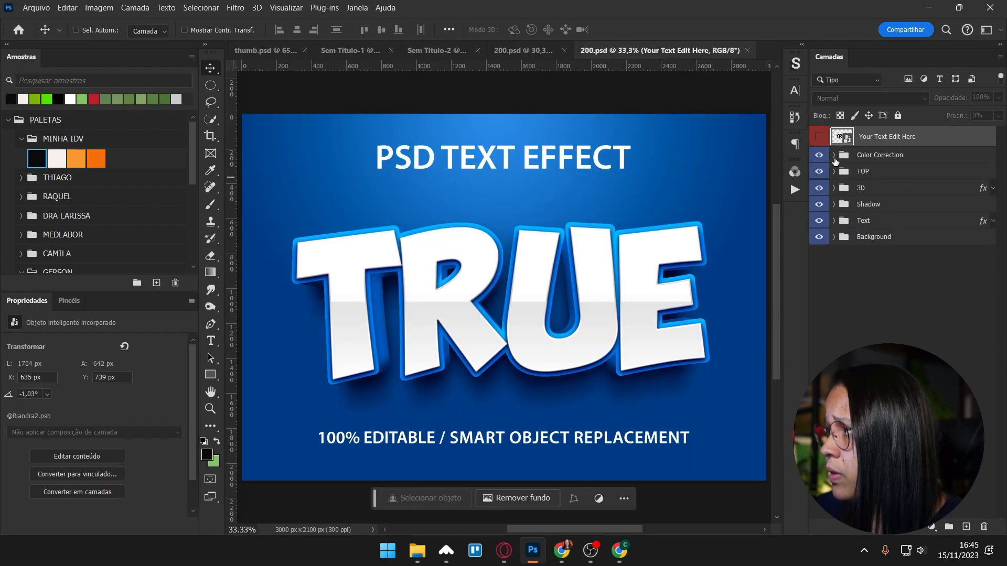
click(833, 155)
click(932, 175)
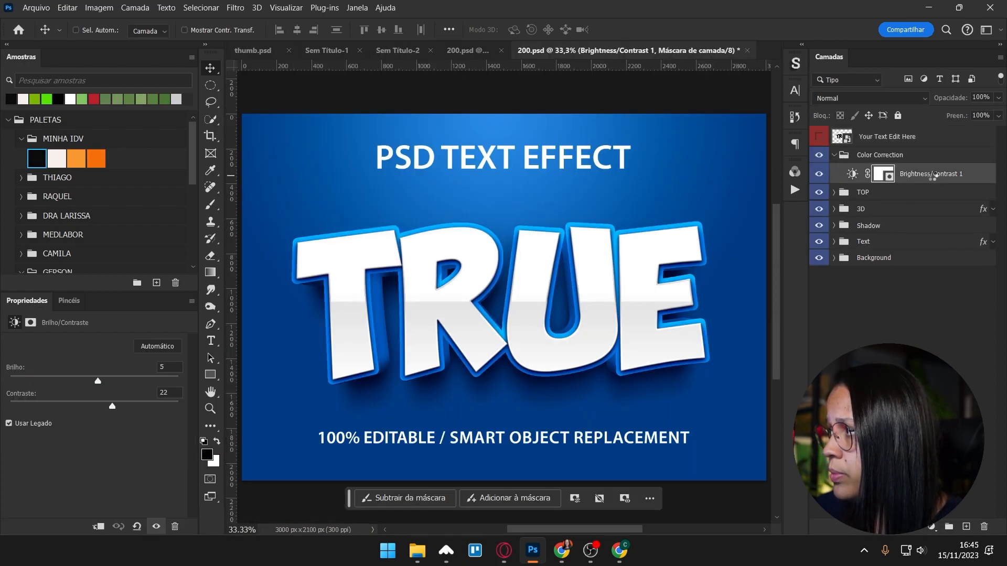
click(929, 179)
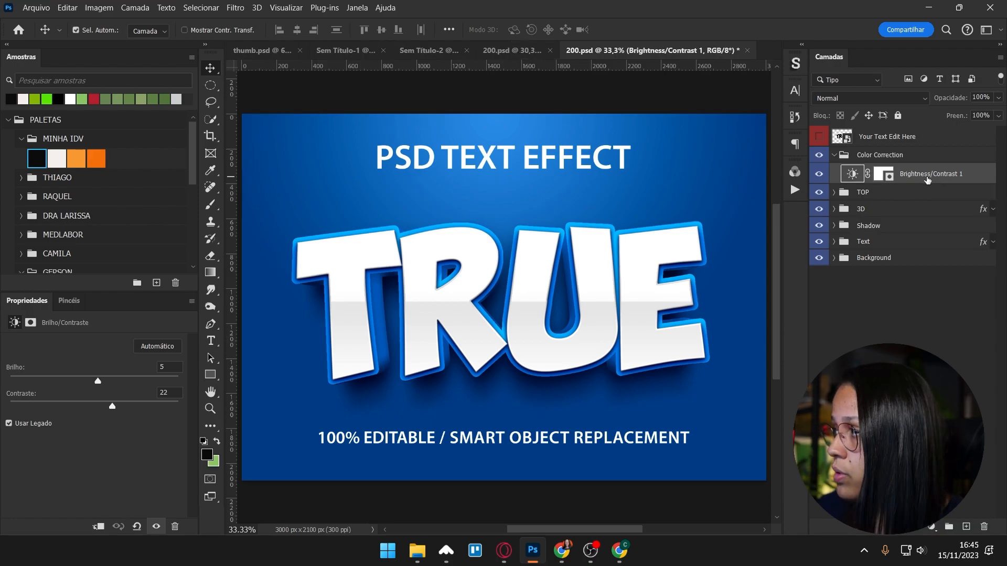
key(ctrl+w)
click(548, 214)
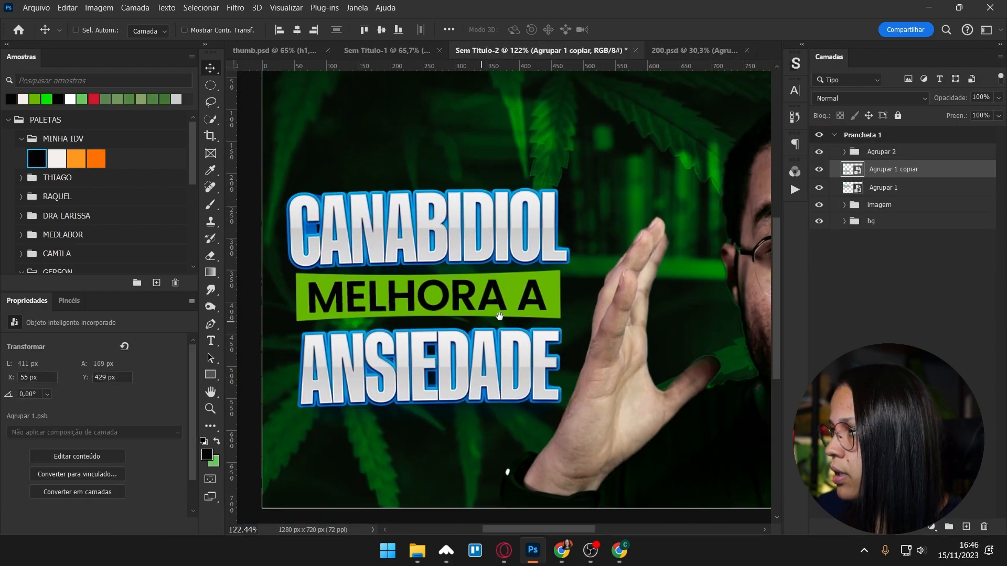
- Paste the copied Brightness/Contrast adjustment above the ANSIEDADE layer and the CANABIDIOL layer, clipping each copy to the layer below it
drag(500, 316, 554, 301)
key(ctrl+v)
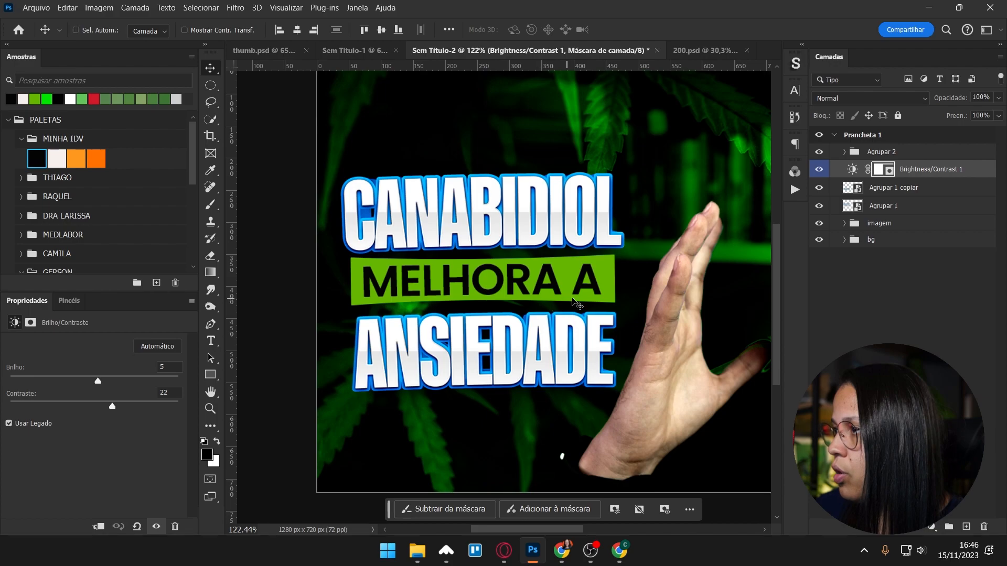
key(ctrl+alt+g)
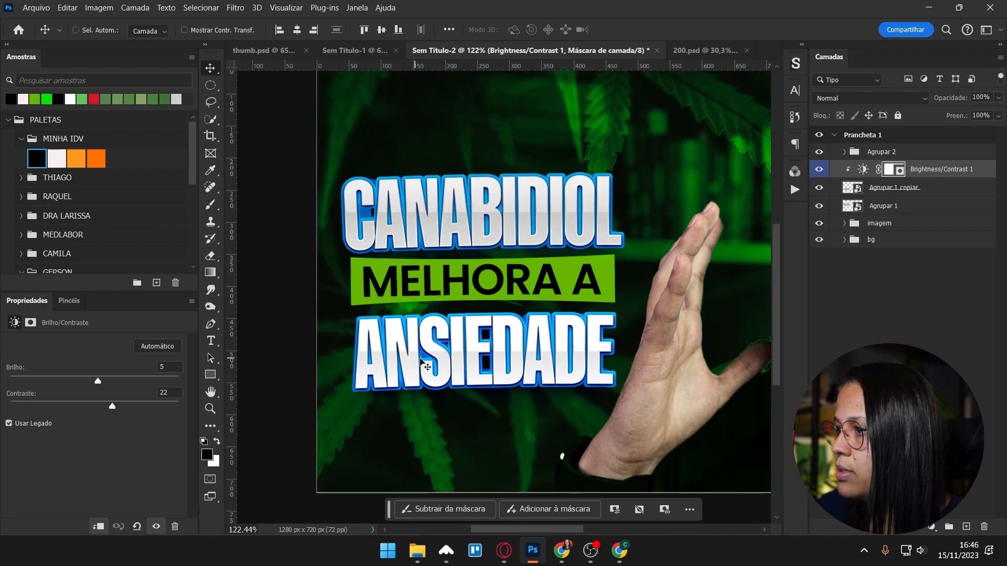
click(908, 205)
key(ctrl+v)
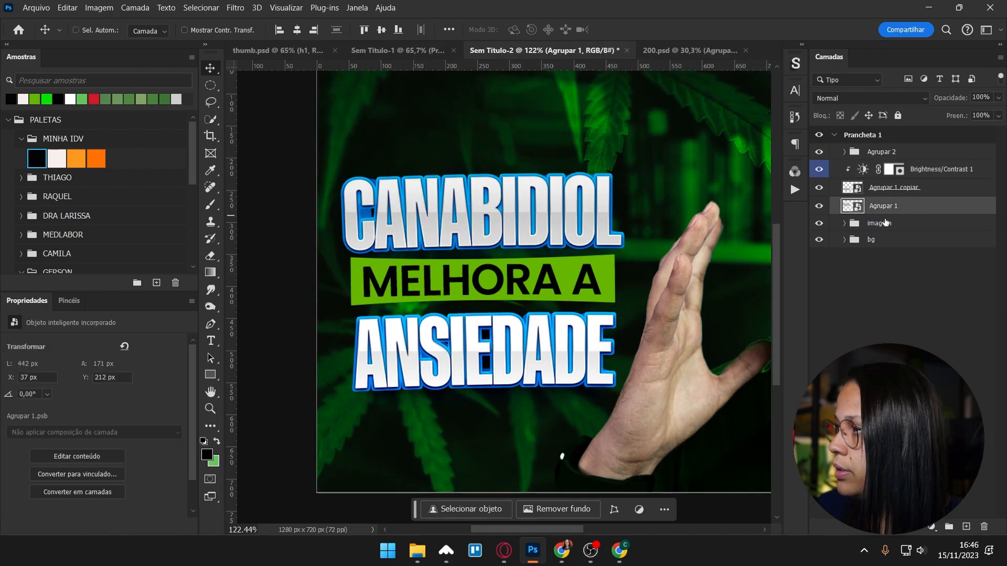
key(ctrl+alt+g)
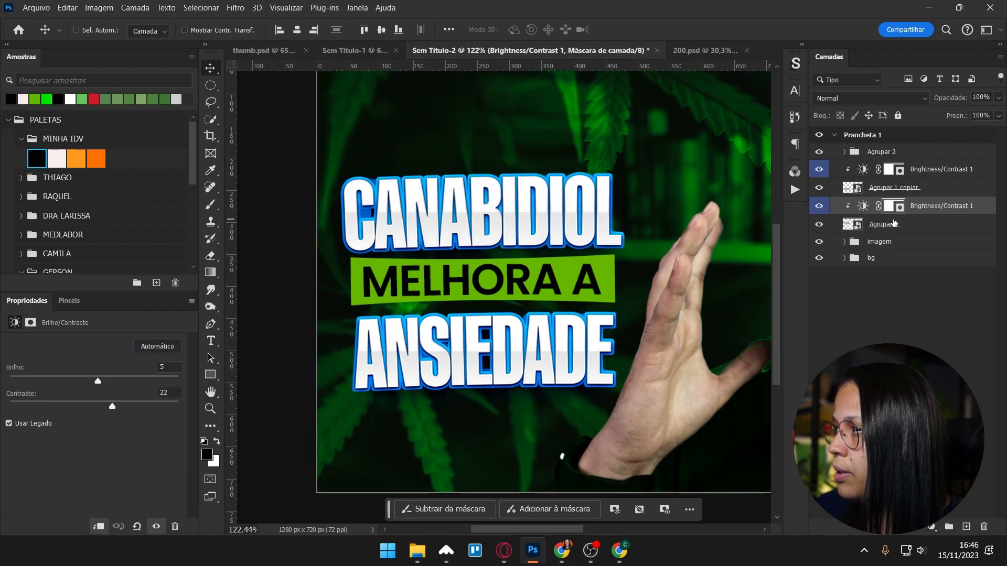
- Compare the title words with and without their Brightness/Contrast adjustments by toggling the adjustments' visibility
click(817, 206)
click(818, 206)
click(818, 207)
click(818, 207)
click(818, 170)
click(817, 171)
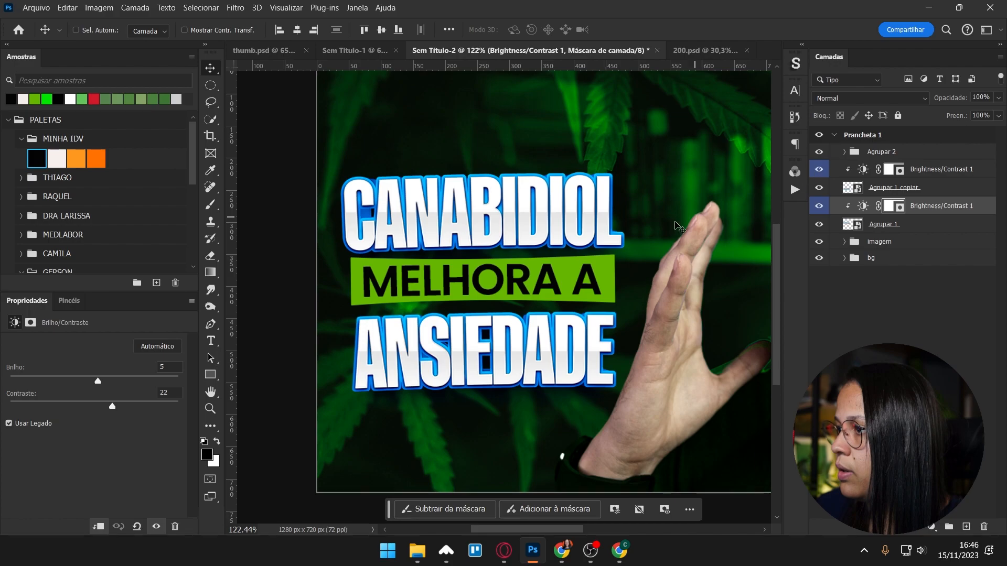
- Add a clipped Hue/Saturation adjustment to the CANABIDIOL layer with hue -107 and saturation -52
drag(590, 285, 535, 293)
click(920, 210)
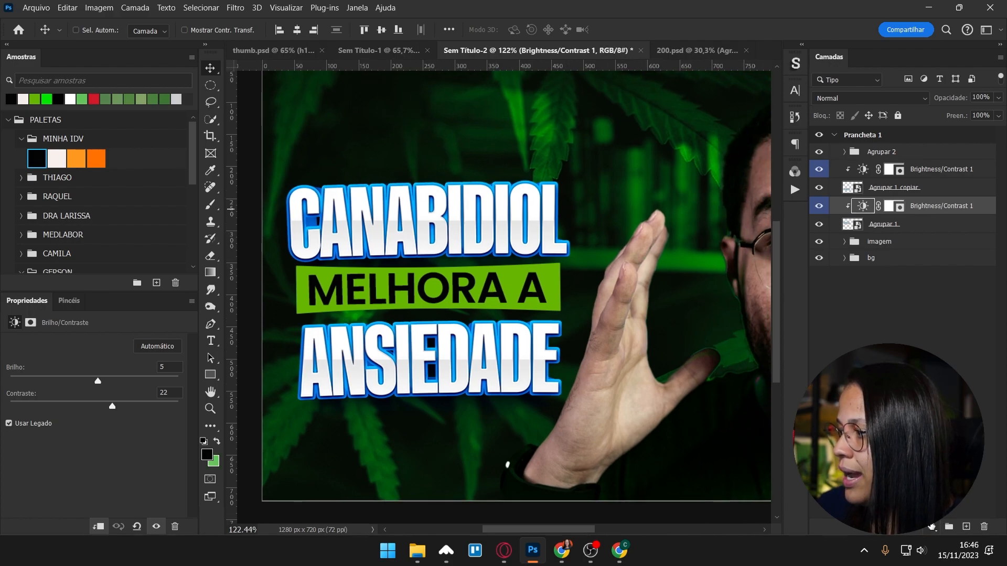
click(931, 526)
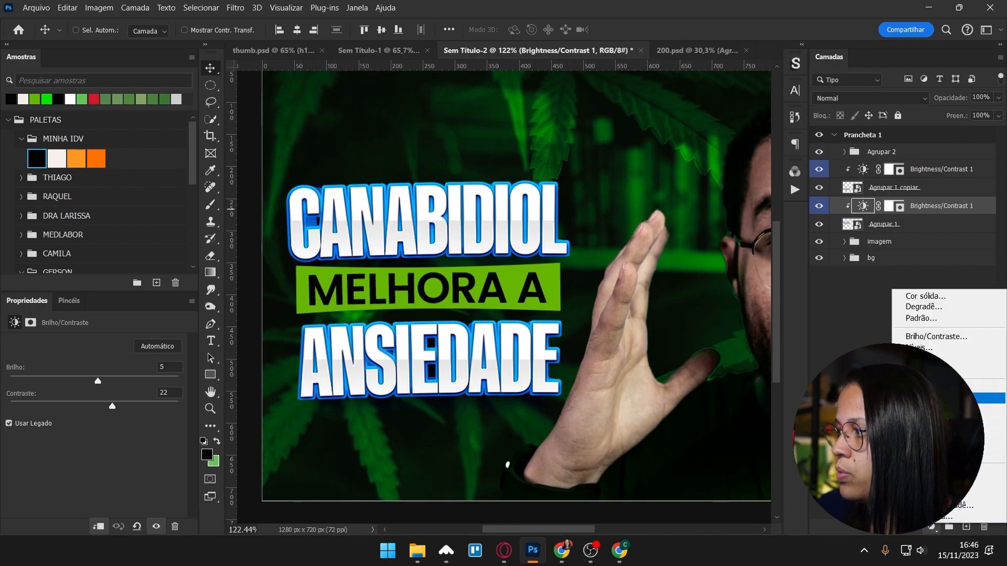
click(944, 398)
click(97, 395)
drag(97, 395, 50, 395)
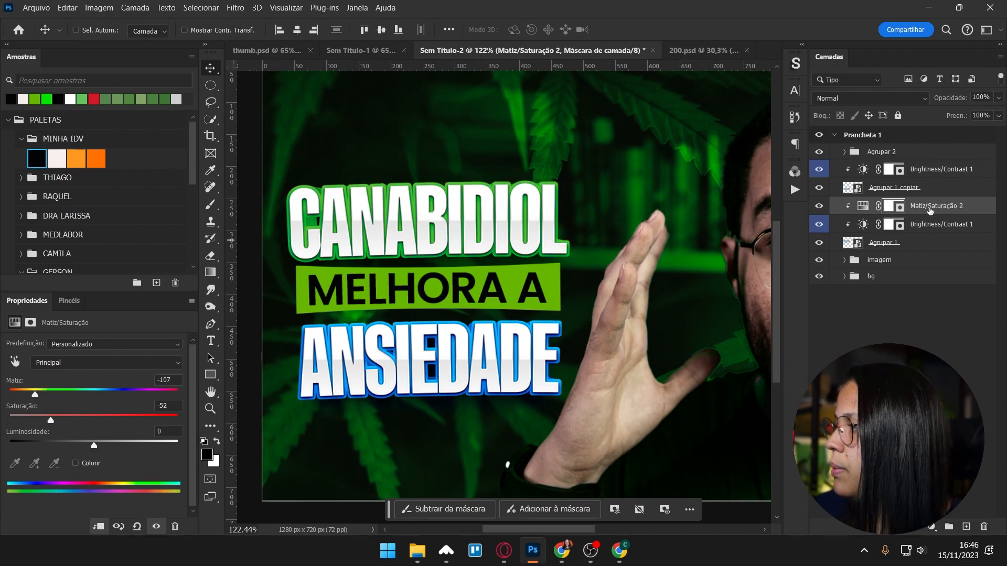
- Copy the Hue/Saturation adjustment above ANSIEDADE's Brightness/Contrast adjustment and clip it so it affects only that word
click(930, 209)
click(889, 170)
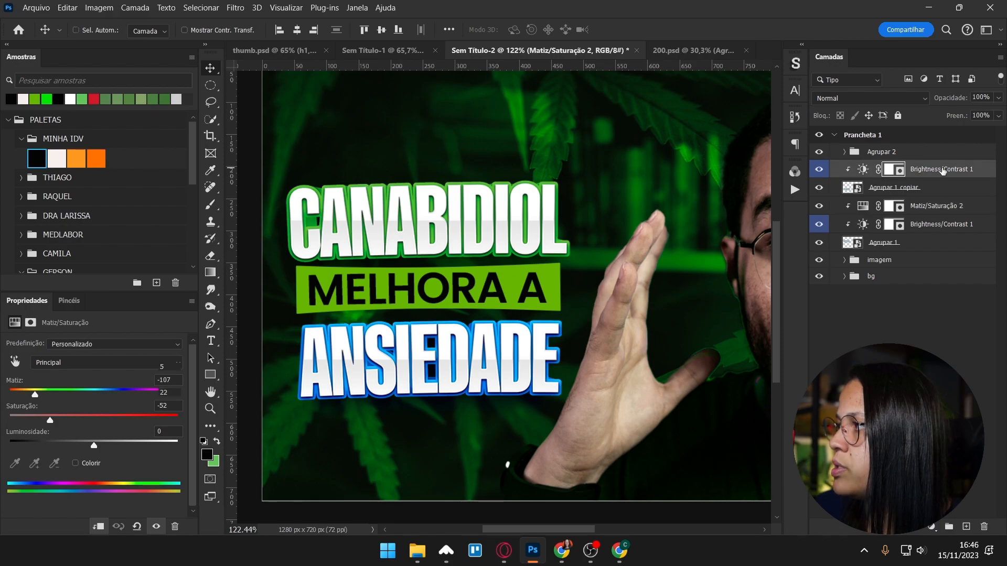
key(ctrl+v)
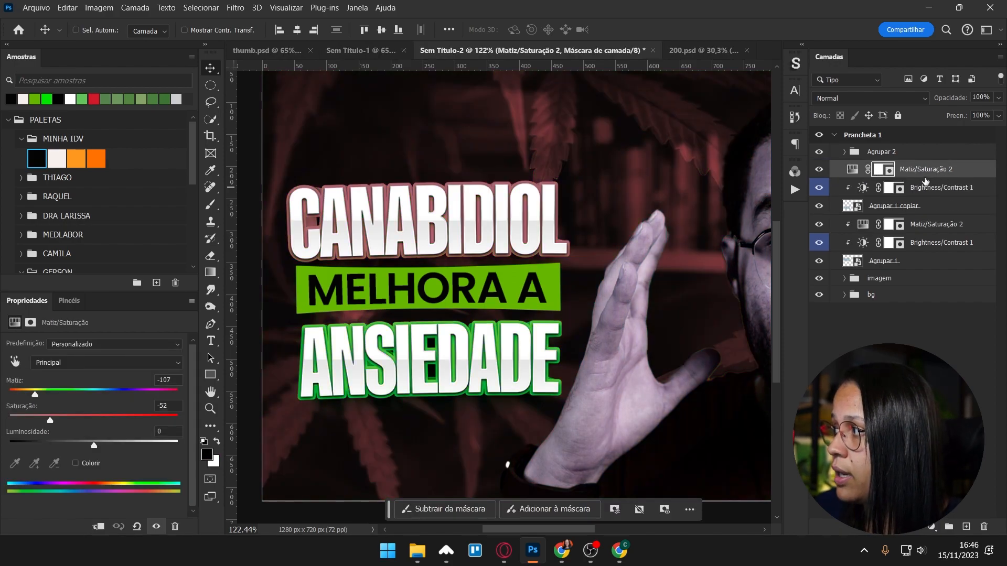
alt+click(927, 179)
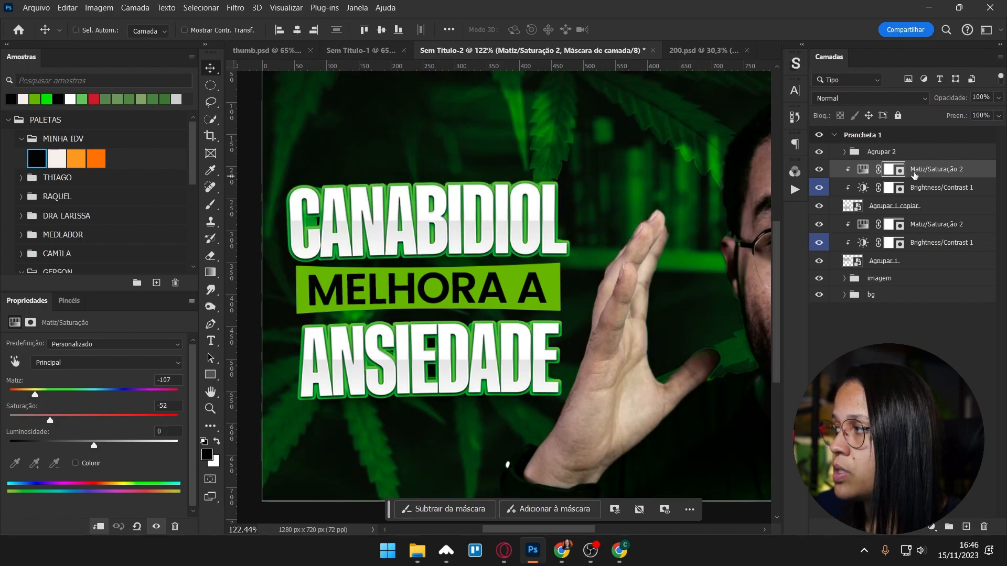
alt+click(914, 176)
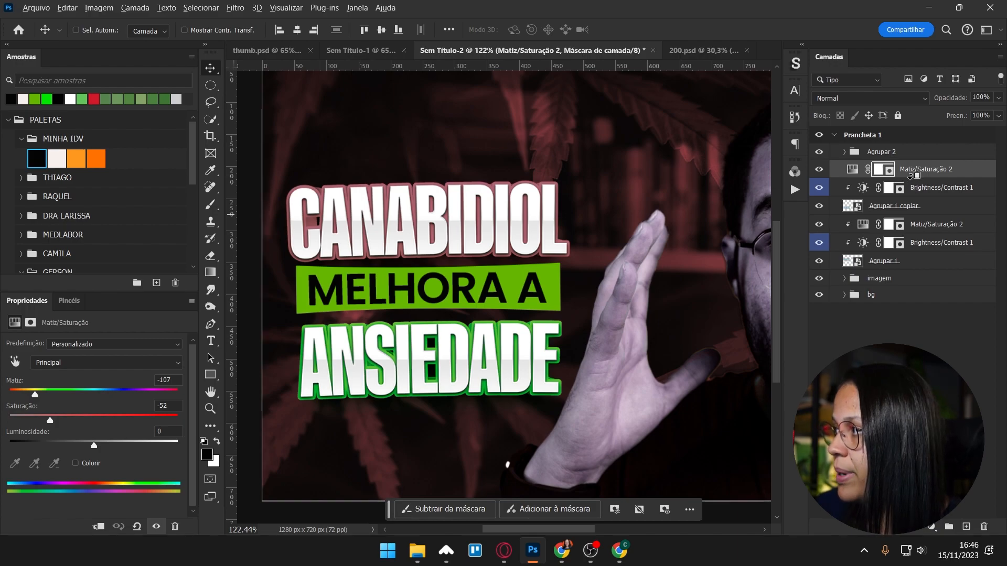
alt+click(909, 176)
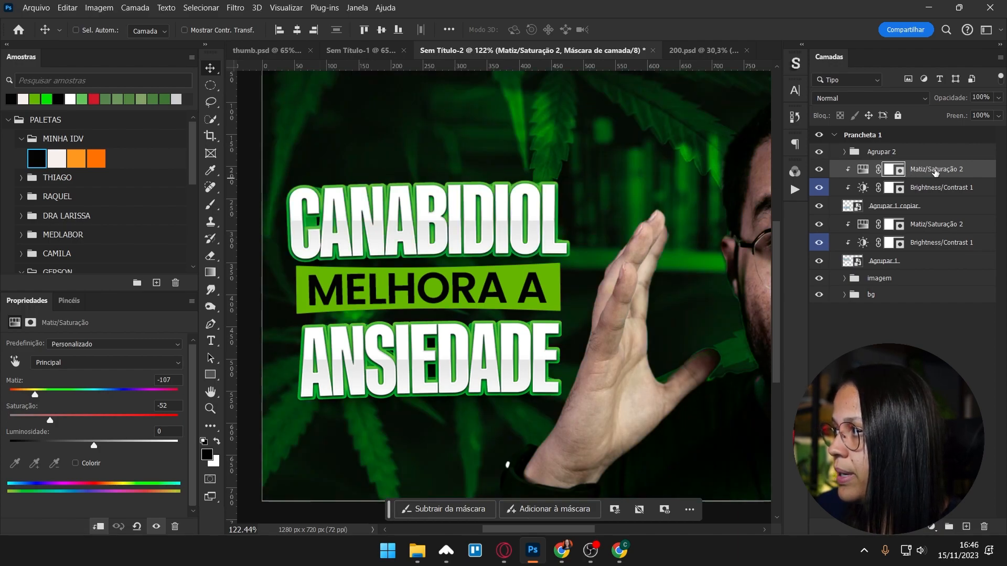
- Recolor the rectangle behind MELHORA A with a green sampled from the CANABIDIOL word's outline, and collapse its group
scroll(498, 330, up, 1)
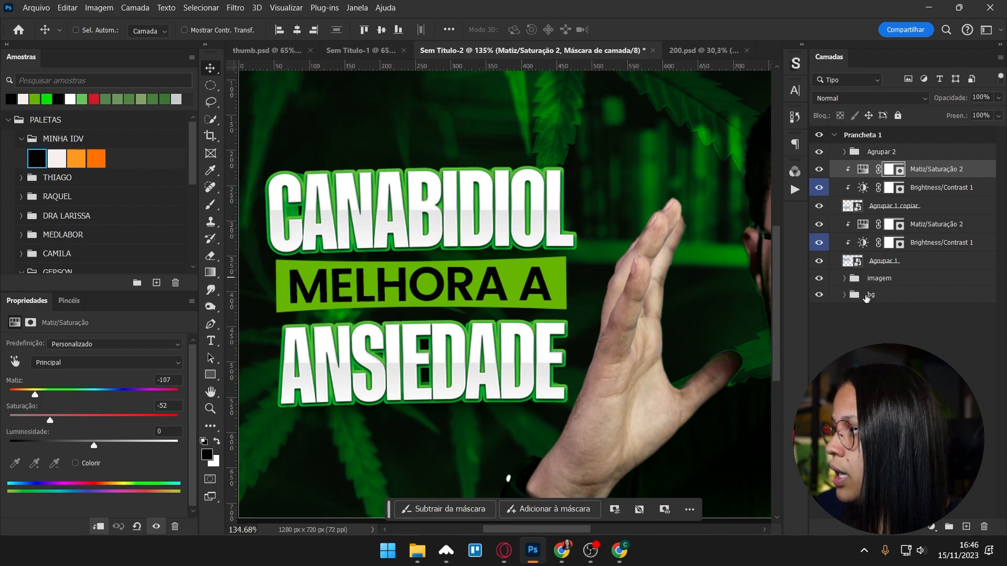
click(879, 264)
click(892, 206)
click(844, 151)
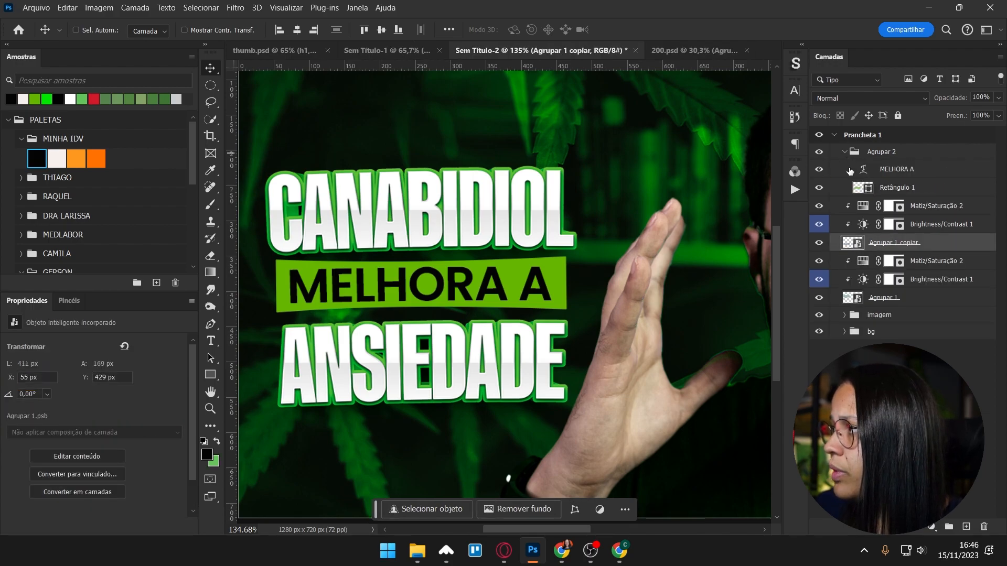
click(857, 189)
double_click(857, 189)
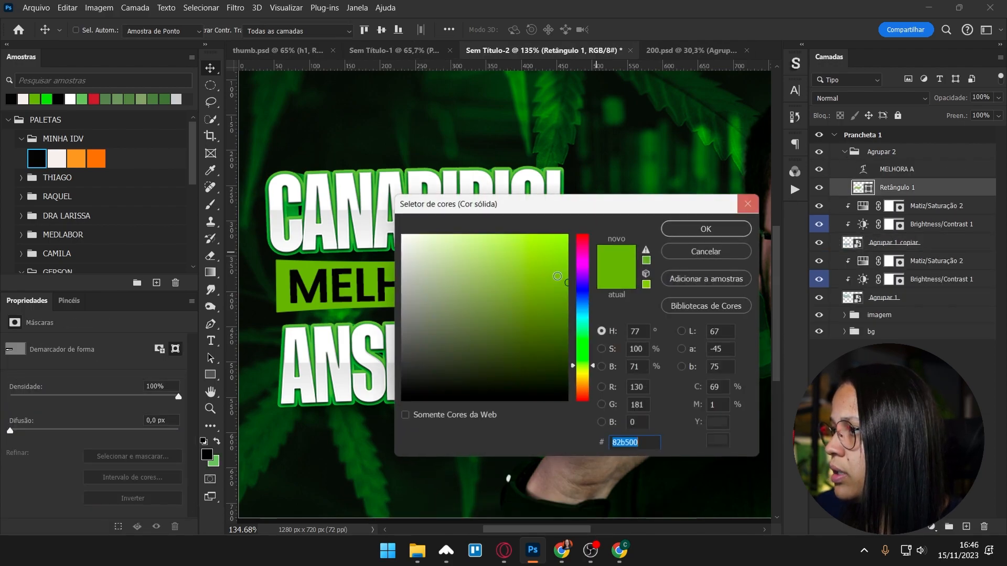
click(354, 237)
drag(497, 206, 571, 336)
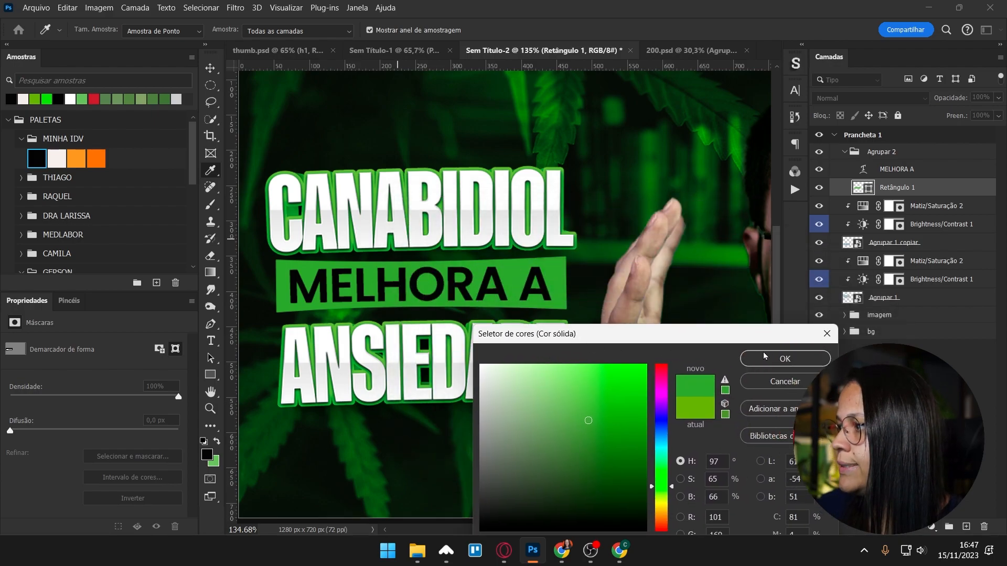
click(766, 357)
click(844, 152)
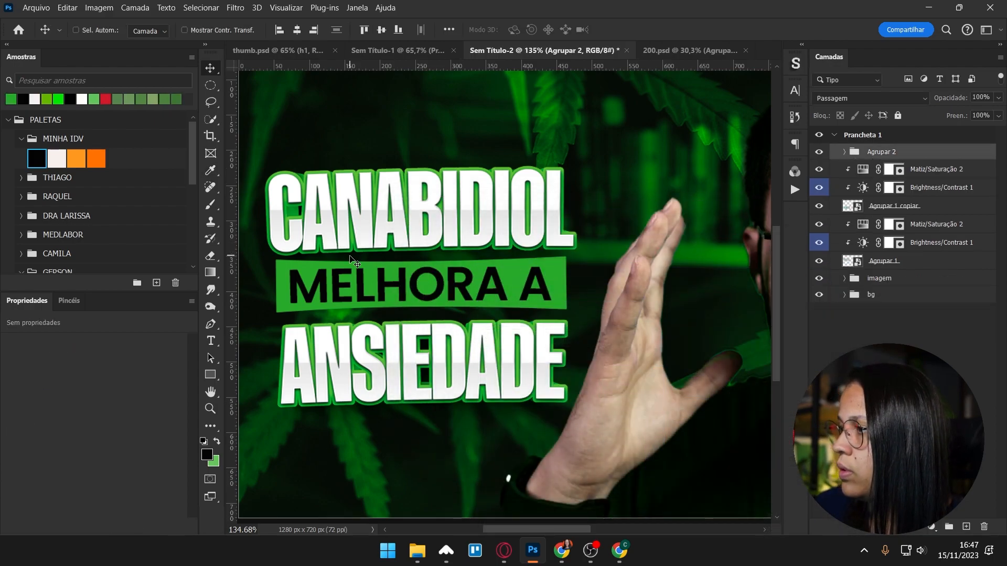
- Move the ANSIEDADE word up closer to the MELHORA A strip, to about X 52 px, Y 422 px
scroll(357, 281, down, 3)
scroll(347, 287, up, 3)
ctrl+click(362, 359)
drag(472, 362, 469, 351)
scroll(456, 325, up, 2)
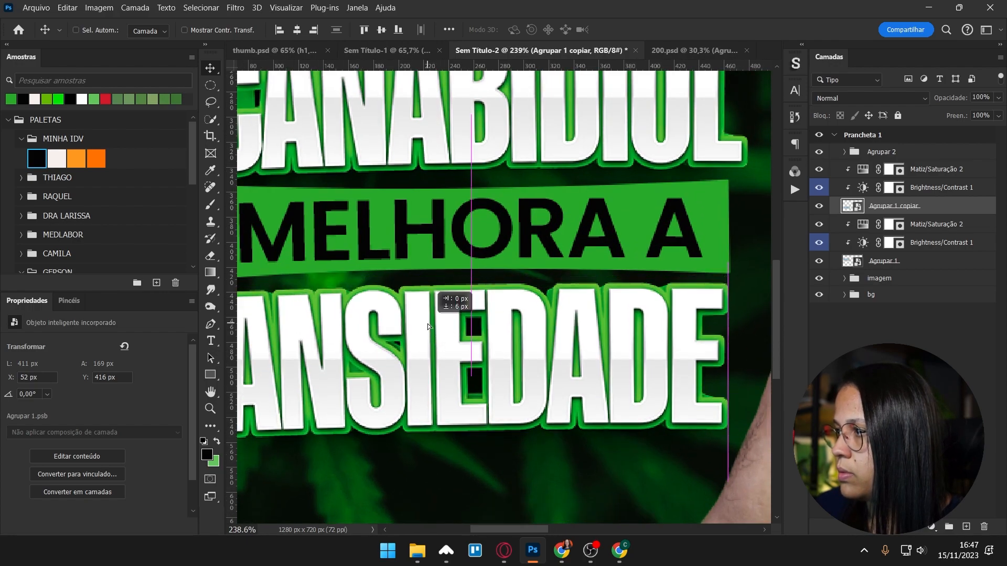
scroll(454, 321, down, 5)
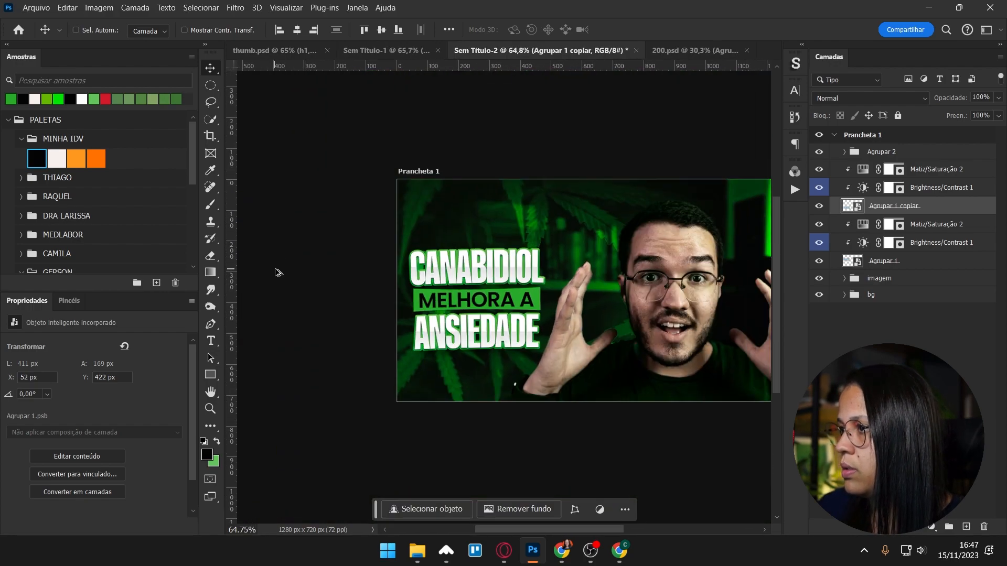
scroll(493, 297, up, 3)
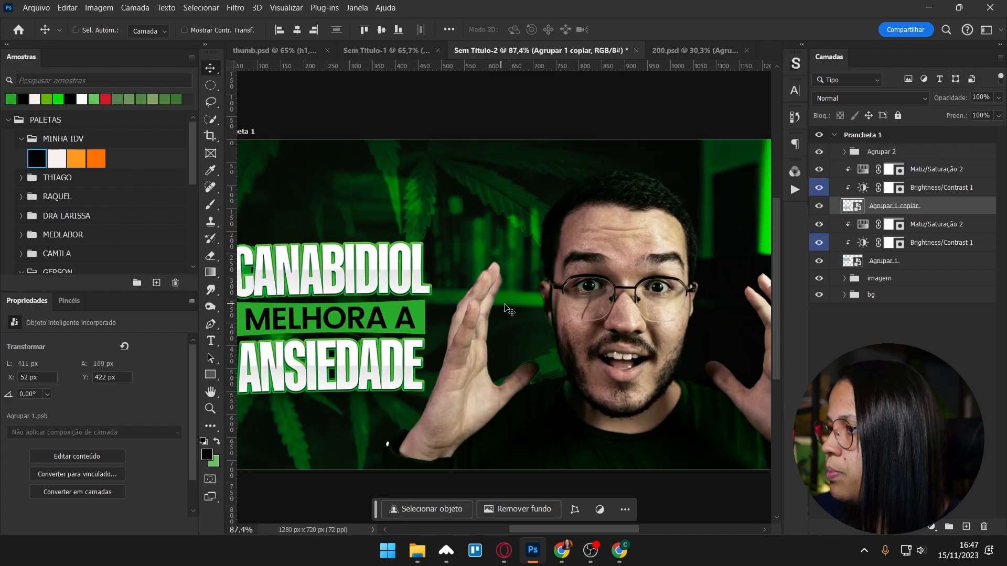
- Group all title layers, from Agrupar 2 down to Agrupar 1, and name the group "título"
click(903, 157)
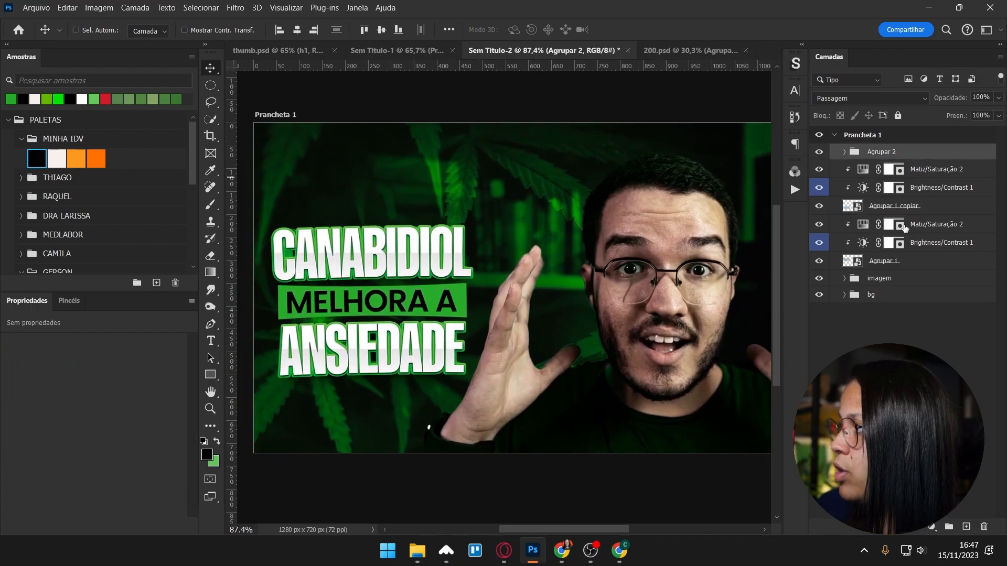
shift+click(899, 262)
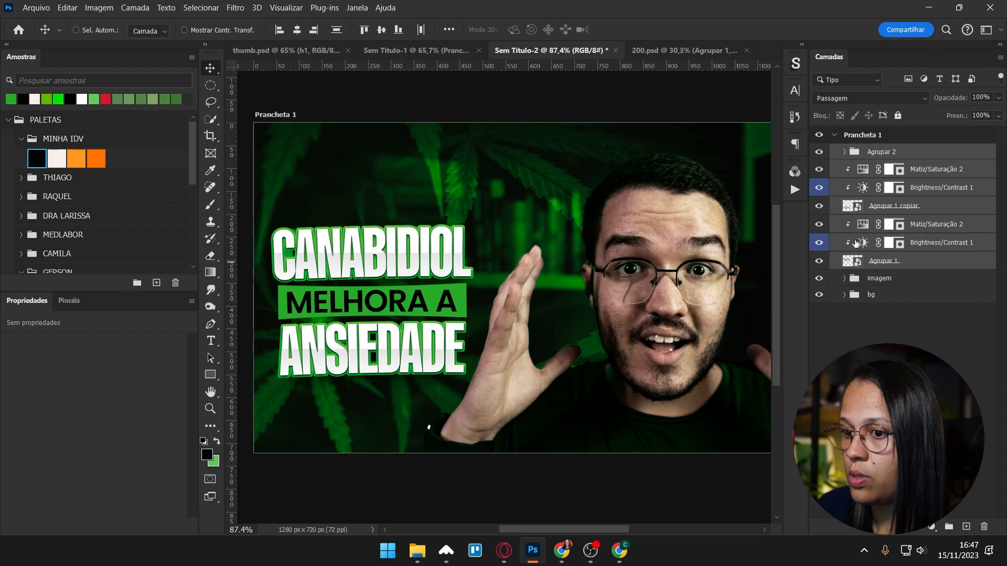
key(ctrl+g)
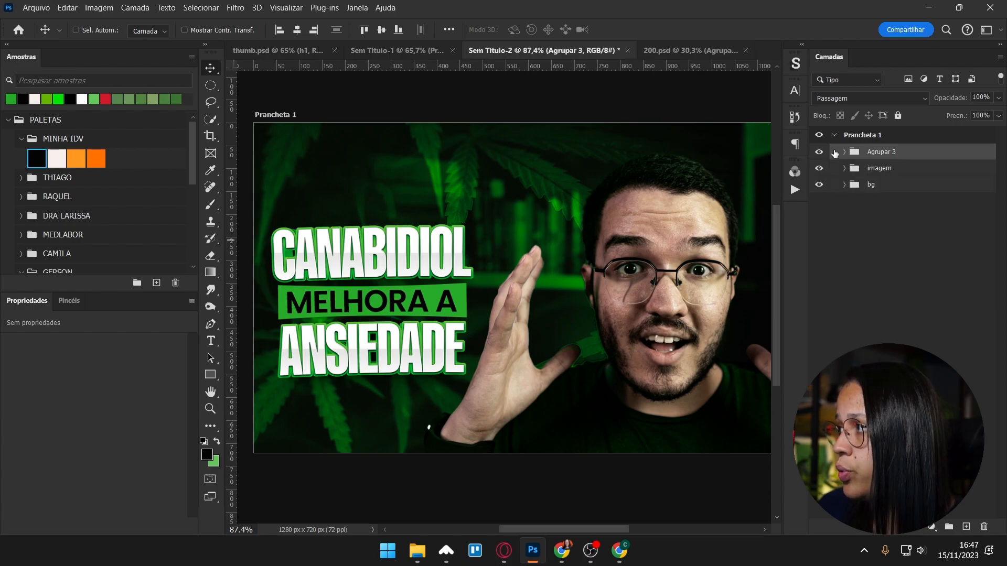
key(ctrl+t)
key(Return)
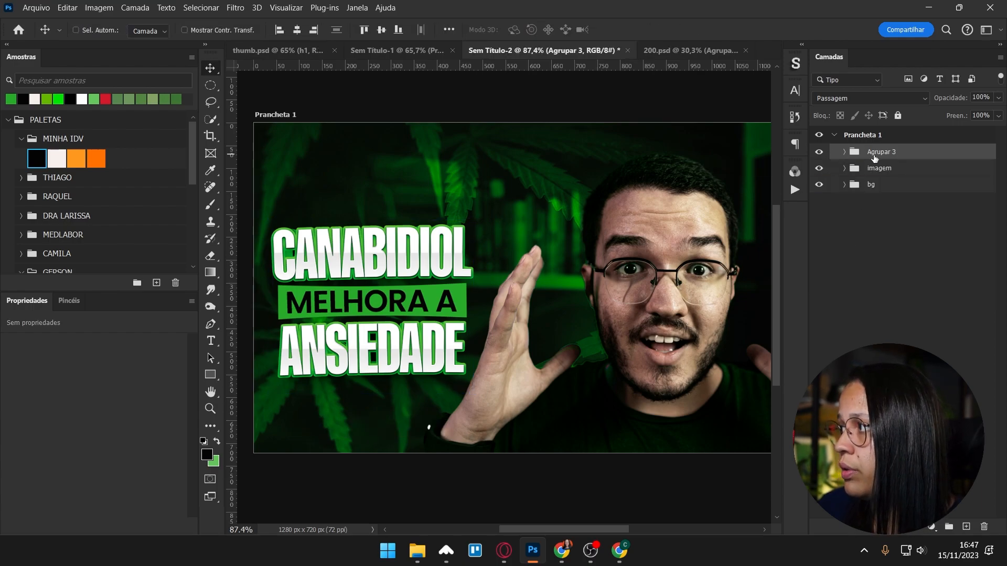
double_click(874, 153)
text(título)
key(Return)
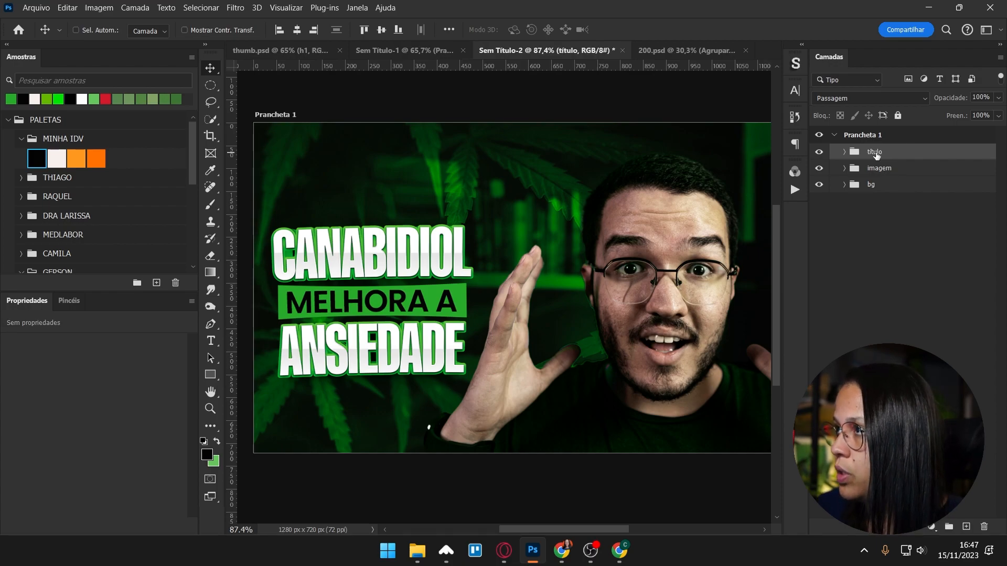
- Duplicate the título group, rename the lower one "título (cópia)" and leave only that one hidden
key(ctrl+j)
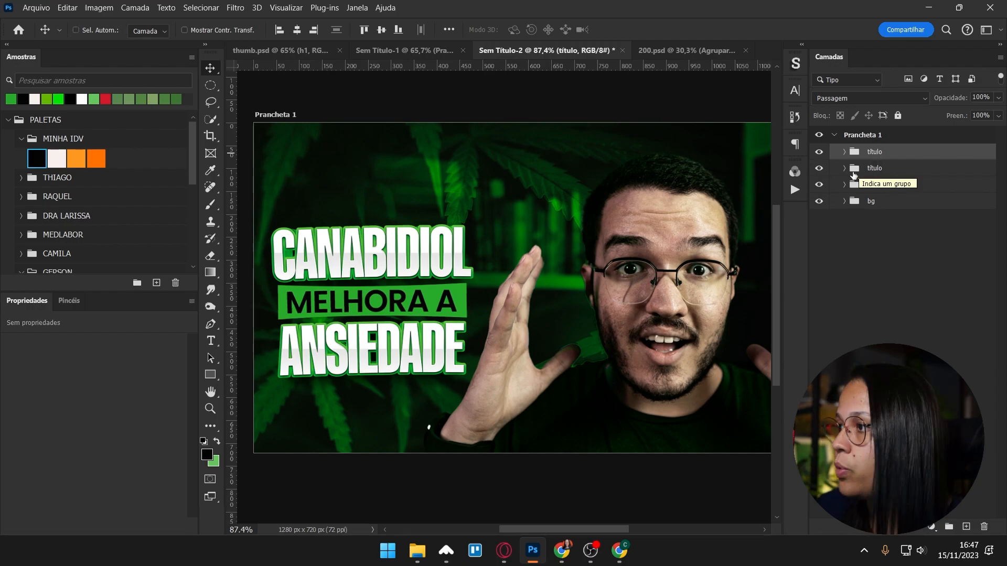
click(818, 171)
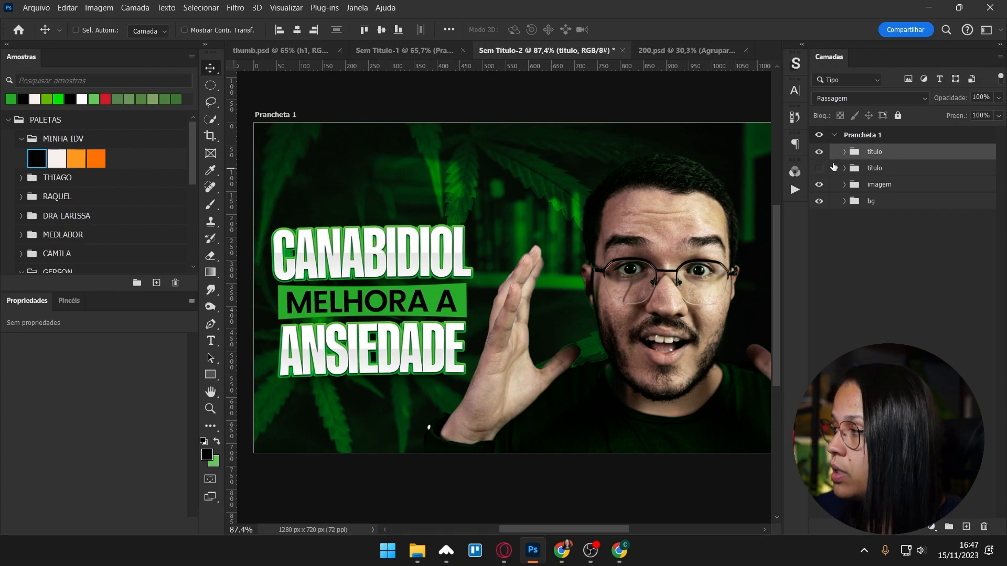
click(818, 152)
click(819, 168)
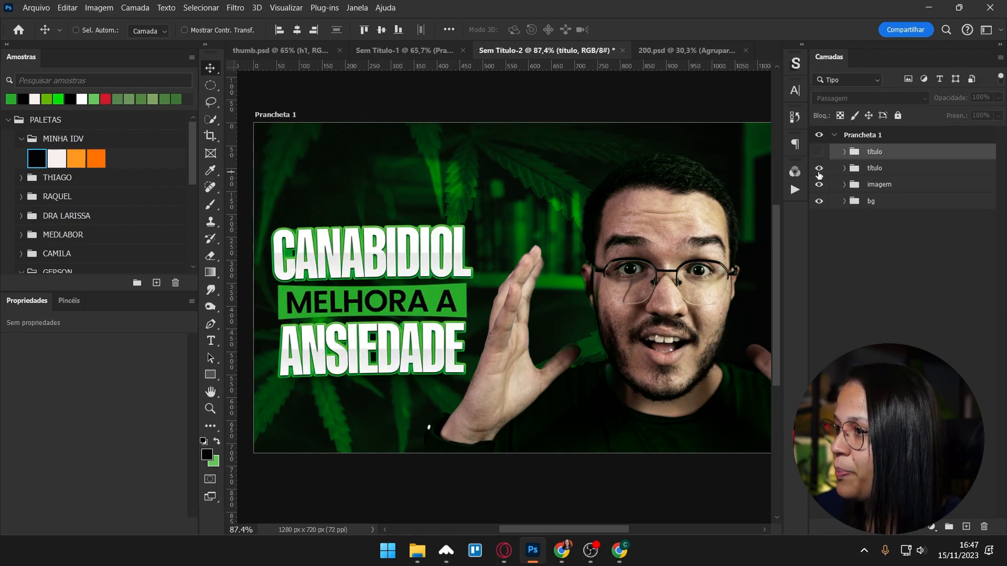
click(857, 169)
double_click(875, 168)
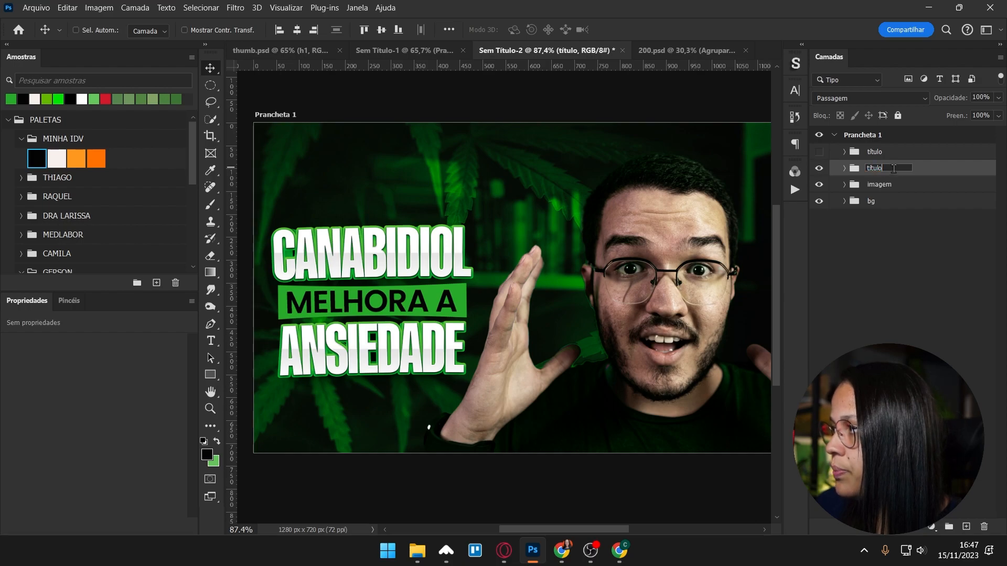
text((cópia))
key(Return)
click(818, 168)
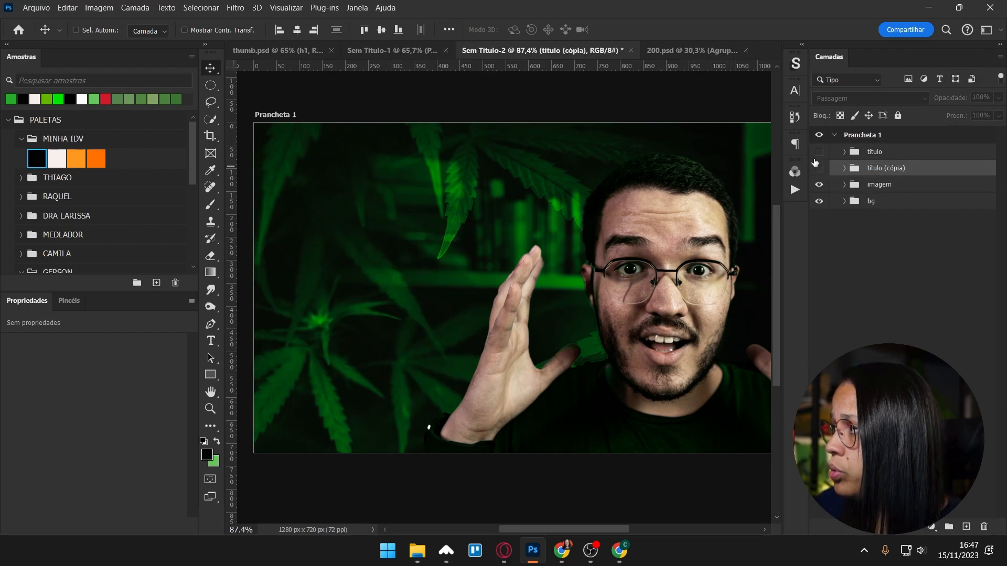
click(819, 152)
- Convert the visible título group into a smart object
click(881, 153)
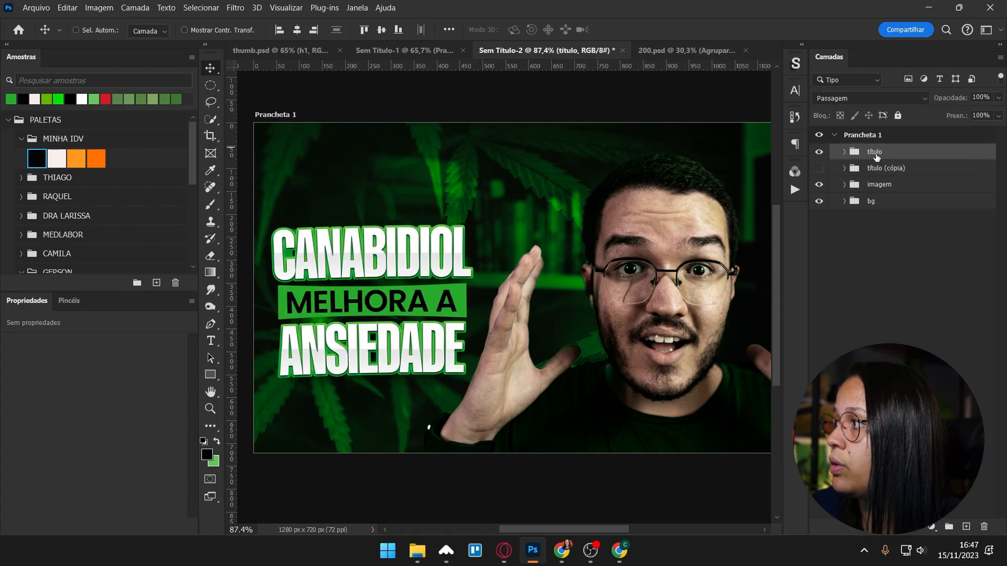
right_click(876, 157)
click(839, 175)
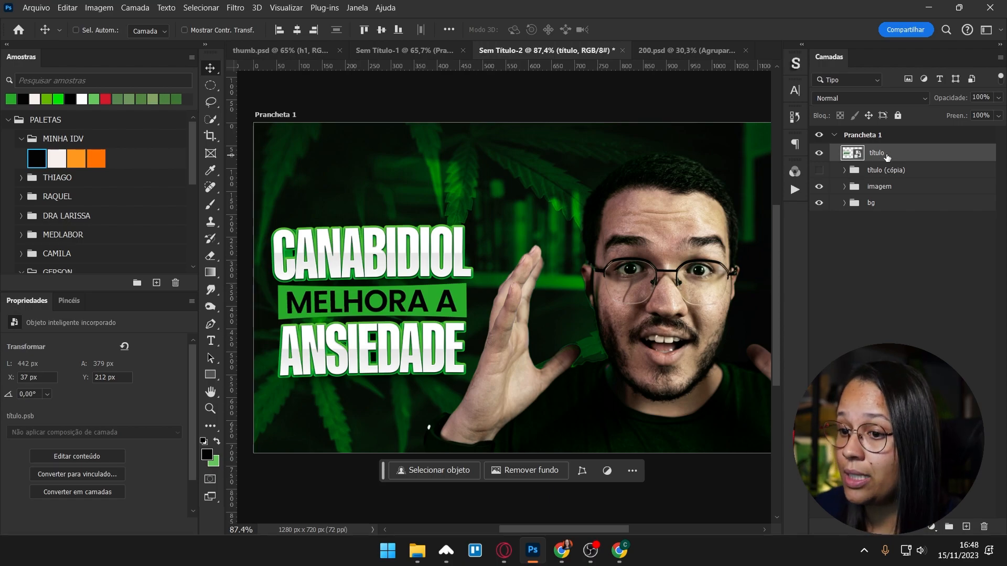
click(67, 9)
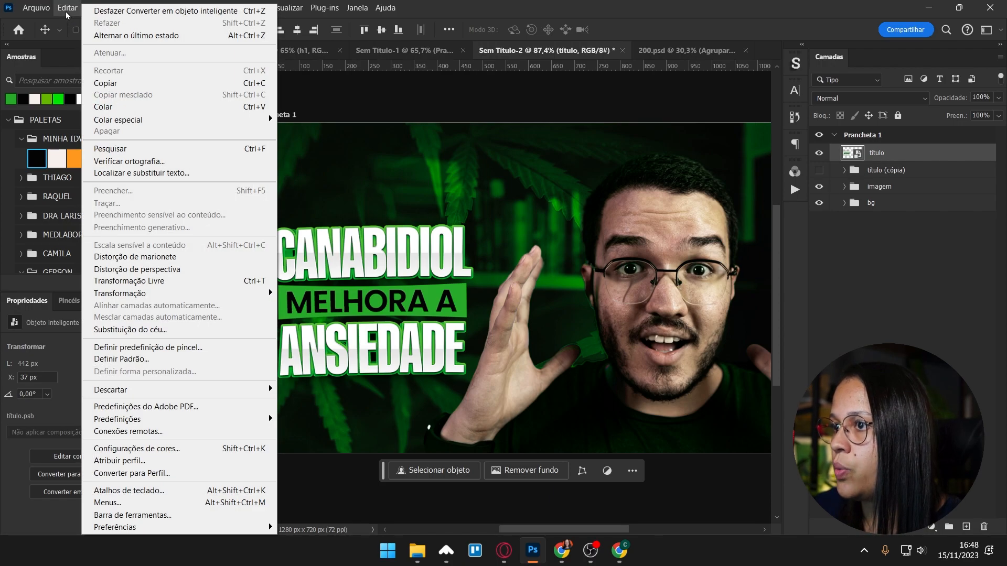
mouse_move(246, 293)
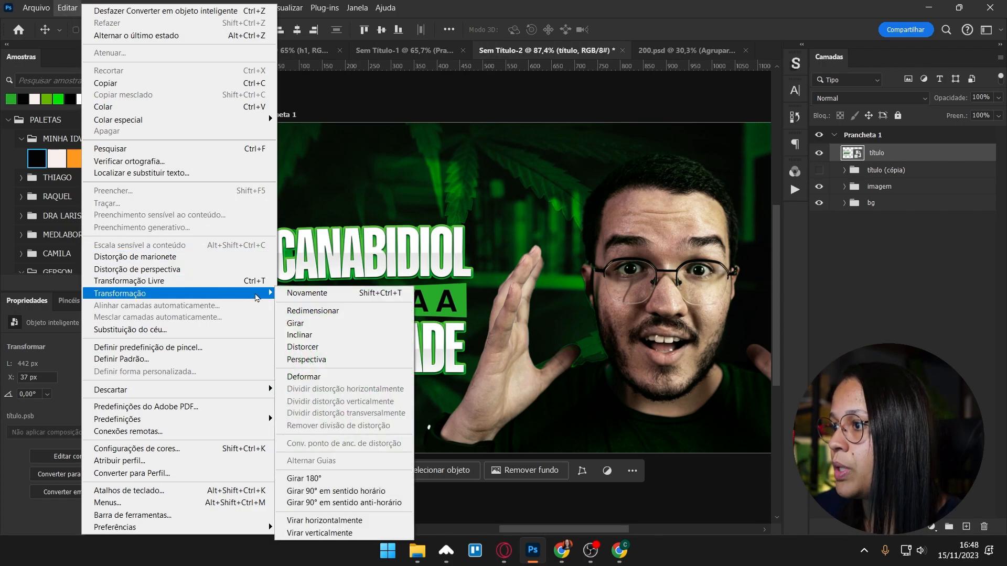
click(349, 360)
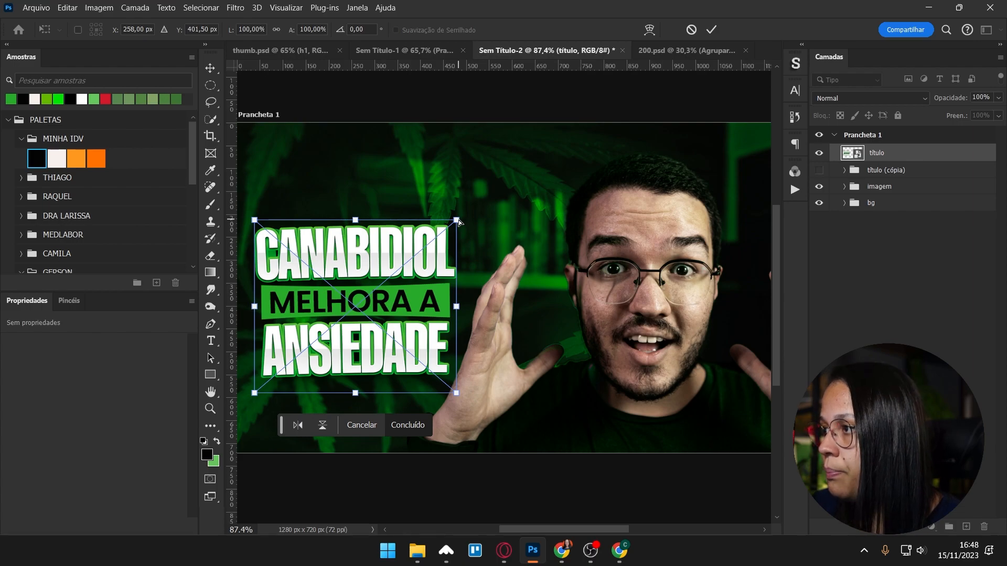
drag(458, 223, 445, 246)
key(Escape)
- Apply a Perspective transform to the título smart object, narrowing its right edge slightly so the title tapers toward the man's hand
scroll(413, 272, down, 2)
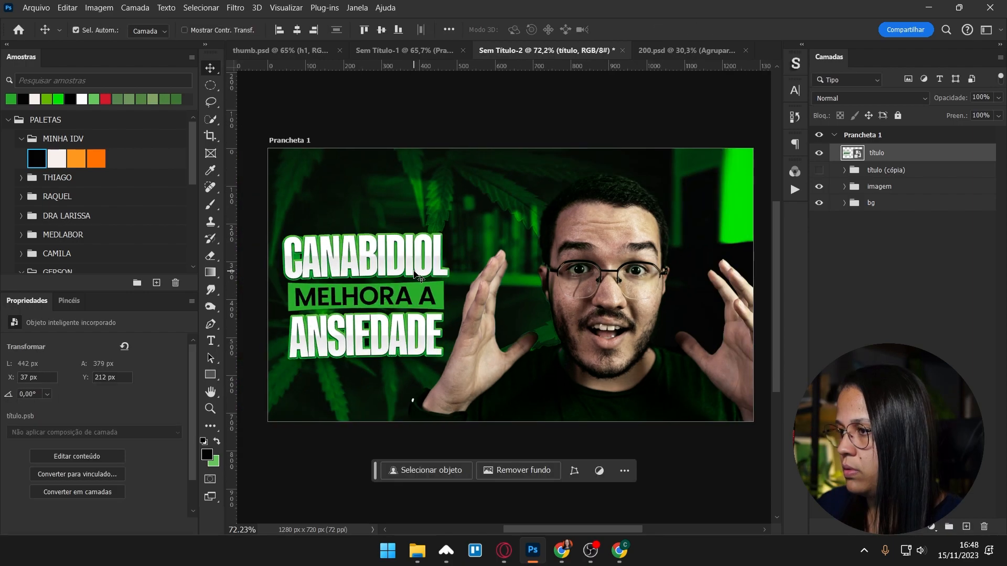
scroll(414, 279, up, 1)
click(67, 7)
mouse_move(125, 290)
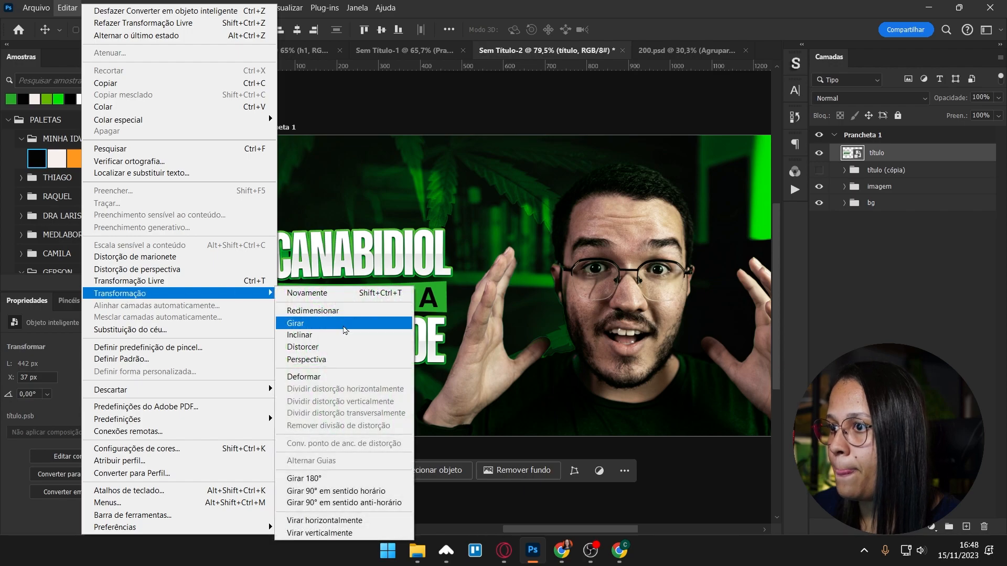
click(348, 361)
drag(452, 230, 455, 239)
key(Return)
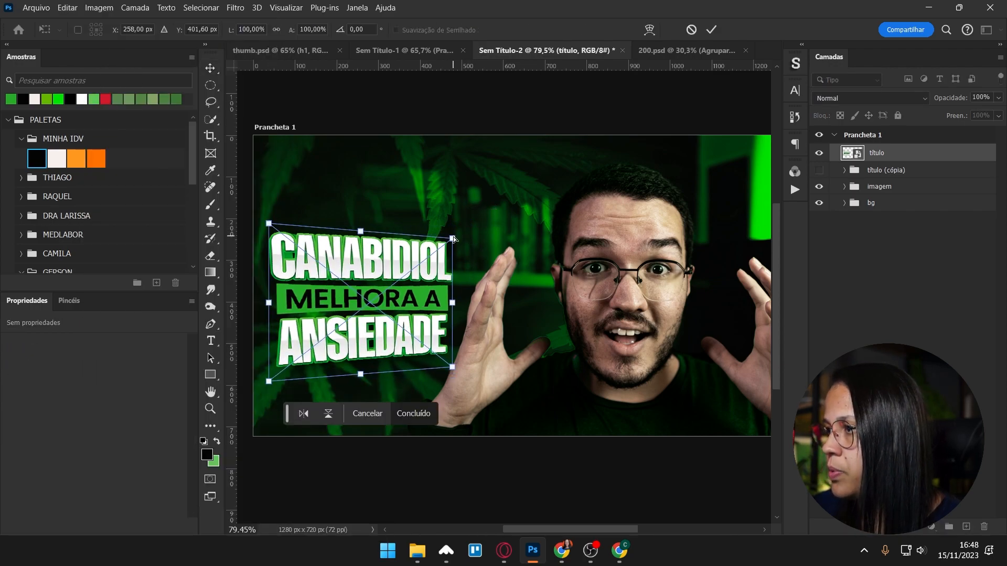
click(381, 29)
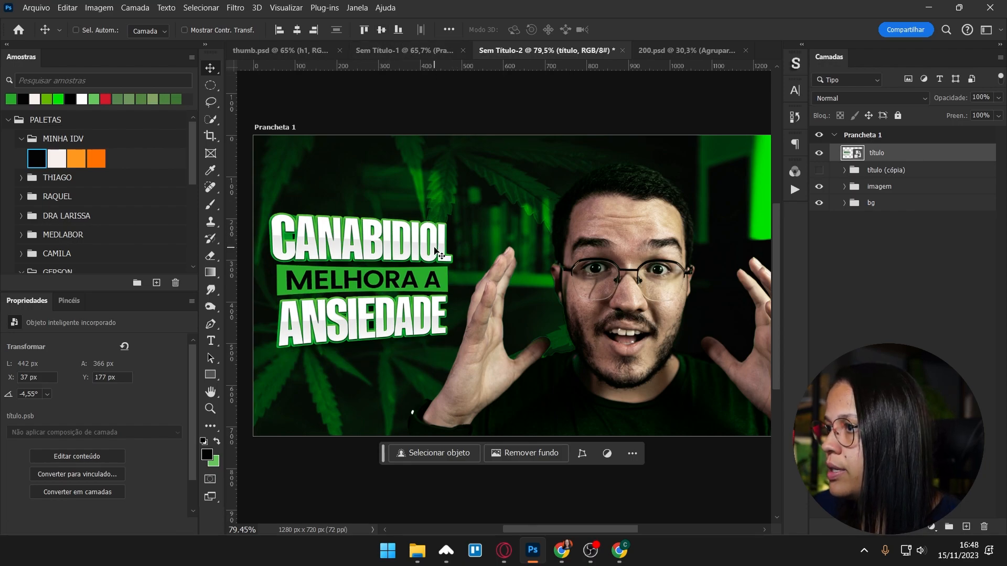
- Enlarge the título smart object proportionally to about 481 px wide and shift it slightly down
key(ctrl+t)
drag(456, 224, 478, 209)
key(Return)
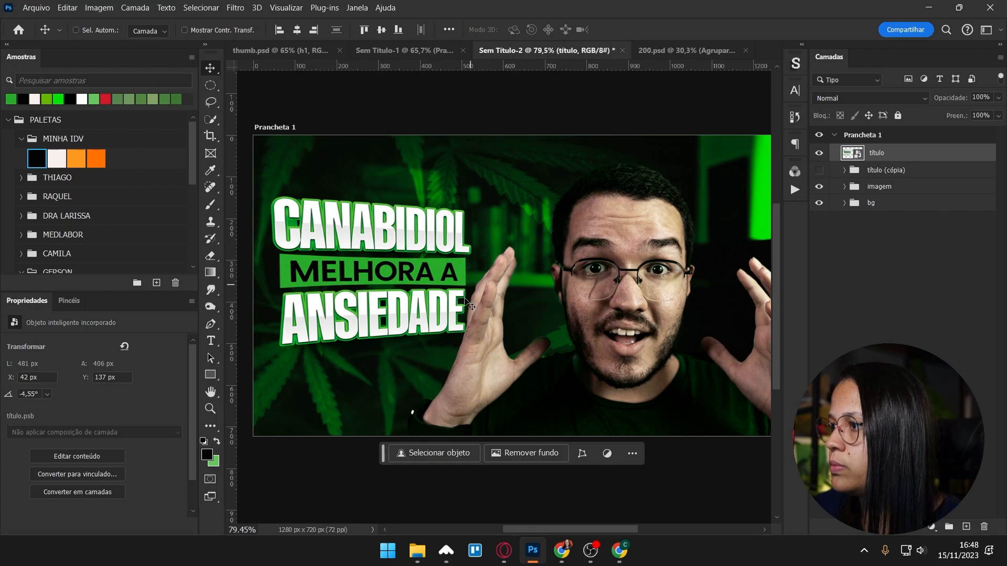
drag(367, 273, 369, 276)
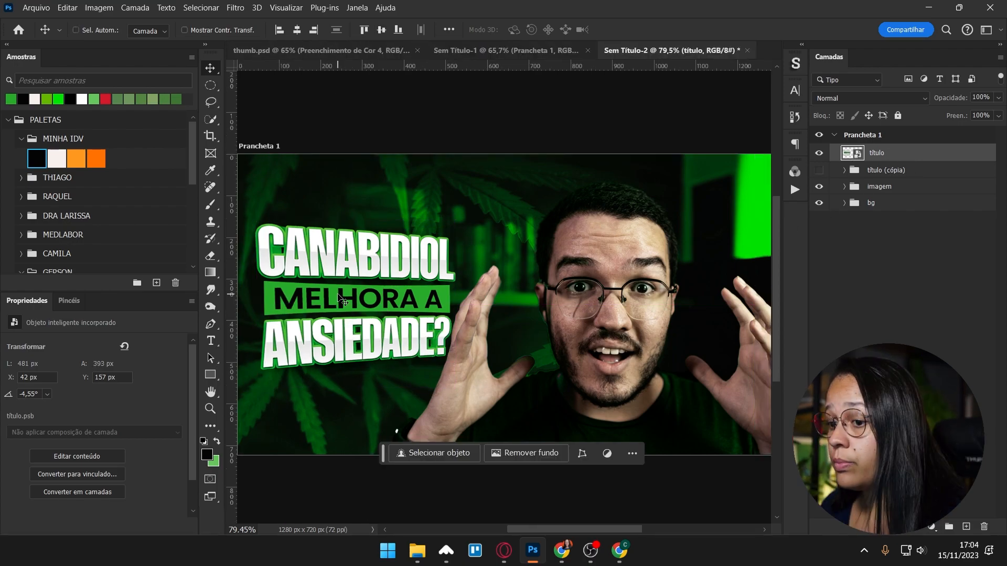
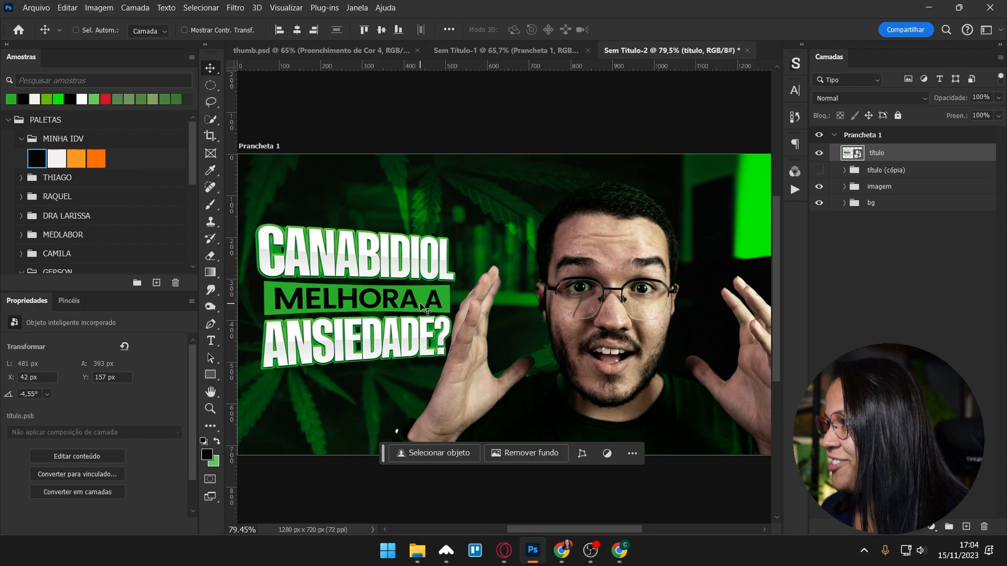
- Group the título smart object with the hidden título (cópia) group, name the new group "título" and check its contents
shift+click(885, 173)
key(ctrl+g)
double_click(871, 153)
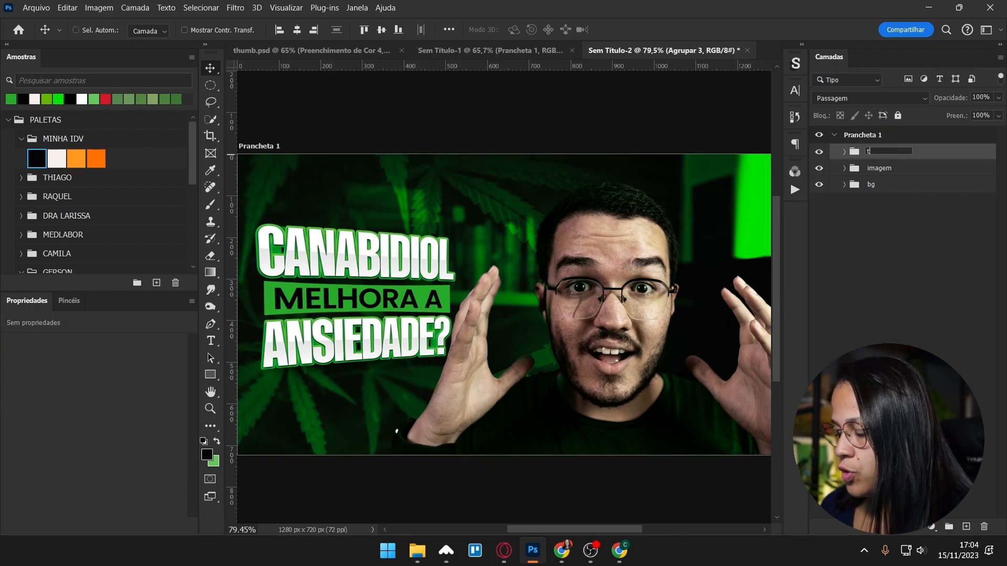
key(Return)
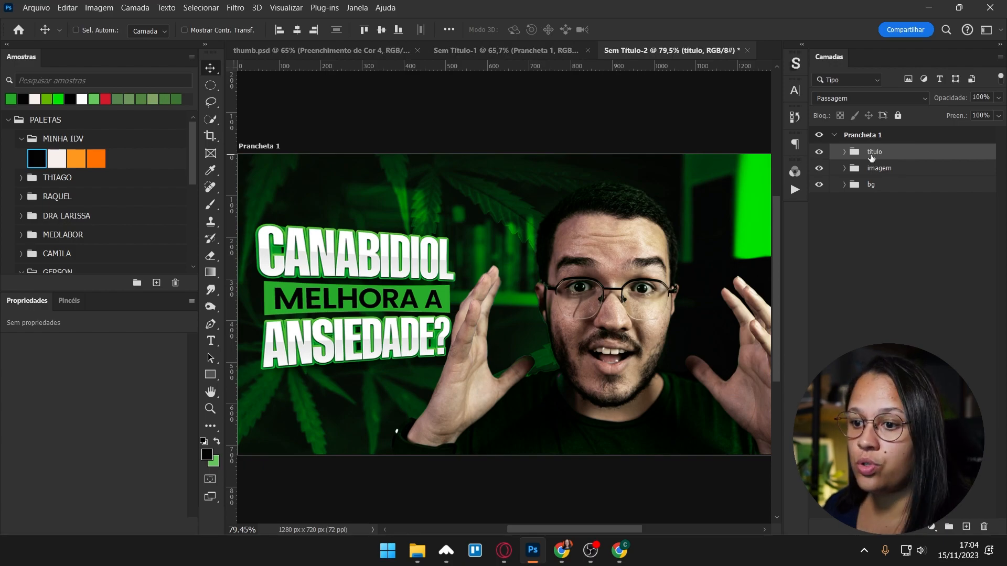
click(845, 152)
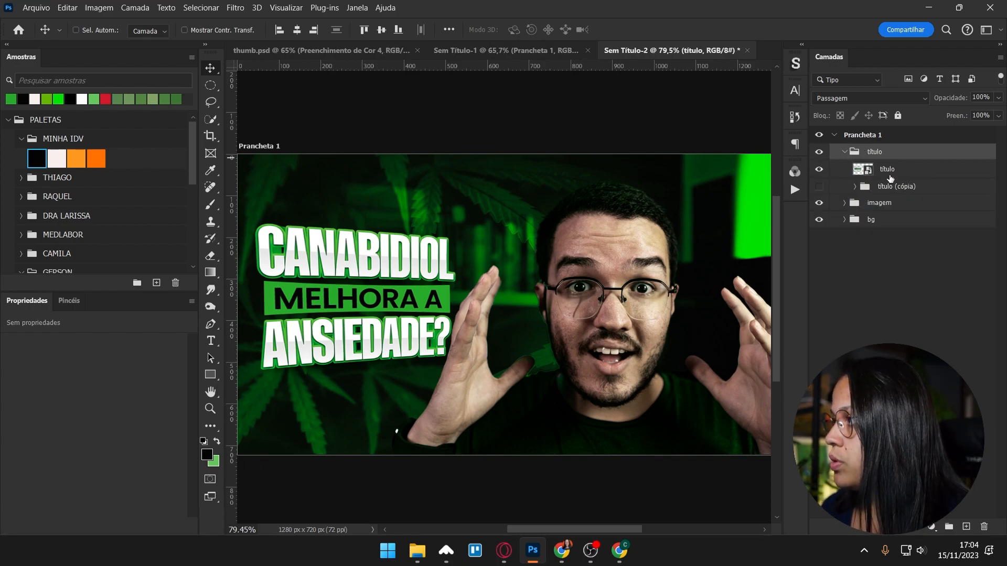
click(865, 187)
click(845, 153)
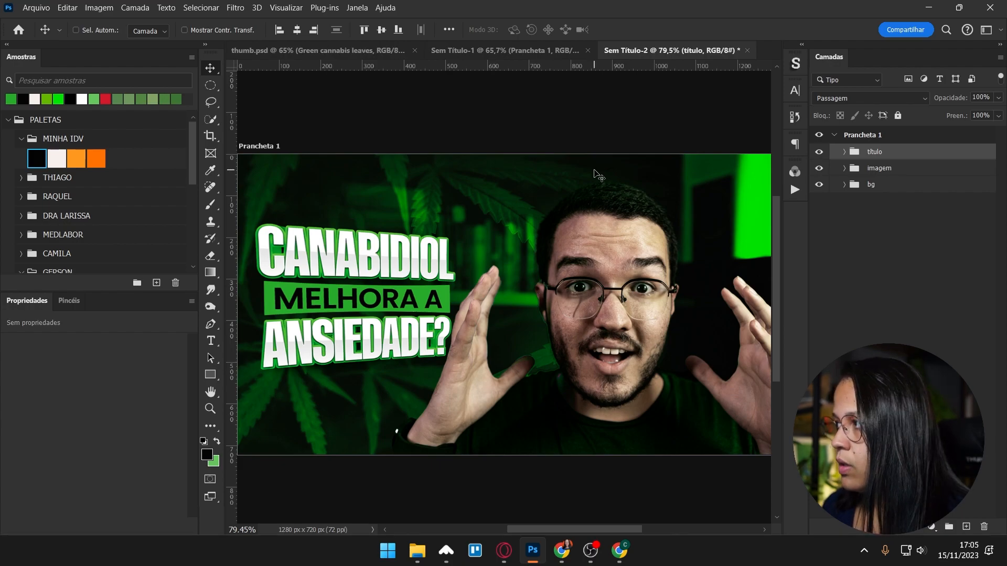
- Paste the folha cannabis leaf above the título group and scale it down to about 21.43%, near the artboard's lower left
key(ctrl+v)
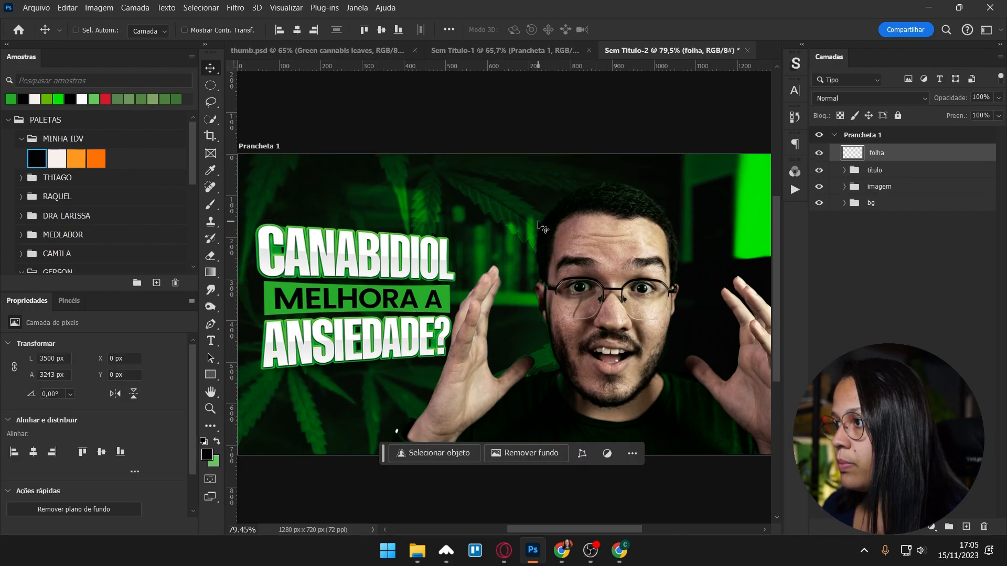
scroll(515, 239, down, 3)
key(ctrl+t)
drag(649, 334, 456, 220)
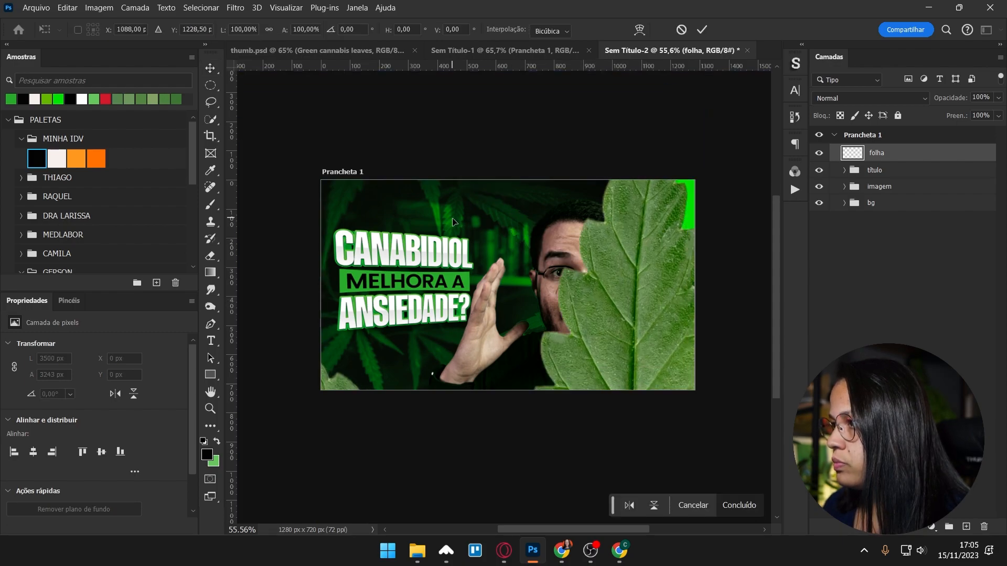
drag(568, 286, 396, 304)
scroll(454, 238, down, 3)
drag(459, 130, 411, 297)
scroll(430, 311, up, 3)
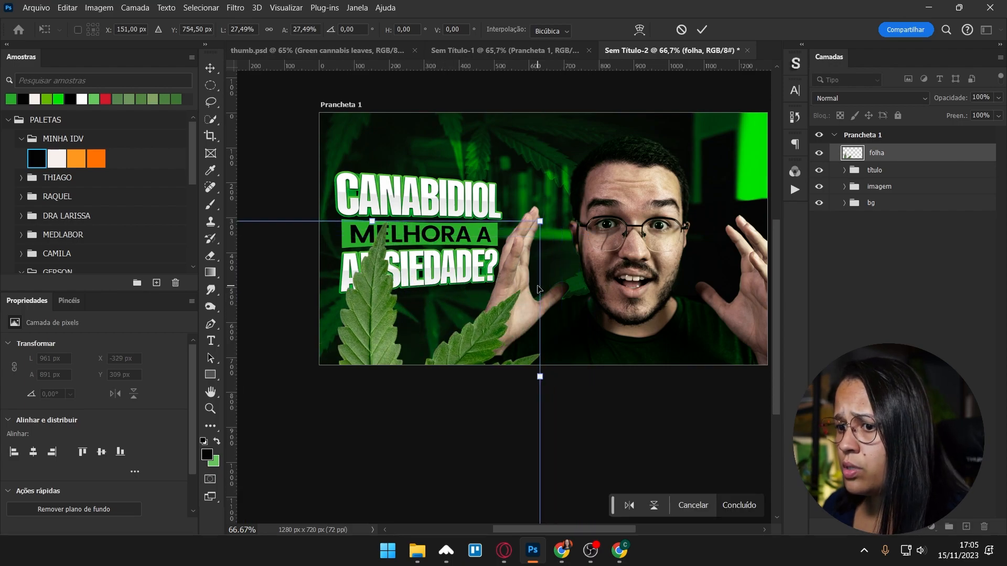
drag(548, 256, 511, 257)
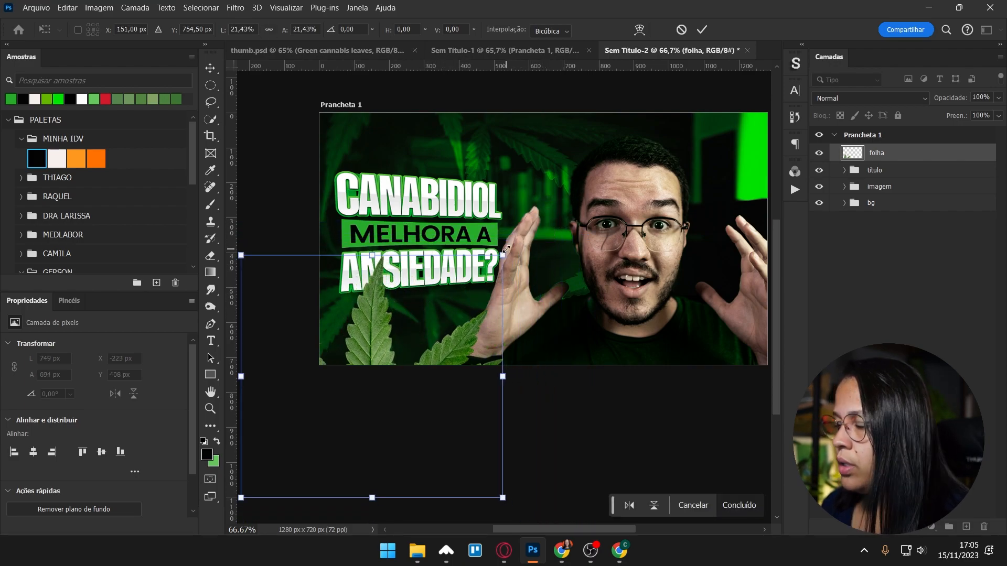
key(Return)
- Move the folha leaf into the artboard's lower left corner, to about X -354 px, Y 300 px, and convert it into a smart object
scroll(517, 258, up, 2)
scroll(493, 270, up, 1)
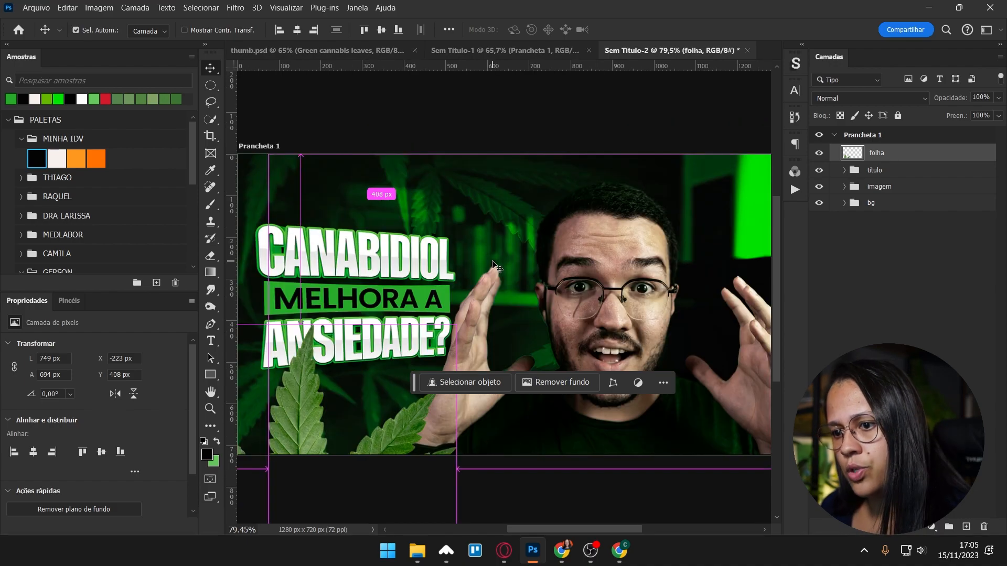
scroll(440, 286, down, 2)
drag(395, 298, 344, 252)
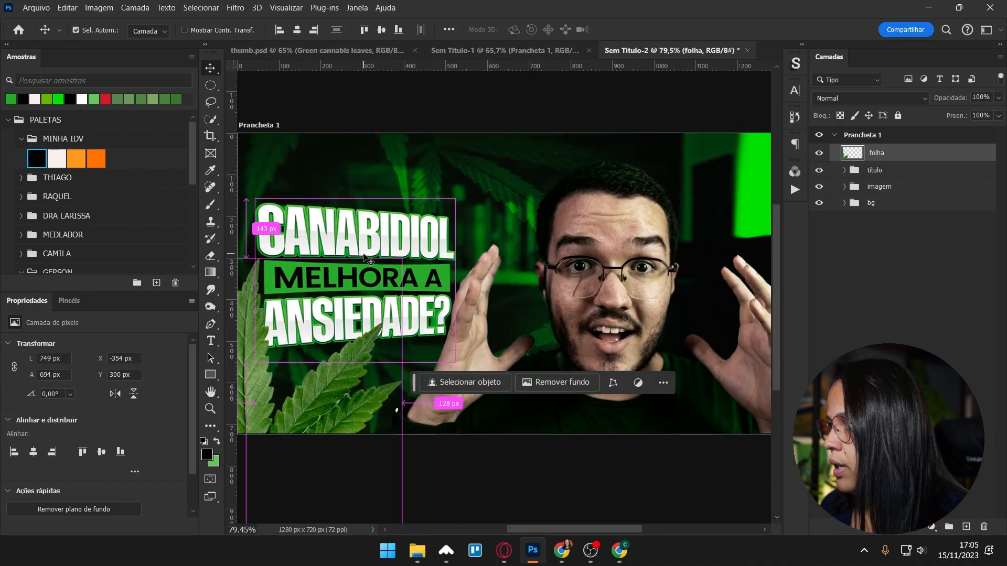
scroll(367, 257, up, 2)
right_click(924, 157)
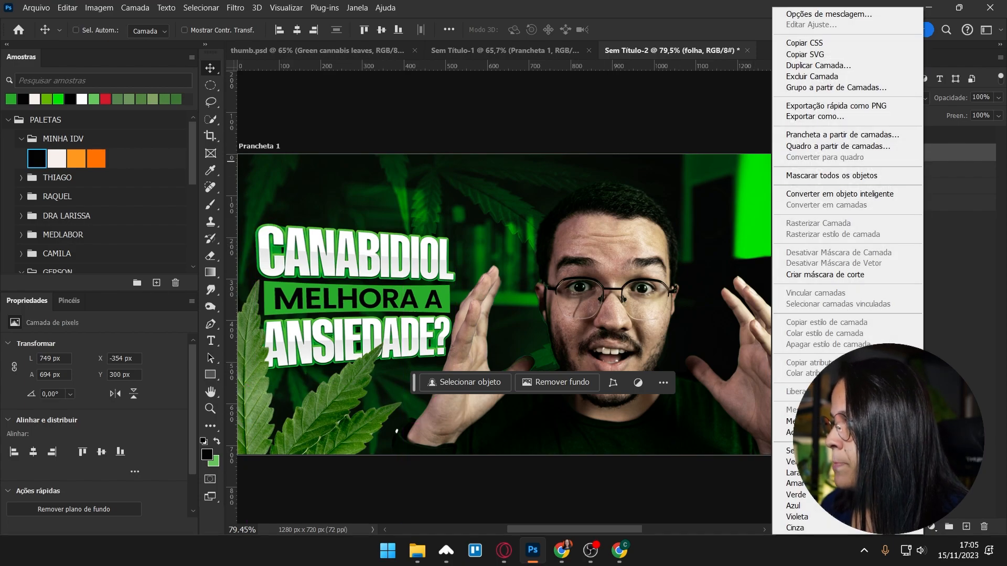
click(839, 194)
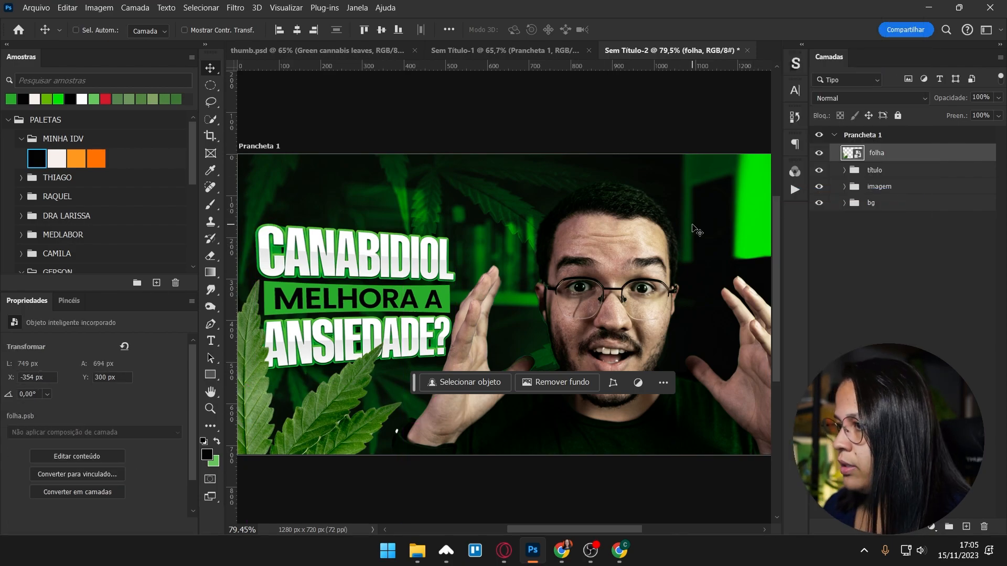
- Paste the png plant at the artboard's upper right corner, about X 730 px, Y -704 px, and convert it into a smart object
key(ctrl+v)
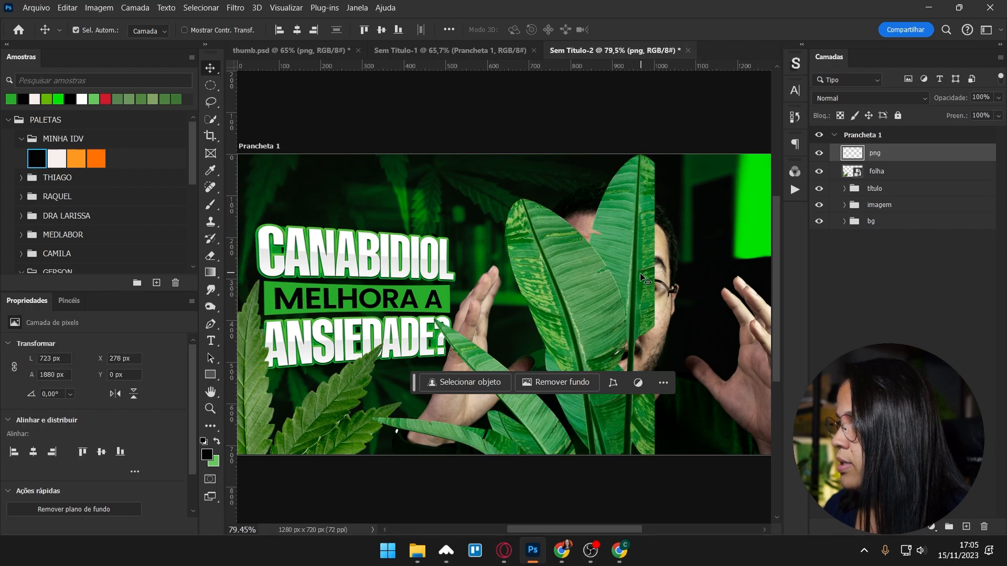
scroll(600, 294, down, 4)
drag(525, 291, 633, 110)
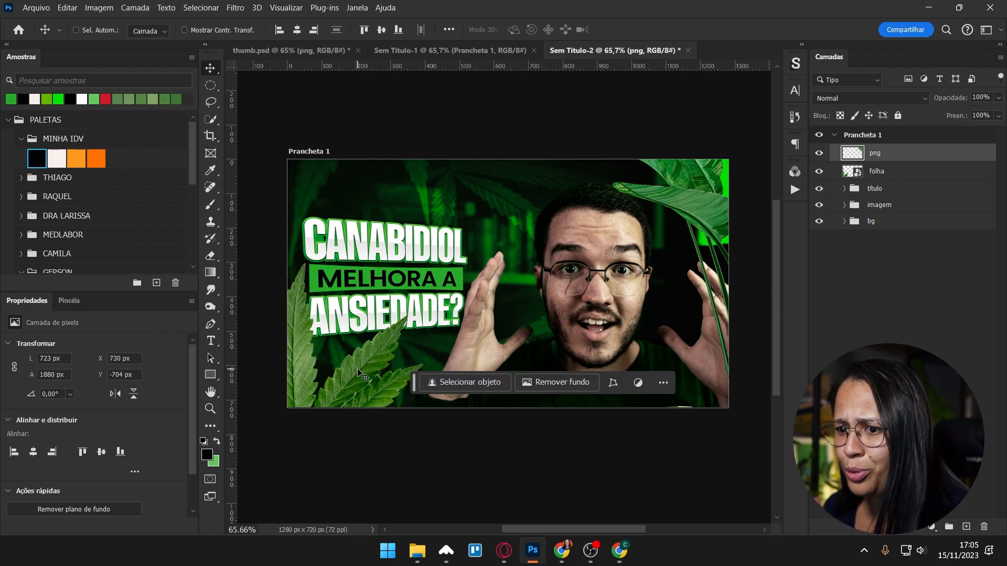
scroll(361, 375, up, 2)
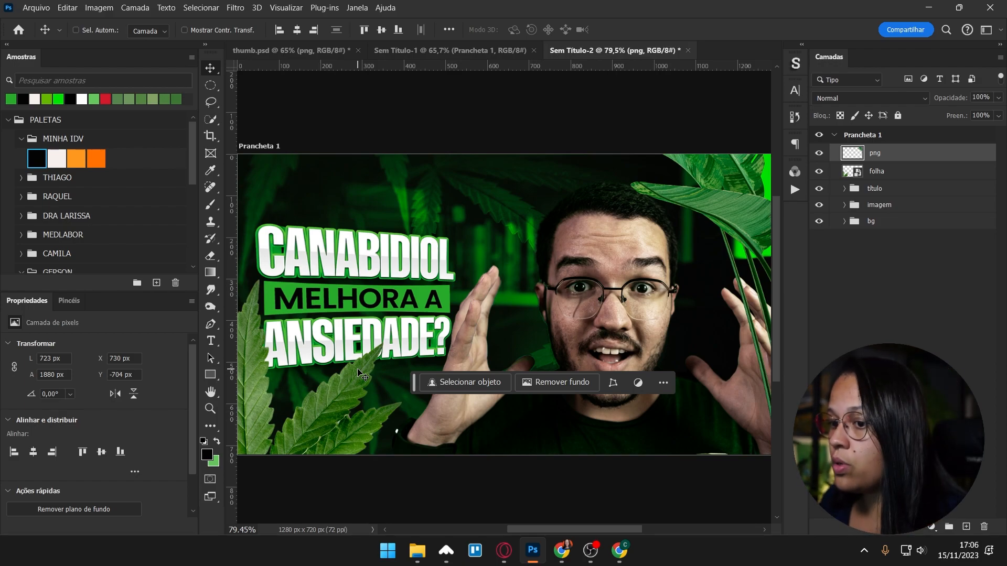
right_click(886, 160)
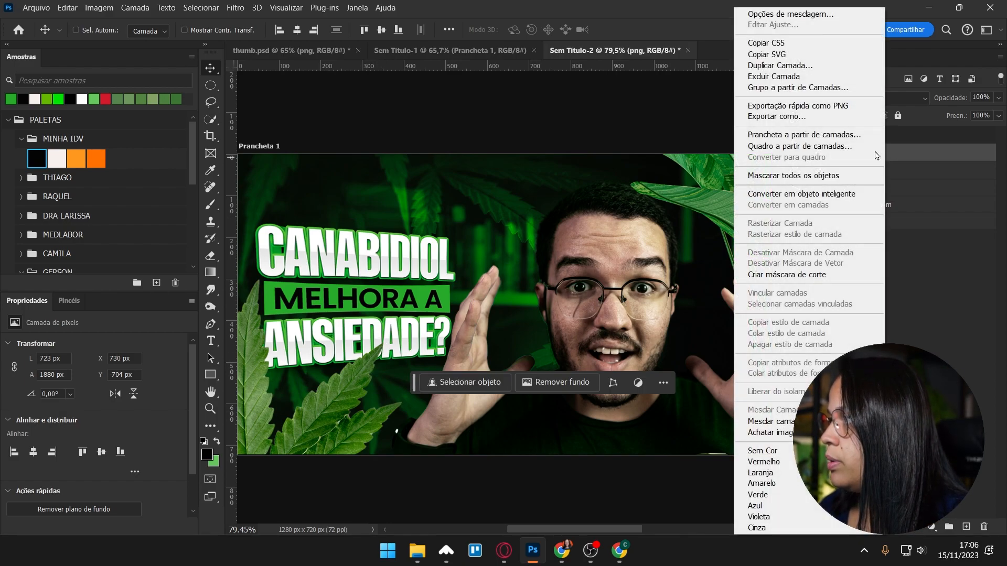
click(876, 193)
- Apply the Camera Raw filter to the folha leaf with Claridade set to +59
click(886, 175)
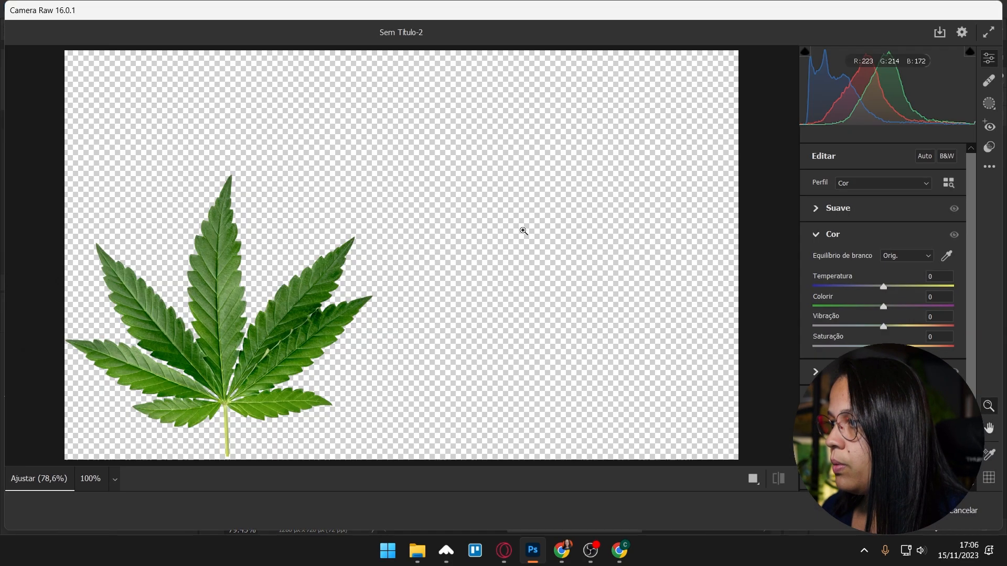
click(839, 371)
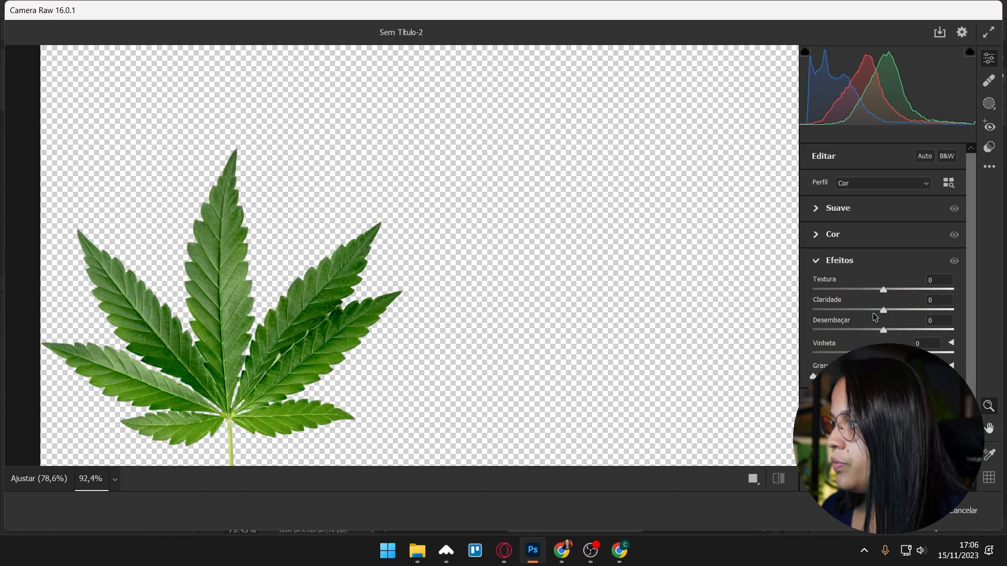
drag(886, 311, 926, 311)
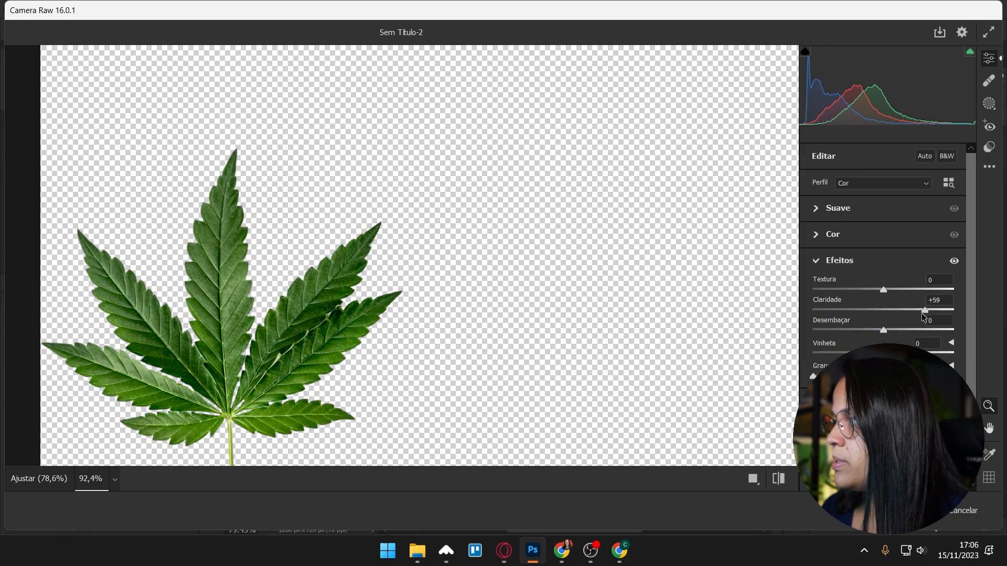
click(900, 511)
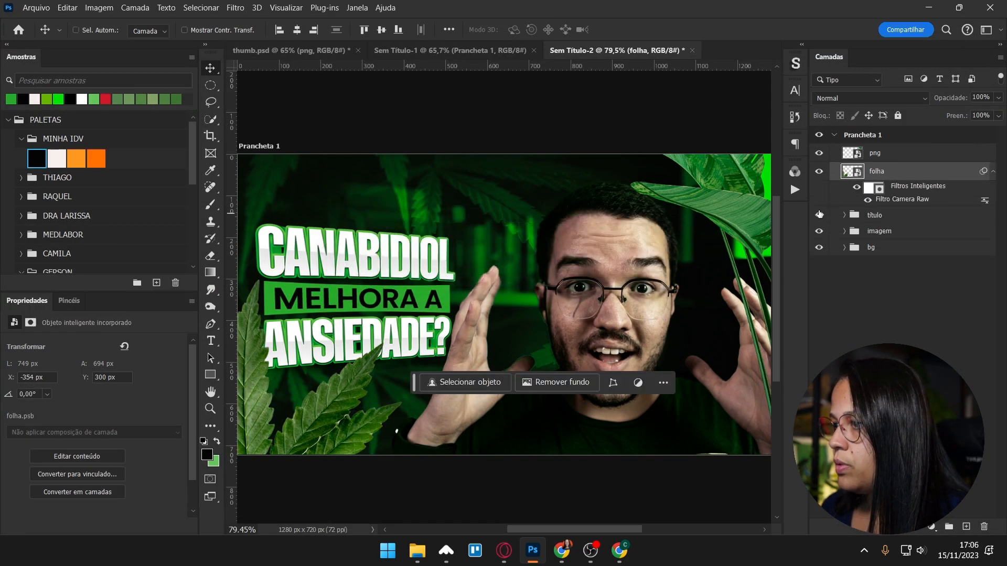
- Apply the Camera Raw filter to the png plant with Claridade set to +50
click(888, 157)
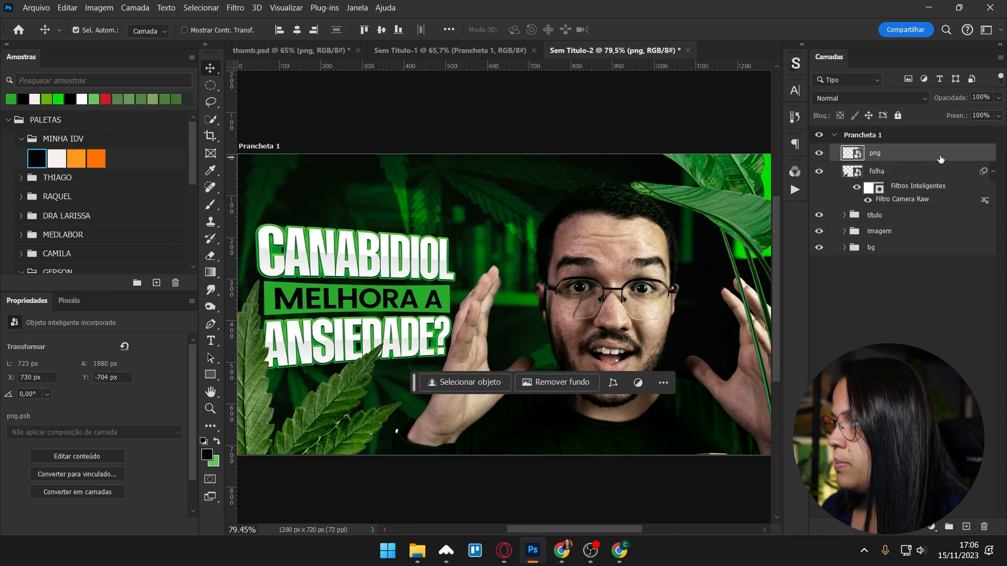
key(ctrl+shift+a)
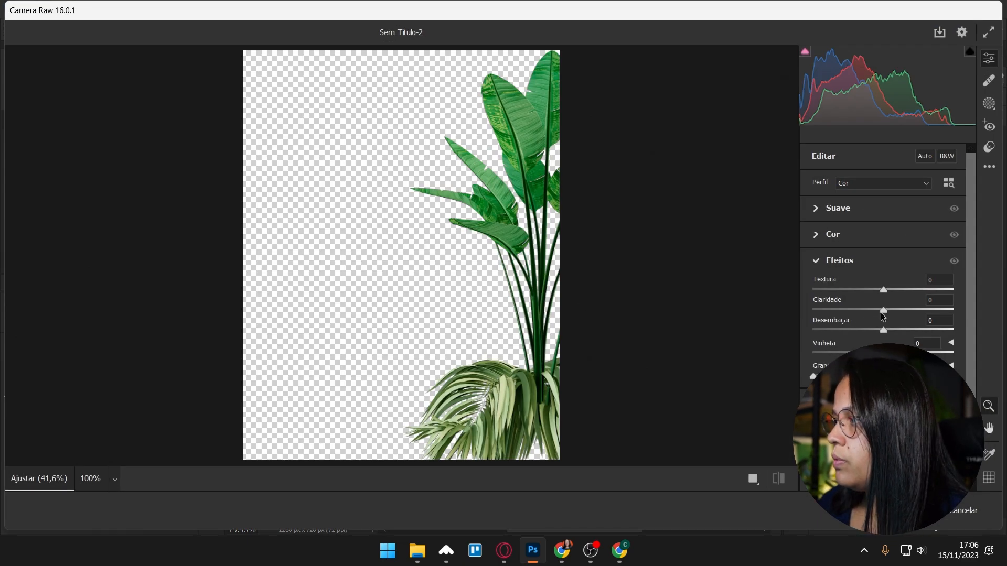
drag(882, 310, 918, 309)
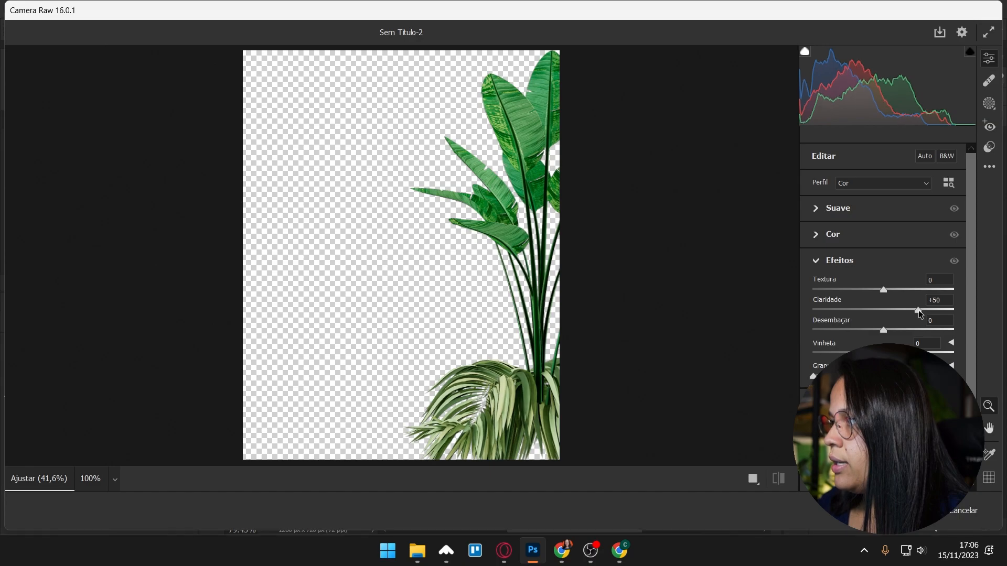
key(Return)
- Apply a Desfoque Gaussiano with a radius of 4,6 pixels to the folha leaf
scroll(424, 366, left, 1)
ctrl+click(390, 362)
drag(420, 361, 411, 363)
click(236, 7)
mouse_move(289, 173)
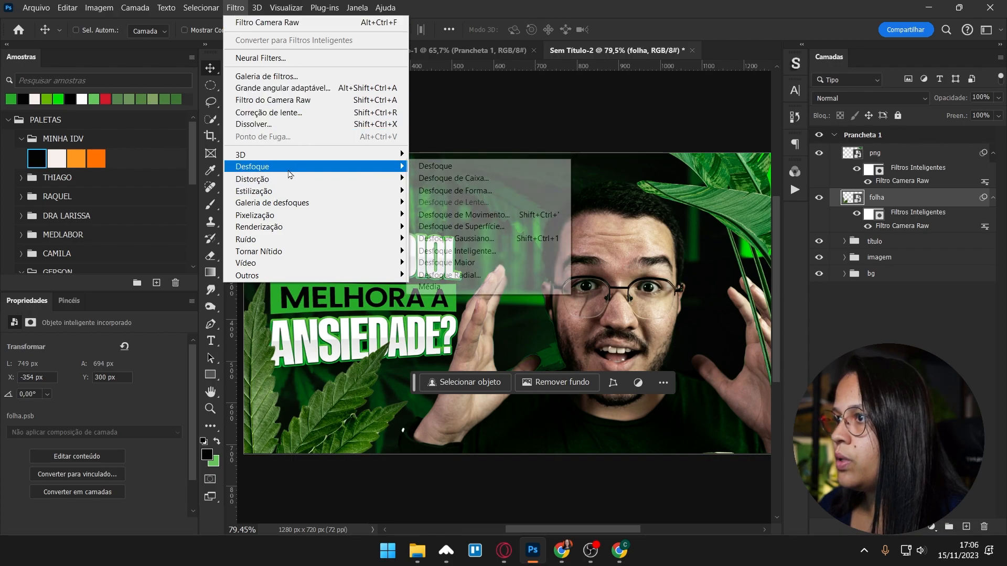
click(457, 239)
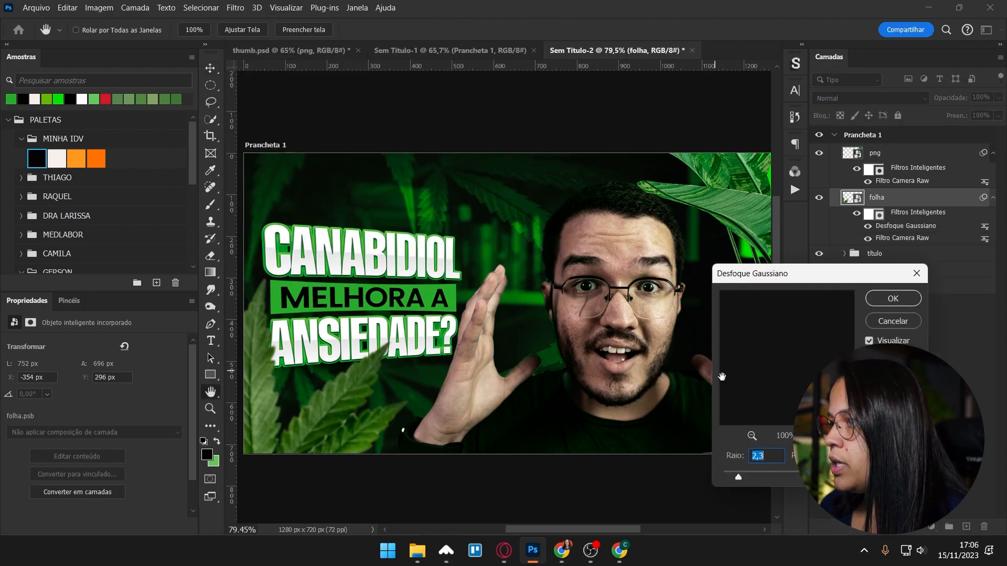
drag(737, 476, 755, 476)
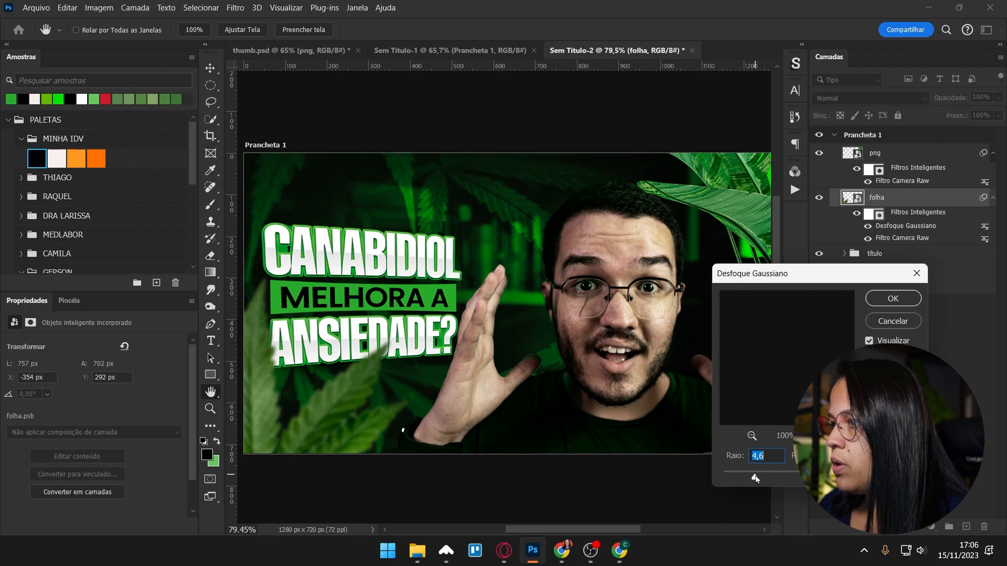
click(878, 300)
- Make a small free-transform adjustment to the blurred folha leaf in the artboard's lower left corner
key(ctrl+t)
drag(463, 265, 456, 258)
key(Return)
drag(464, 346, 465, 344)
scroll(454, 374, down, 1)
- Nudge the título group on the artboard beside the man's raised hand
click(874, 255)
drag(489, 266, 458, 278)
scroll(450, 275, down, 1)
scroll(449, 275, up, 1)
- Rotate the folha leaf to about 6,80° and place it at about X -338 px, Y 299 px
click(876, 197)
key(ctrl+t)
drag(388, 241, 415, 258)
drag(431, 310, 419, 311)
key(Return)
drag(414, 346, 414, 353)
scroll(420, 353, down, 3)
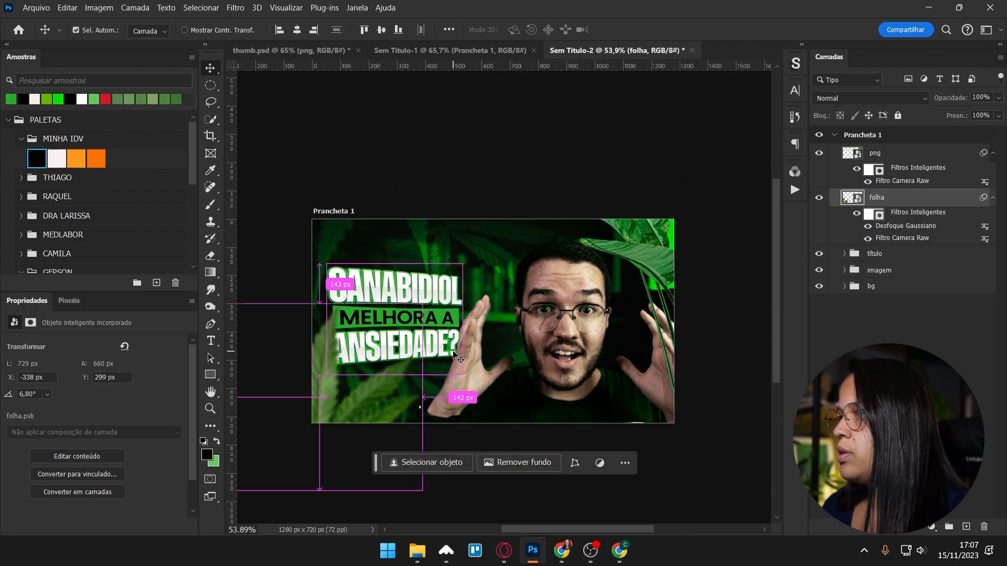
- Apply the same Desfoque Gaussiano with a 4,6 pixel radius to the png plant
scroll(454, 356, up, 2)
ctrl+click(732, 210)
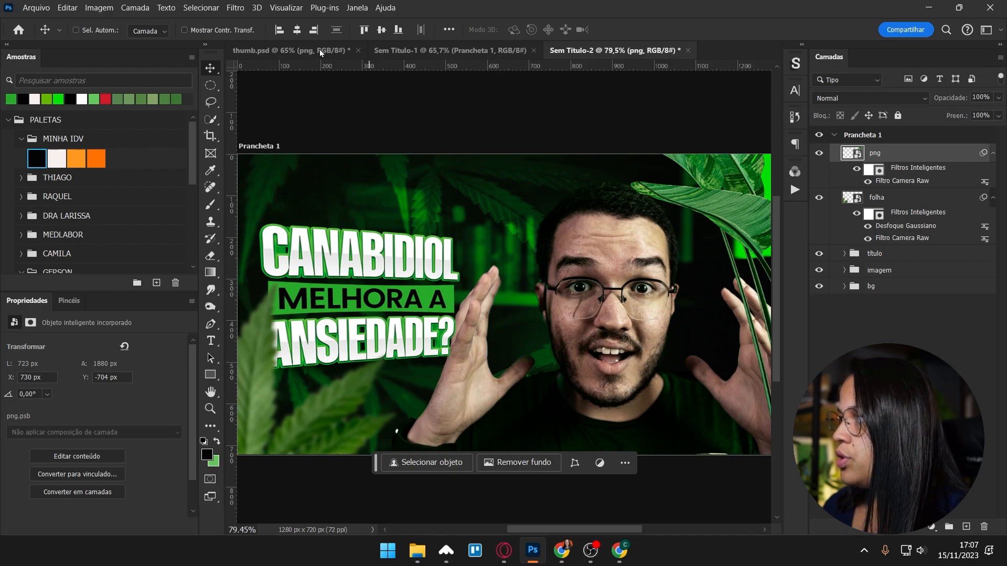
click(236, 7)
click(273, 23)
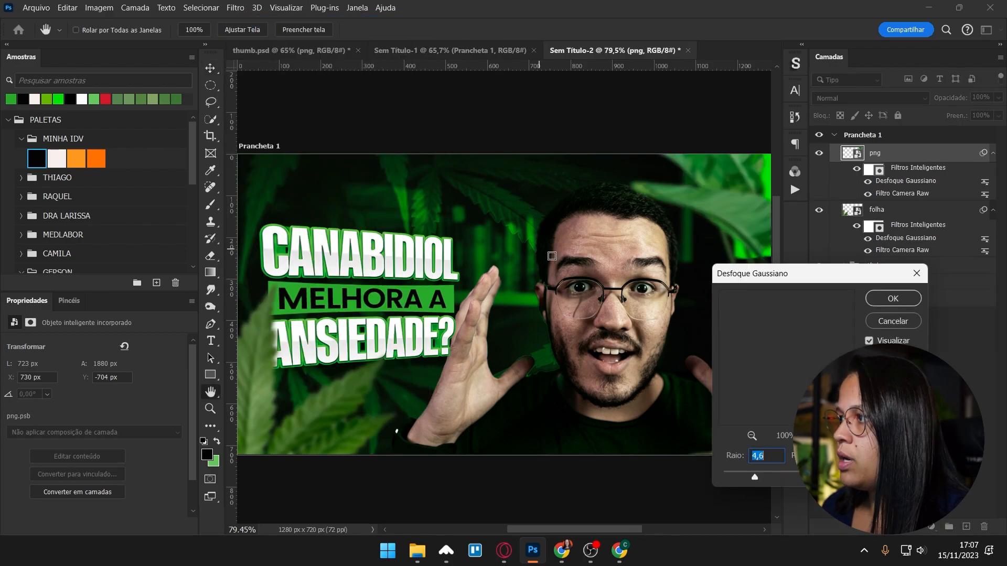
key(Return)
- Add an Equilíbrio de Cores adjustment clipped to the png plant, with midtones at Vermelho +6, Magenta/Verde -1 and Amarelo/Azul -27
click(929, 527)
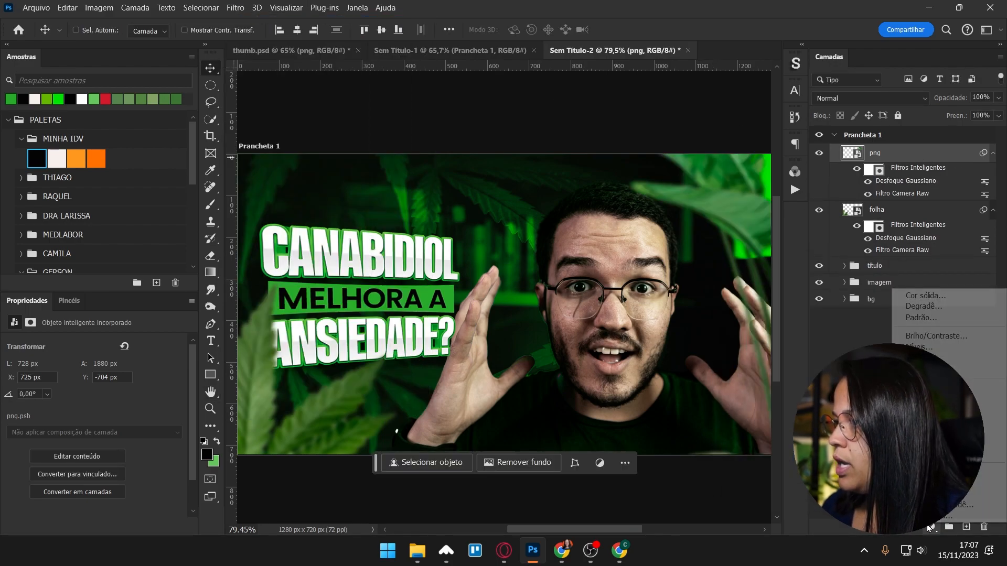
click(933, 409)
click(98, 526)
drag(77, 418, 80, 376)
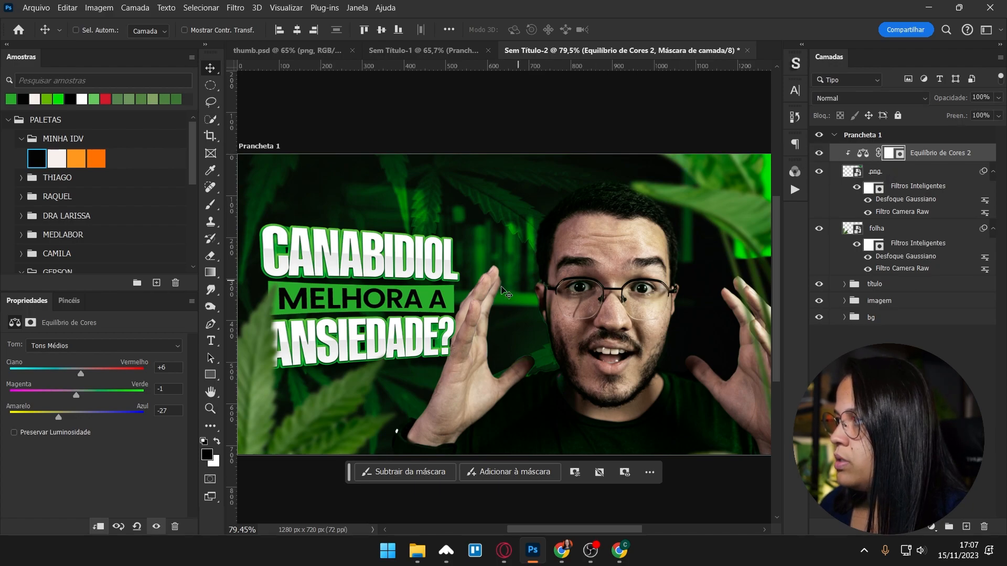
- Move the título group slightly upward on the artboard
click(875, 286)
drag(496, 313, 495, 304)
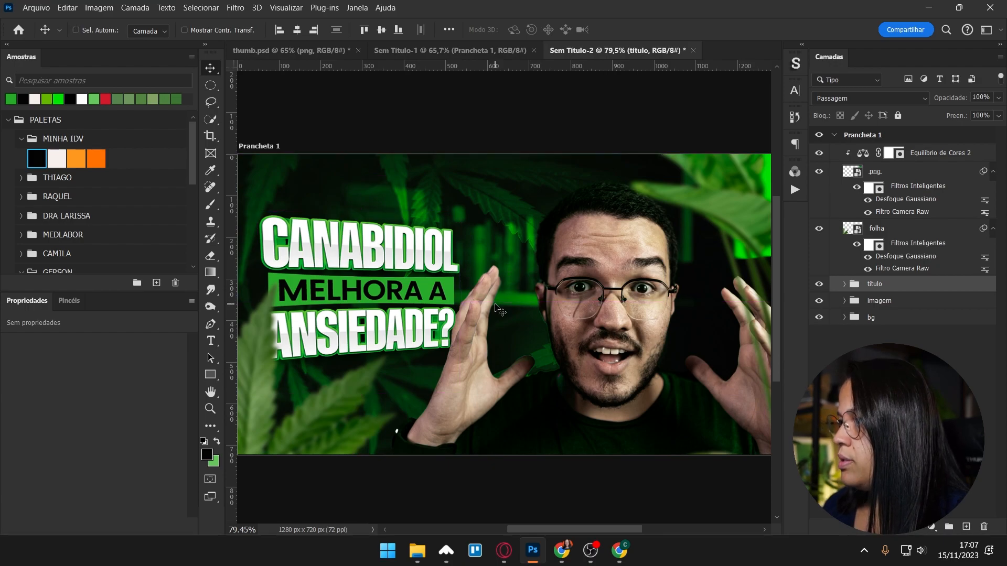
drag(601, 348, 487, 338)
scroll(487, 339, up, 1)
key(ctrl+0)
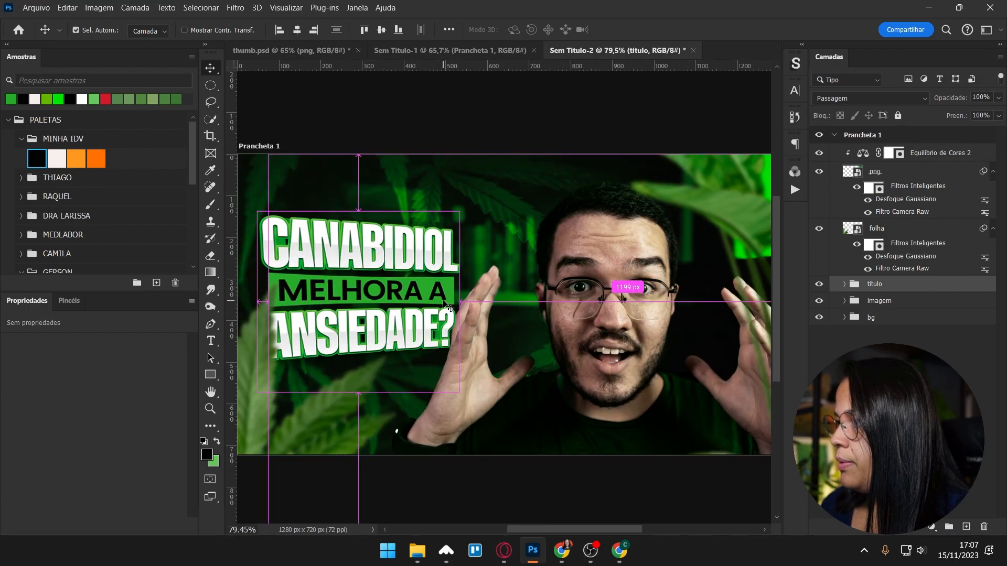
- Add a lime-green solid colour fill layer above Mapa de Degradê 1 in the bg group
click(844, 317)
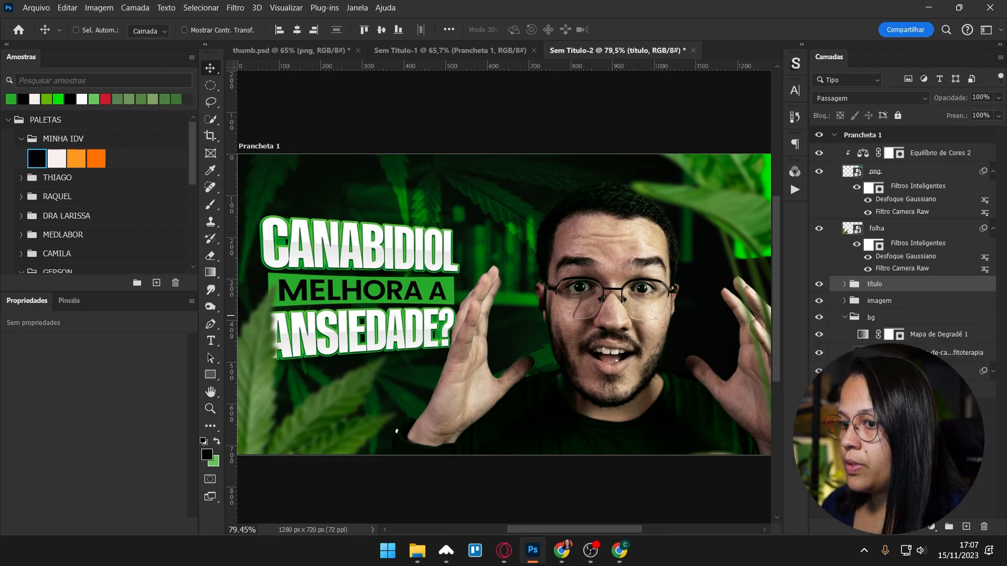
click(941, 343)
click(932, 526)
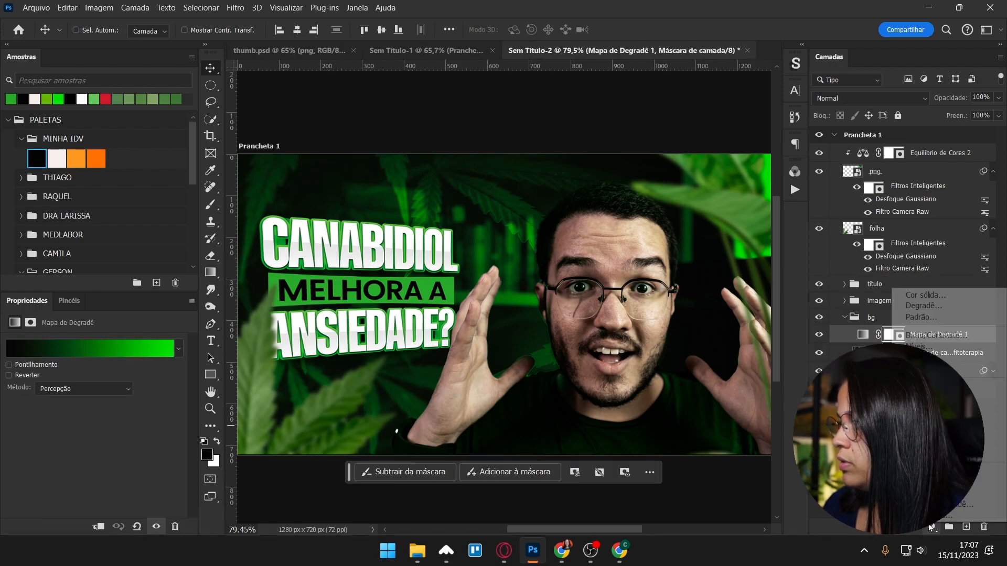
click(926, 295)
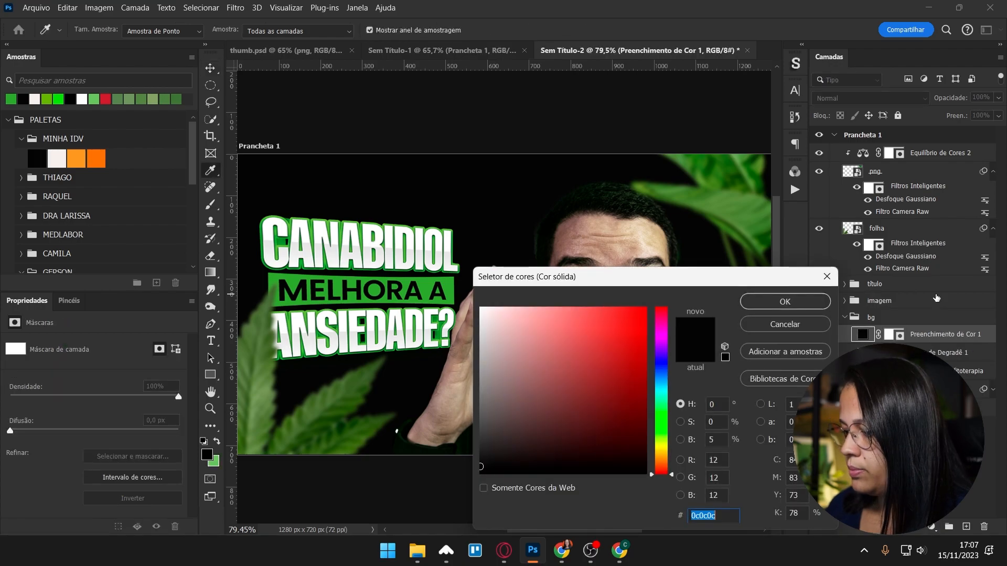
text(82b500)
click(767, 303)
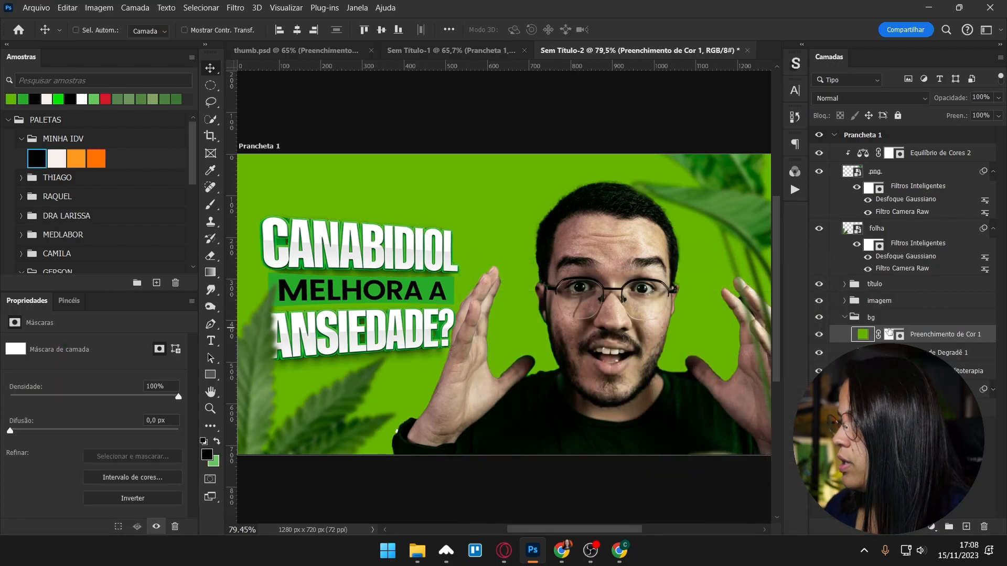
- Invert the green fill's layer mask to black and set the layer's blend mode to Divisão
click(894, 335)
key(ctrl+i)
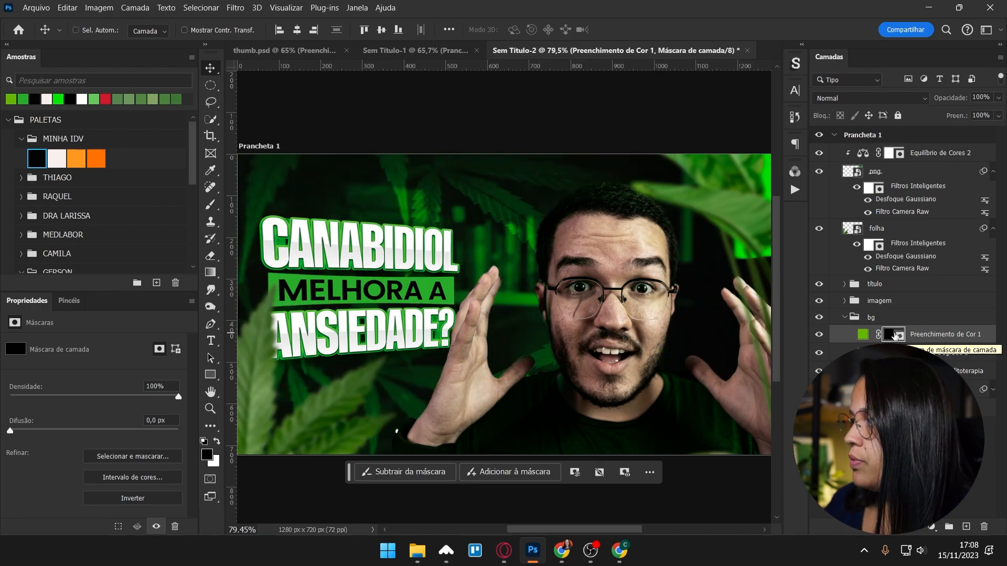
click(856, 99)
click(830, 227)
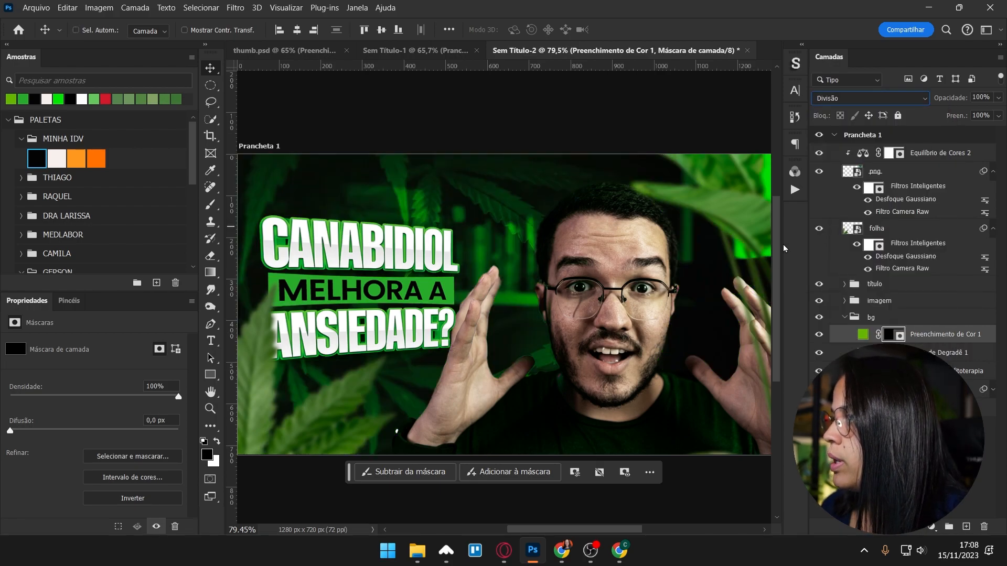
- Paint white on the fill's mask around the man's head and shoulders with a 430 px Redondo macio brush to create a green glow
key(b)
drag(476, 311, 586, 311)
right_click(586, 312)
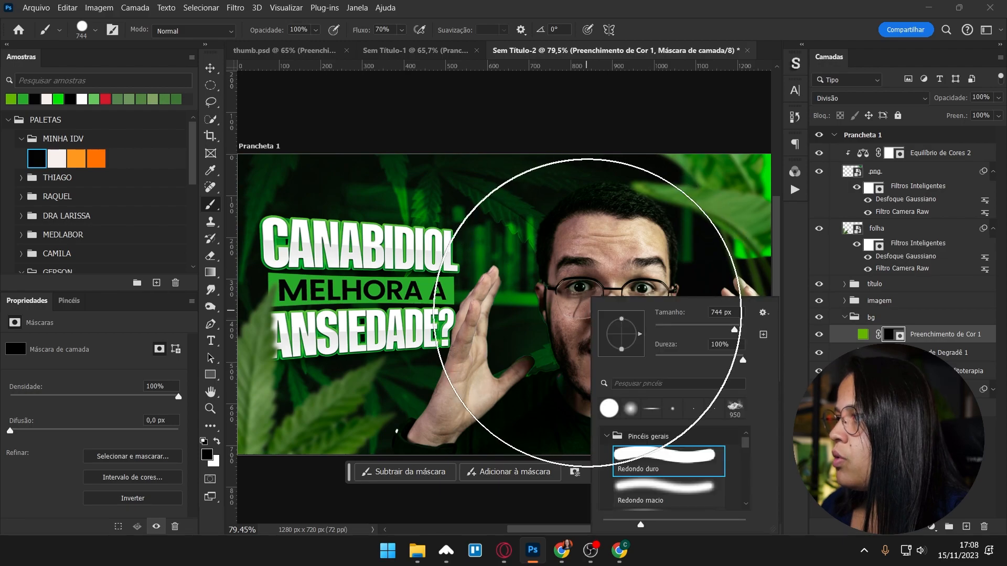
click(661, 488)
drag(505, 255, 464, 236)
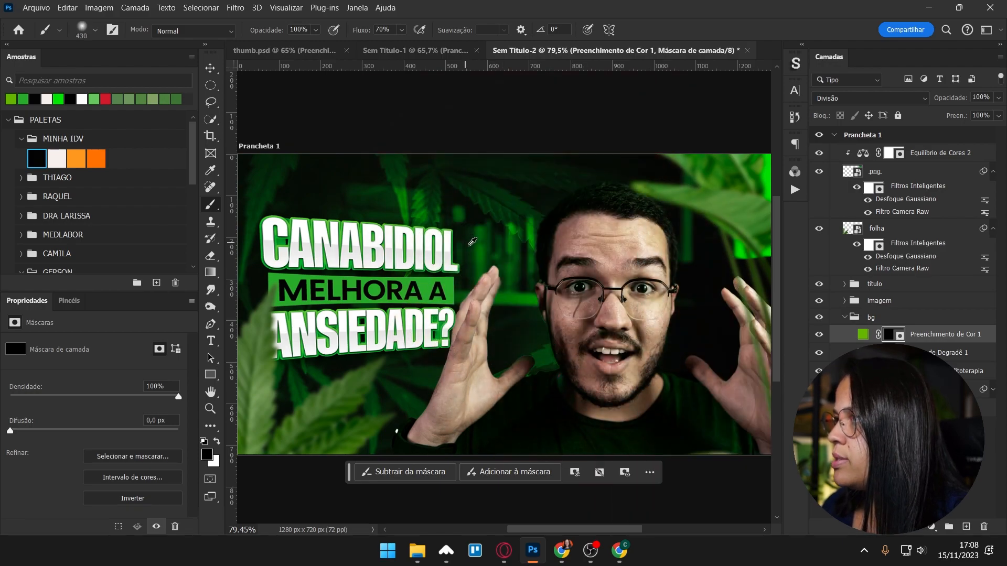
key(x)
click(576, 338)
mouse_move(583, 364)
mouse_down()
mouse_move(594, 385)
mouse_move(530, 412)
mouse_move(646, 422)
mouse_move(598, 374)
mouse_move(512, 421)
mouse_move(698, 431)
mouse_up()
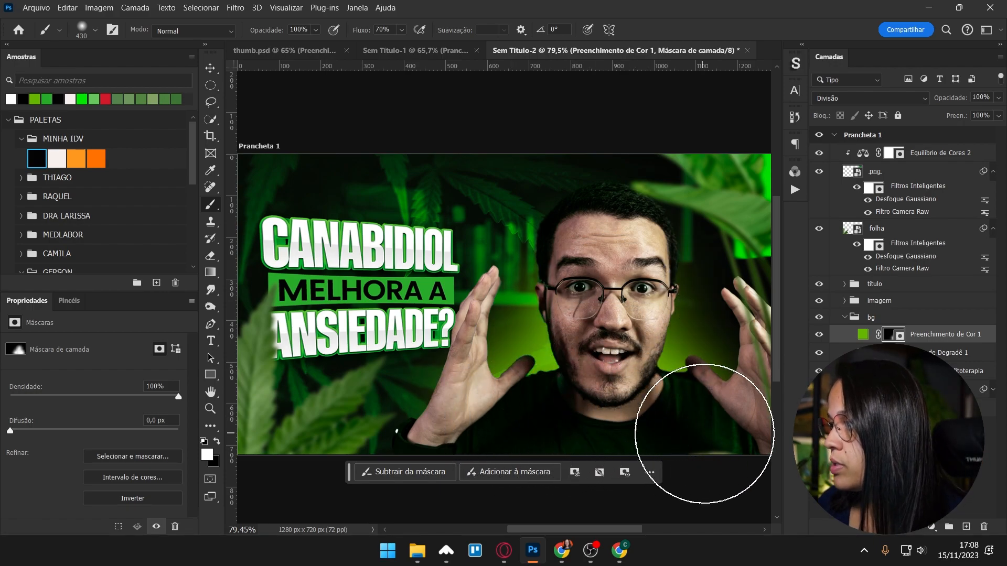
click(603, 262)
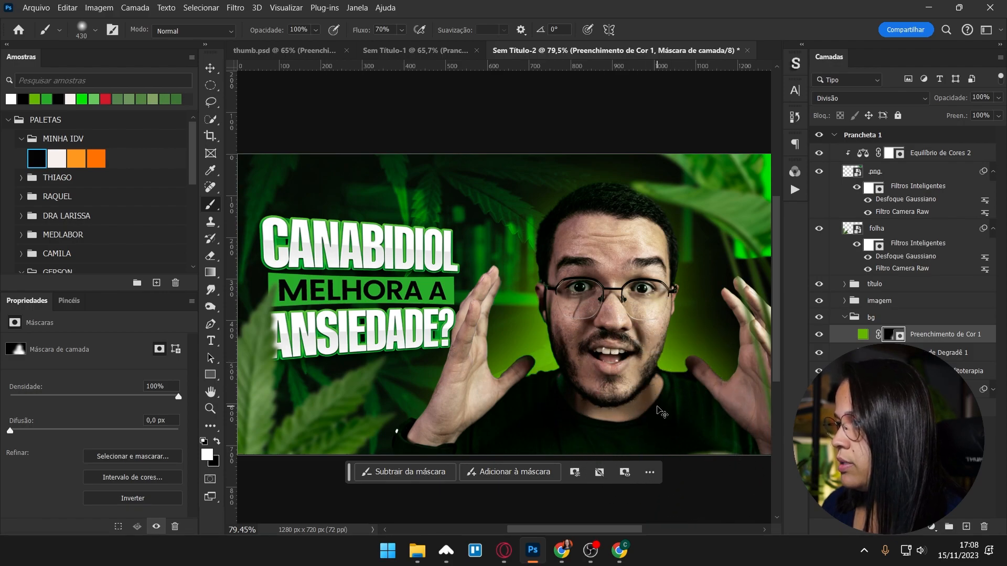
key(v)
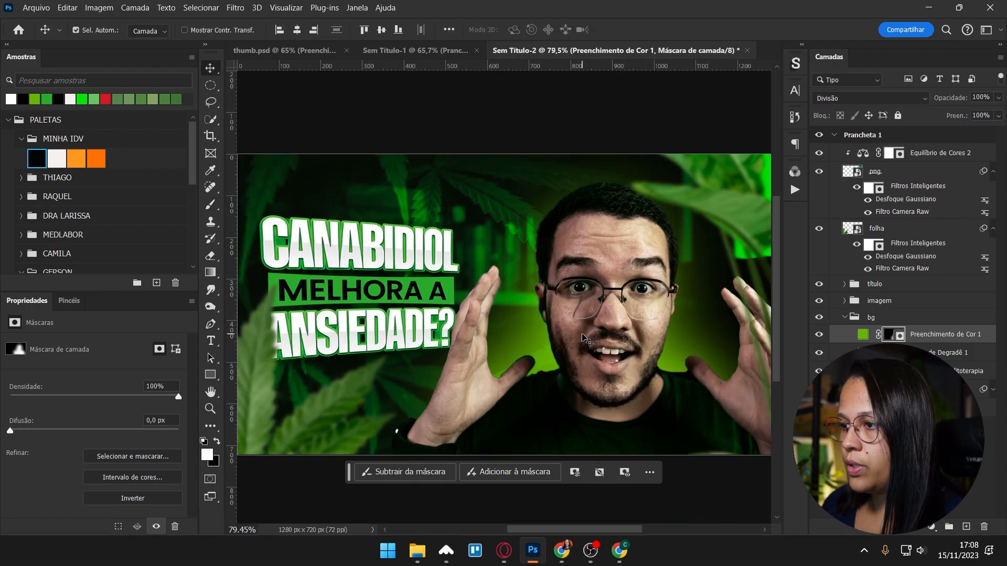
drag(632, 371, 622, 370)
- Add a #65b500 solid colour fill above Equilíbrio de Cores 1 in the imagem group and clip it to the man
click(862, 334)
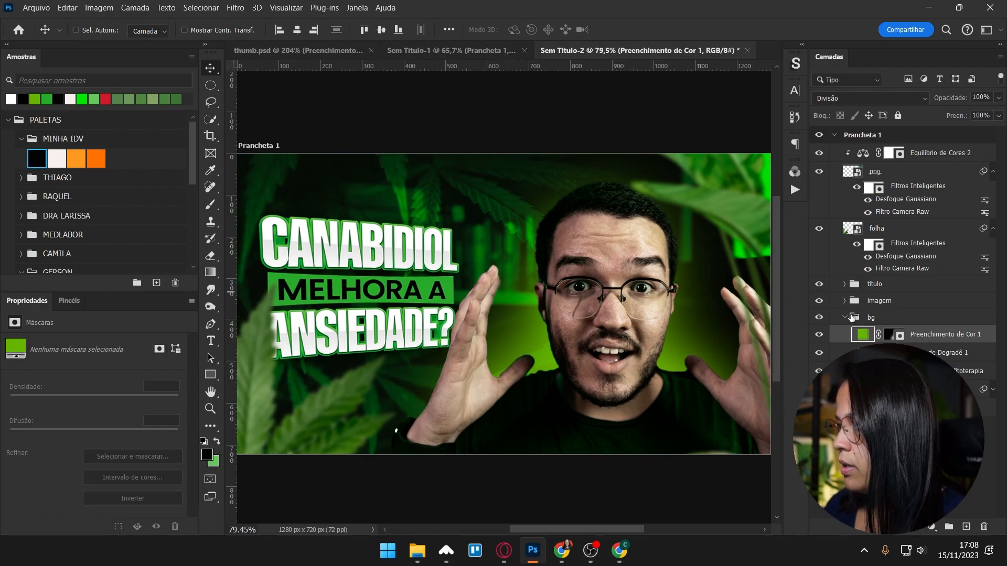
click(844, 317)
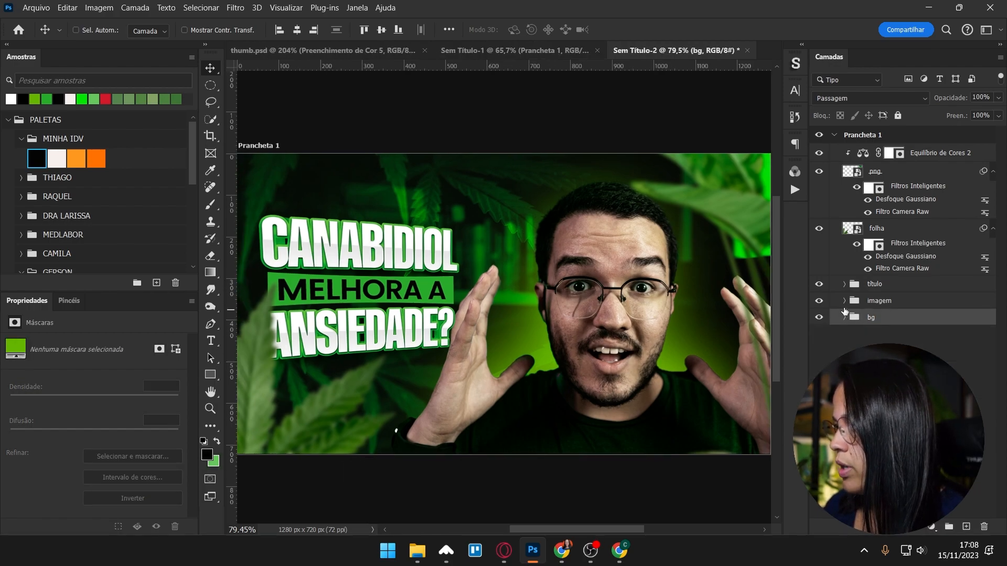
click(844, 300)
click(931, 318)
click(932, 527)
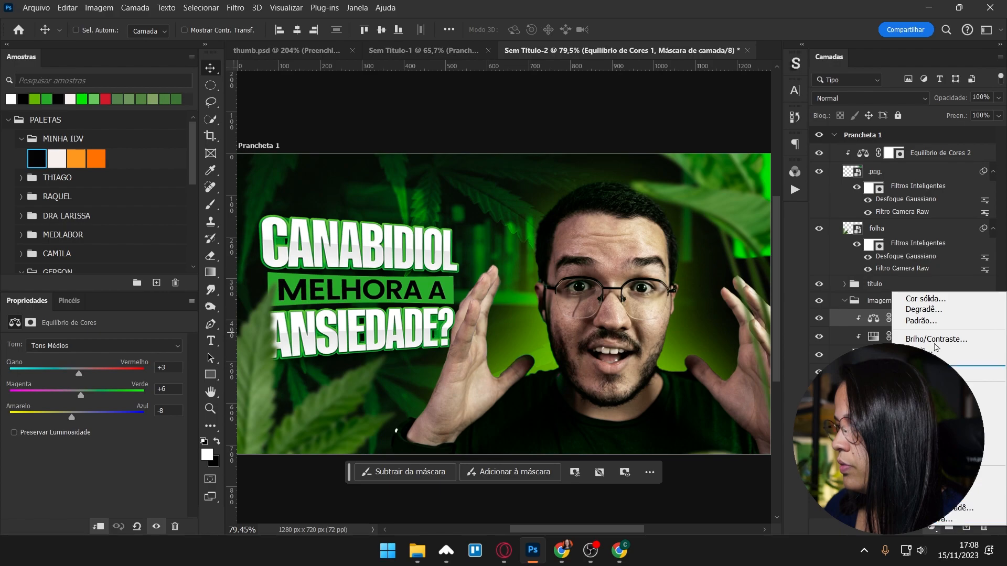
click(931, 304)
text(65b500)
click(782, 302)
alt+click(917, 327)
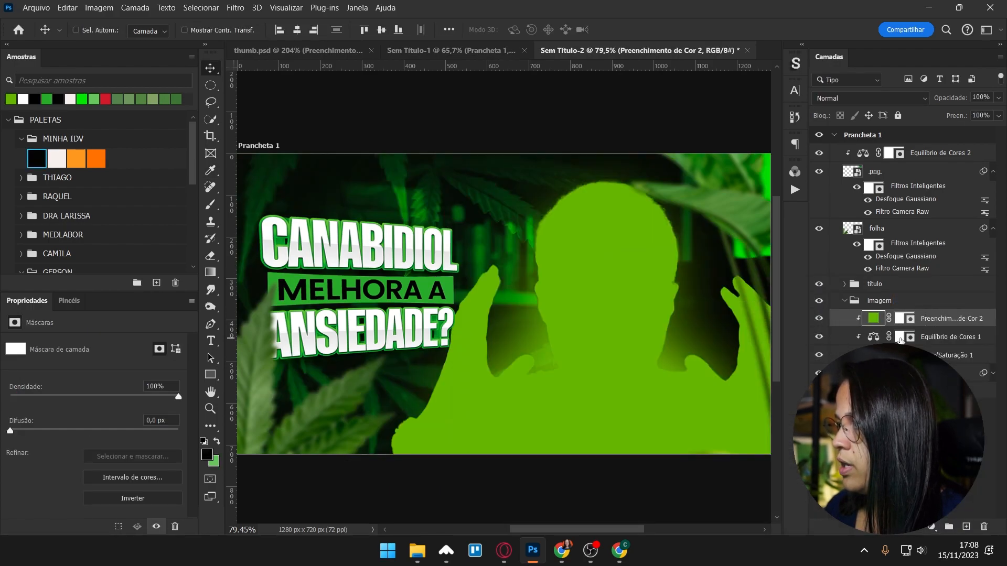
- Set the clipped green fill's blend mode to Subexposição Linear (Adicionar) and invert its layer mask
click(826, 95)
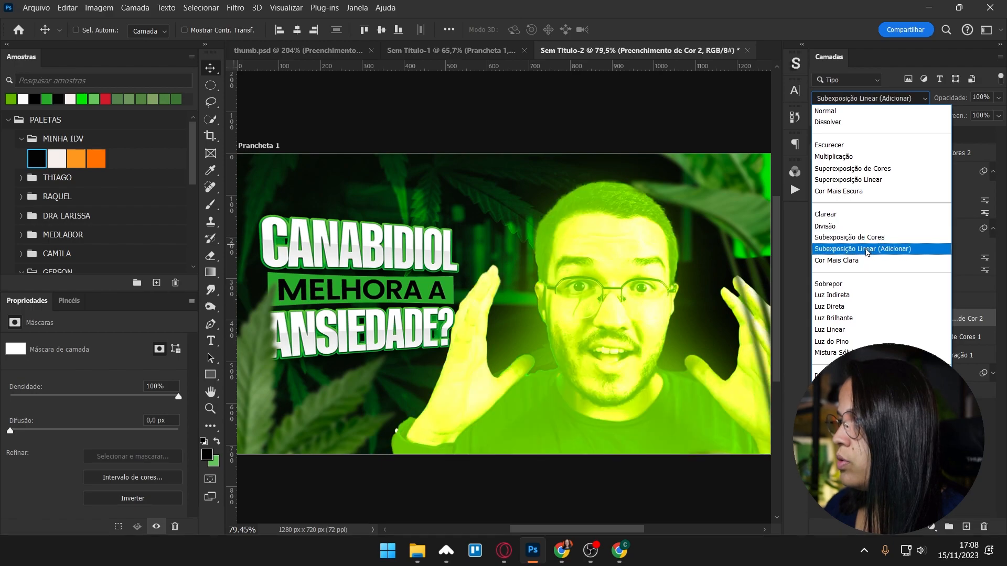
click(866, 250)
click(900, 319)
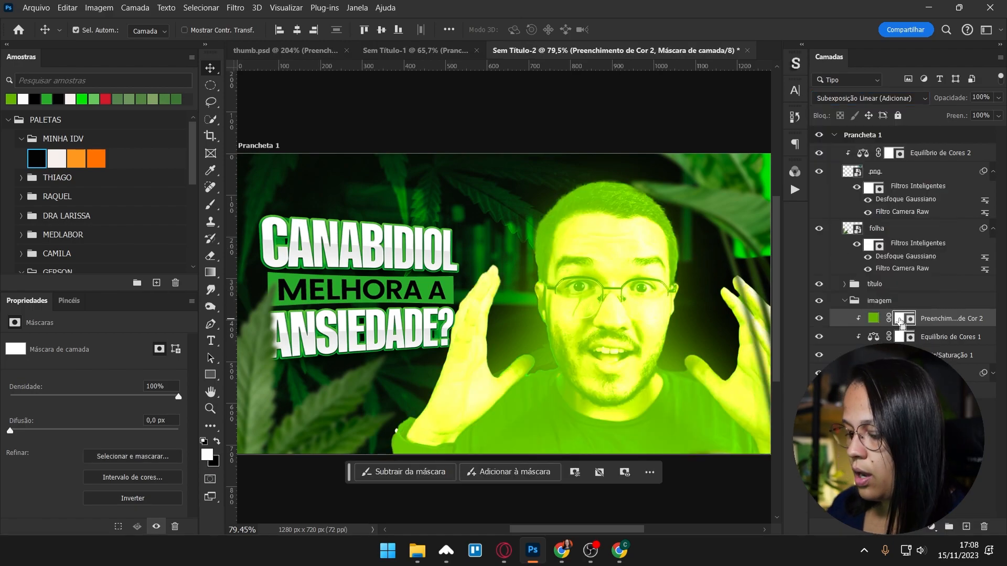
key(ctrl+i)
- Paint white on the clipped fill's mask along the hair edge above the man's ear, reducing the soft brush to 9 px
scroll(646, 188, up, 5)
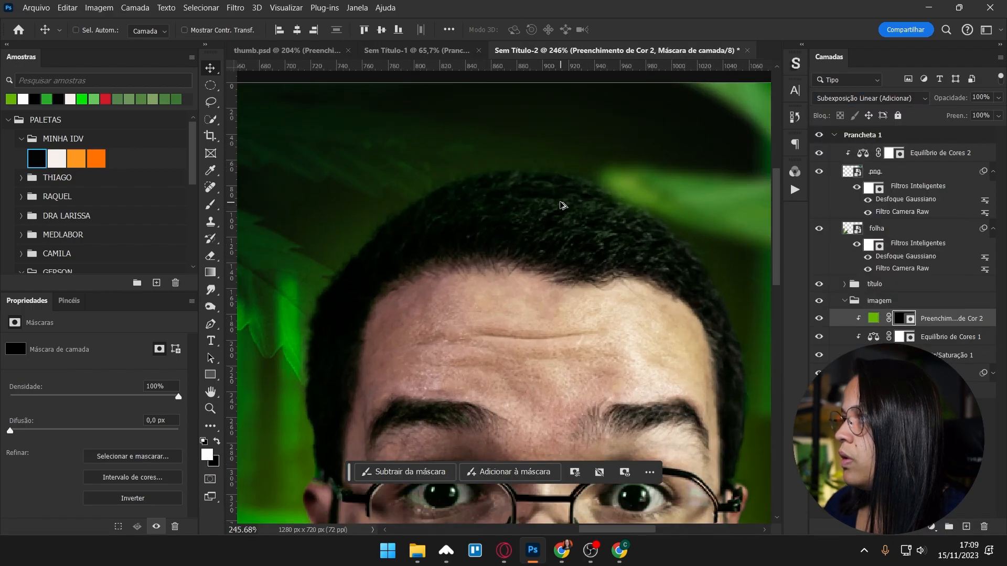
scroll(563, 206, up, 3)
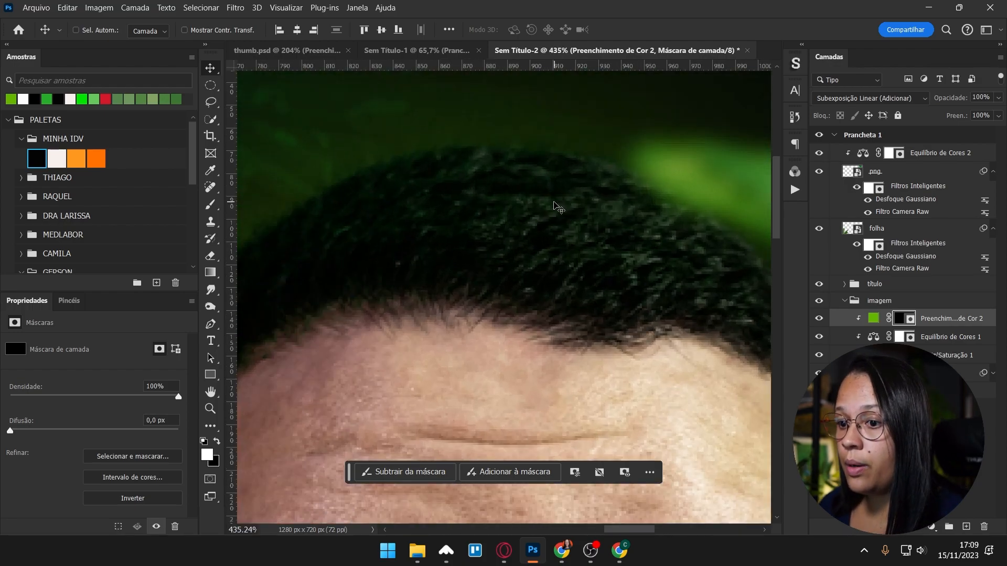
scroll(558, 206, down, 4)
key(b)
alt+drag(585, 185, 558, 181)
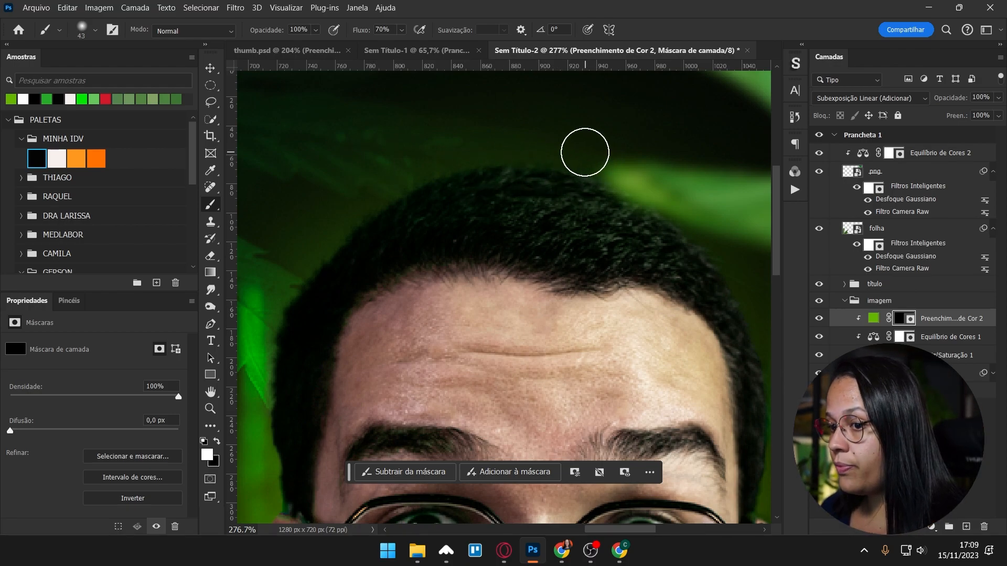
scroll(514, 151, up, 1)
drag(664, 206, 582, 194)
scroll(665, 338, up, 4)
drag(672, 343, 591, 219)
scroll(532, 308, up, 2)
key(bracketleft)
key(bracketleft)
scroll(531, 320, up, 3)
scroll(526, 313, down, 3)
scroll(511, 325, down, 2)
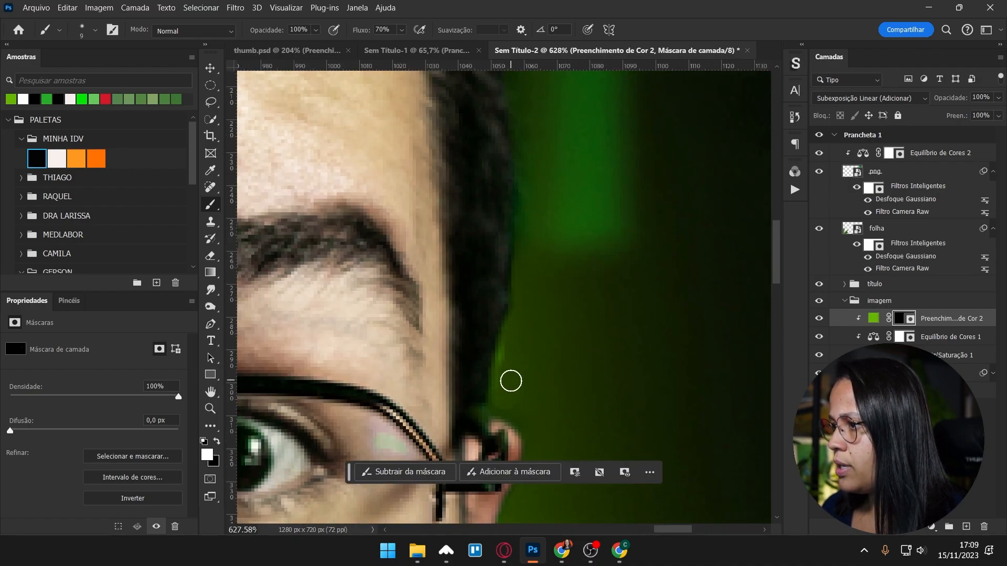
- Enlarge the soft brush to 19 px and paint white on the clipped green fill's mask around the man's hair outline
alt+drag(578, 198, 589, 198)
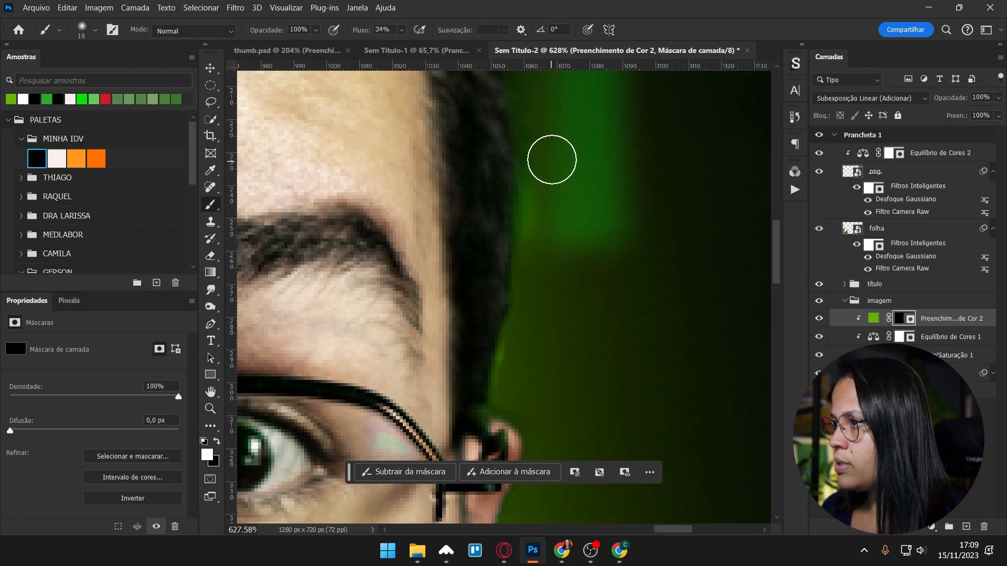
scroll(536, 244, up, 5)
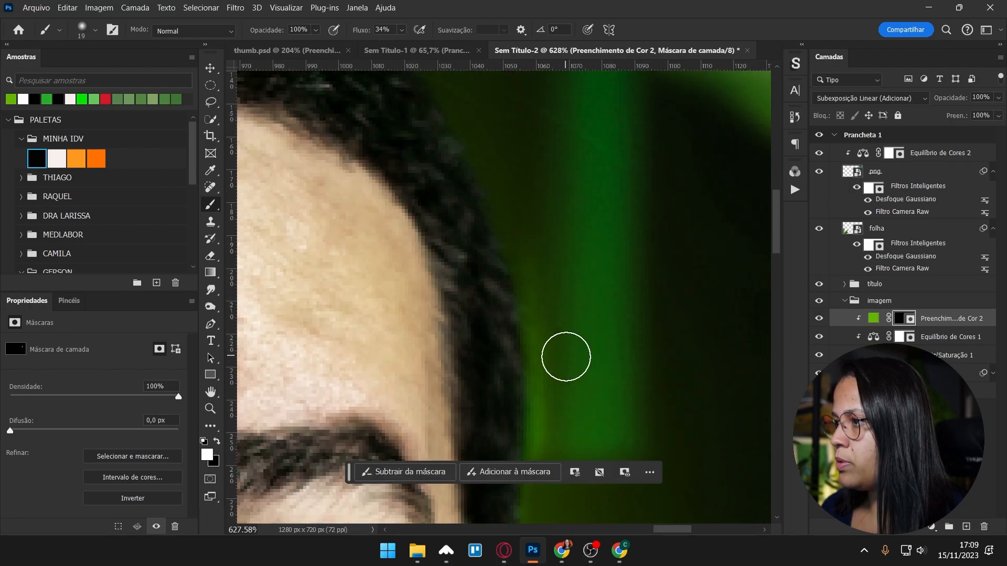
scroll(496, 133, up, 5)
drag(504, 139, 497, 198)
drag(511, 261, 582, 285)
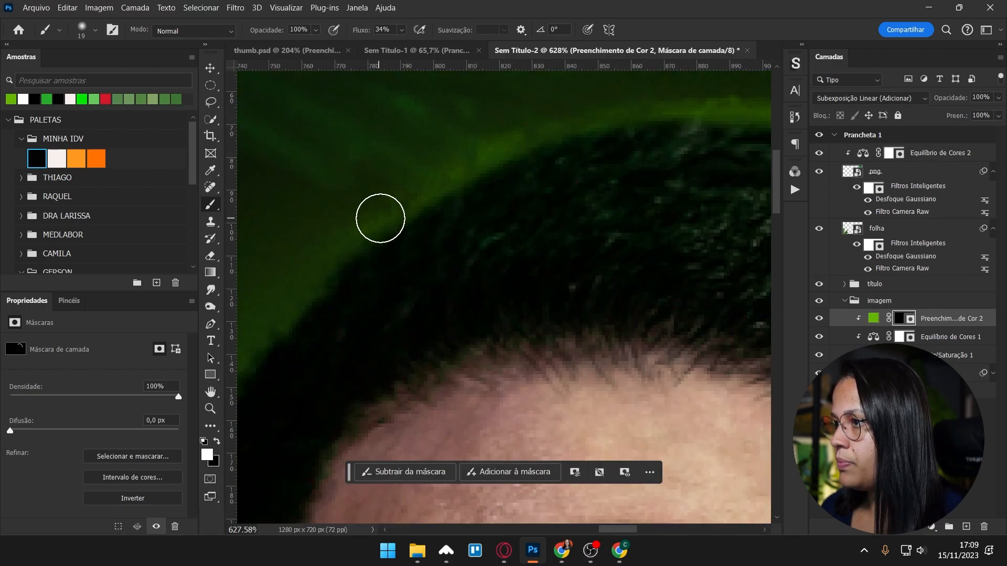
drag(387, 230, 468, 157)
drag(336, 409, 456, 206)
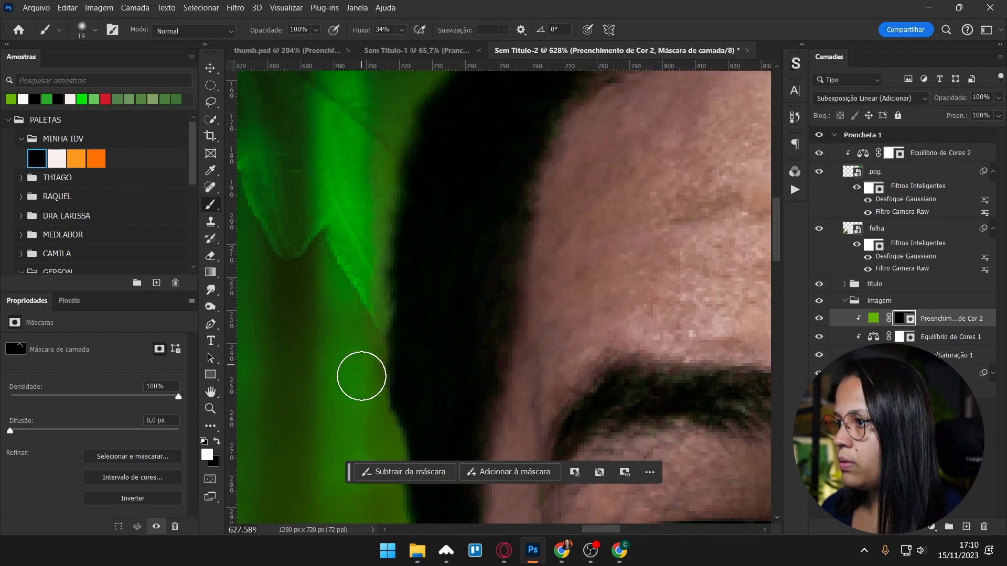
scroll(366, 356, down, 2)
mouse_move(371, 157)
mouse_down()
mouse_move(371, 303)
mouse_move(390, 379)
mouse_move(356, 236)
mouse_up()
mouse_move(346, 269)
mouse_down()
mouse_move(355, 321)
mouse_move(365, 254)
mouse_up()
scroll(375, 286, down, 8)
key(ctrl+0)
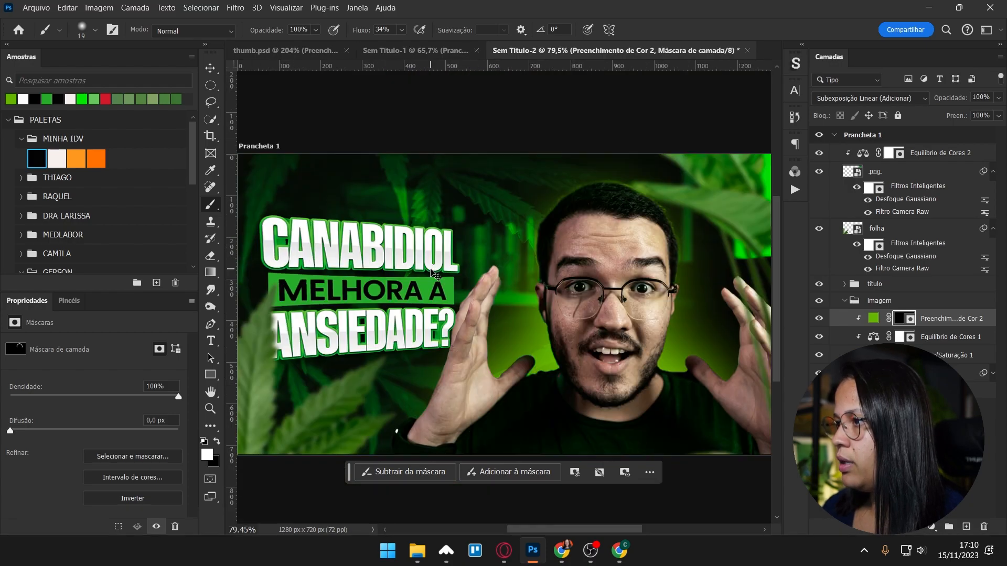
- Widen the green rim light around the man's hair on the same mask with a 36 px soft brush
scroll(567, 243, up, 8)
key(bracketright)
key(bracketright)
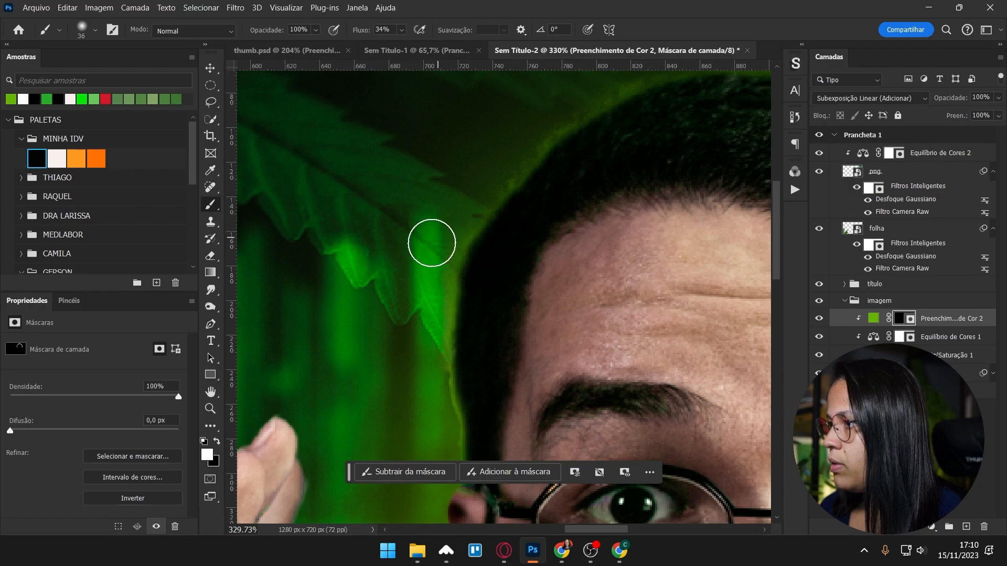
drag(568, 90, 294, 320)
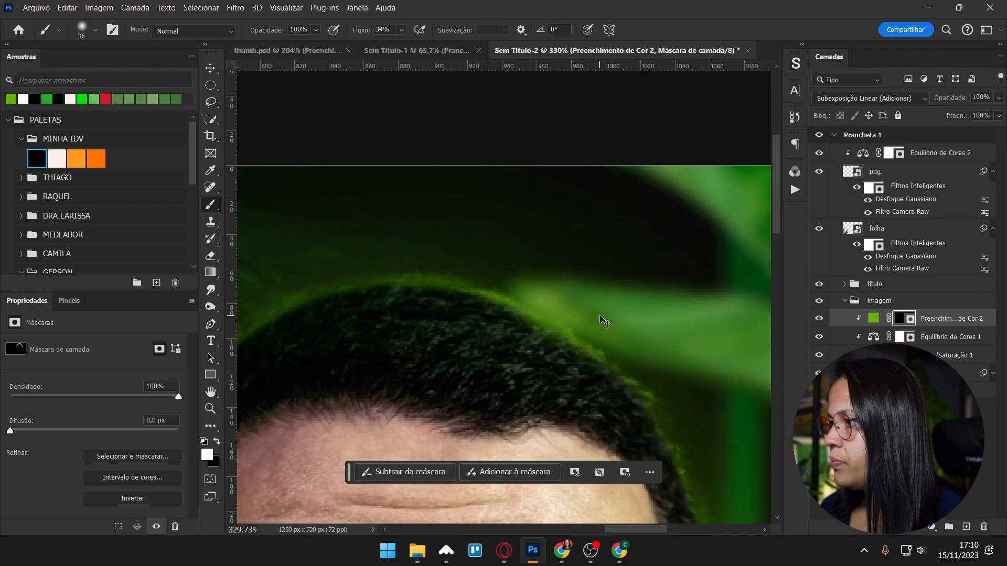
drag(695, 413, 616, 275)
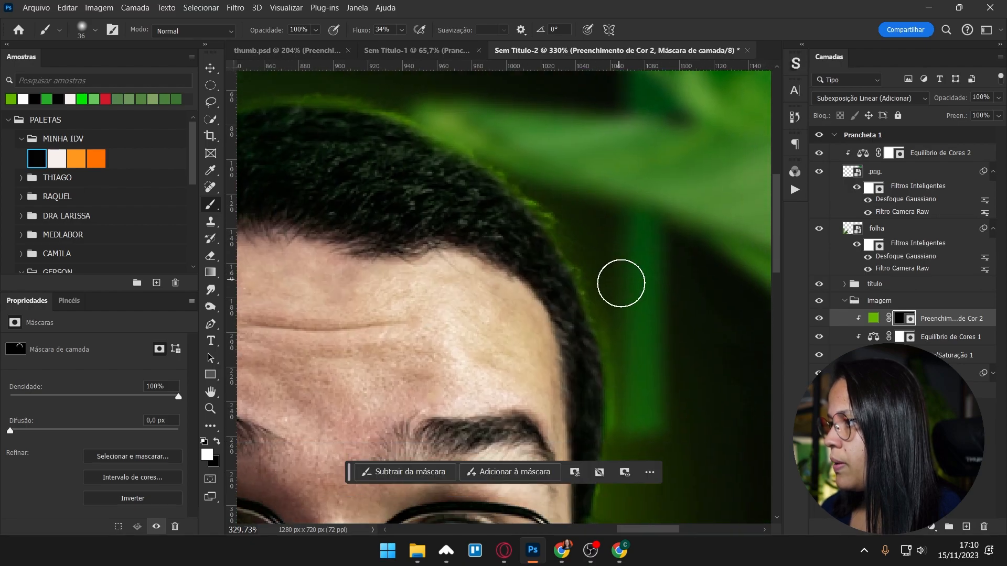
drag(645, 355, 587, 188)
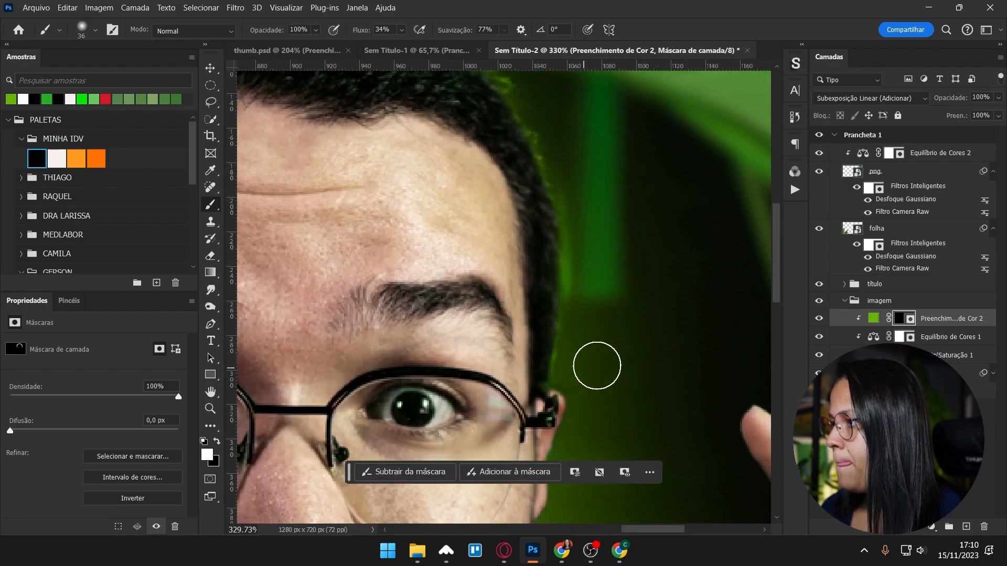
key(ctrl+0)
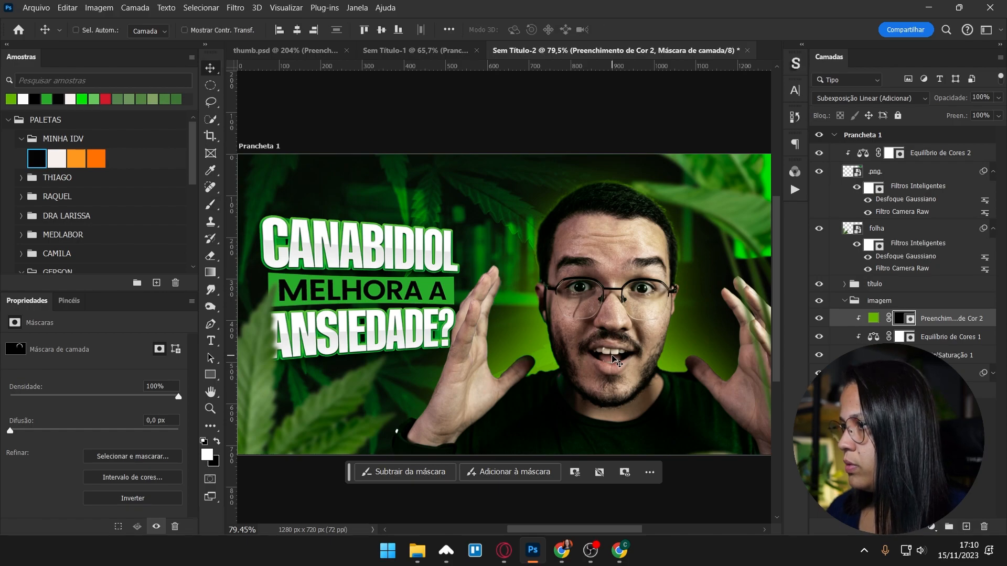
- Add a light lime-green solid colour fill, about #dcff83, above Preenchimento de Cor 2 in the imagem group
click(931, 526)
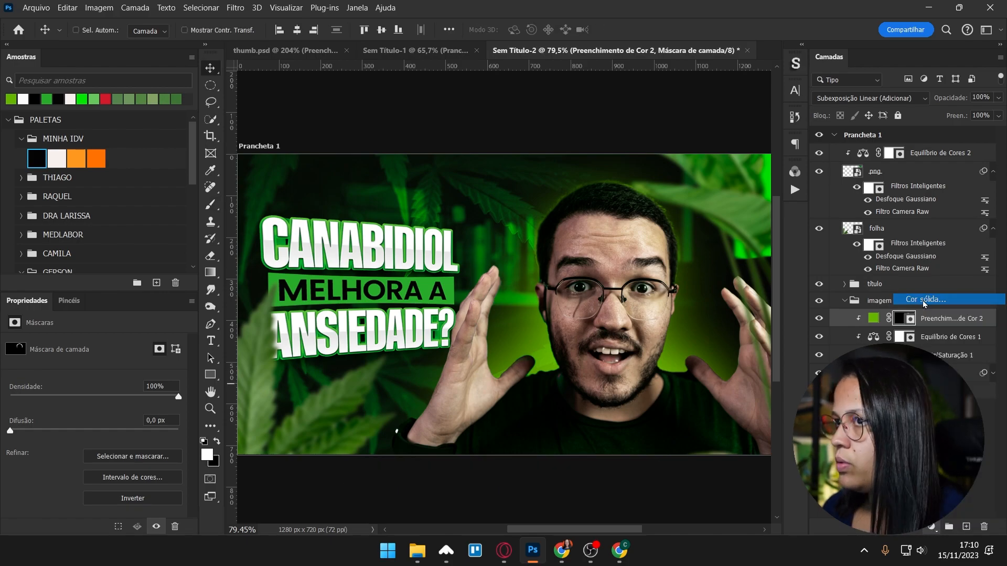
click(926, 303)
text(dfff8e)
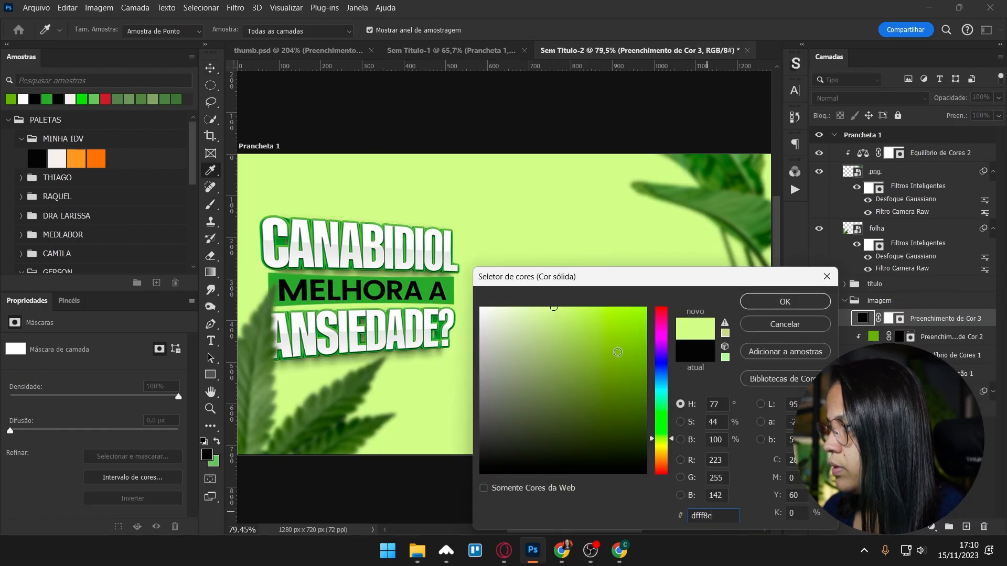
drag(578, 315, 574, 303)
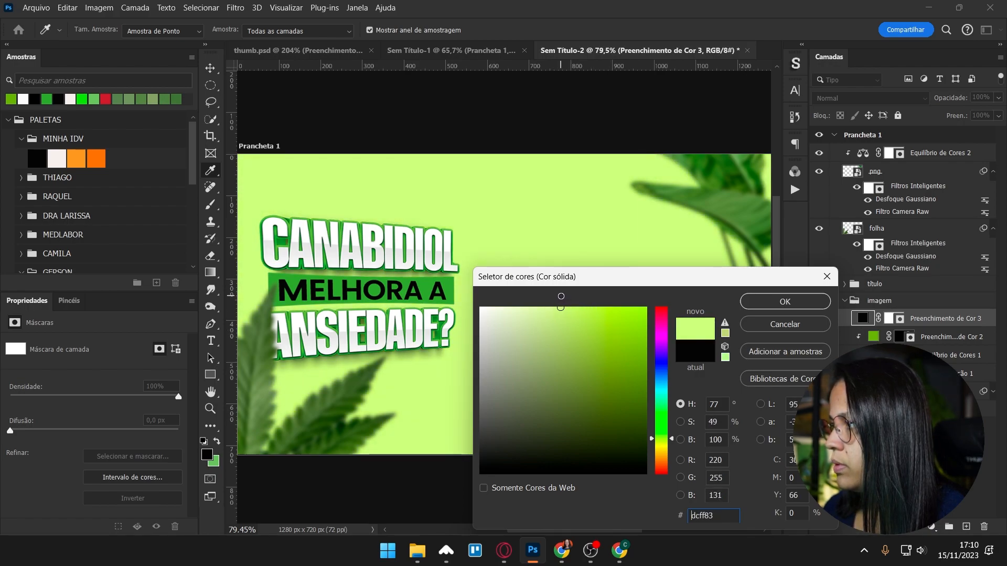
click(823, 307)
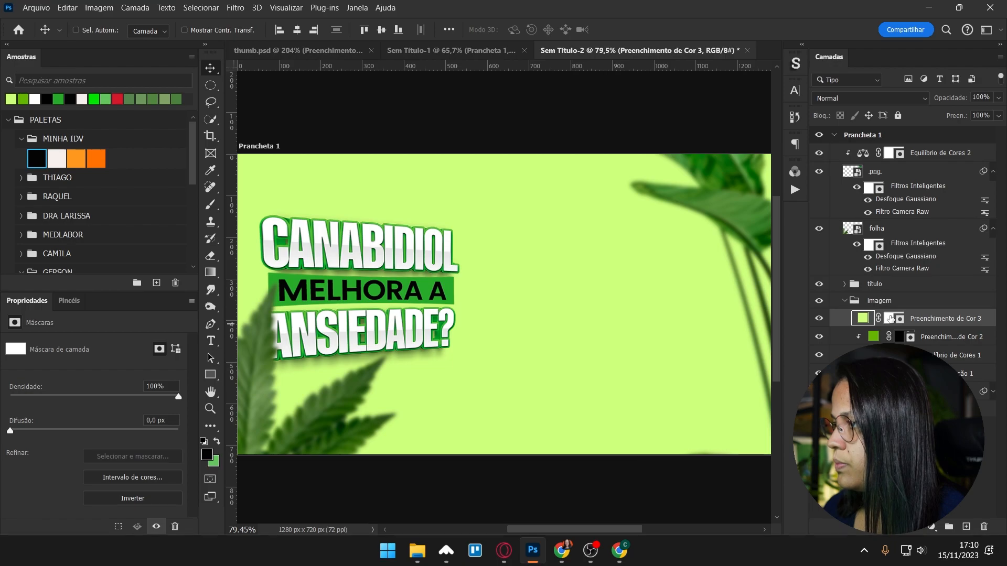
- Set the light-green fill's blend mode to Divisão, clip it to the man, and invert its layer mask
click(862, 319)
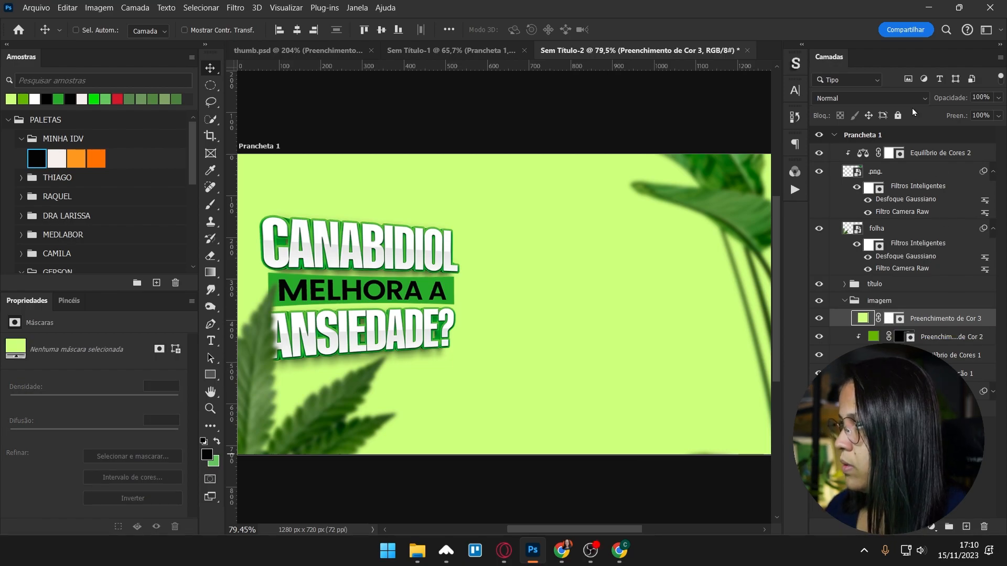
click(886, 98)
click(845, 229)
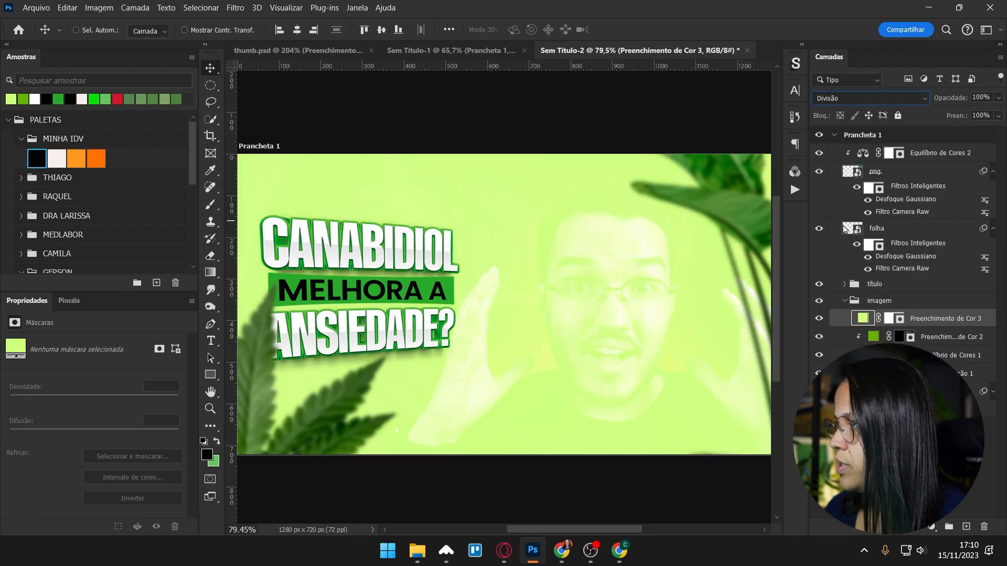
alt+click(918, 327)
click(902, 319)
key(ctrl+i)
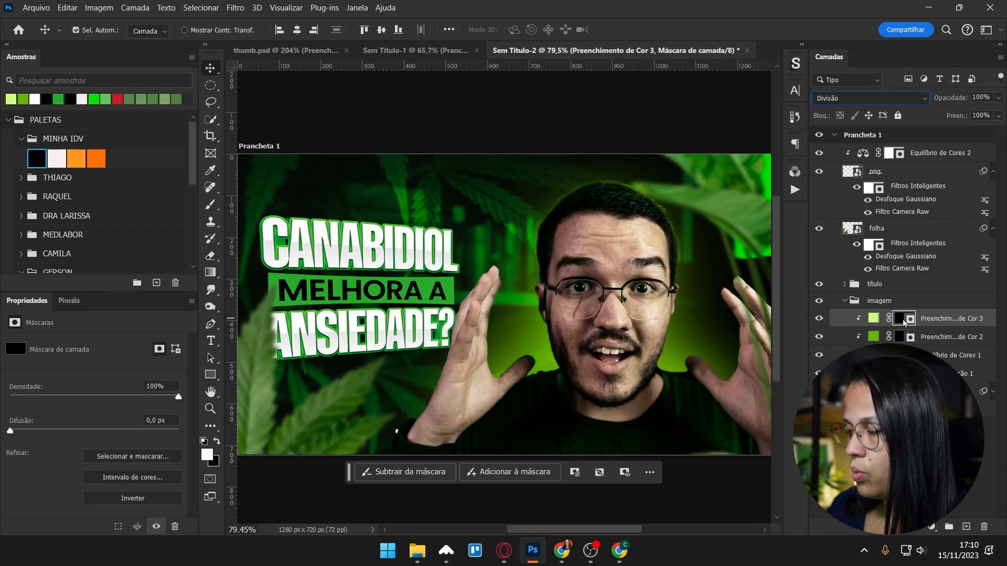
- Using a 1 px brush at 19% flow on a rotated canvas, paint white on the light-green fill's mask from the left ear up the hair edge
scroll(512, 337, up, 8)
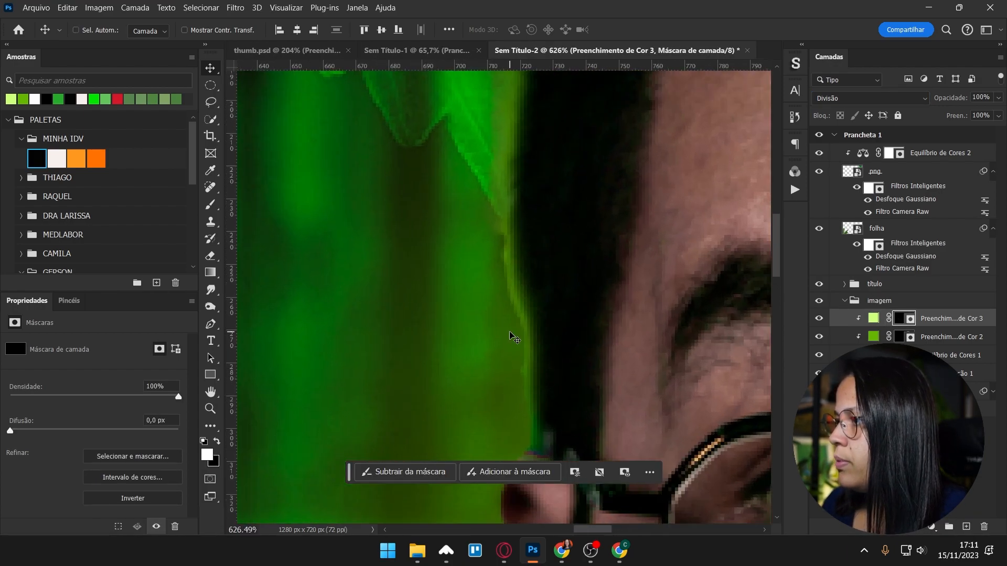
key(b)
drag(530, 256, 451, 248)
scroll(516, 336, up, 2)
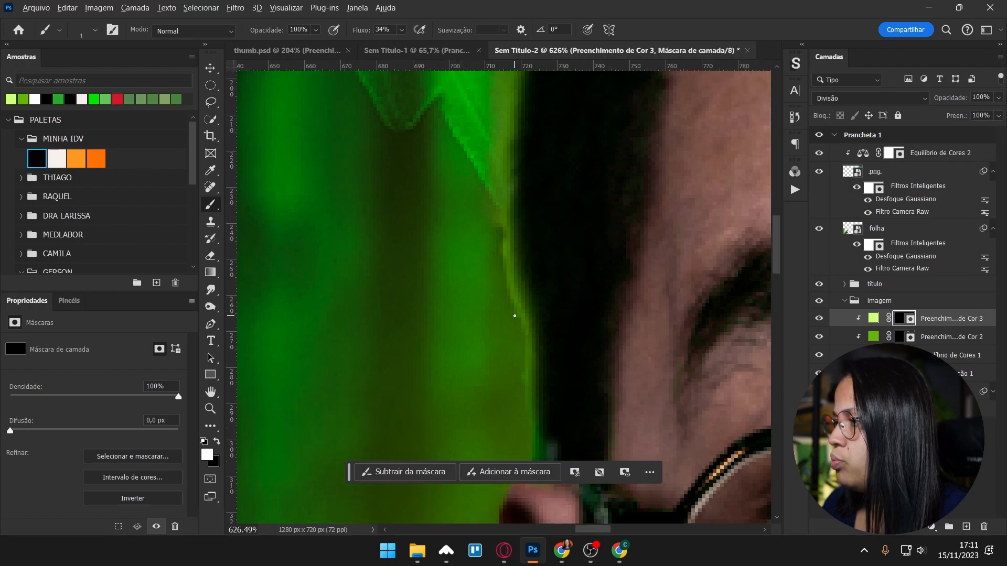
key(r)
drag(530, 379, 382, 325)
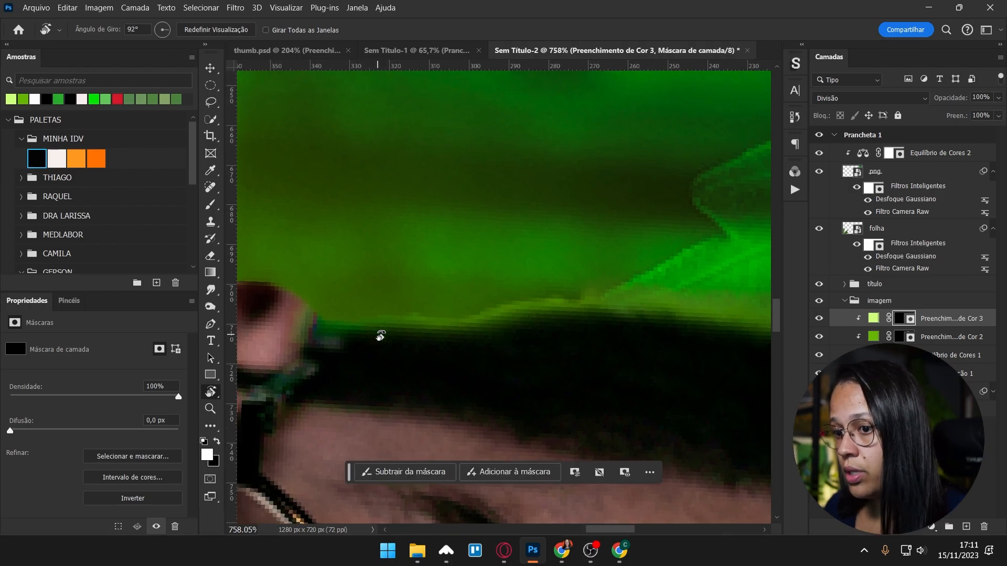
drag(377, 337, 575, 262)
key(b)
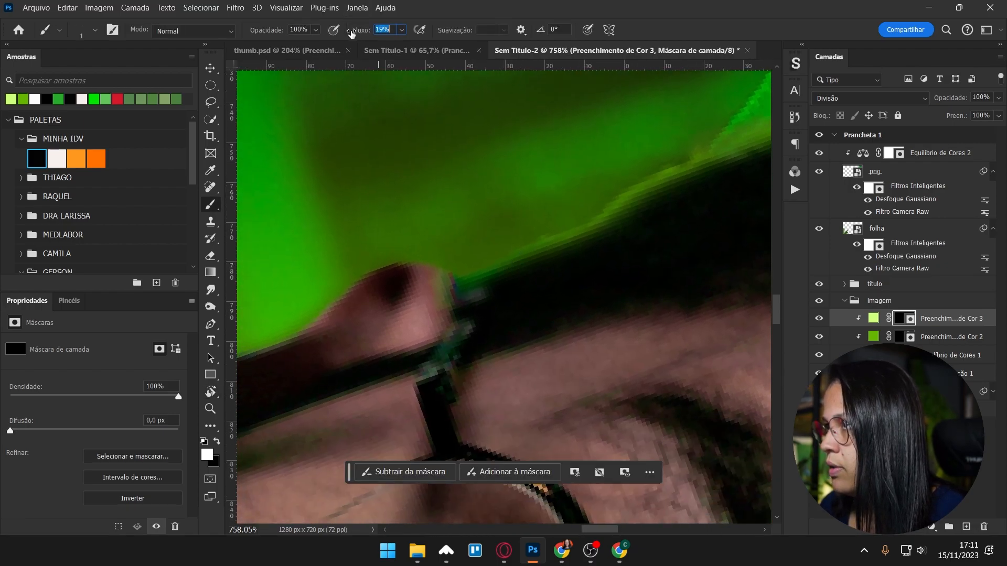
drag(603, 226, 644, 189)
mouse_move(663, 178)
mouse_down()
mouse_move(591, 218)
mouse_move(460, 252)
mouse_up()
mouse_move(442, 272)
mouse_down()
mouse_move(479, 244)
mouse_move(635, 195)
mouse_up()
mouse_move(552, 220)
mouse_down()
mouse_move(633, 194)
mouse_move(533, 264)
mouse_up()
drag(608, 230, 697, 254)
drag(643, 238, 700, 258)
mouse_move(686, 285)
mouse_down()
mouse_move(533, 276)
mouse_move(491, 287)
mouse_up()
drag(455, 242, 482, 247)
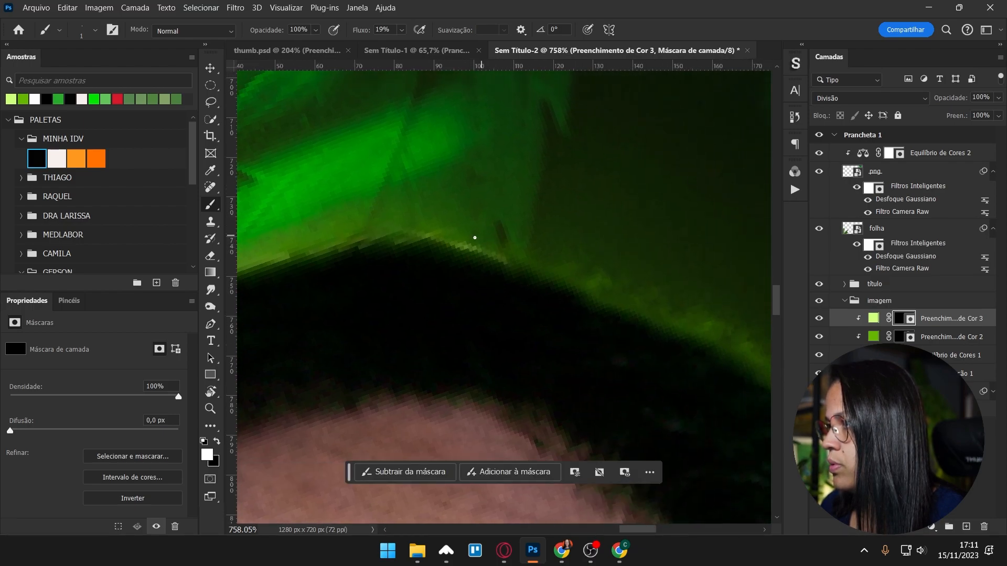
- Extend the fine 1 px white strokes on the mask along the hair's upper-left curve toward the crown, rotating the canvas to follow it
drag(616, 309, 511, 240)
key(r)
drag(479, 307, 521, 303)
key(b)
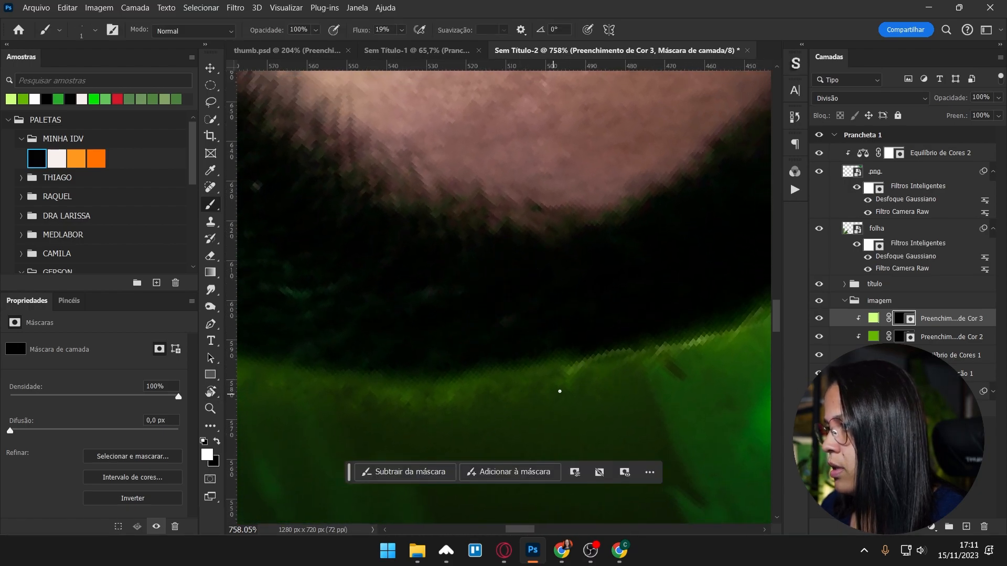
drag(539, 399, 522, 277)
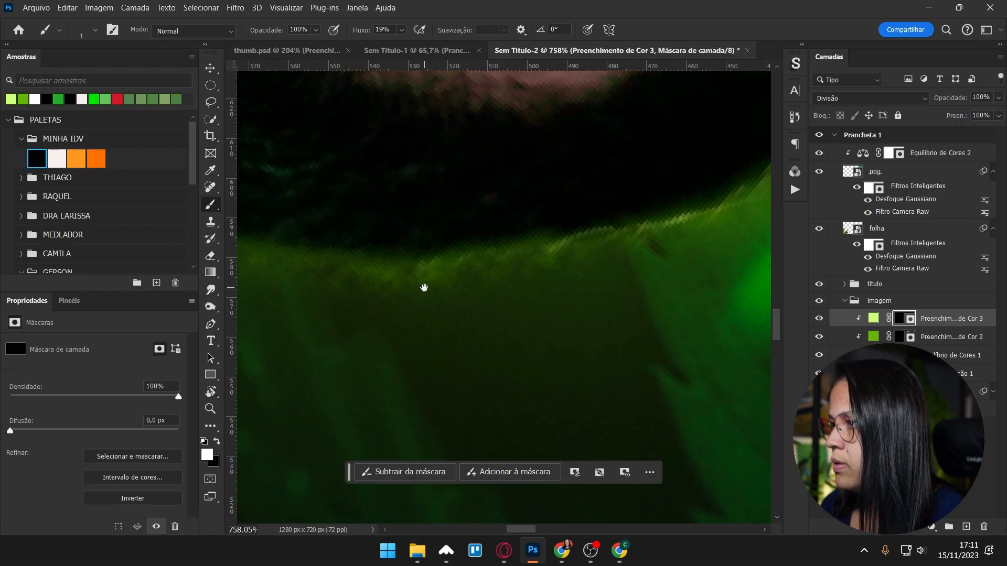
drag(423, 287, 530, 276)
mouse_move(439, 256)
mouse_down()
mouse_move(529, 284)
mouse_move(614, 336)
mouse_up()
drag(486, 309, 650, 368)
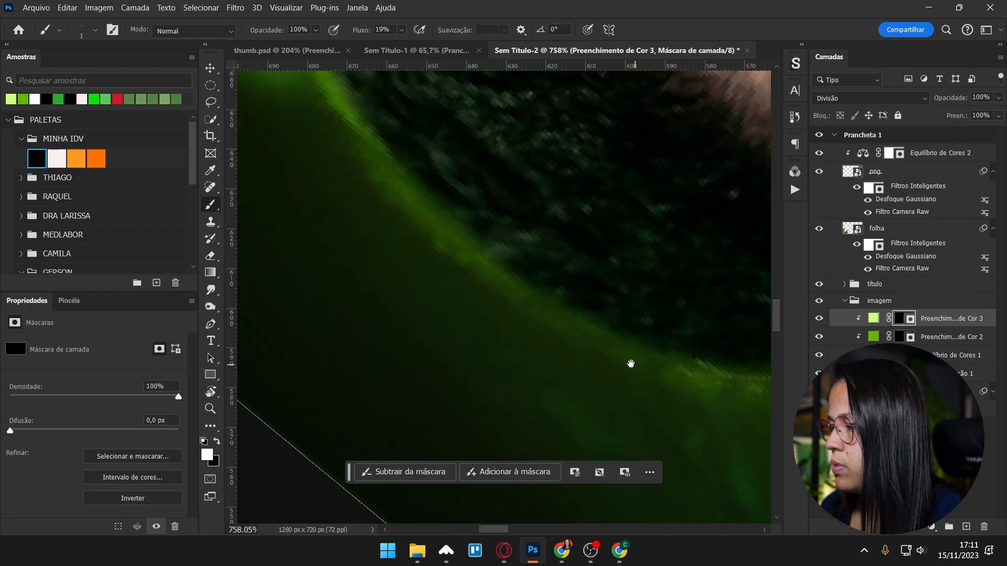
- Reset the canvas rotation and paint the fine highlight on the mask across the crown and the hair's upper-right curve
key(r)
key(Escape)
key(b)
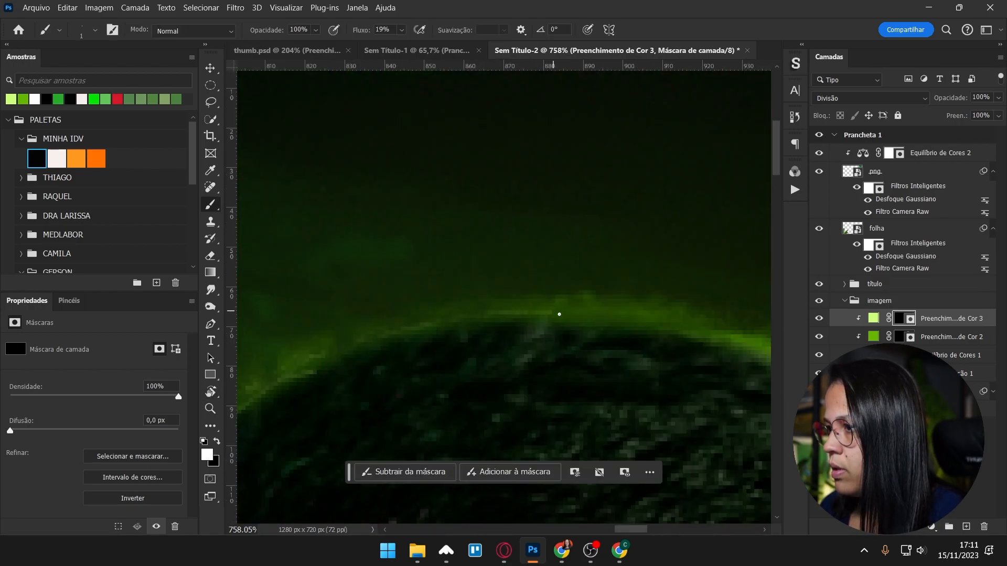
drag(634, 316, 495, 285)
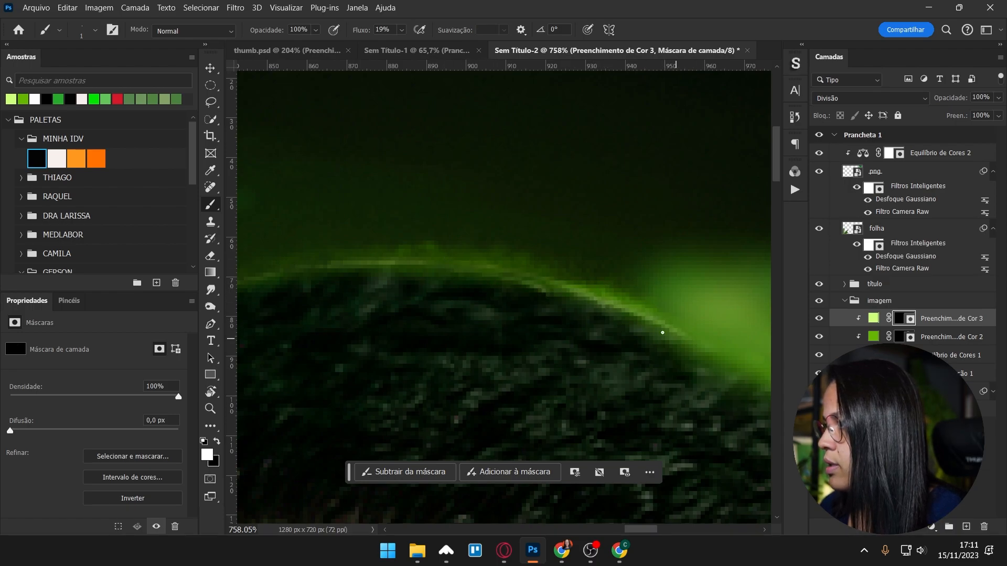
drag(718, 380, 528, 287)
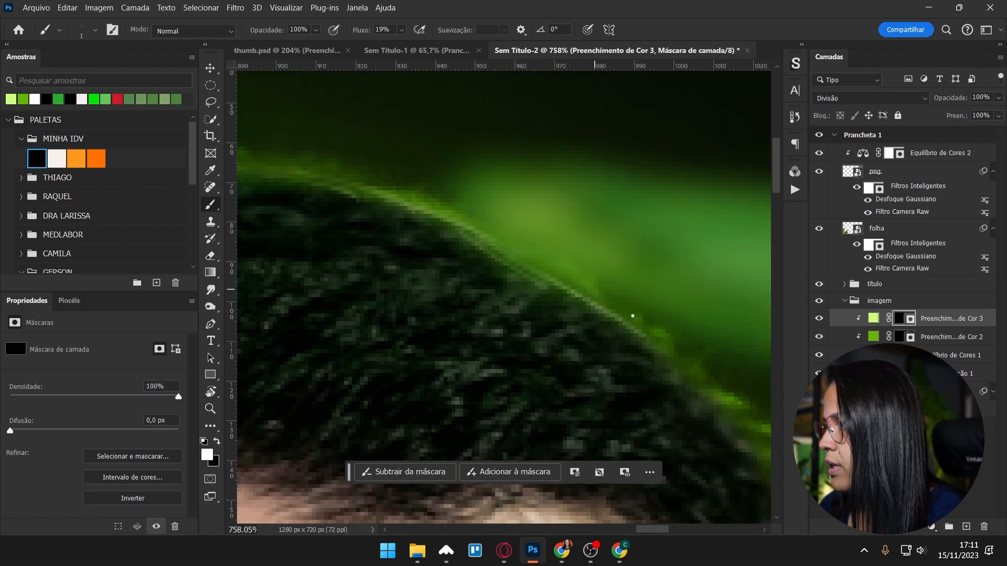
drag(677, 356, 511, 219)
- Paint the fine highlight on the mask down the right side of the man's hair to just above the ear
mouse_move(702, 471)
mouse_down()
mouse_move(587, 294)
mouse_move(563, 287)
mouse_up()
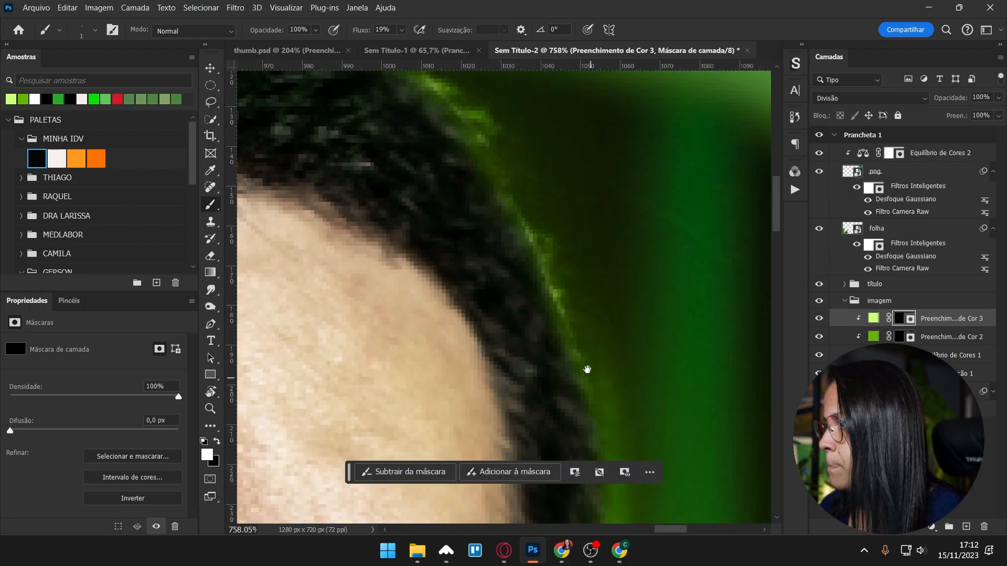
drag(590, 377, 527, 226)
drag(575, 407, 542, 209)
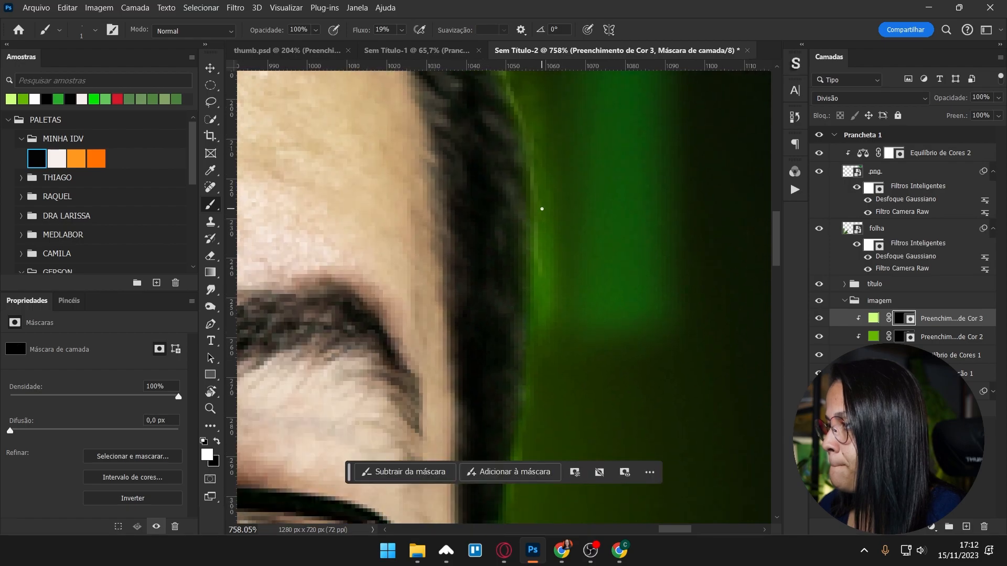
drag(538, 379, 533, 208)
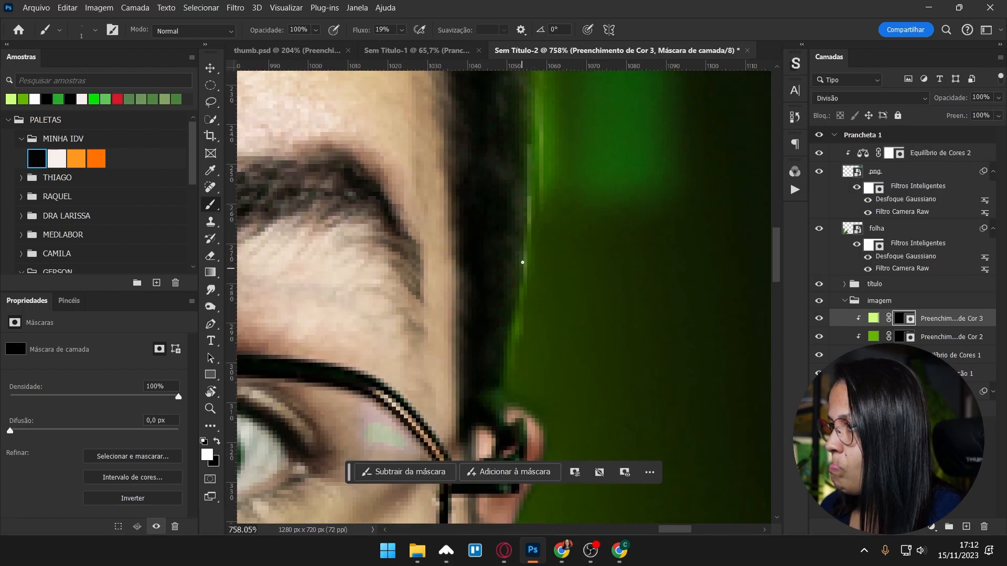
key(ctrl+0)
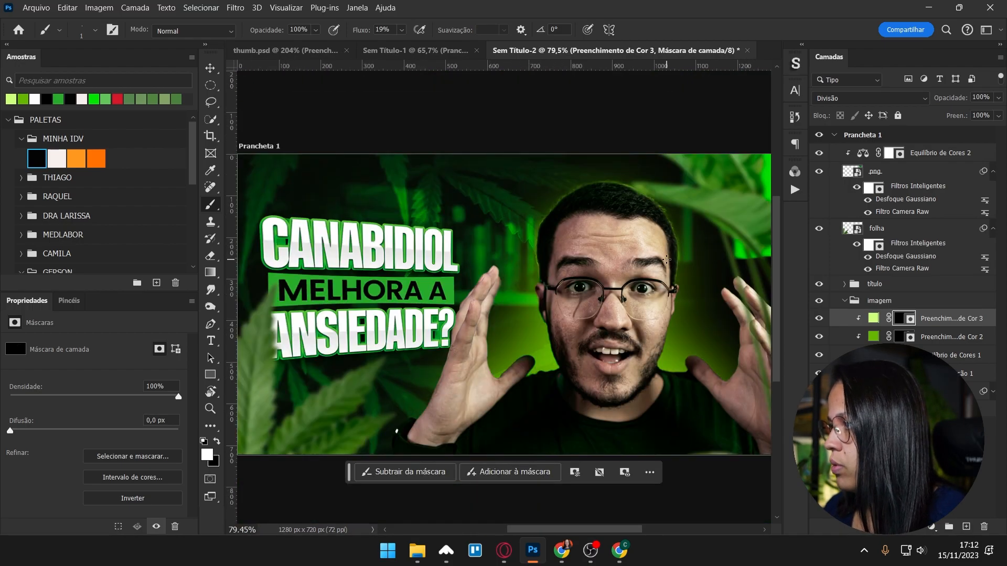
- Duplicate the light-green highlight fill with its mask and clip the copy to the man
key(v)
scroll(671, 266, up, 5)
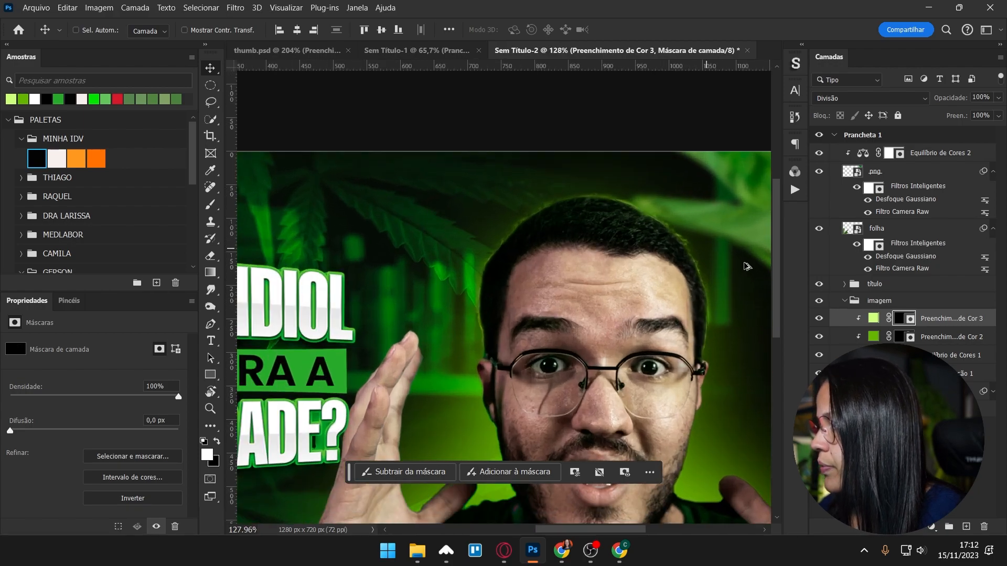
key(ctrl+j)
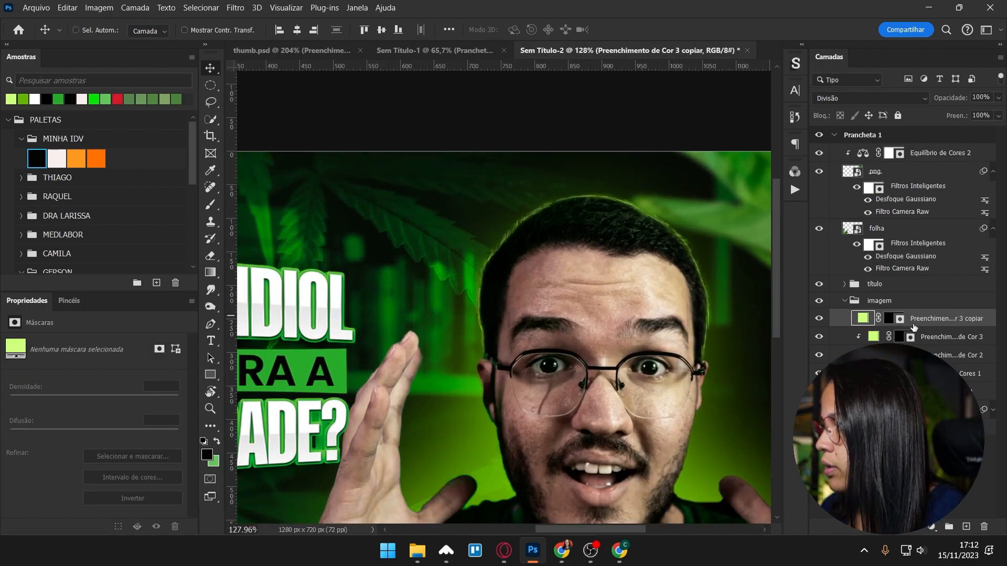
click(892, 319)
key(ctrl+alt+g)
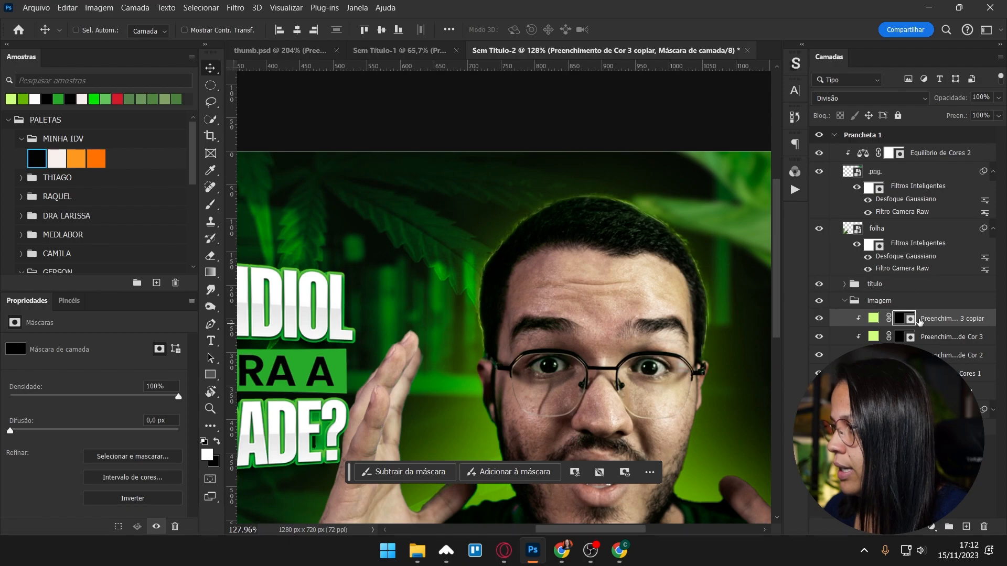
- Clear the duplicated highlight's mask to black and softly brush white around the man's hair outline with a 90 px brush at 19% flow
key(Delete)
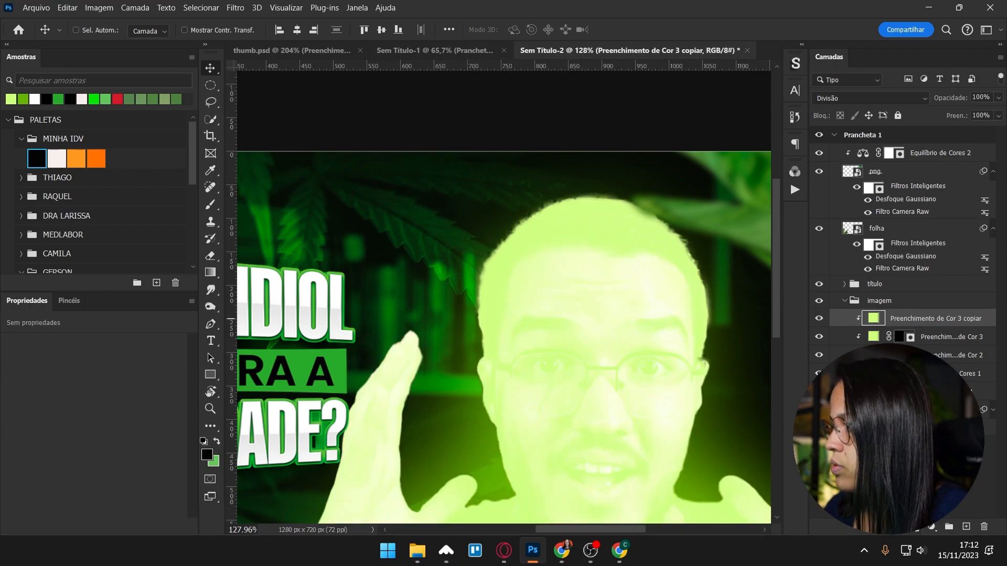
key(ctrl+z)
key(ctrl+i)
key(b)
scroll(542, 197, up, 3)
drag(540, 205, 576, 198)
mouse_move(422, 283)
mouse_down()
mouse_move(396, 341)
mouse_move(386, 430)
mouse_move(394, 330)
mouse_up()
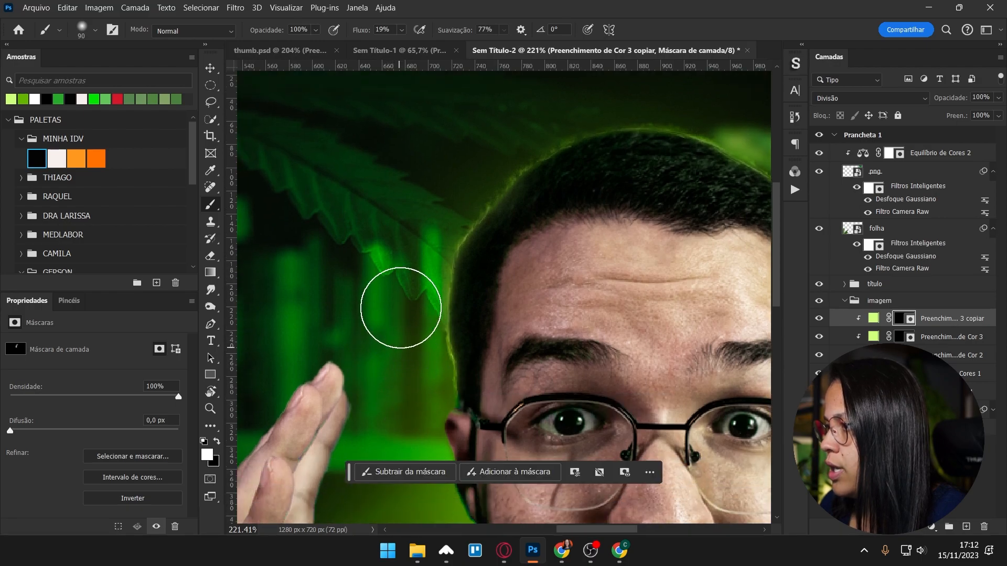
drag(512, 127, 397, 225)
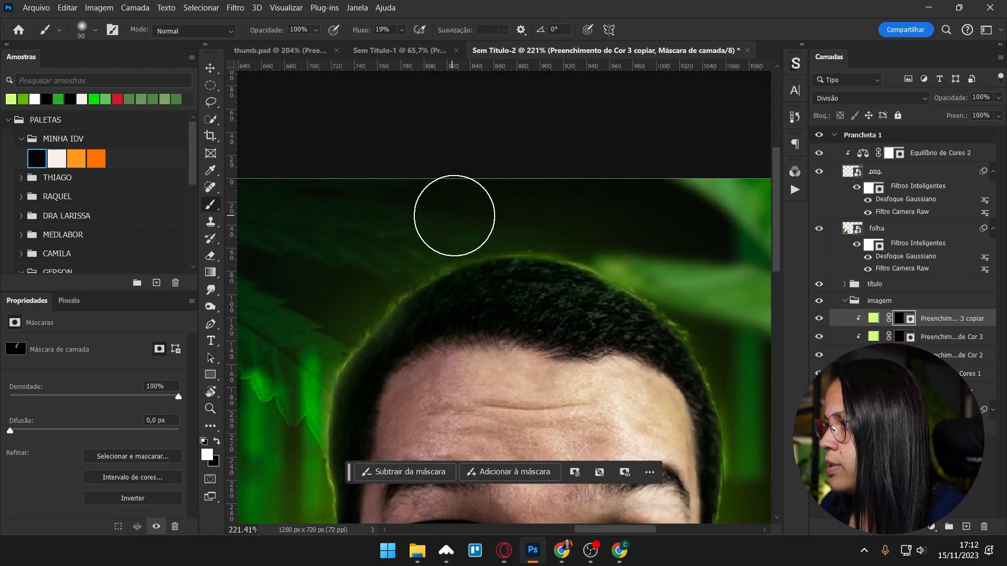
drag(718, 314, 542, 169)
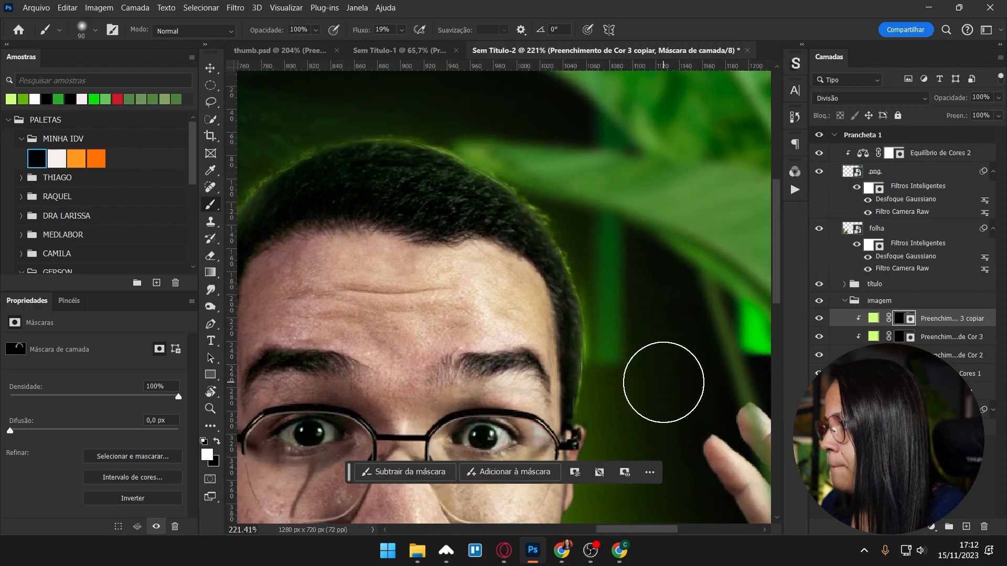
- Add a light-green dcff84 solid colour fill above the highlight layers, blend it with Luz Direta and invert its mask to black
click(932, 526)
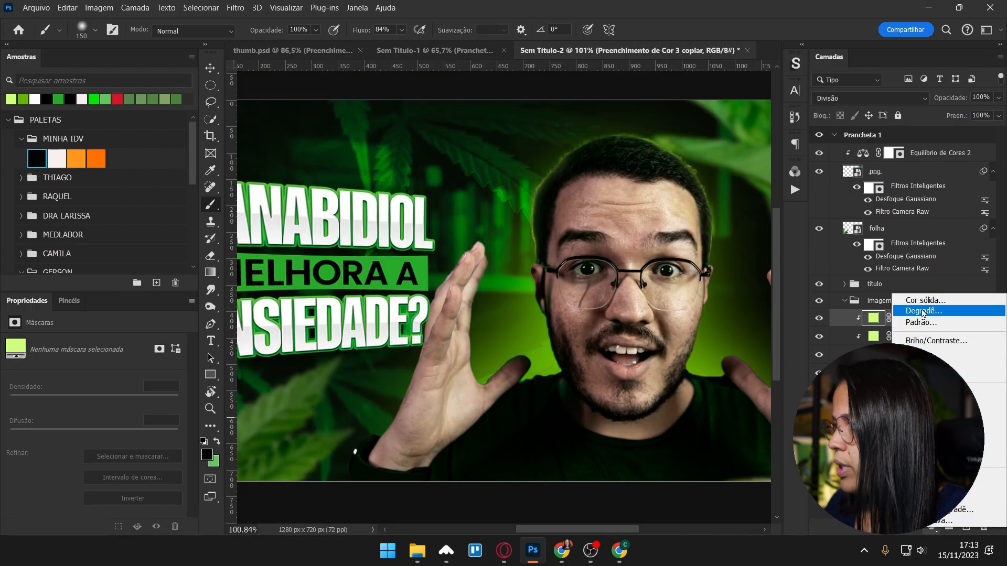
click(922, 301)
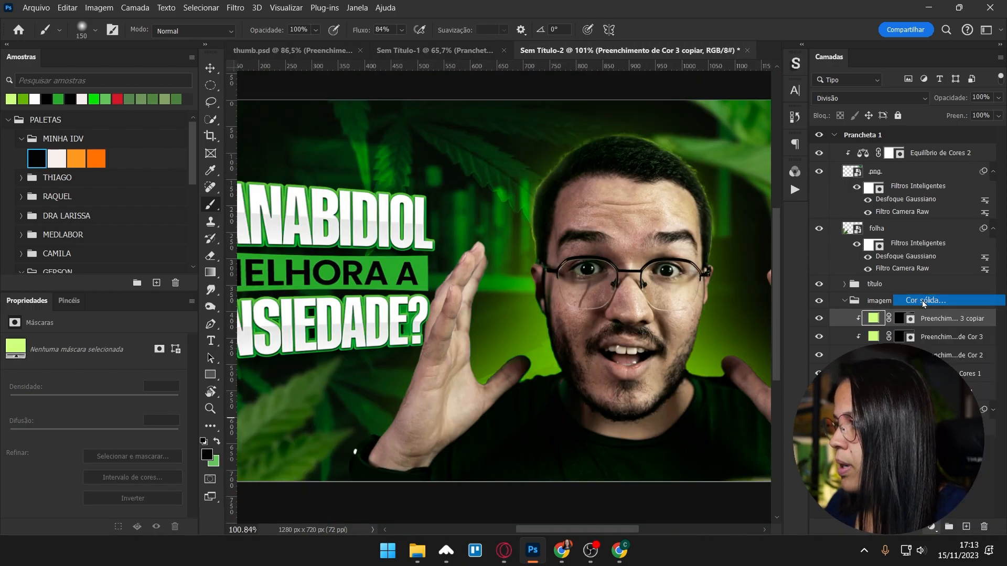
click(11, 98)
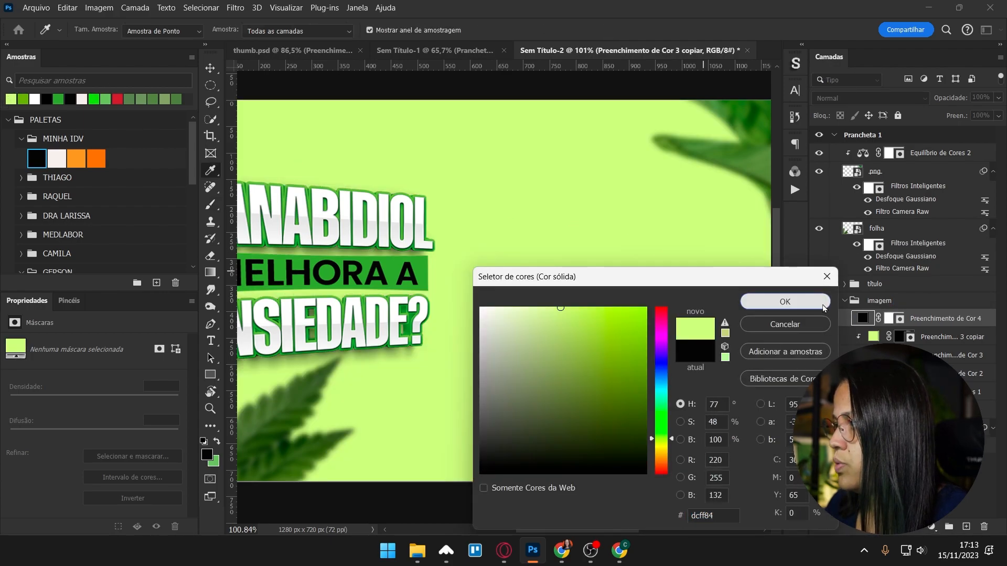
click(785, 302)
click(868, 98)
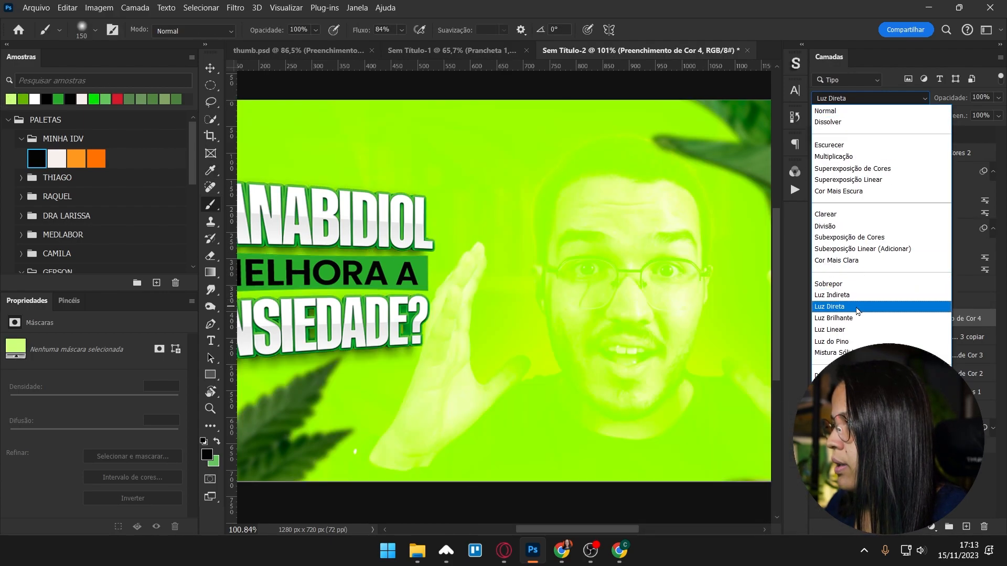
click(857, 307)
click(890, 319)
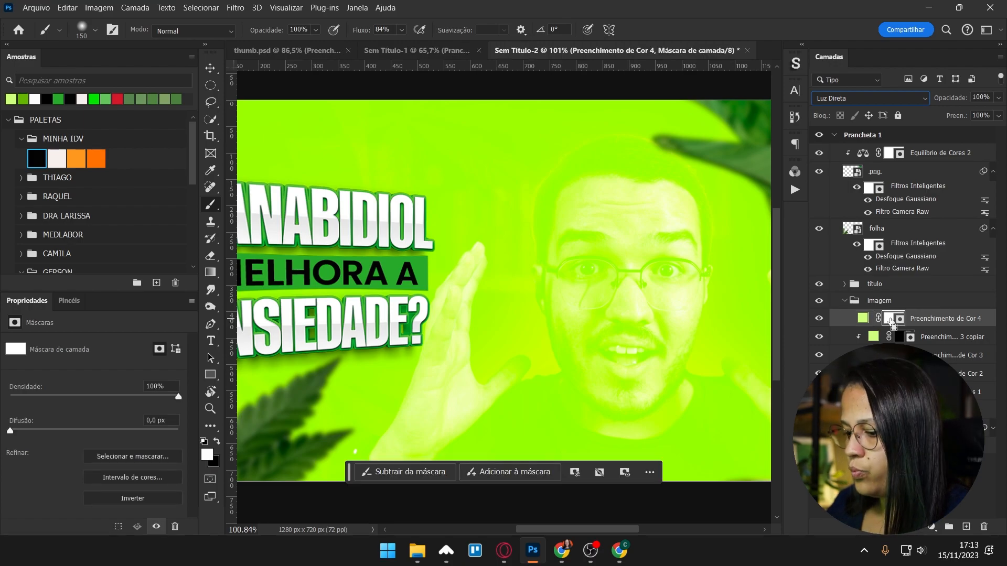
key(ctrl+i)
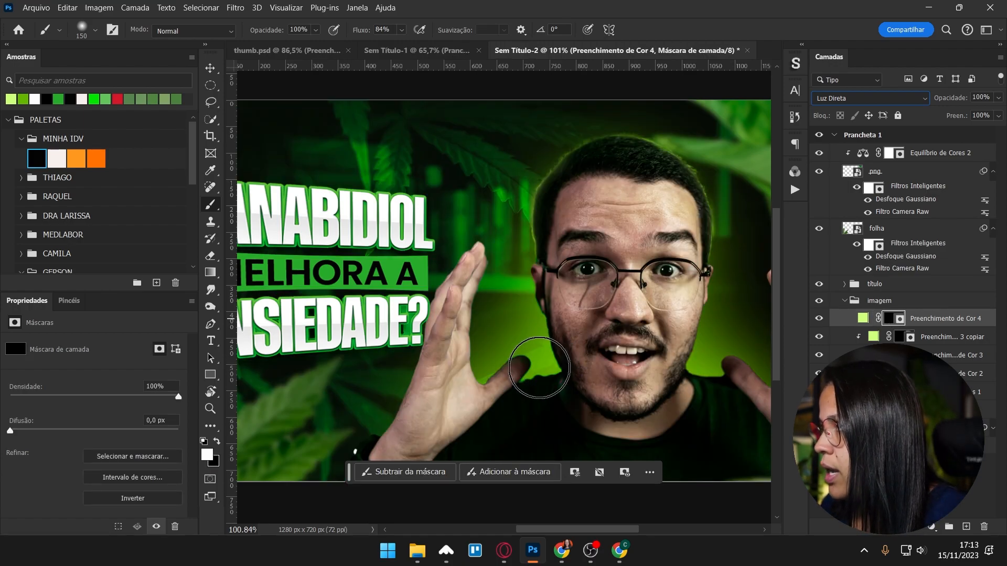
- Paint glow spots on the new fill's mask above both shoulders beside the neck, using a 180 px white brush at 57% flow
scroll(542, 368, up, 2)
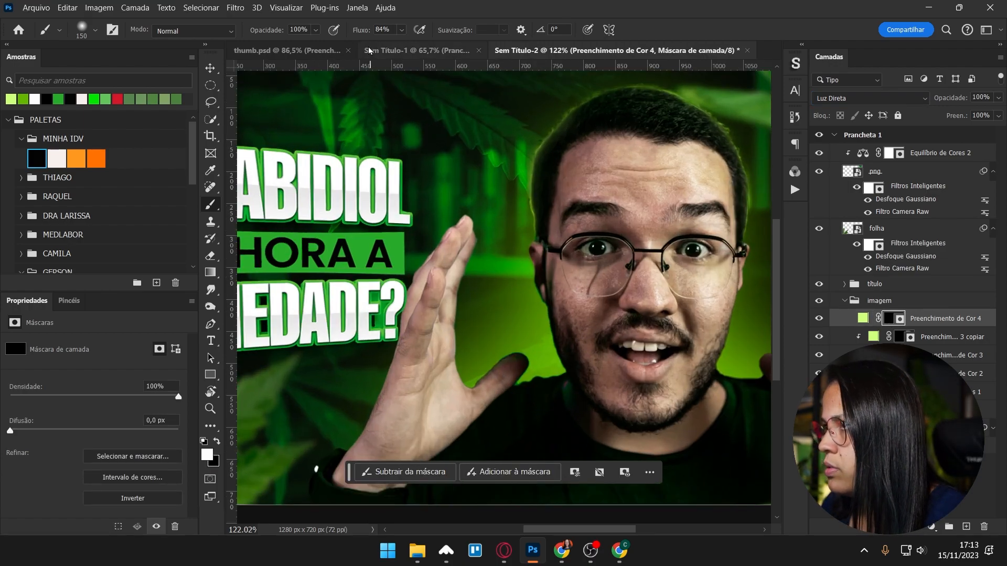
drag(345, 34, 343, 34)
alt+right_click(482, 294)
click(534, 363)
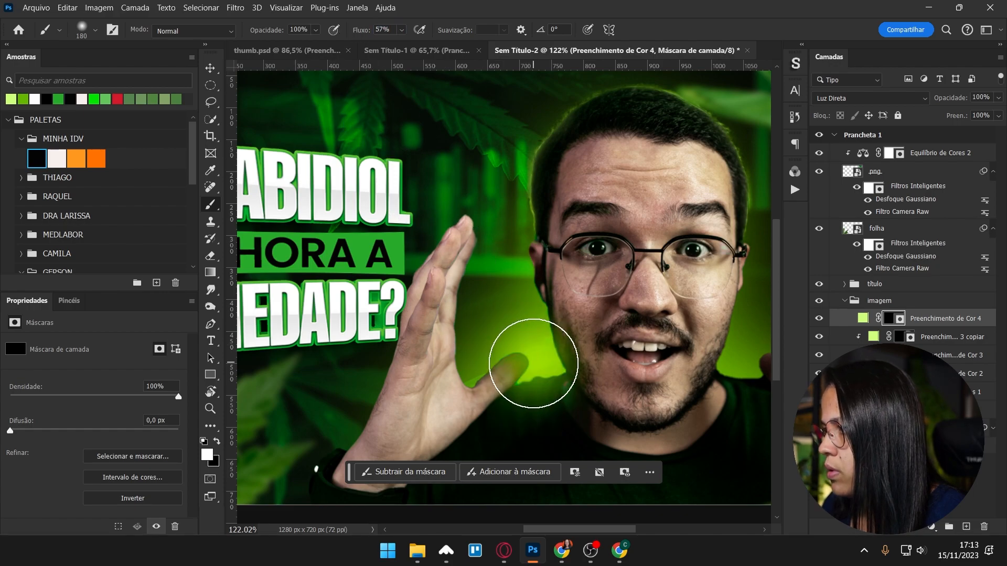
scroll(662, 406, down, 2)
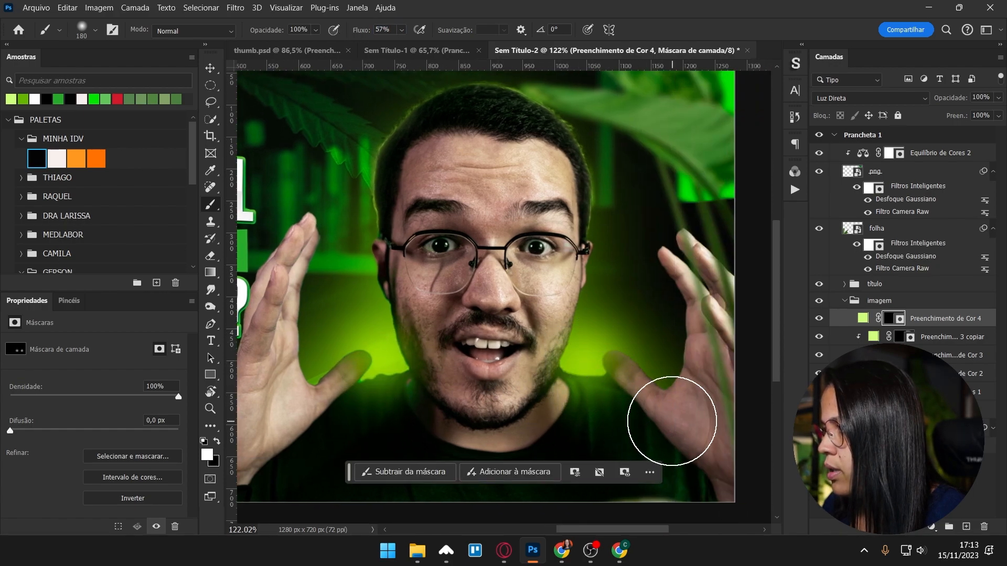
scroll(661, 409, down, 2)
scroll(661, 407, up, 2)
scroll(666, 404, down, 1)
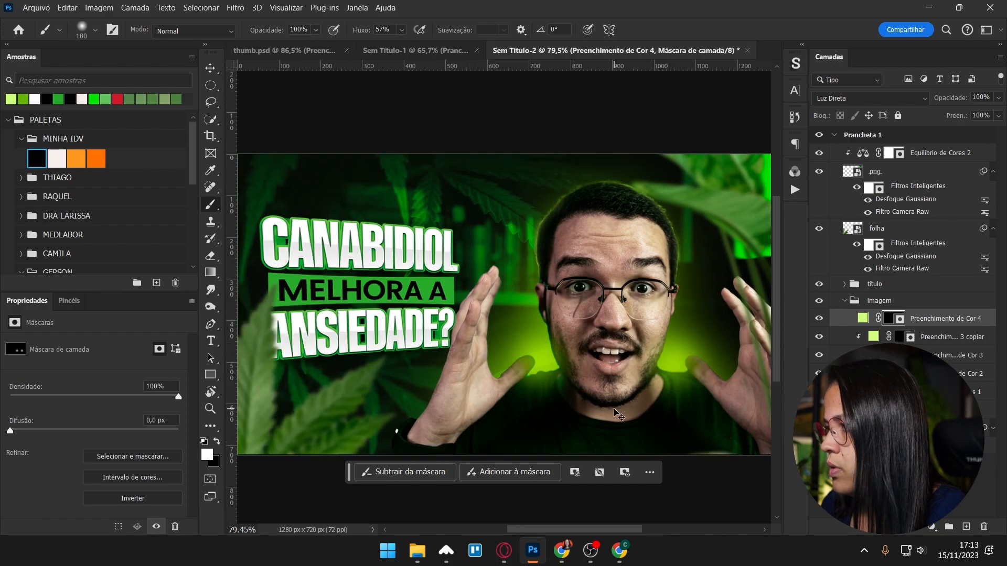
- Duplicate the shoulder glow fill with its mask and recolour the copy to a paler green
key(ctrl+j)
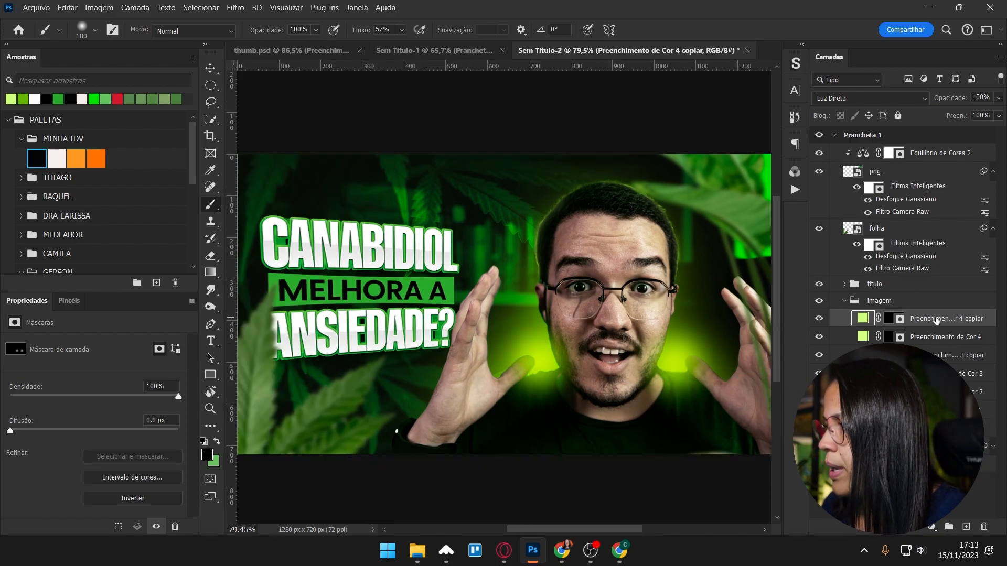
drag(630, 309, 515, 308)
click(808, 303)
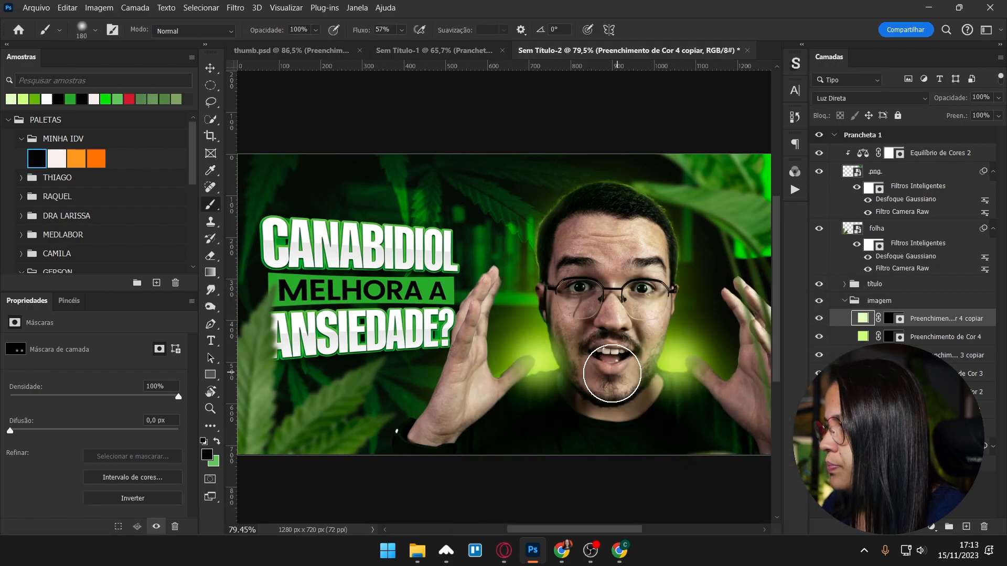
- Trim the paler glow on its mask on both sides of the neck with a 274 px black brush
scroll(579, 380, up, 3)
drag(542, 360, 594, 363)
key(x)
click(203, 441)
click(527, 406)
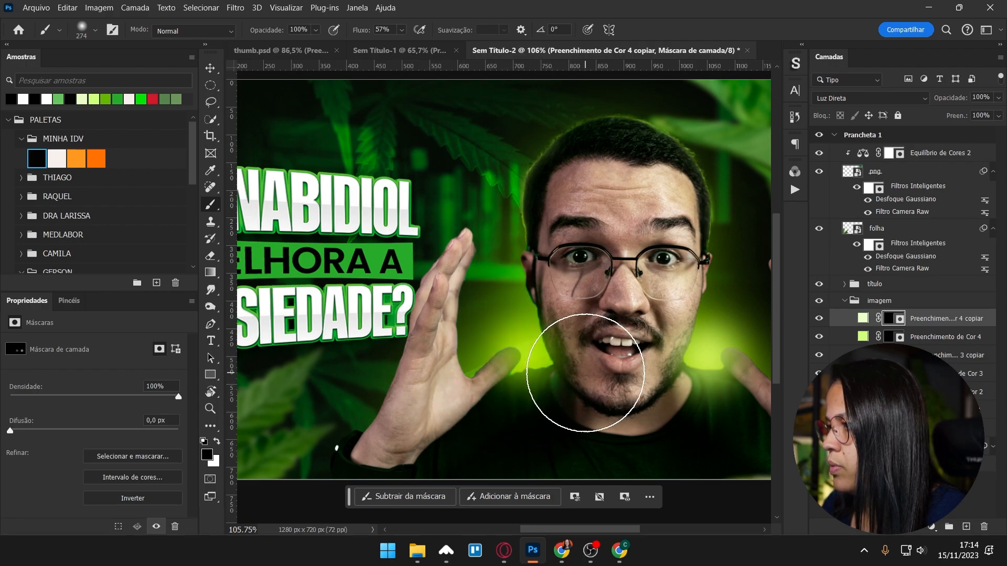
drag(655, 390, 535, 390)
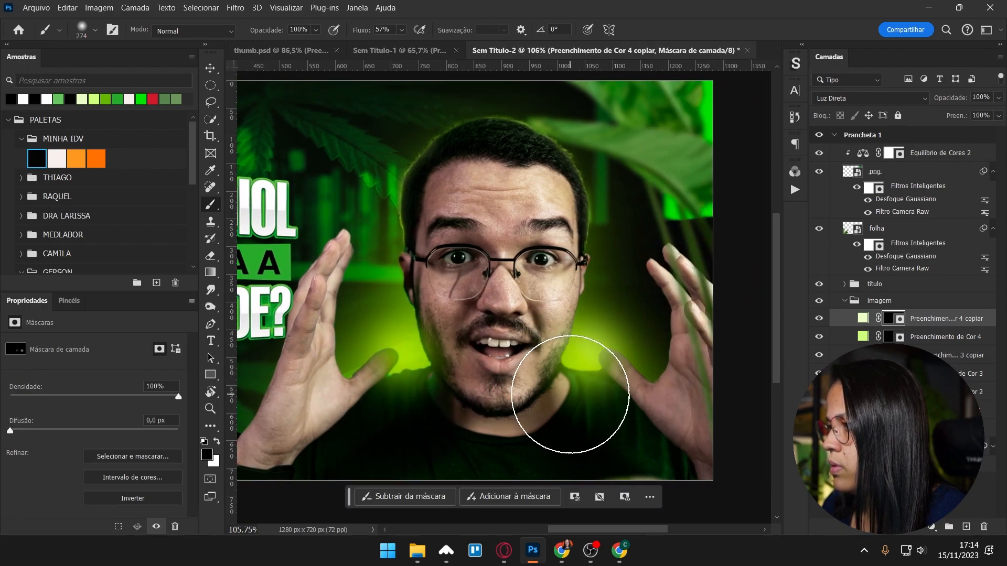
scroll(629, 388, down, 1)
scroll(625, 359, up, 1)
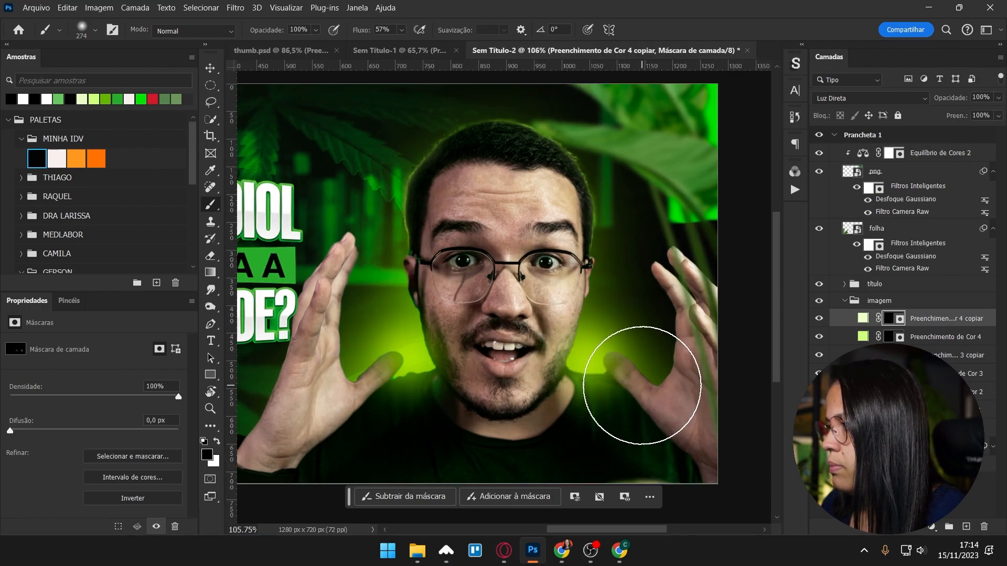
- Paint small bright cores on the pale glow's mask beside both thumbs with a 121 px white brush
drag(621, 351, 593, 354)
key(x)
click(593, 354)
click(594, 355)
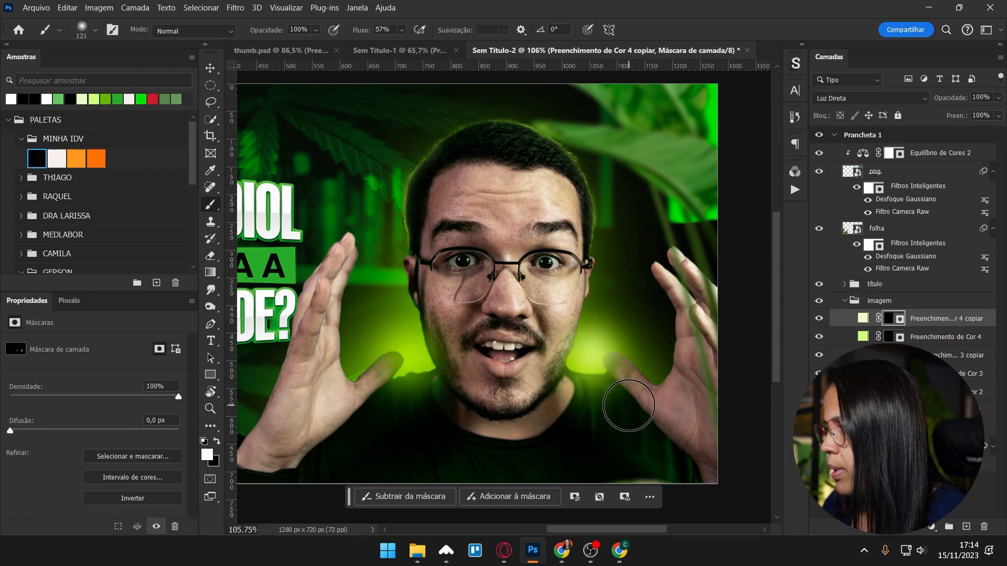
drag(521, 402, 571, 394)
click(468, 349)
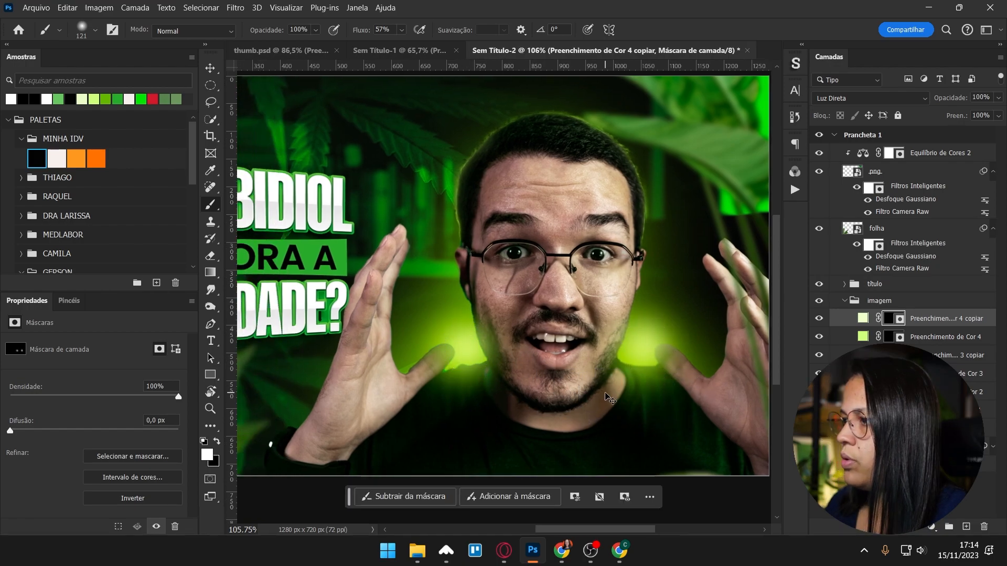
- Add the text "canabidiol" in Andine 76 pt above the green colour fill in the bg group
key(v)
key(ctrl+0)
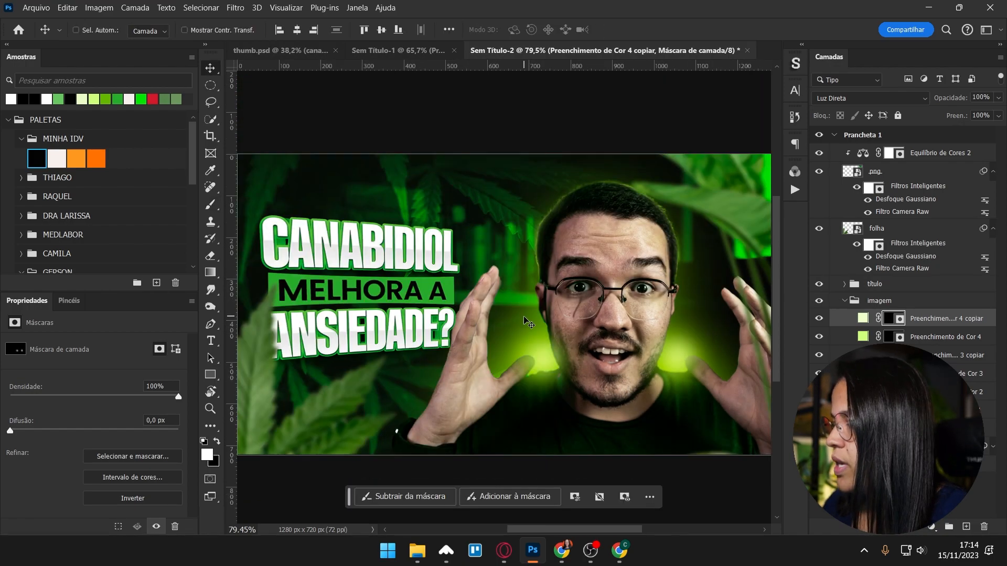
click(844, 301)
click(844, 317)
click(933, 334)
key(t)
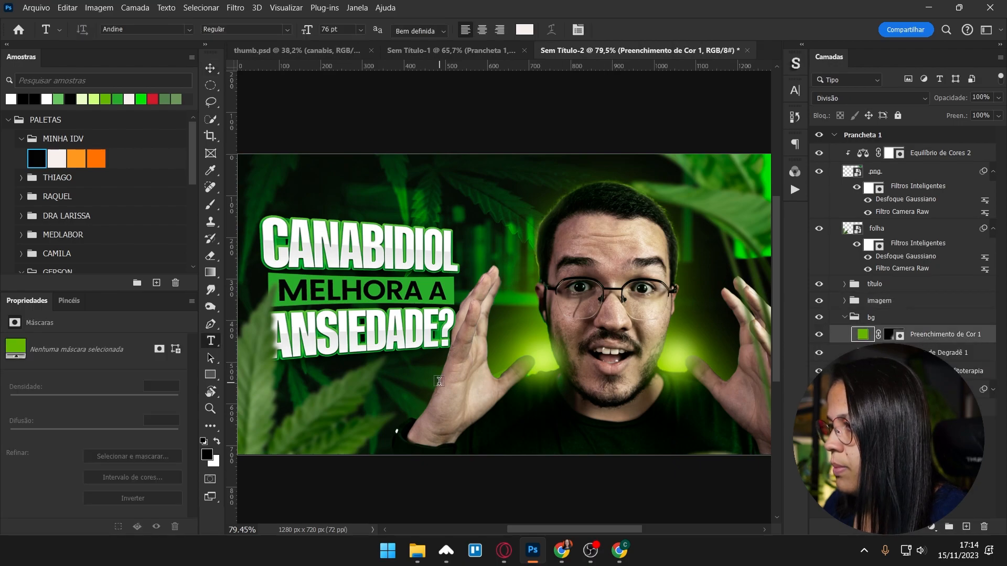
click(423, 389)
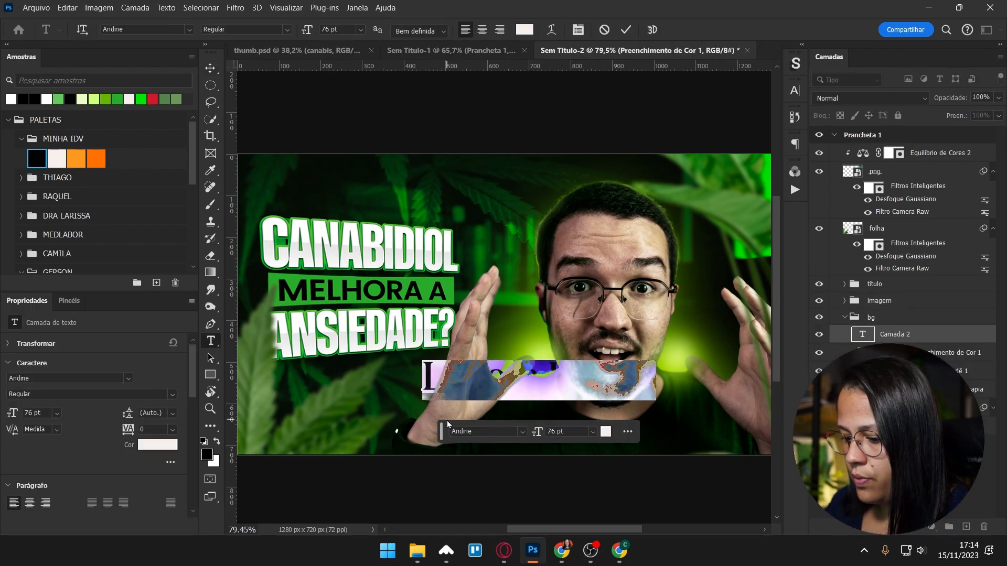
text(Canabidiol)
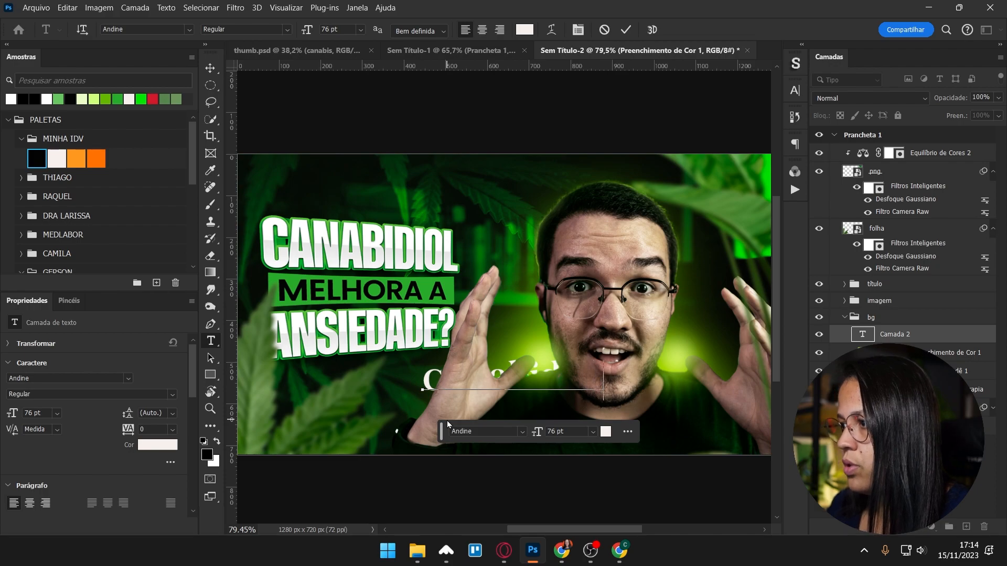
key(ctrl+Return)
- Enlarge the background text to about 994% and rotate it about -7.16° so it spreads behind the man
key(ctrl+t)
drag(520, 324, 513, 186)
drag(618, 168, 589, 144)
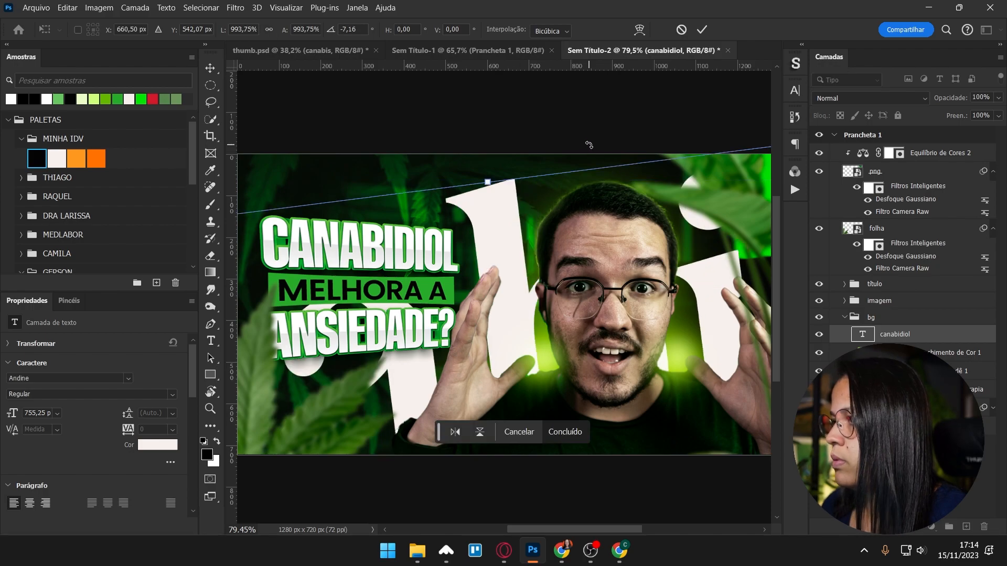
key(Return)
- Set the large background text's blend mode to Sobrepor and undo the last move of the text
click(869, 98)
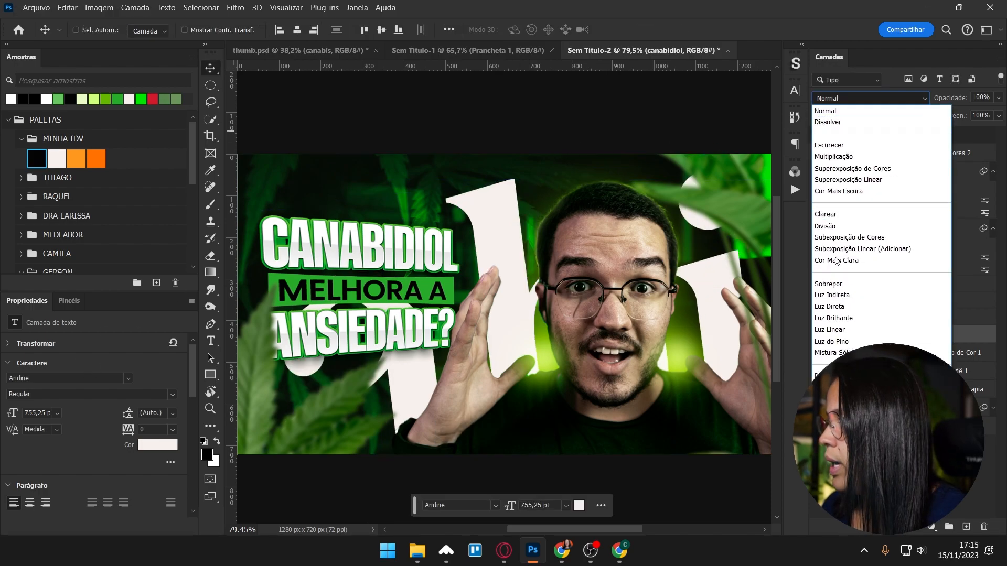
click(836, 286)
drag(631, 333, 621, 307)
key(ctrl+z)
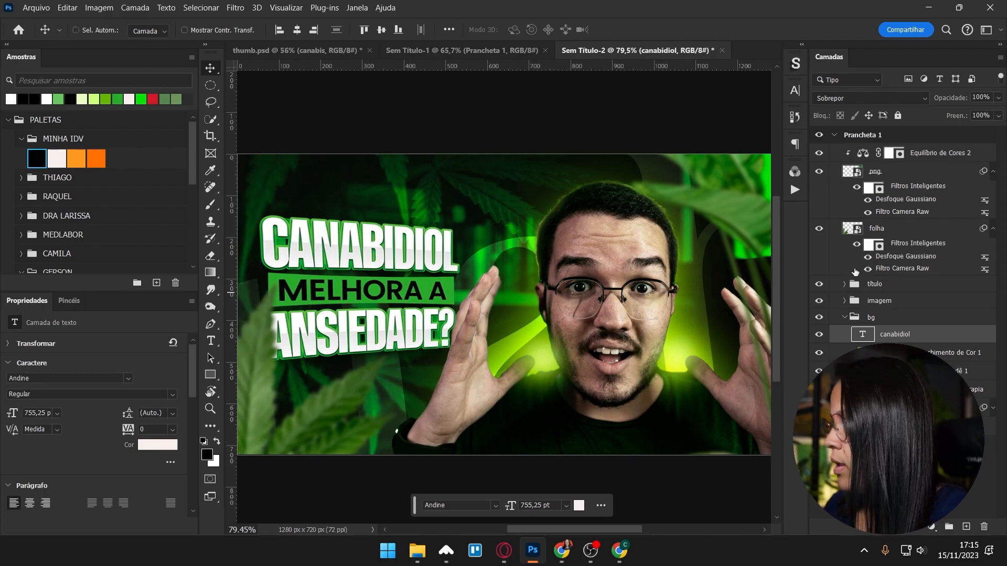
- Group the two blurred leaf layers with their colour balance adjustment and name the group "elementos"
click(899, 231)
shift+click(938, 153)
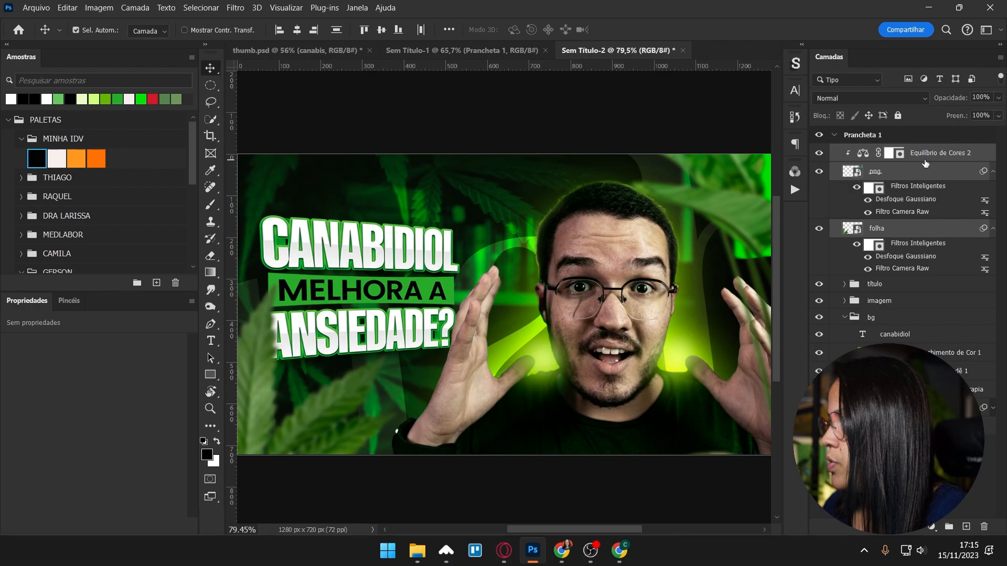
key(ctrl+g)
double_click(874, 151)
text(elementos)
key(Return)
- Duplicate the folha layer, place the copy below the imagem group and shrink it to about 251 × 229 px near the man's right-side hand
click(844, 152)
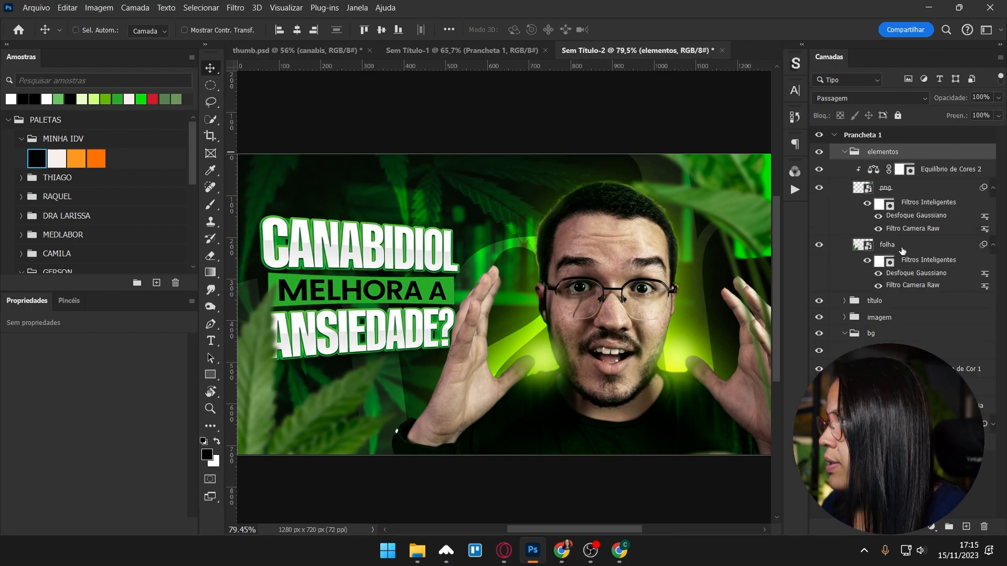
click(901, 250)
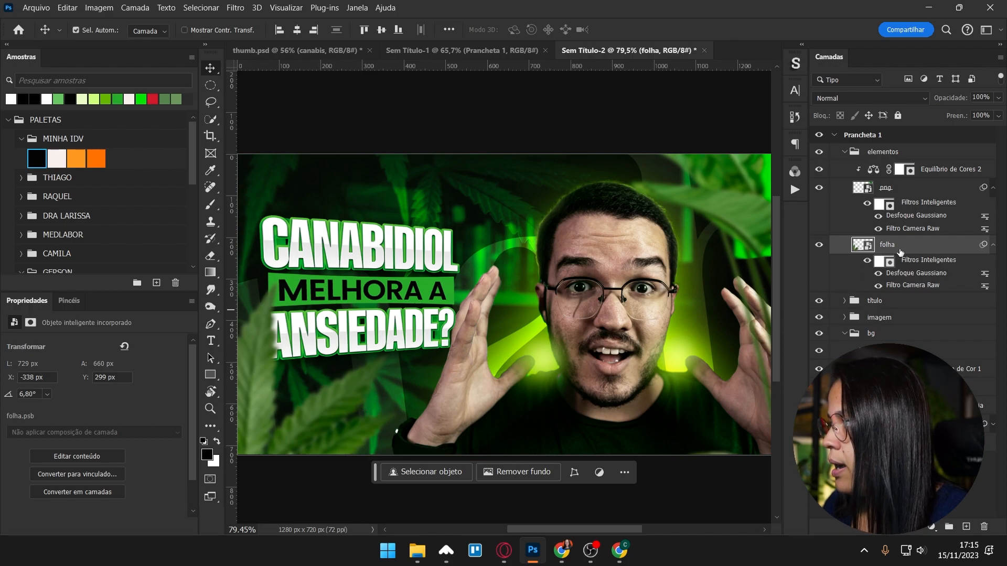
key(ctrl+j)
drag(902, 390, 902, 382)
drag(322, 373, 724, 332)
key(ctrl+t)
drag(703, 214, 692, 305)
key(Return)
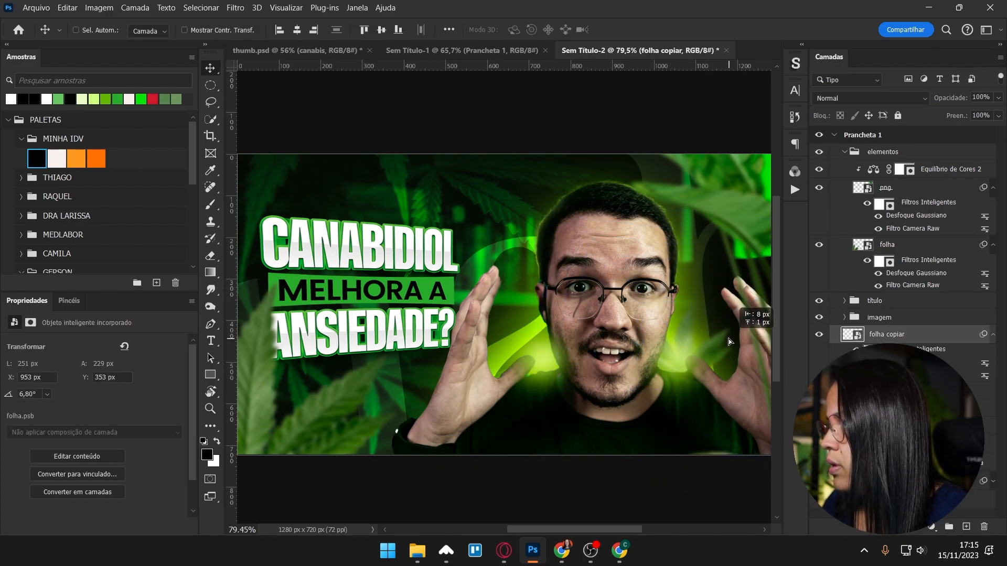
- Move the small leaf copy to about X 934, Y 334 px behind the thumb and adjust its Gaussian Blur filter
drag(729, 342, 719, 331)
double_click(916, 364)
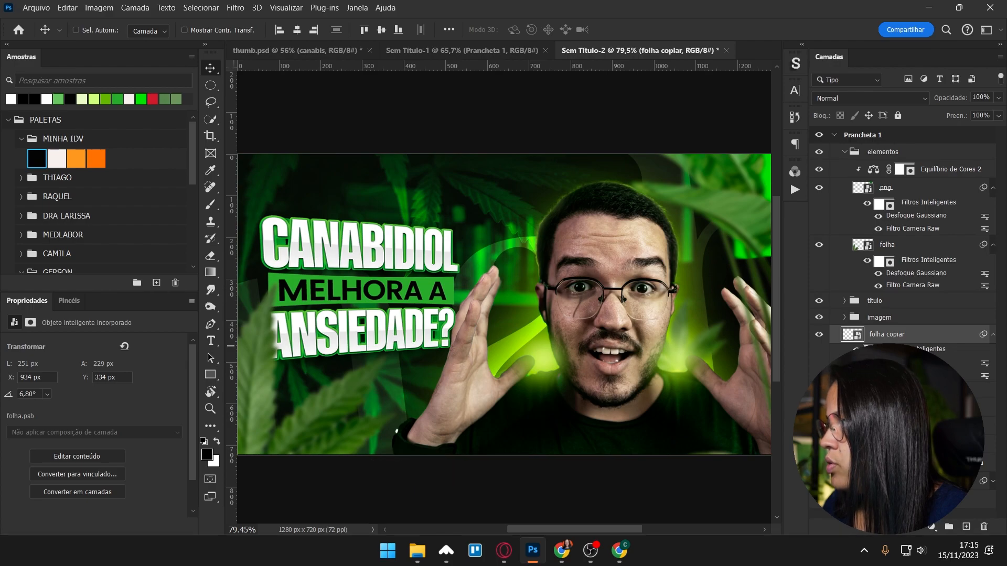
click(411, 297)
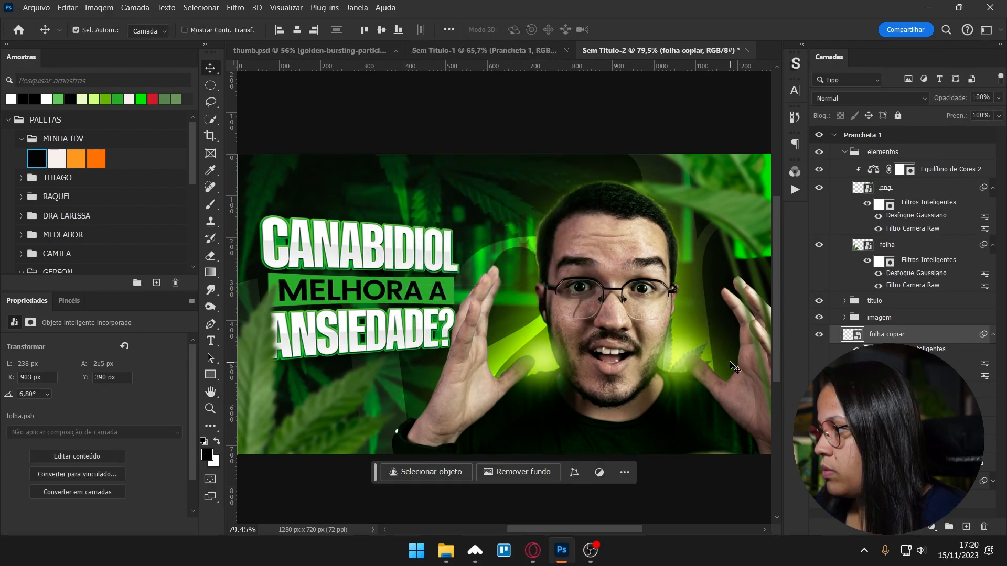
- Enlarge the small folha copiar leaf to about 341 × 297 px, rotated about 18.9°, at about X 852, Y 352 px behind the thumb
key(ctrl+t)
drag(717, 324, 722, 295)
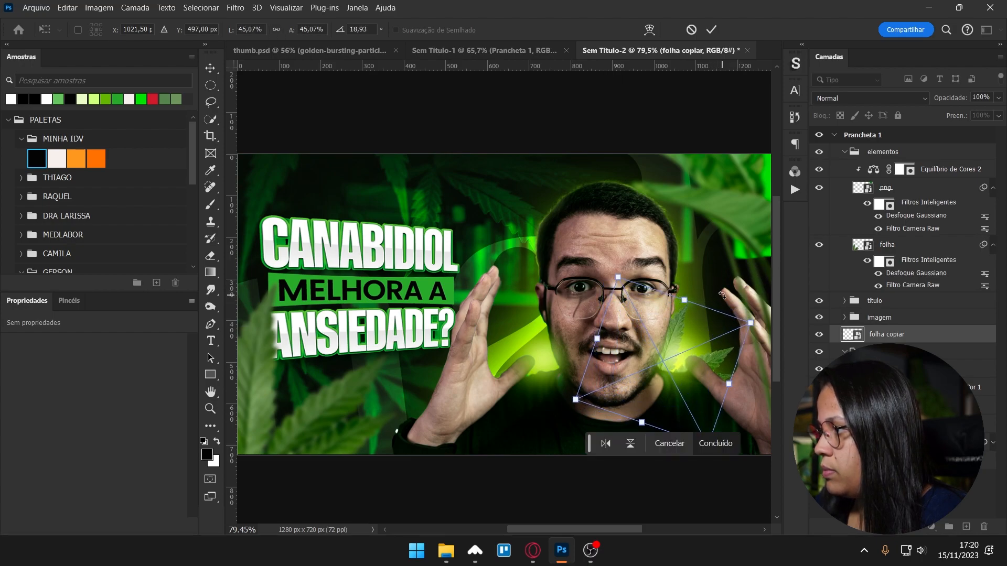
key(Return)
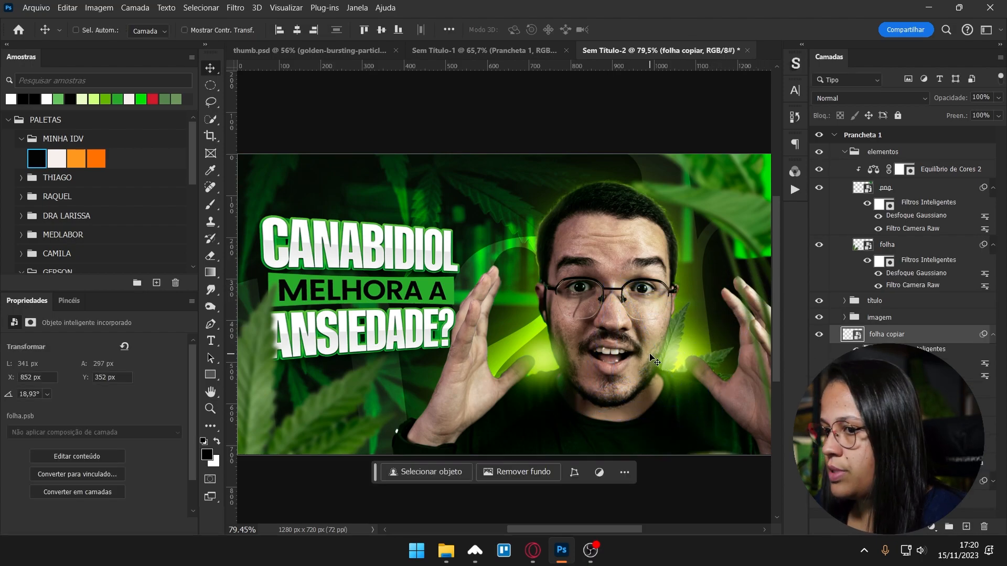
- Add a Matiz/Saturação adjustment clipped to the título group with Matiz -17 and Saturação +16
click(864, 303)
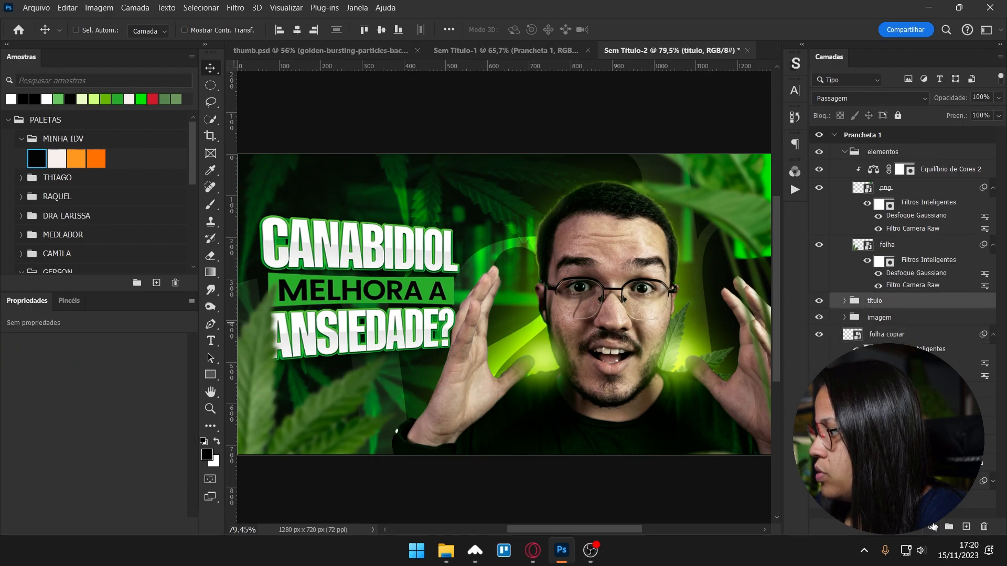
click(933, 526)
click(986, 398)
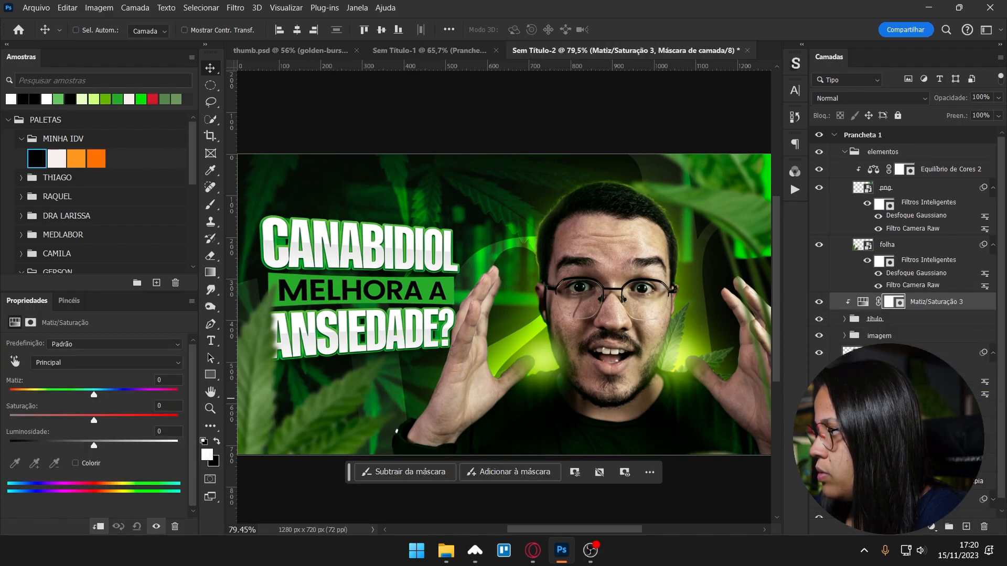
drag(93, 394, 82, 397)
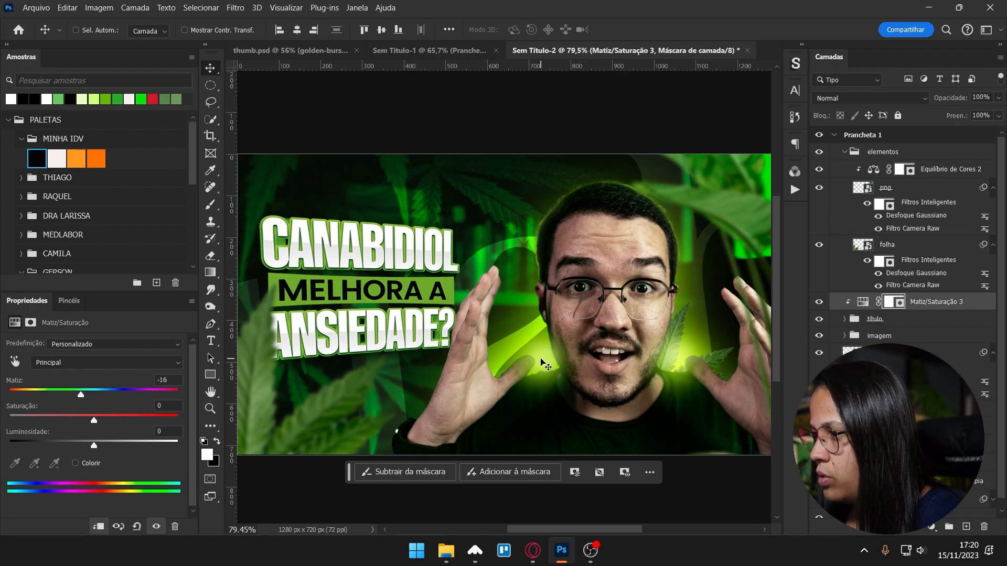
drag(79, 397, 82, 397)
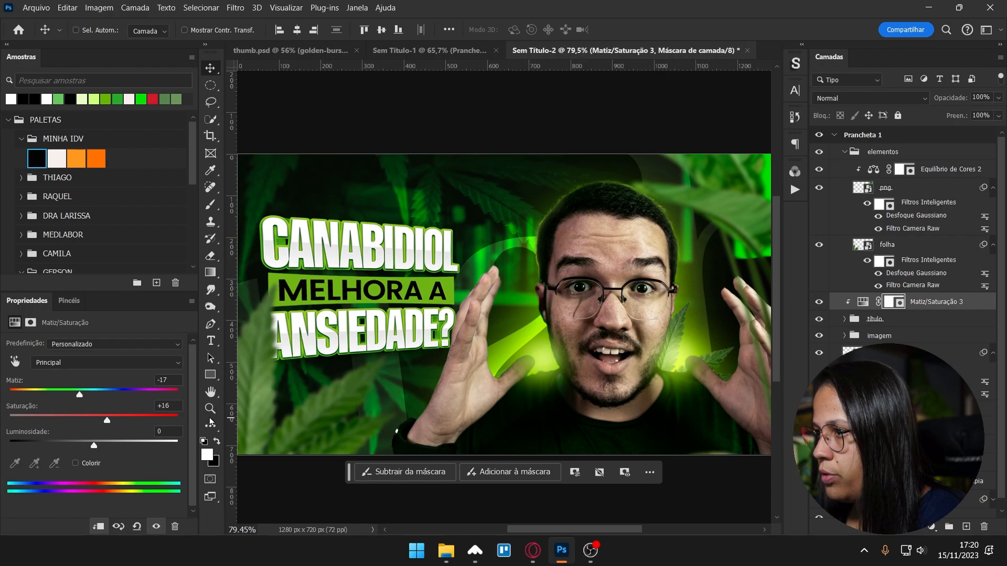
- Lower the Preenchimento de Cor 4 copiar layer's opacity to about 63% and collapse the imagem, elementos and bg groups
ctrl+click(550, 356)
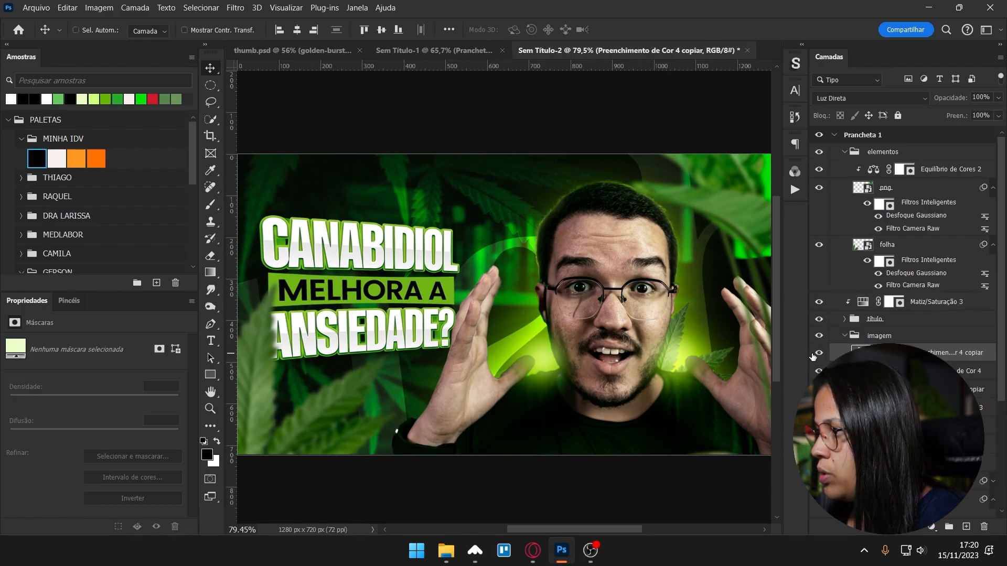
drag(959, 98, 933, 99)
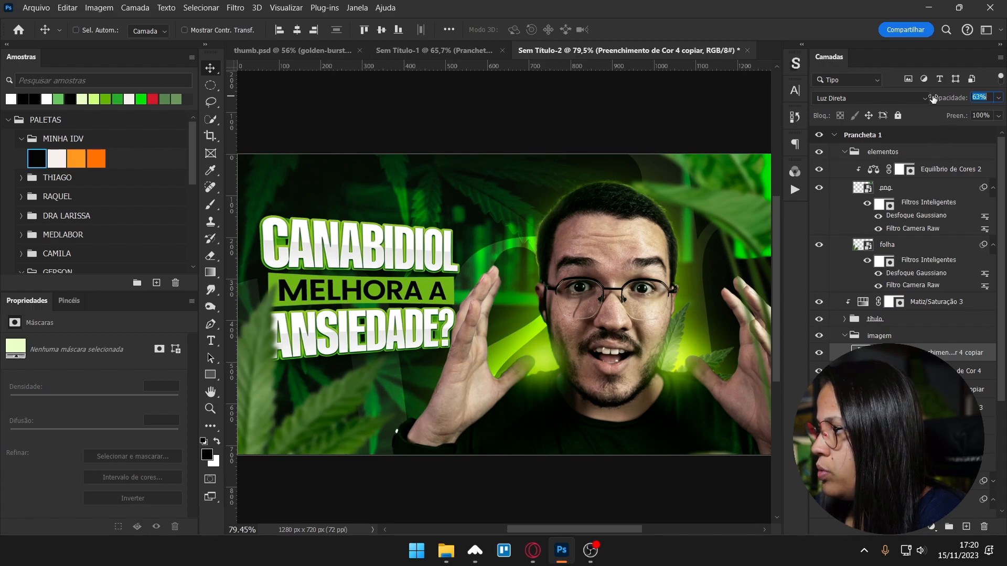
click(844, 336)
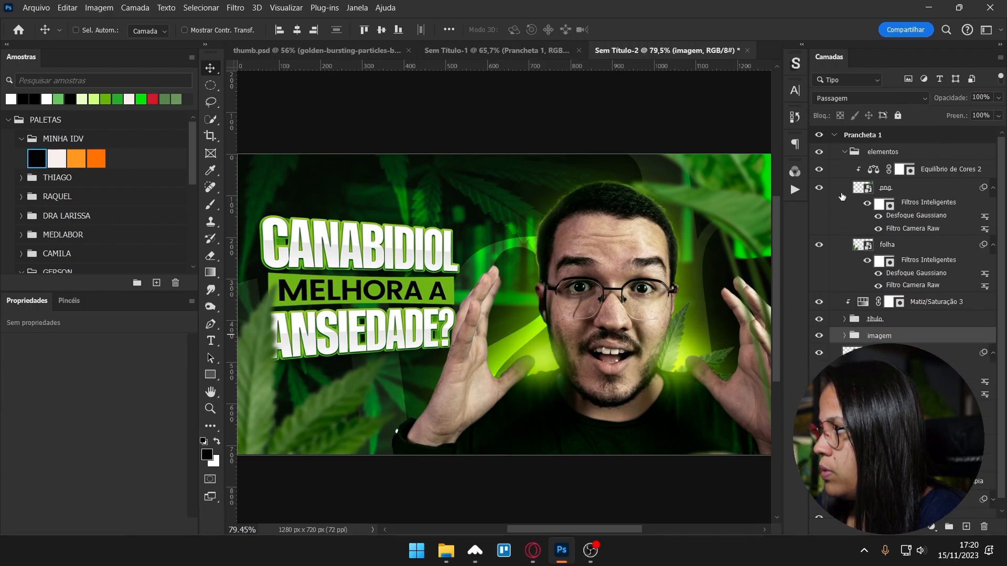
click(843, 153)
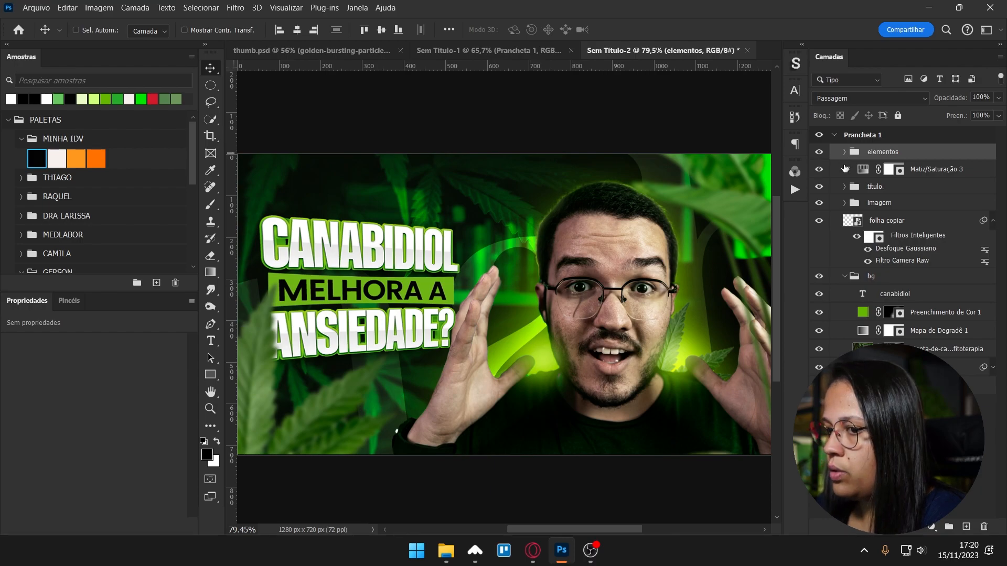
click(846, 278)
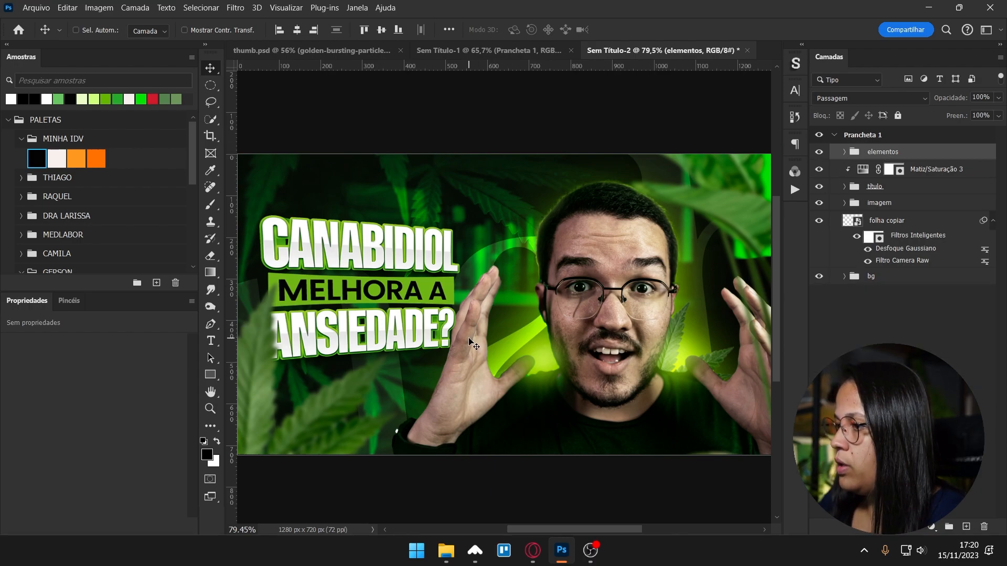
- Paste the golden-bursting-particles background at the top of Prancheta 1 and place it at about X -36, Y -237 px
click(881, 135)
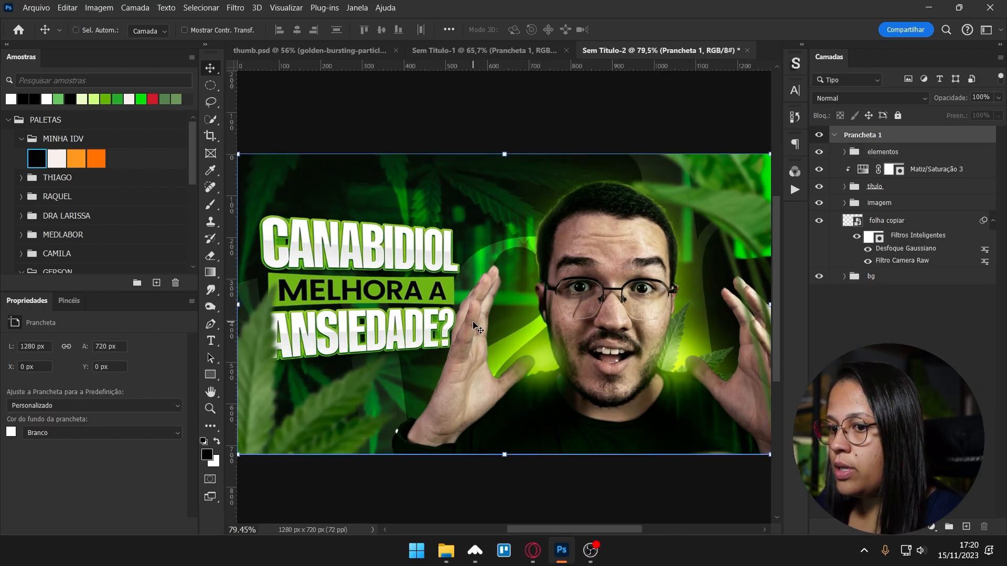
key(ctrl+v)
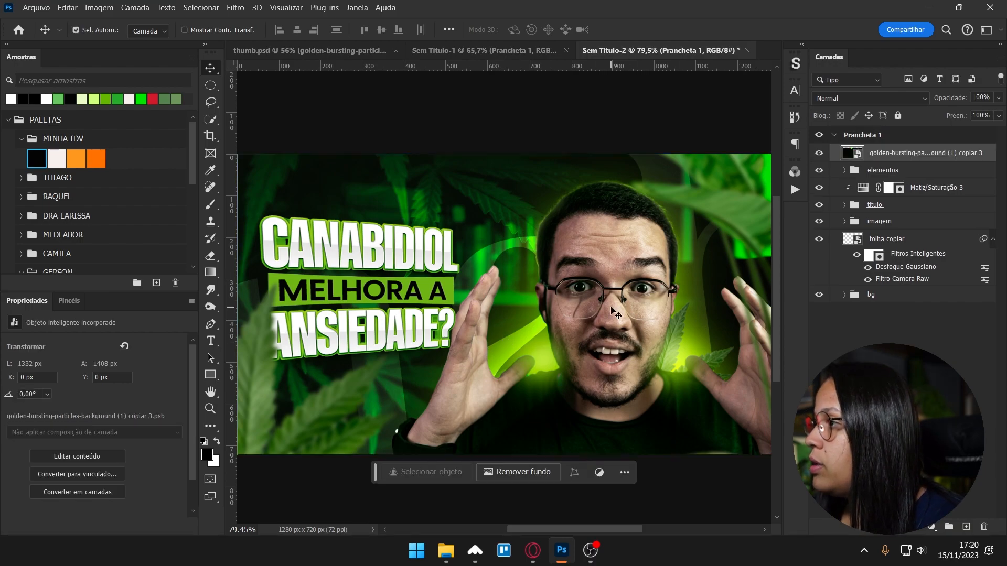
scroll(456, 258, down, 1)
drag(598, 332, 580, 201)
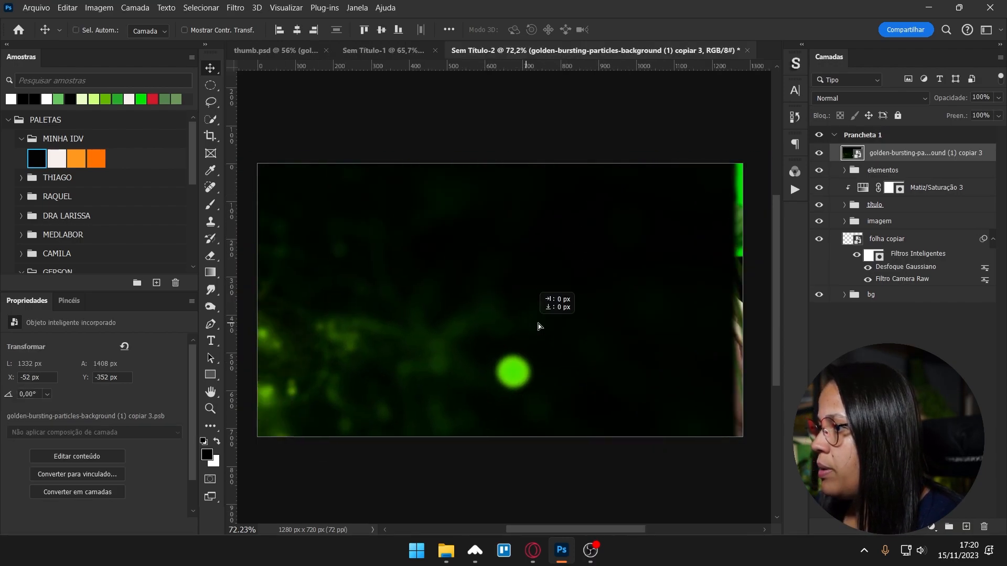
drag(531, 327, 651, 261)
drag(569, 362, 454, 470)
- Set the particles layer's blend mode to Divisão and move it to about X -20, Y -174 px
click(870, 98)
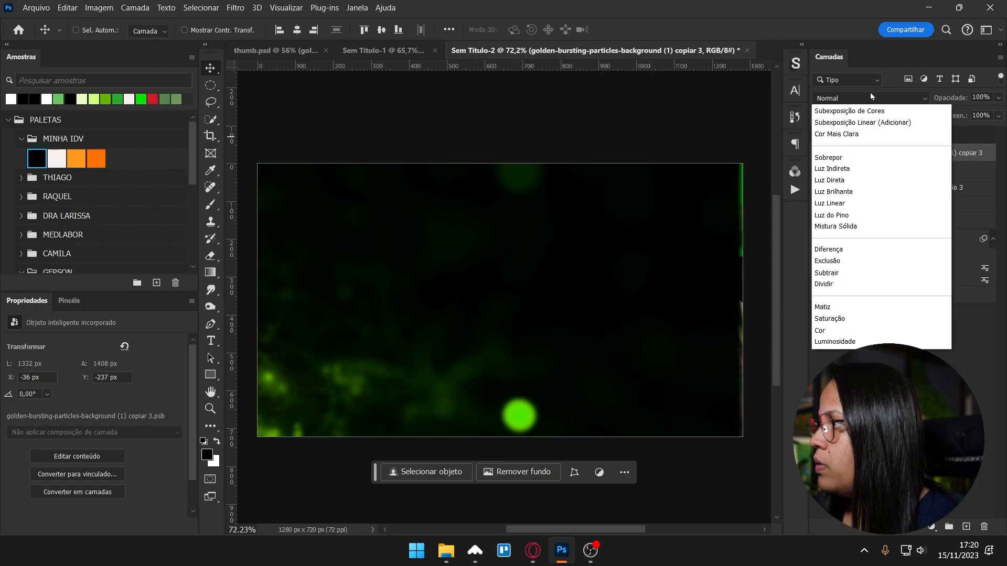
click(833, 226)
drag(608, 231, 652, 278)
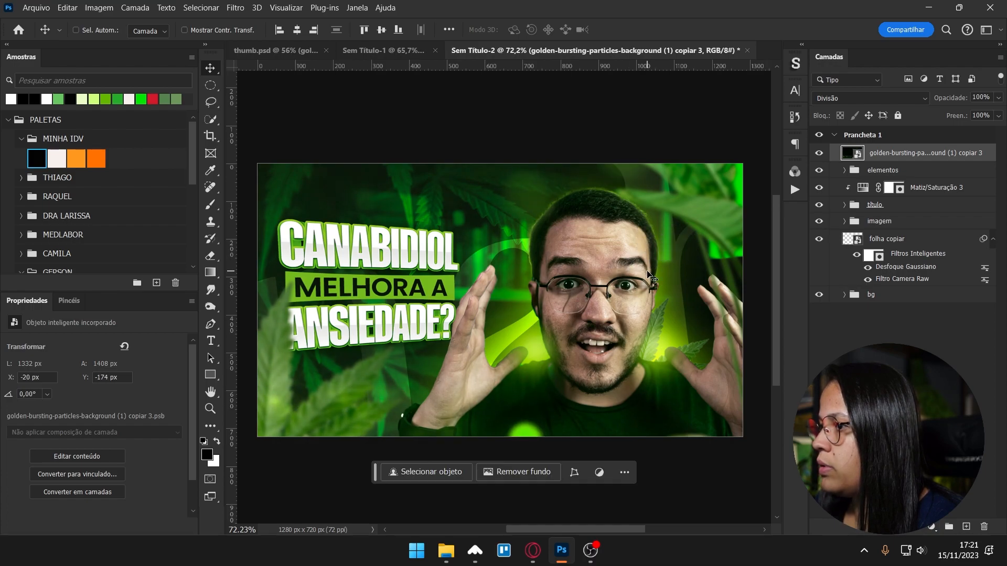
scroll(652, 278, up, 1)
scroll(593, 276, down, 1)
scroll(591, 277, up, 1)
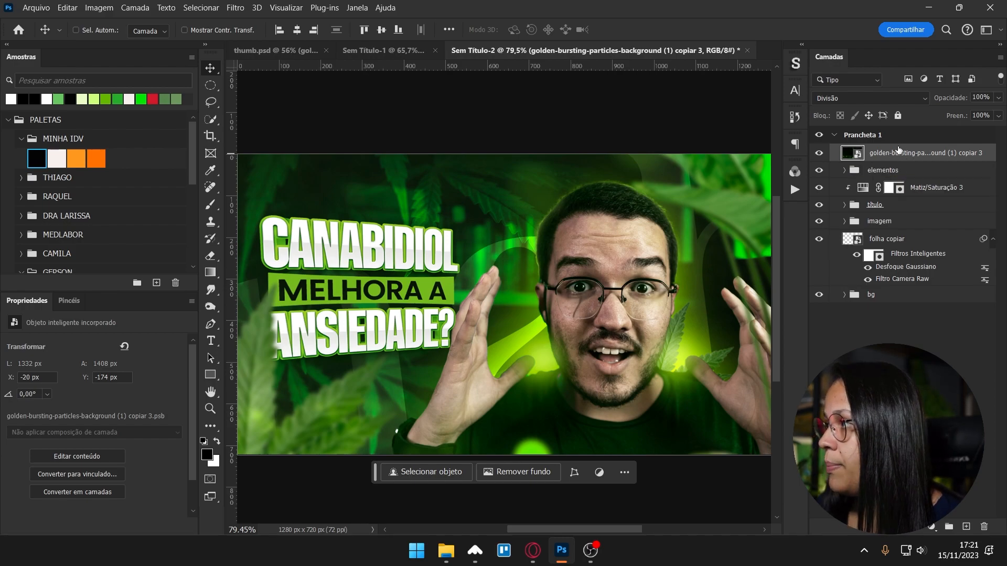
- Stamp all visible layers into a new layer at the top and convert it to a smart object
key(ctrl+shift+alt+e)
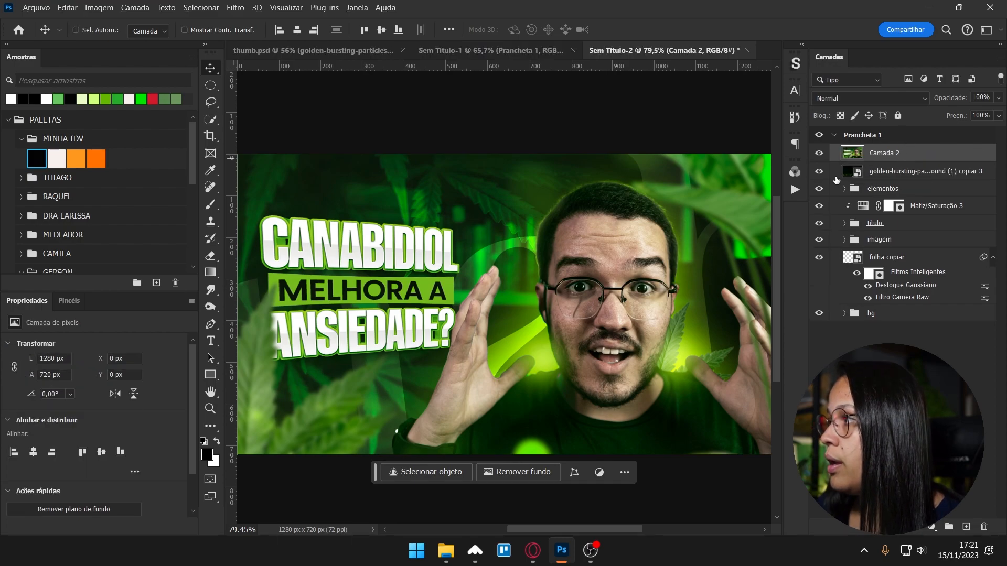
right_click(895, 157)
click(886, 194)
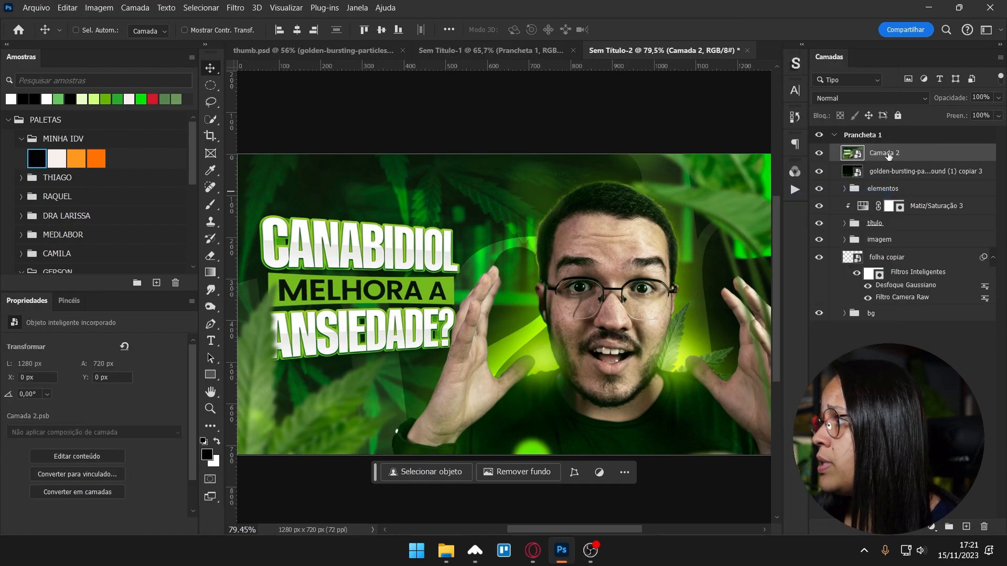
- Open the Camera Raw filter on the merged layer and set Textura to +10, Claridade to +48 and Vinheta to -24
click(236, 7)
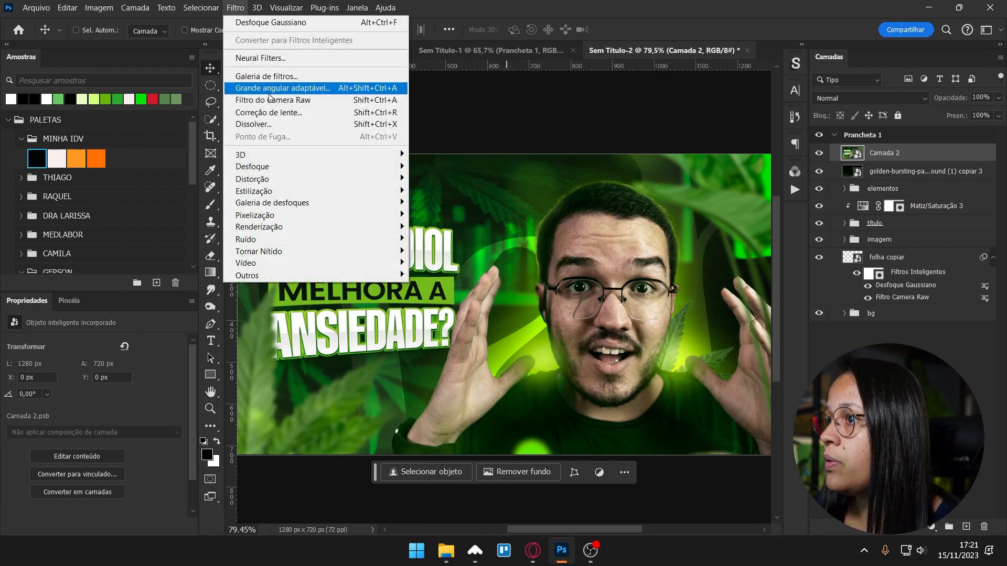
click(293, 100)
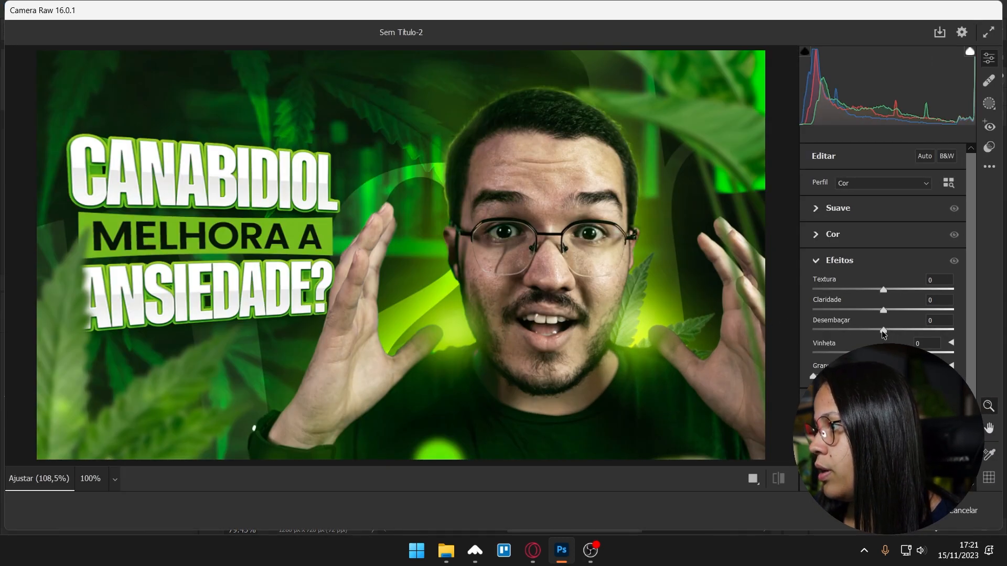
drag(885, 311, 892, 288)
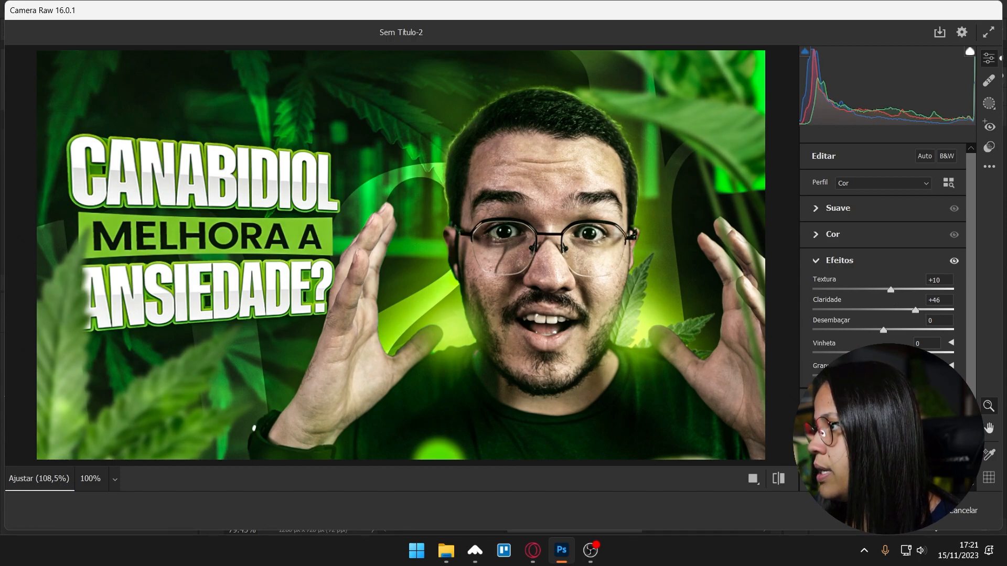
drag(883, 352, 871, 352)
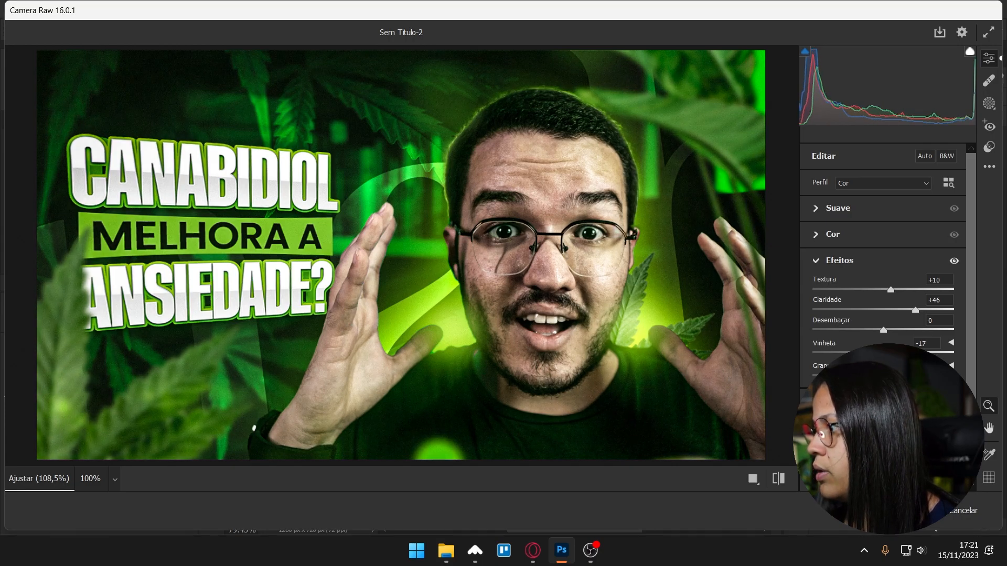
drag(870, 352, 865, 352)
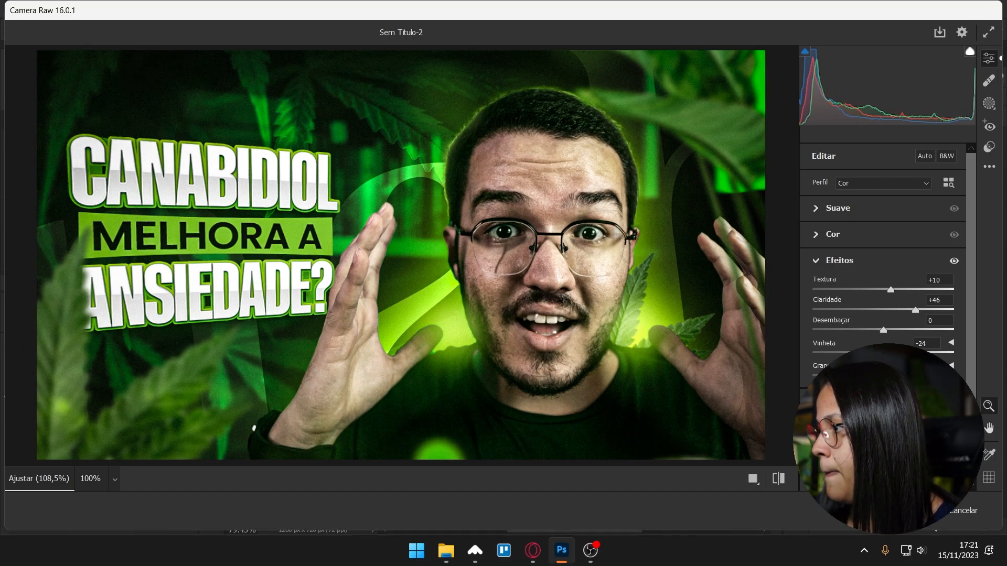
drag(914, 312, 916, 310)
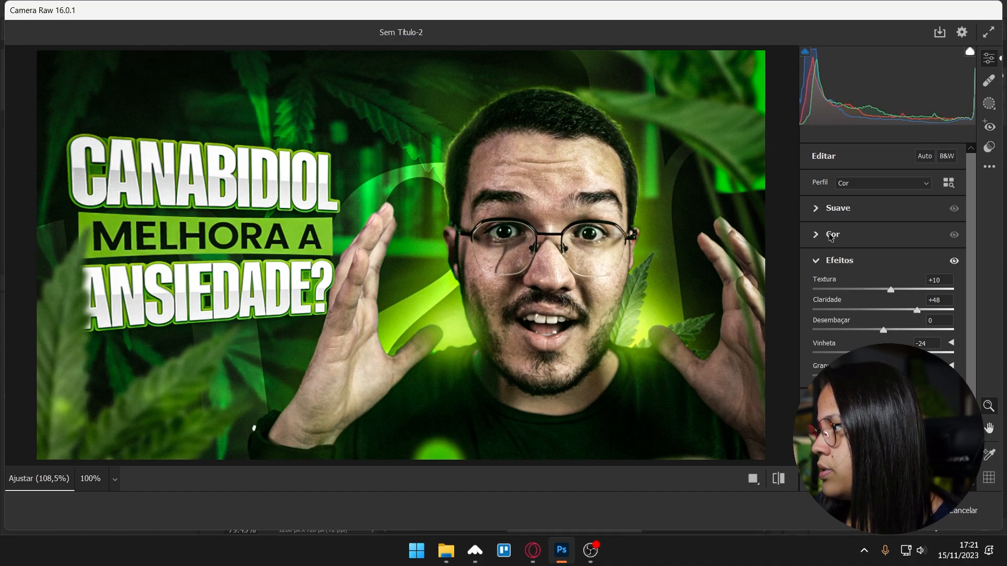
- Set Realces to +8 and Brancos to +8 in the Camera Raw filter, and apply it to the merged layer
click(820, 211)
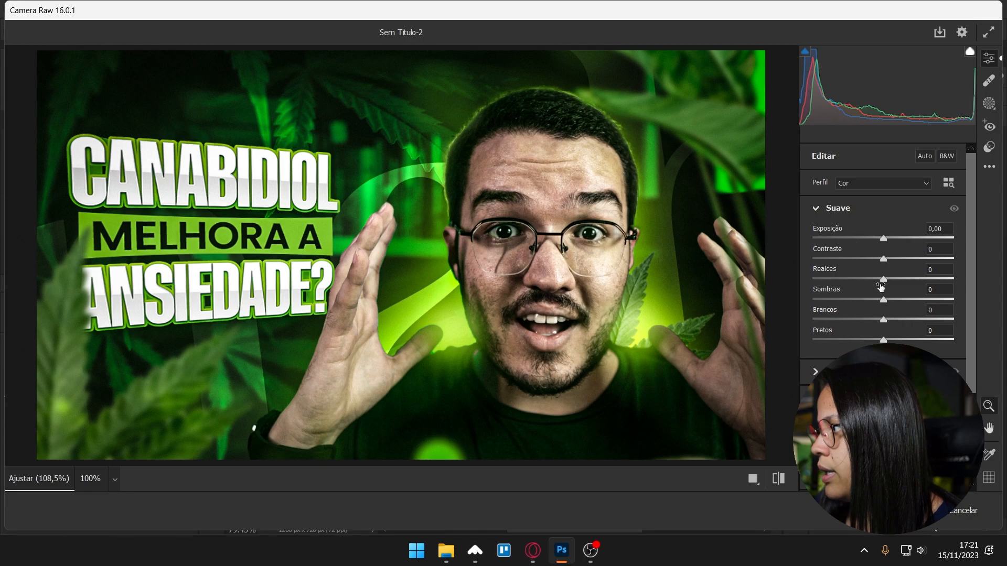
drag(885, 280, 889, 280)
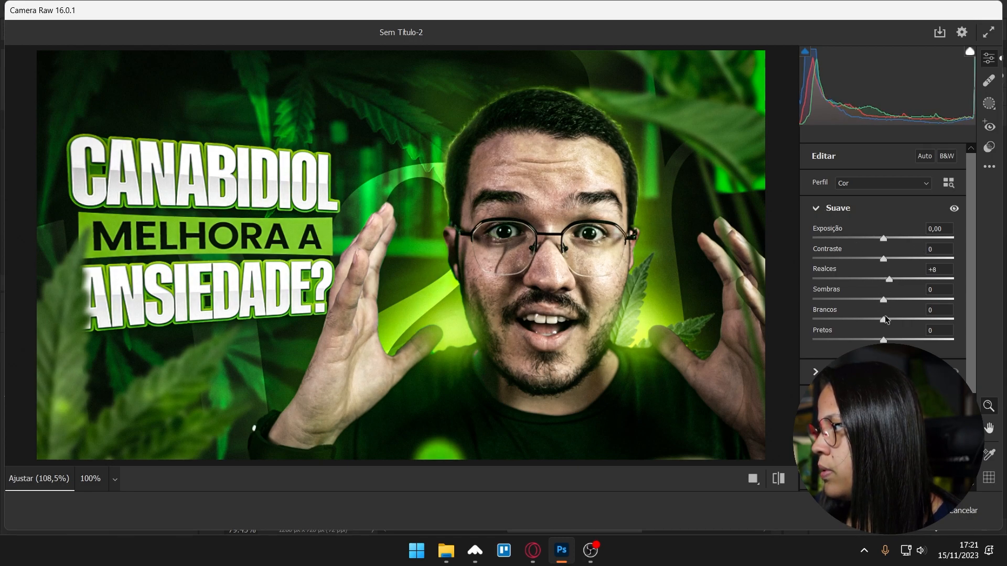
drag(884, 319, 892, 319)
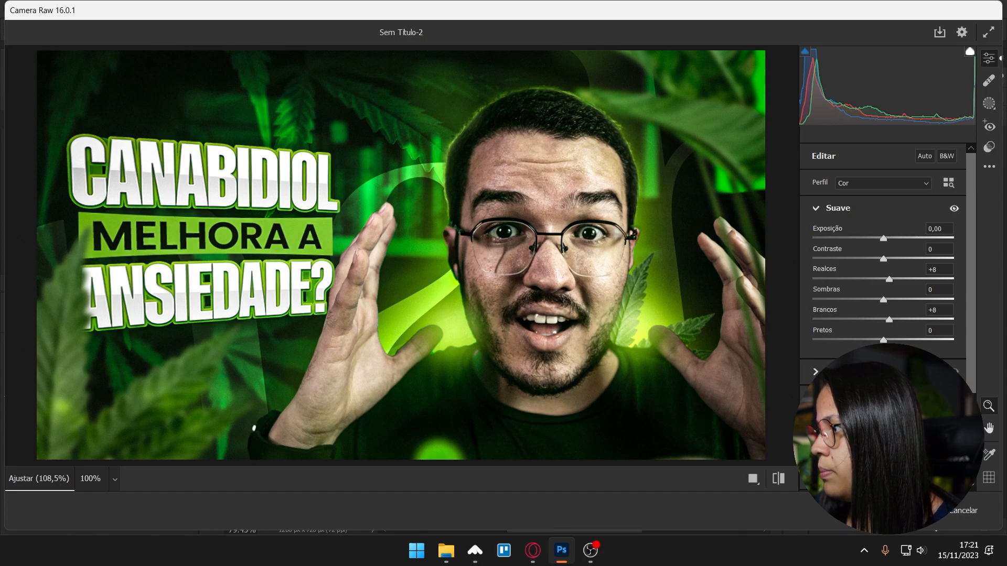
click(839, 398)
click(839, 483)
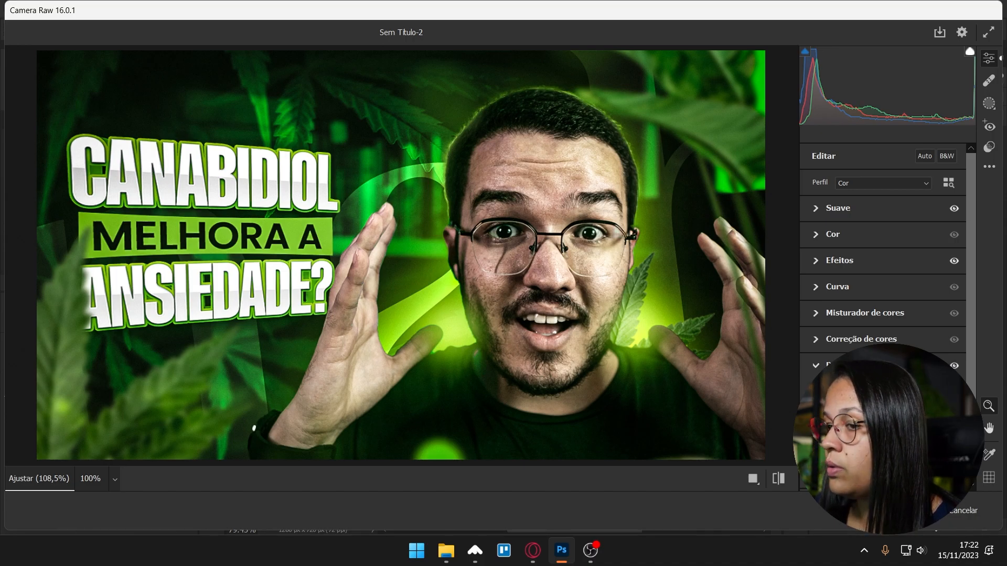
click(910, 510)
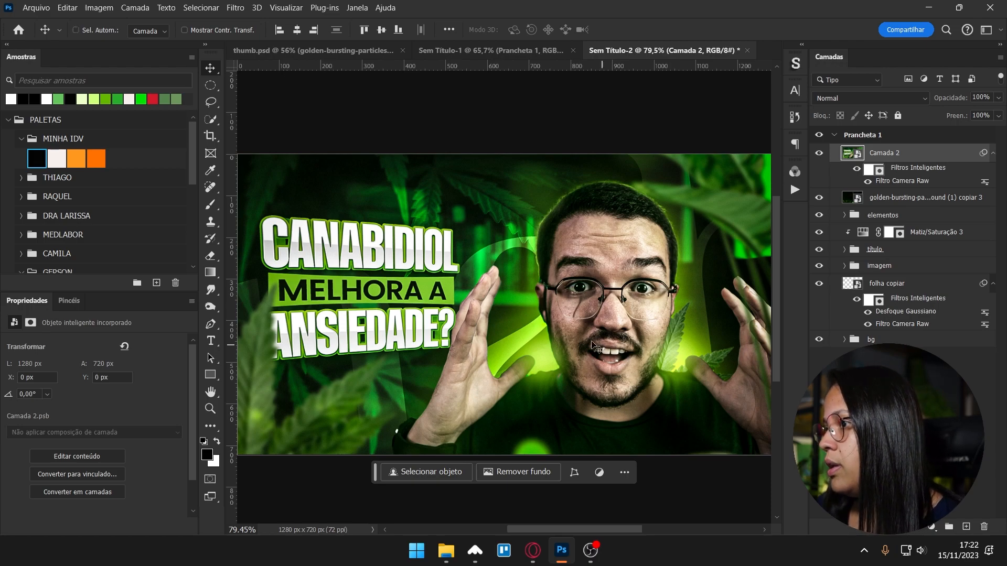
- Compare the thumbnail with the filtered Camada 2 layer hidden and shown, and inspect the overall result
scroll(486, 297, down, 2)
scroll(486, 298, up, 2)
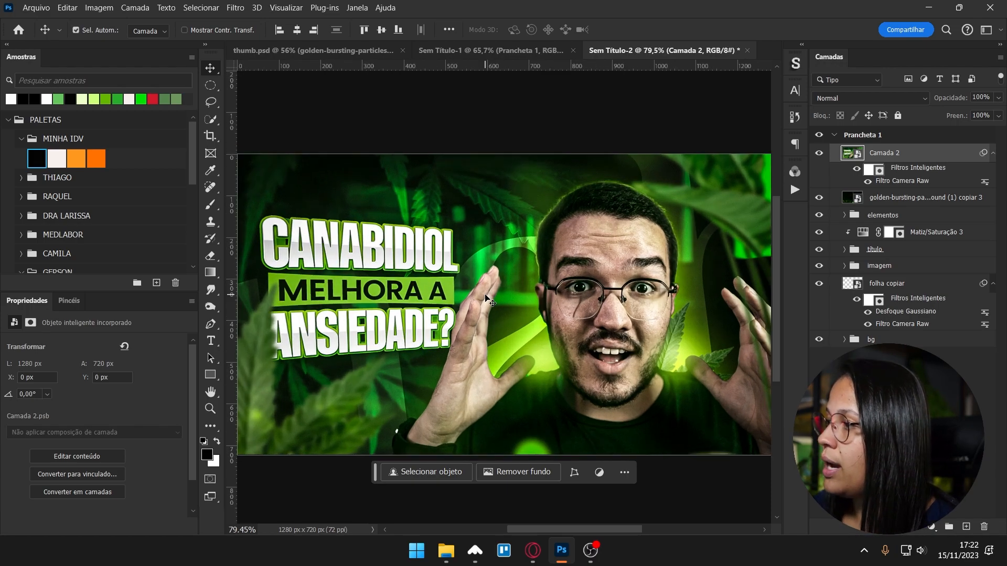
click(822, 156)
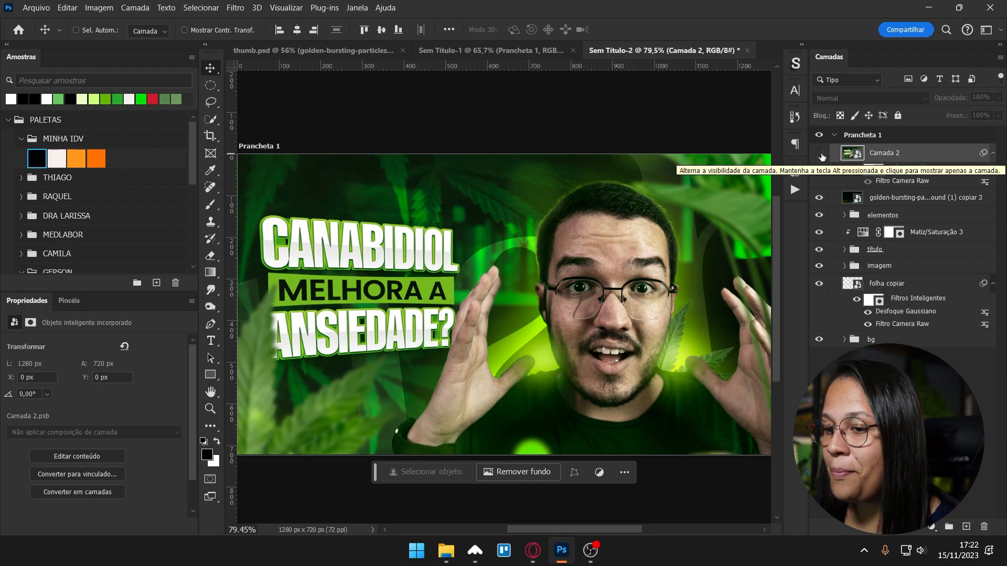
click(819, 153)
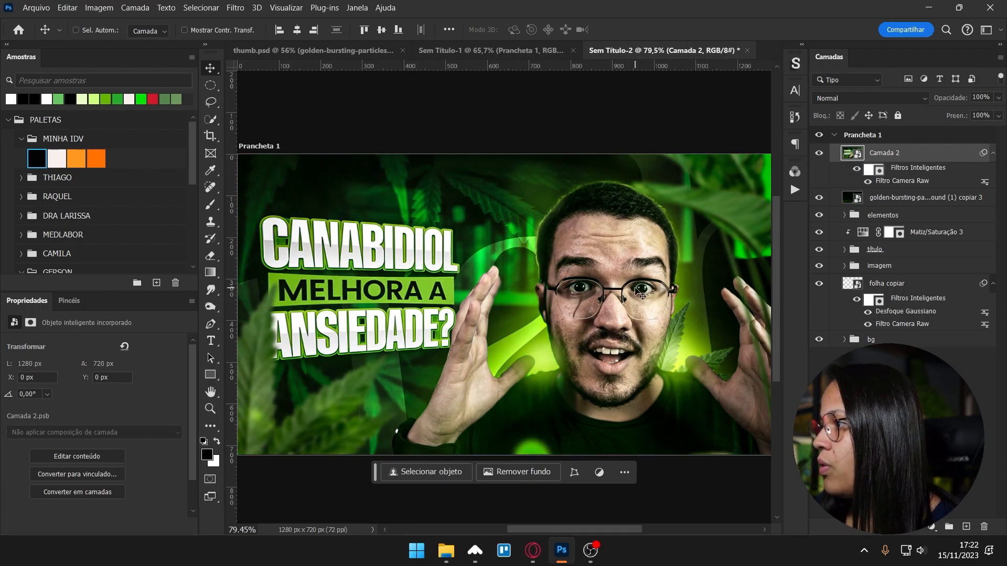
key(ctrl+h)
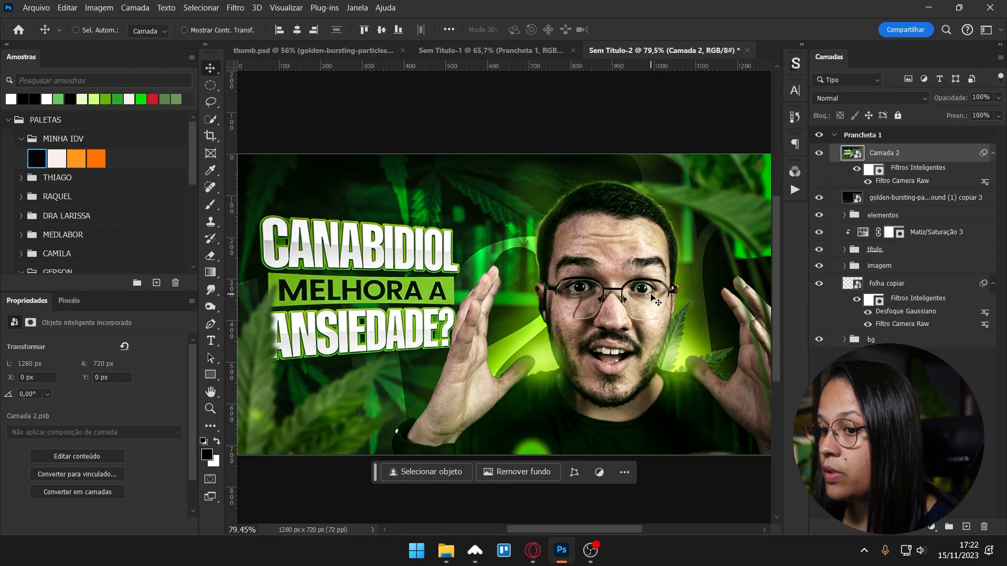
key(ctrl+h)
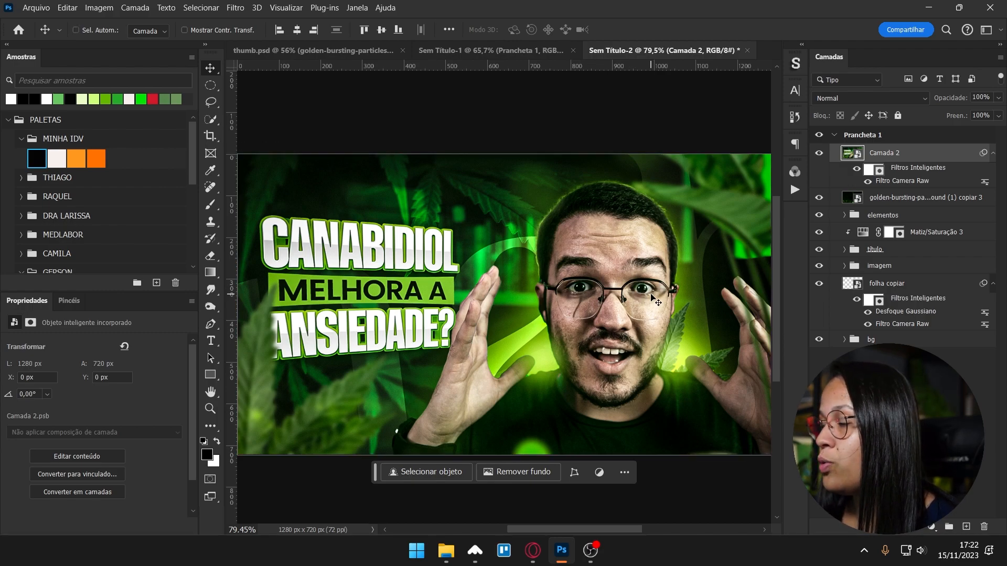